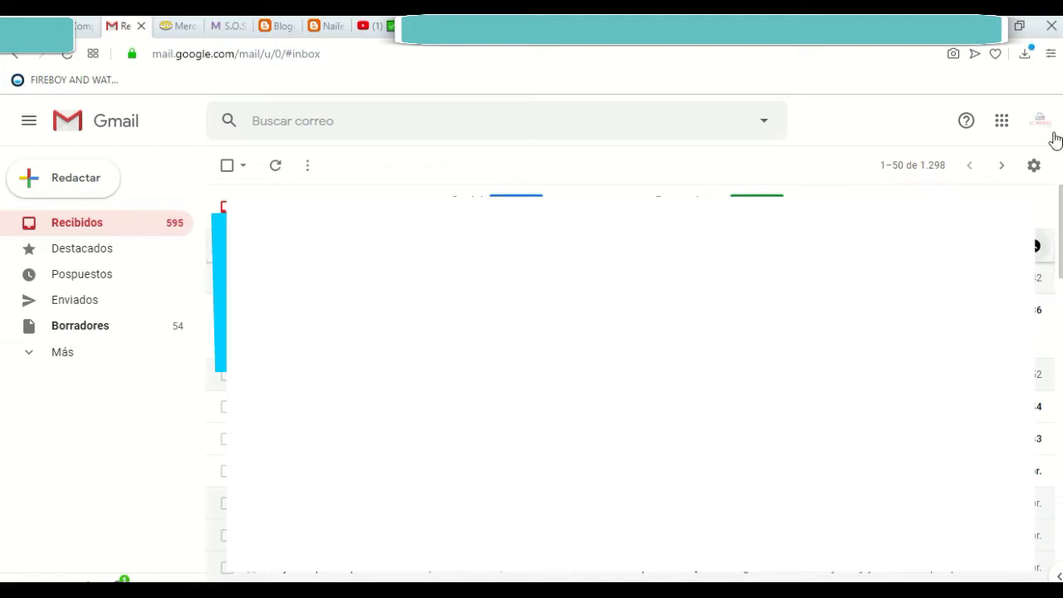
- Switch from Gmail to Blogger through the Google apps list
{"action": "left_click", "coordinate": [1000, 129]}
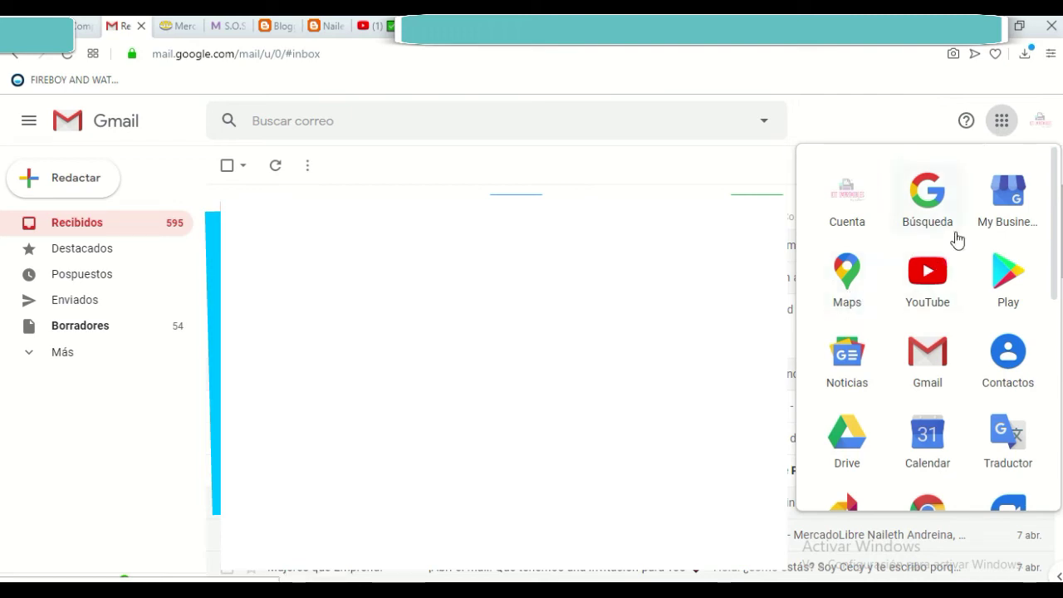
{"action": "scroll", "coordinate": [930, 368], "scroll_direction": "down", "scroll_amount": 2}
{"action": "scroll", "coordinate": [932, 368], "scroll_direction": "down", "scroll_amount": 2}
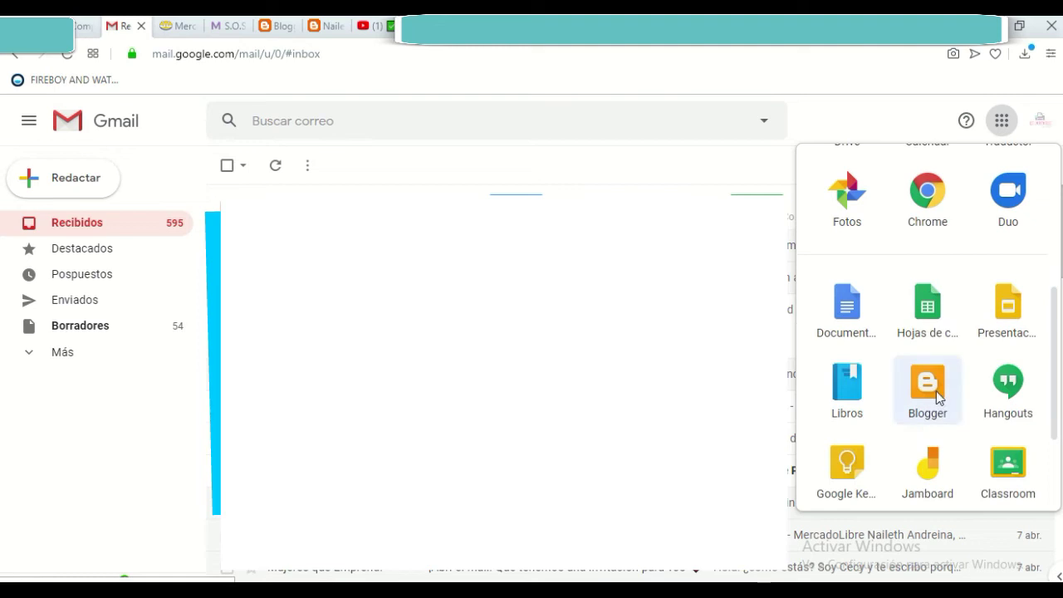
{"action": "left_click", "coordinate": [928, 386]}
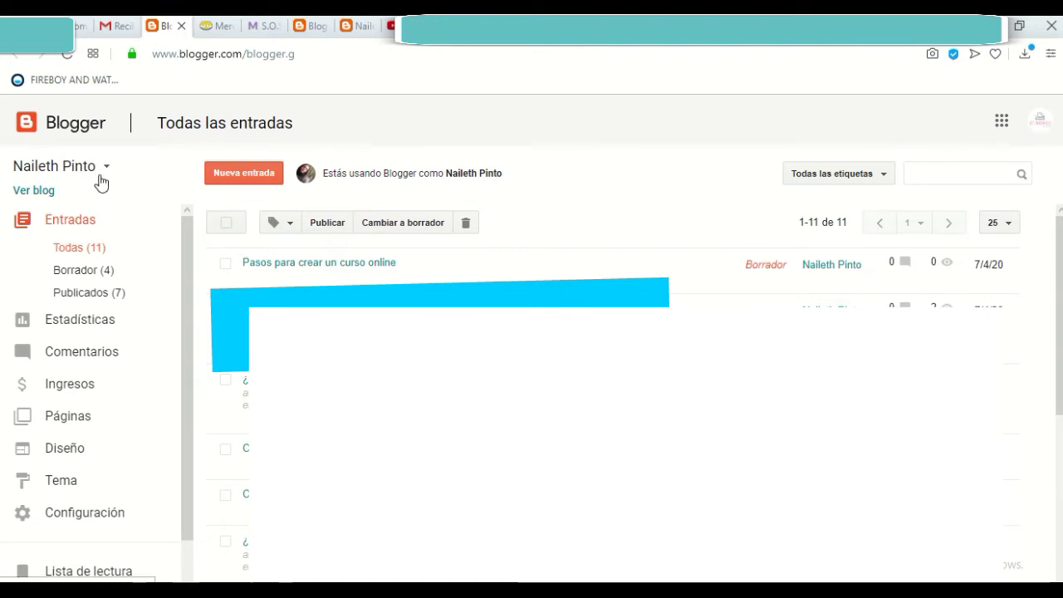
- Start a new blog and title it "Blog de Prueba"
{"action": "left_click", "coordinate": [105, 167]}
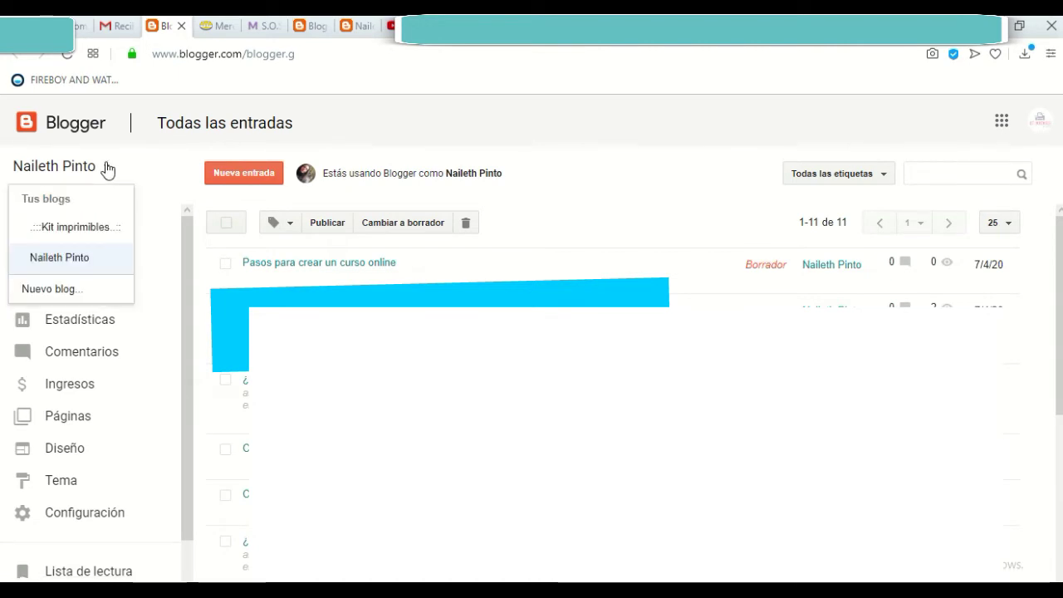
{"action": "left_click", "coordinate": [50, 291]}
{"action": "left_click", "coordinate": [398, 189]}
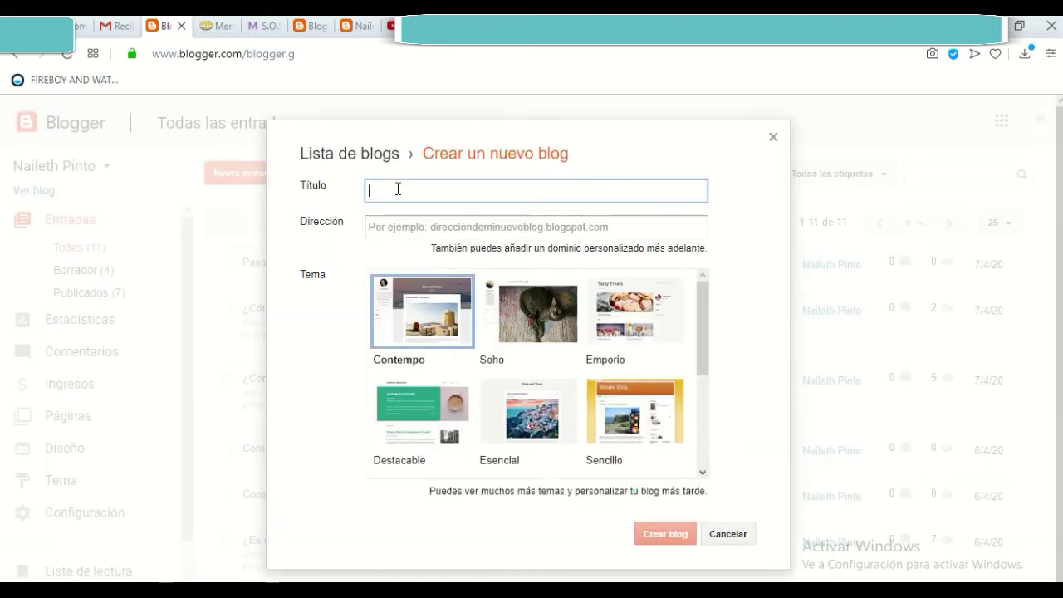
{"action": "type", "text": "Blog de Prueba"}
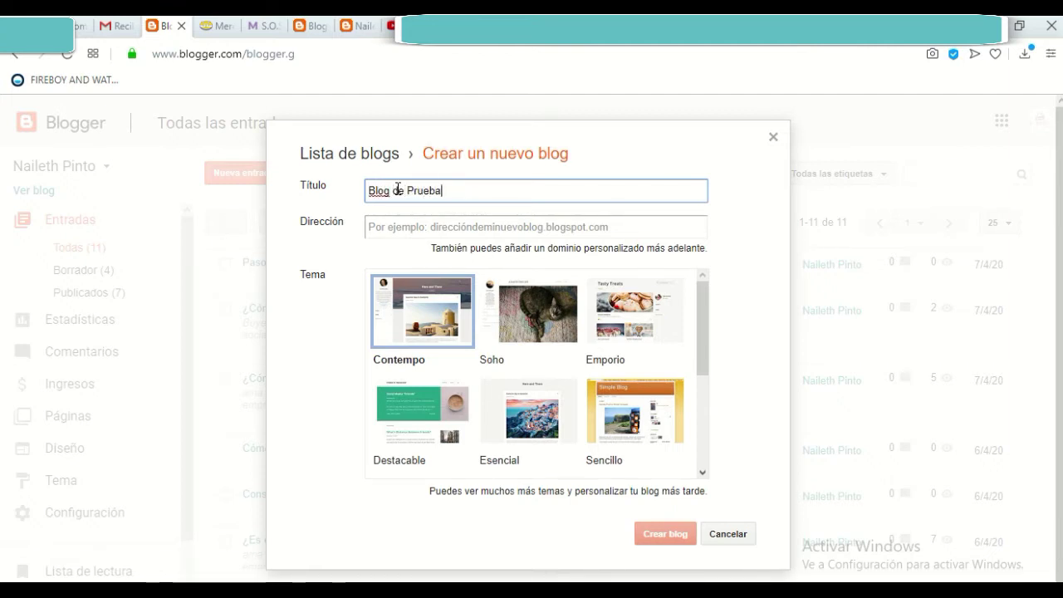
{"action": "key", "text": "Tab"}
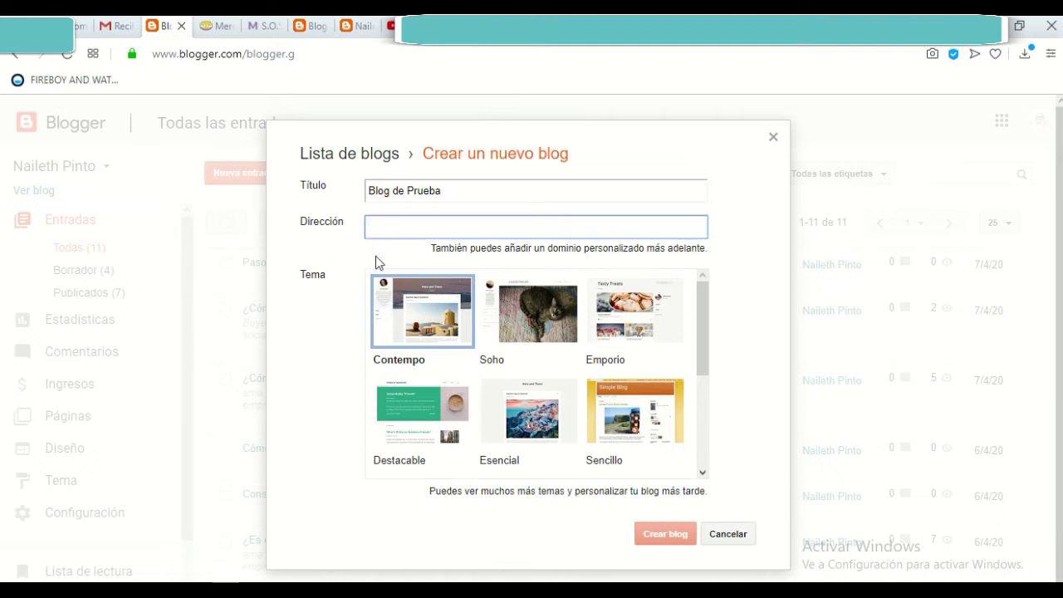
- Try to use blogdeprueba.blogspot.com as the new blog's address
{"action": "left_click", "coordinate": [772, 238]}
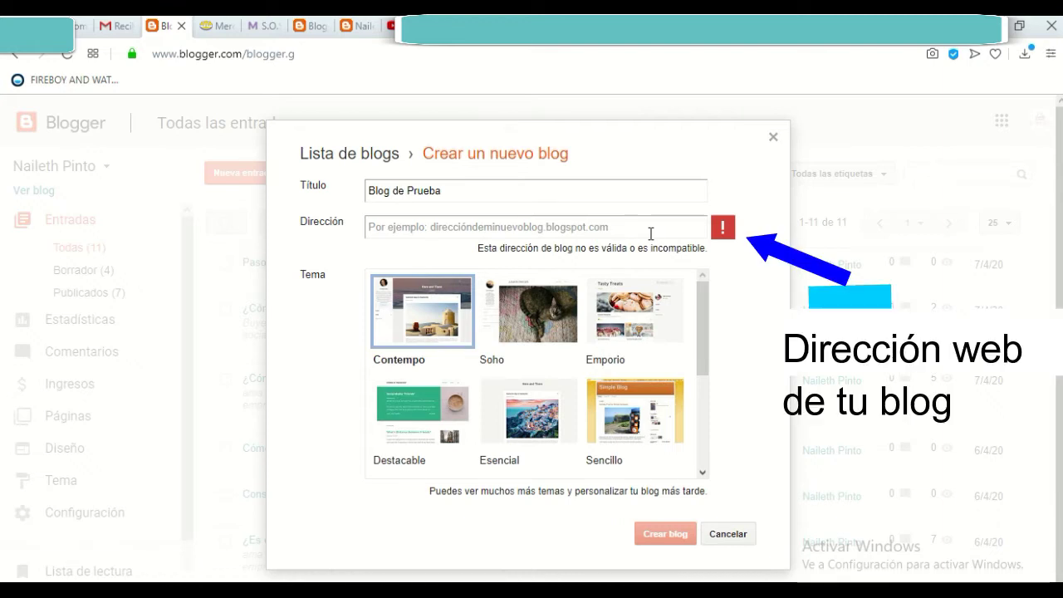
{"action": "left_click", "coordinate": [651, 234]}
{"action": "type", "text": "blo"}
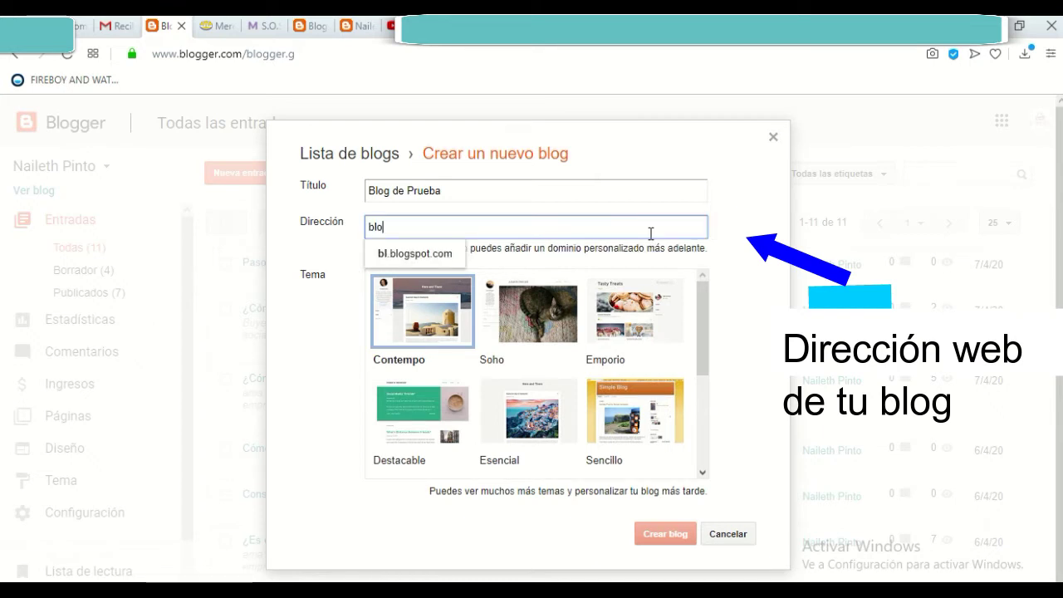
{"action": "type", "text": "gdeprueba"}
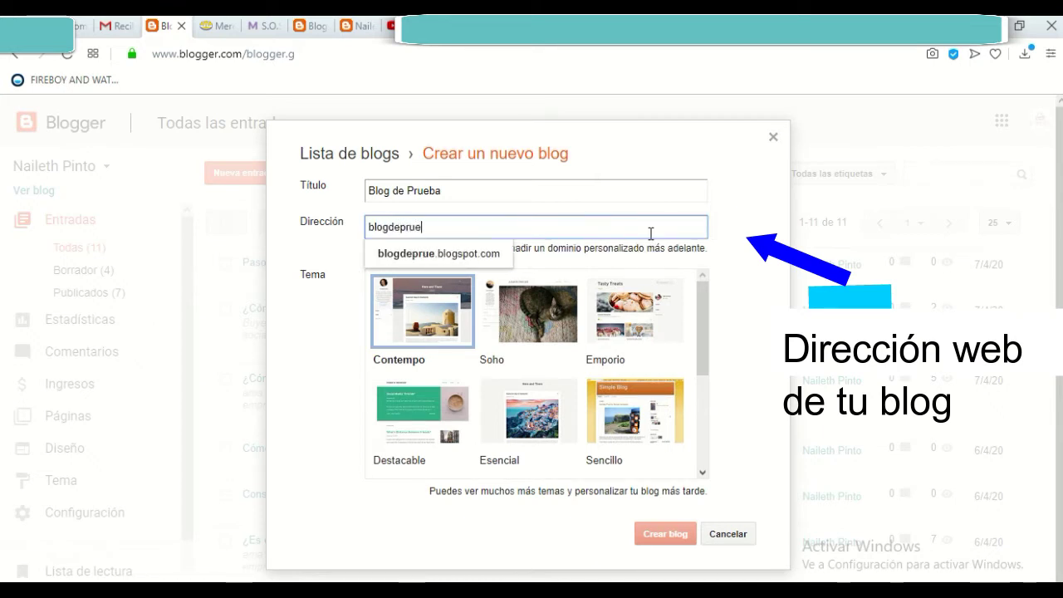
{"action": "left_click", "coordinate": [747, 228]}
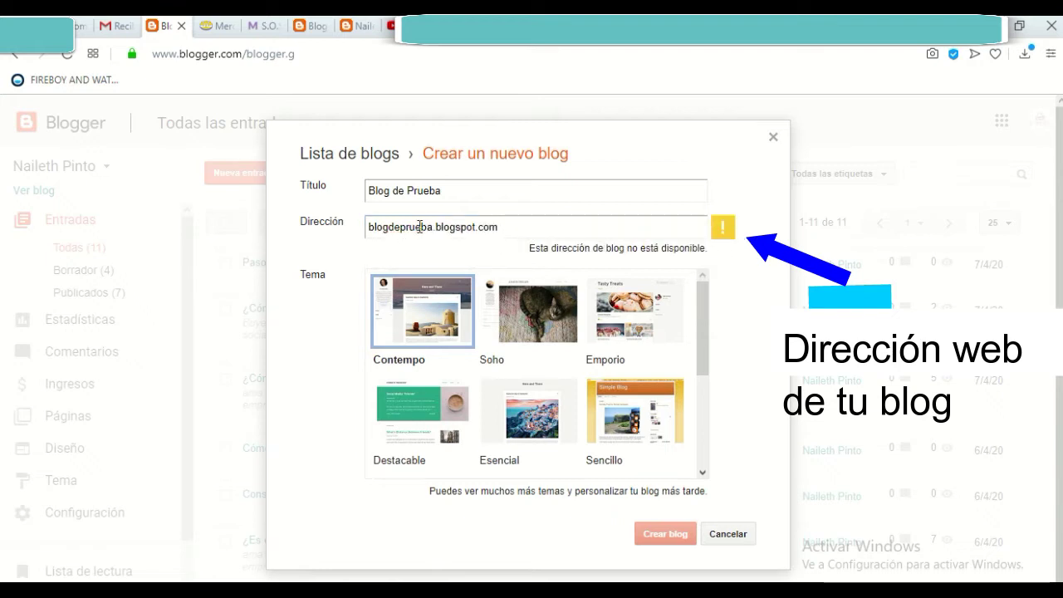
- Set the new blog's address to comocrearunblogdeprueba.blogspot.com
{"action": "left_click_drag", "start_coordinate": [432, 227], "coordinate": [235, 233]}
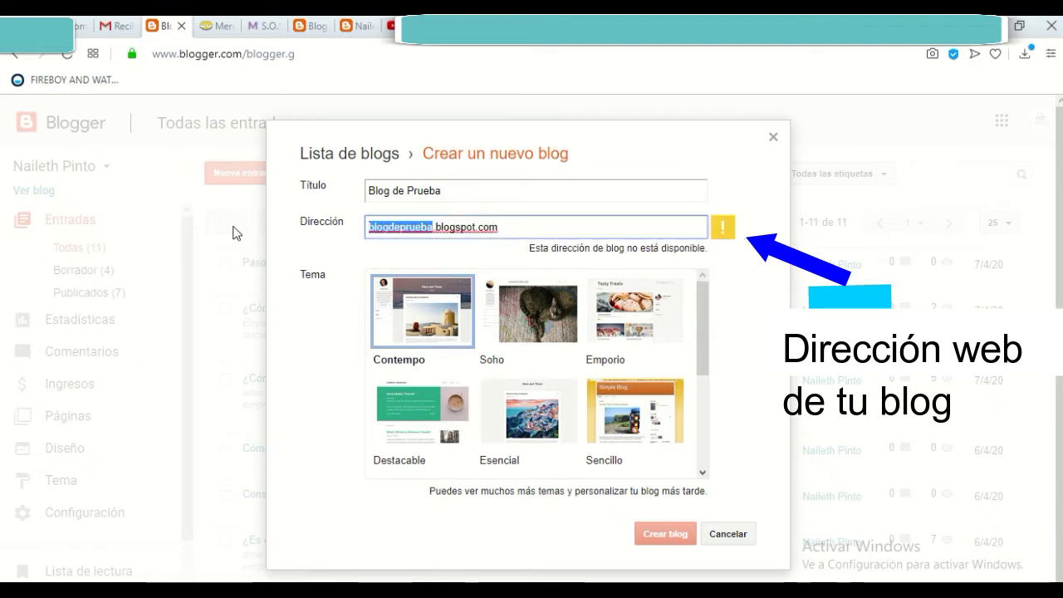
{"action": "key", "text": "BackSpace"}
{"action": "type", "text": "comocrear"}
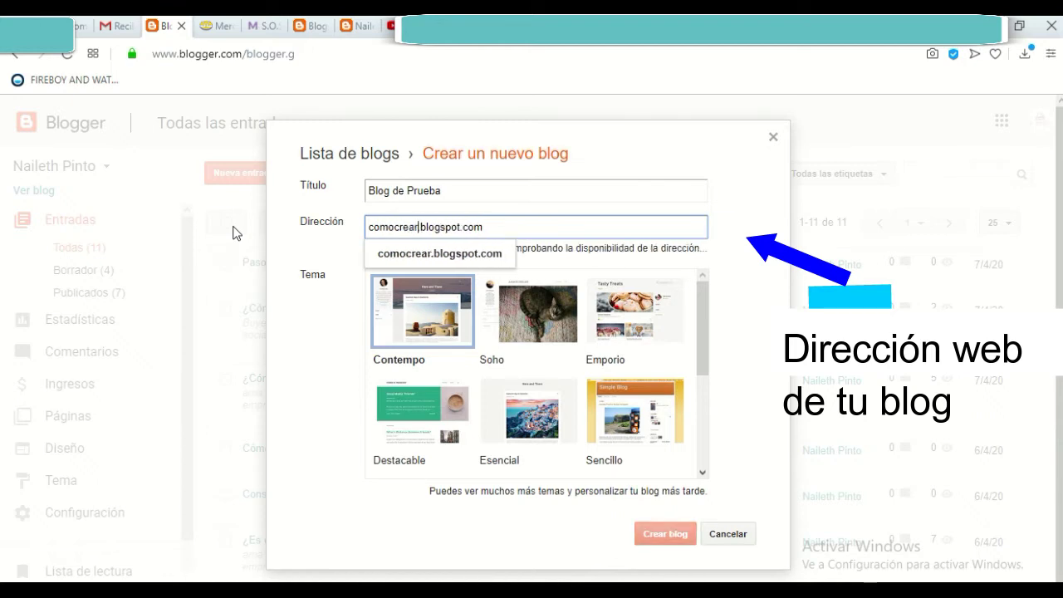
{"action": "type", "text": "unblog"}
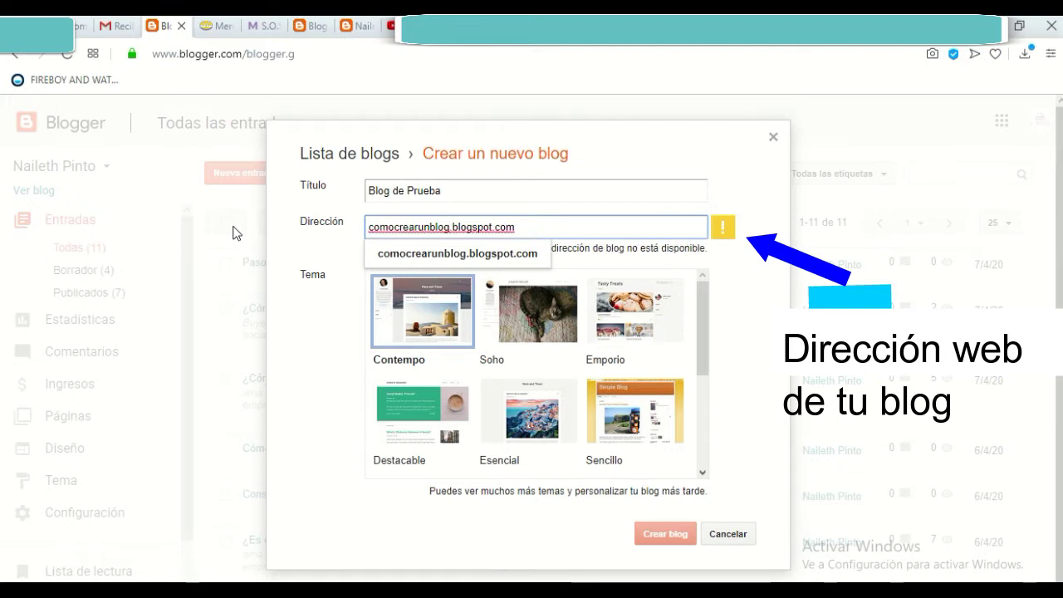
{"action": "type", "text": "deprueba"}
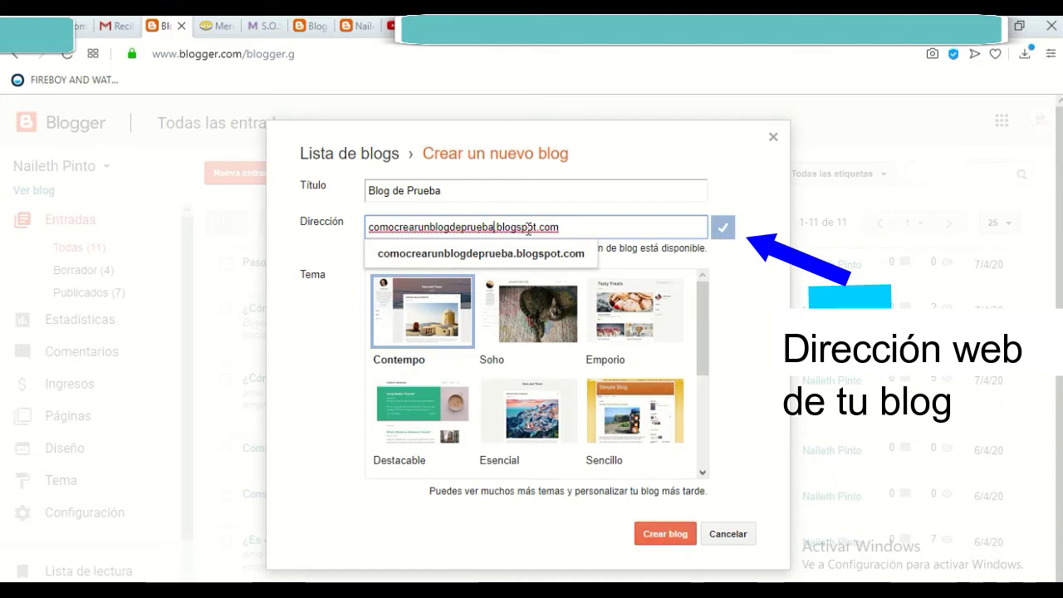
{"action": "left_click", "coordinate": [757, 226]}
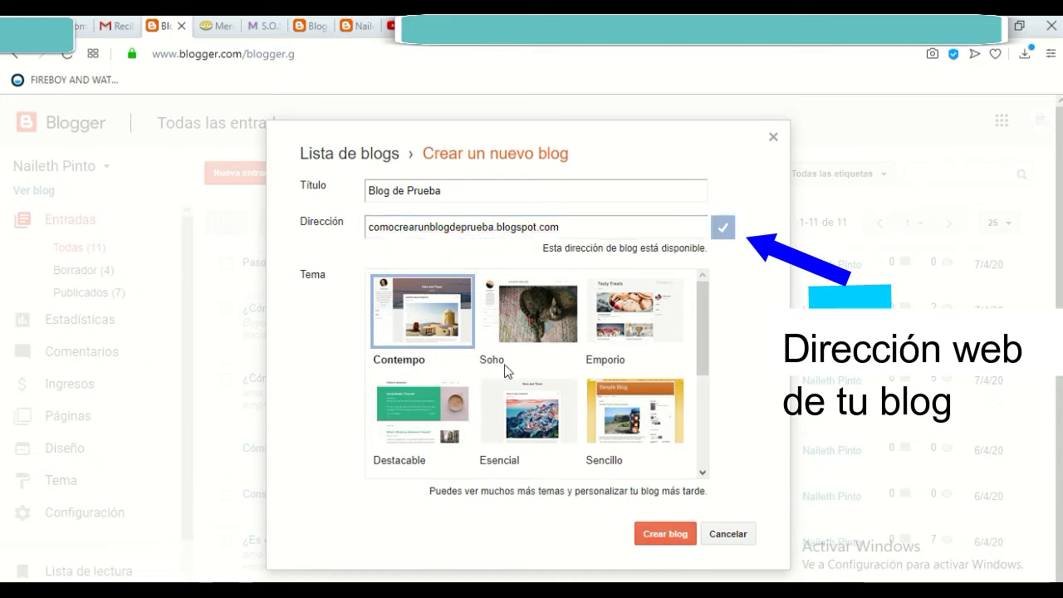
- Choose the Sencillo theme for the new blog and create the blog
{"action": "scroll", "coordinate": [508, 370], "scroll_direction": "down", "scroll_amount": 1}
{"action": "scroll", "coordinate": [642, 354], "scroll_direction": "down", "scroll_amount": 3}
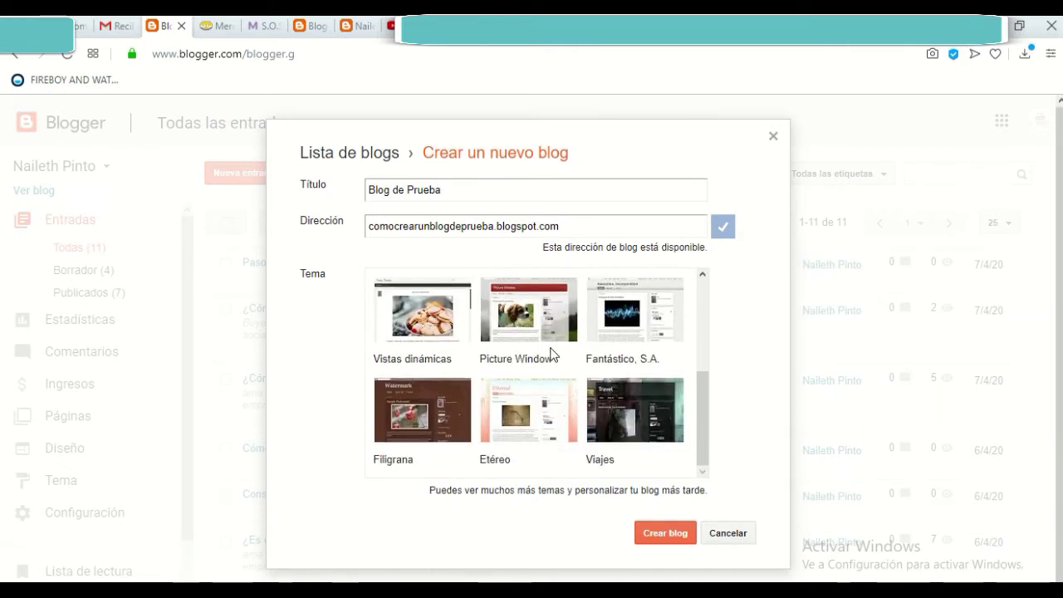
{"action": "scroll", "coordinate": [606, 381], "scroll_direction": "up", "scroll_amount": 4}
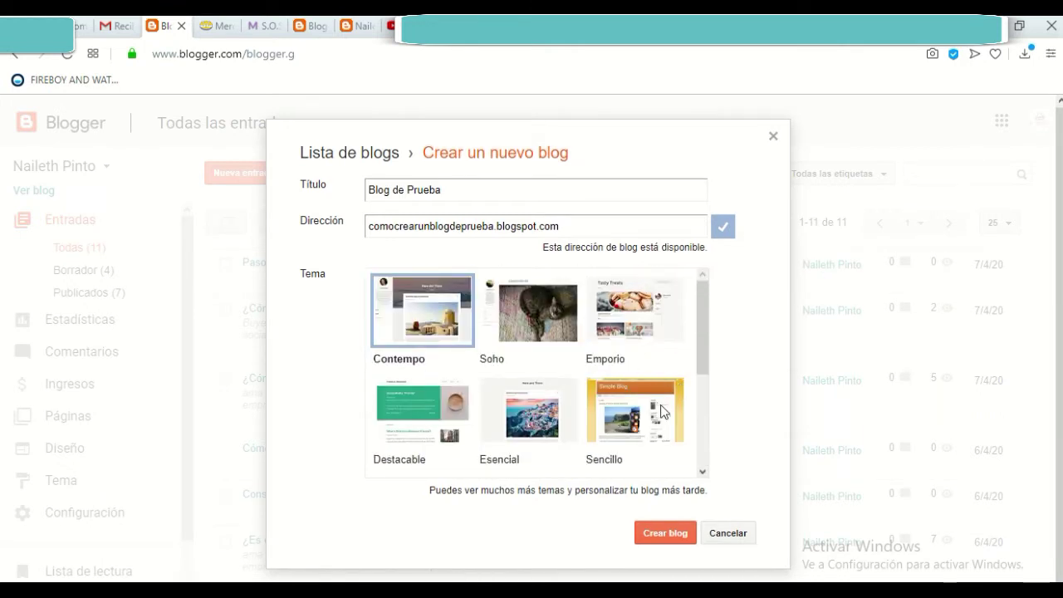
{"action": "left_click", "coordinate": [625, 413]}
{"action": "scroll", "coordinate": [631, 399], "scroll_direction": "down", "scroll_amount": 2}
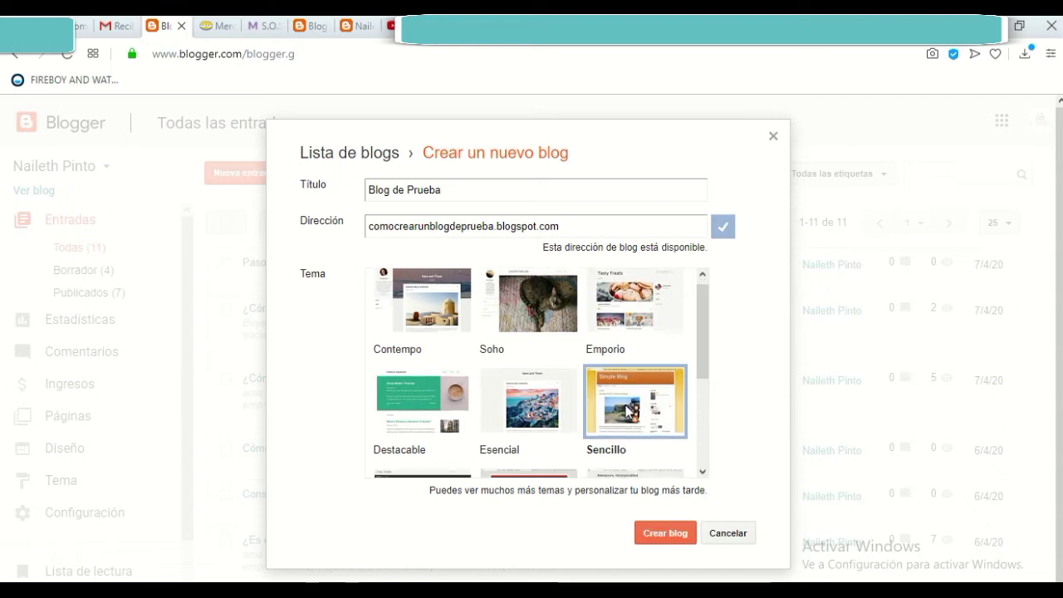
{"action": "left_click", "coordinate": [667, 536]}
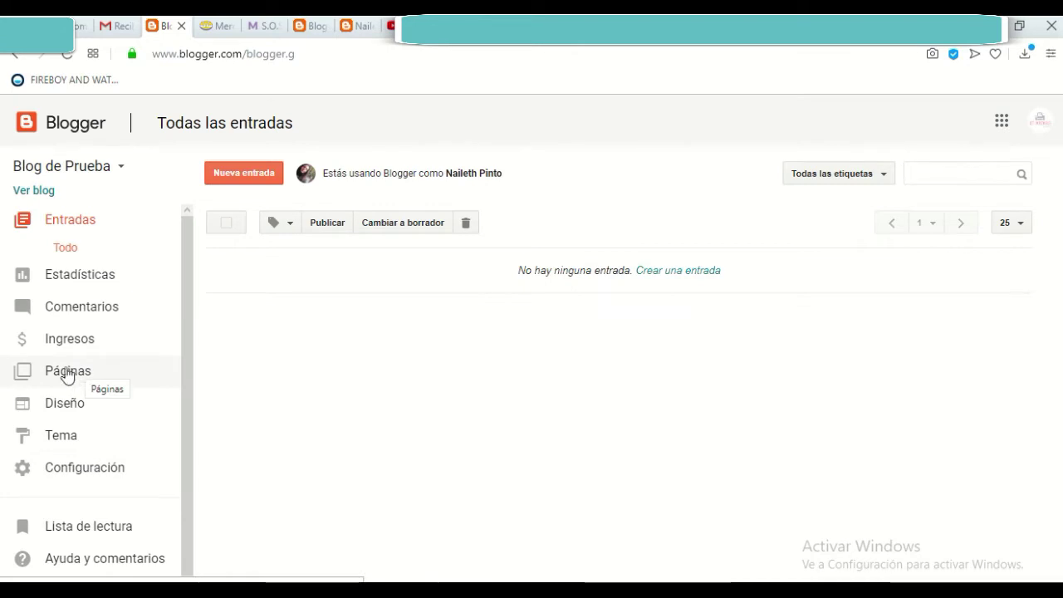
- Create an empty page titled "Inicio" in Blog de Prueba and publish it
{"action": "left_click", "coordinate": [67, 374]}
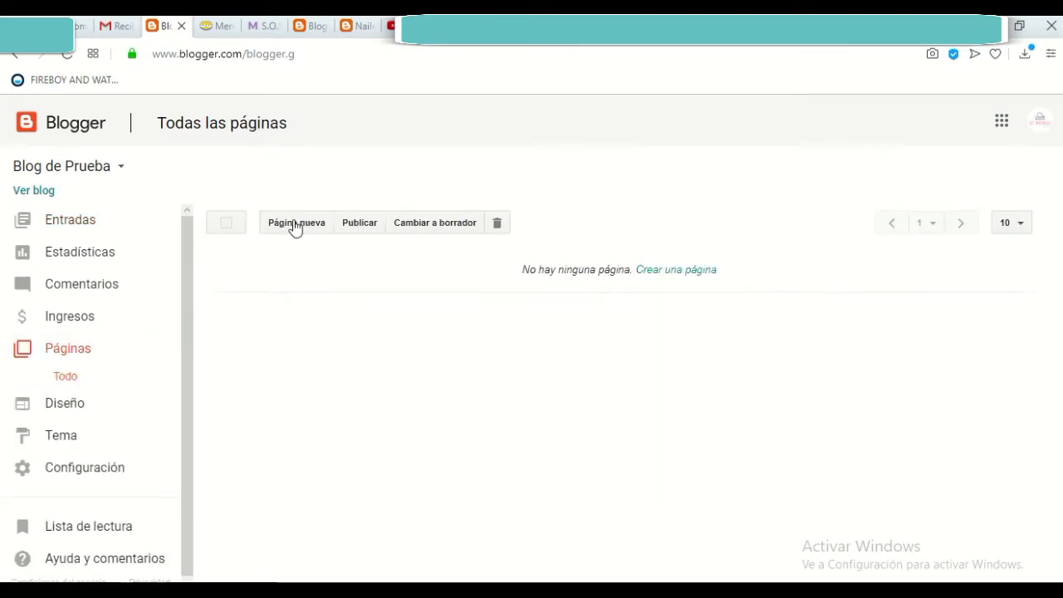
{"action": "left_click", "coordinate": [294, 224]}
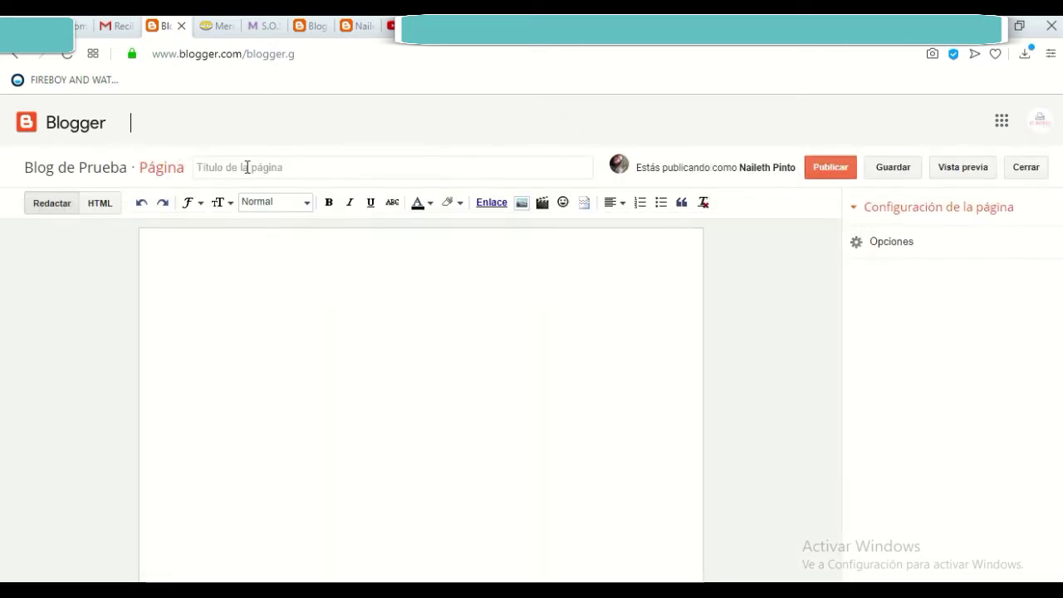
{"action": "left_click", "coordinate": [248, 167]}
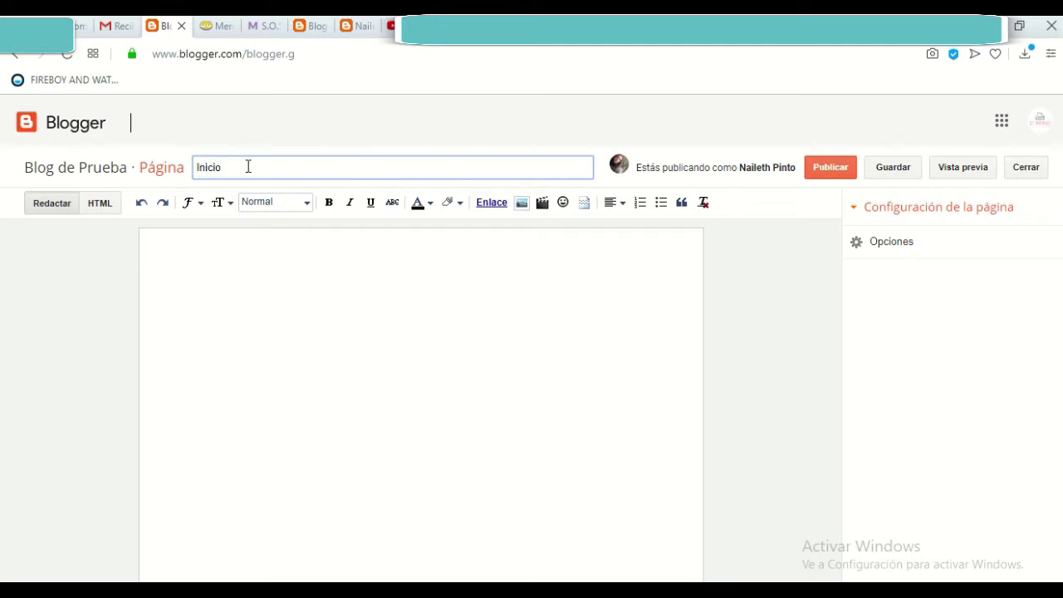
{"action": "left_click", "coordinate": [833, 167]}
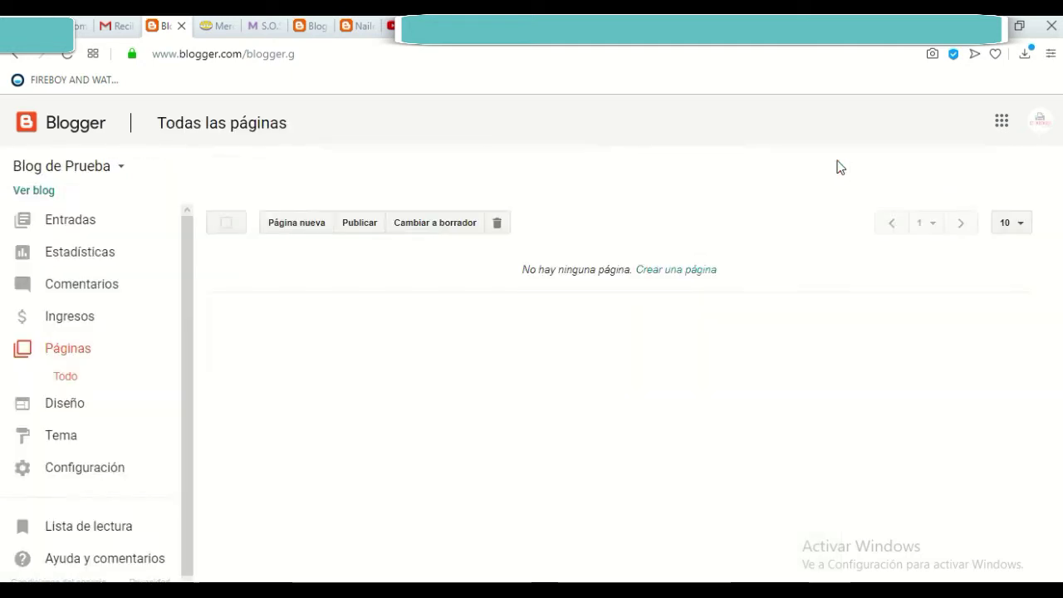
- Create another empty page titled "Contacto" and publish it
{"action": "left_click", "coordinate": [301, 224]}
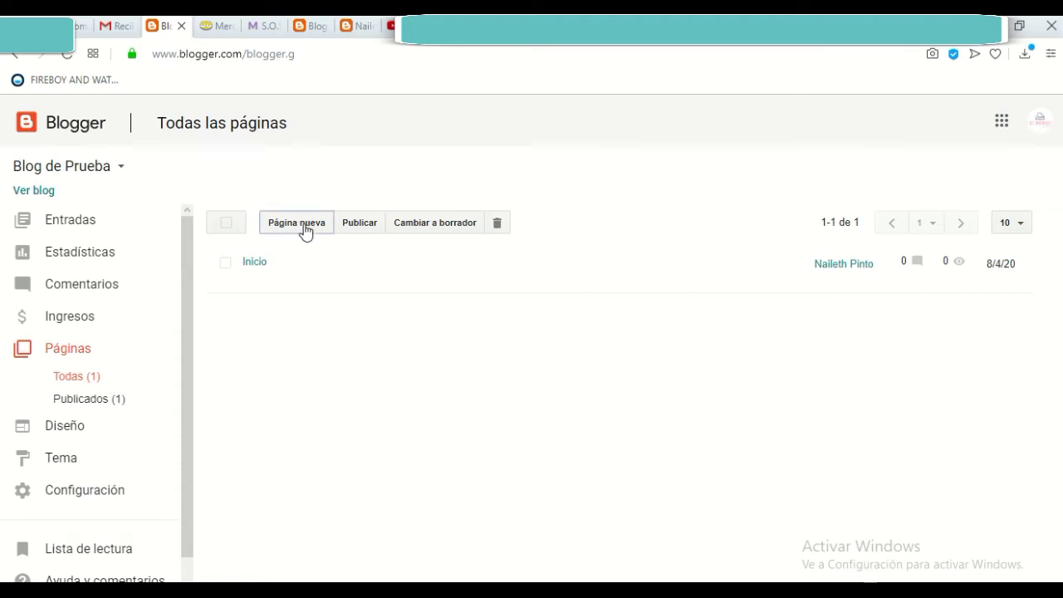
{"action": "left_click", "coordinate": [278, 158]}
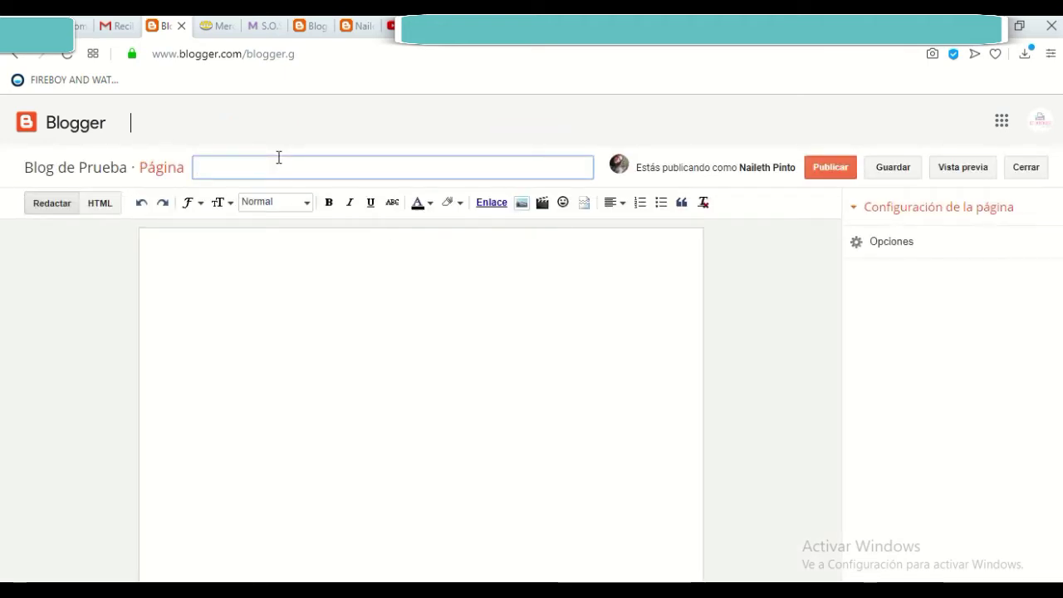
{"action": "type", "text": "Contacto"}
{"action": "left_click", "coordinate": [810, 167]}
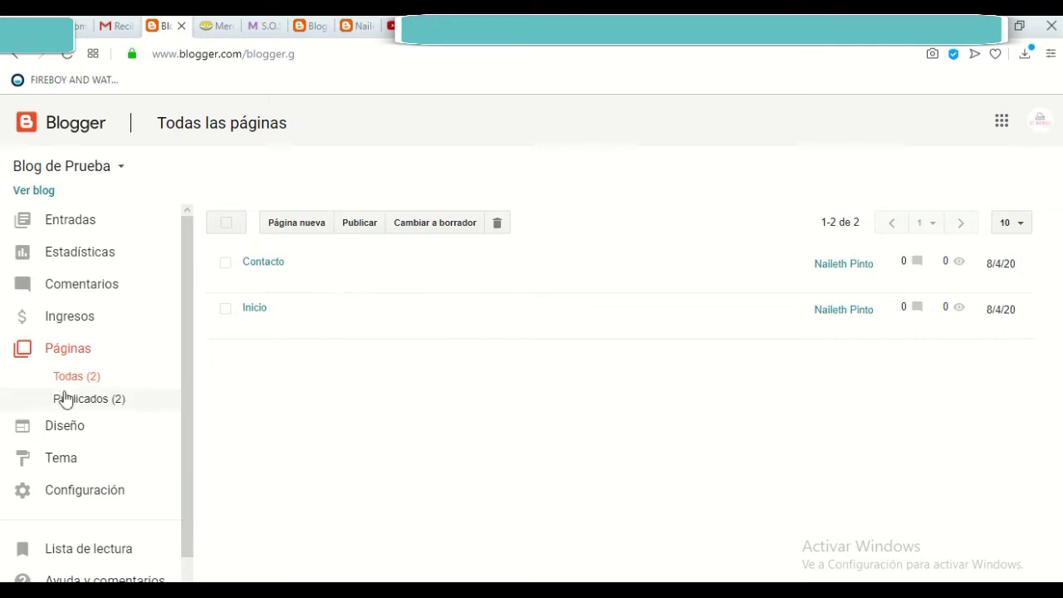
- Create a blog post titled "¿Quien soy?" with an empty body and publish it
{"action": "left_click", "coordinate": [78, 222]}
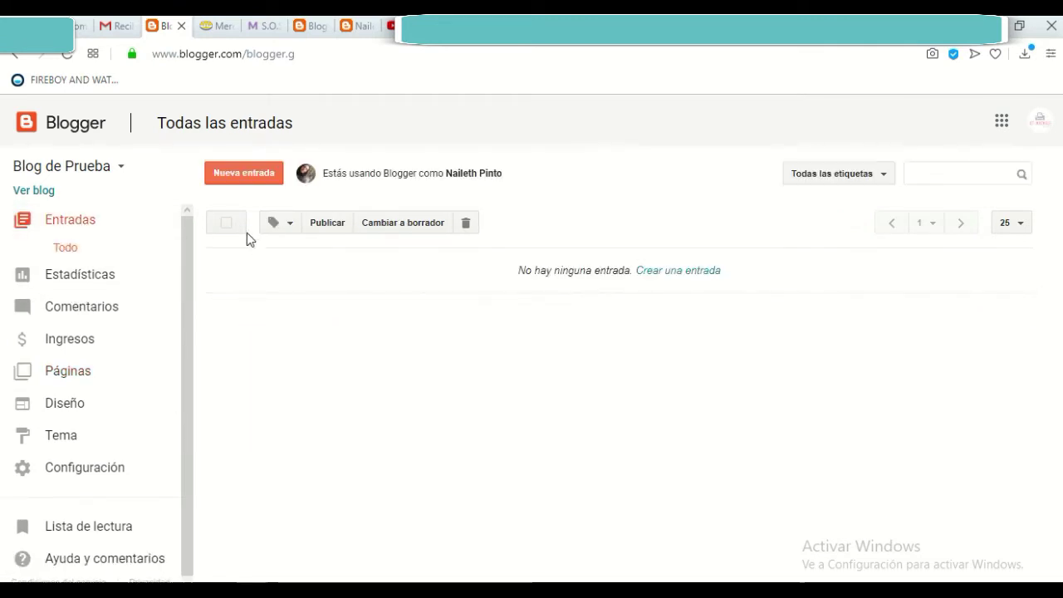
{"action": "left_click", "coordinate": [242, 176]}
{"action": "left_click", "coordinate": [320, 163]}
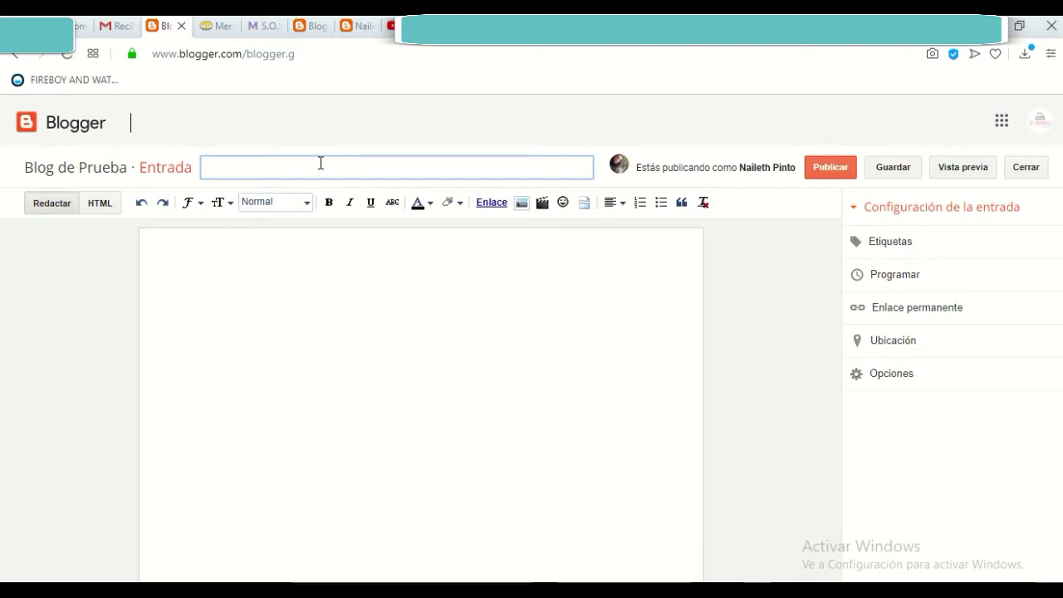
{"action": "type", "text": "¿Quien soy?"}
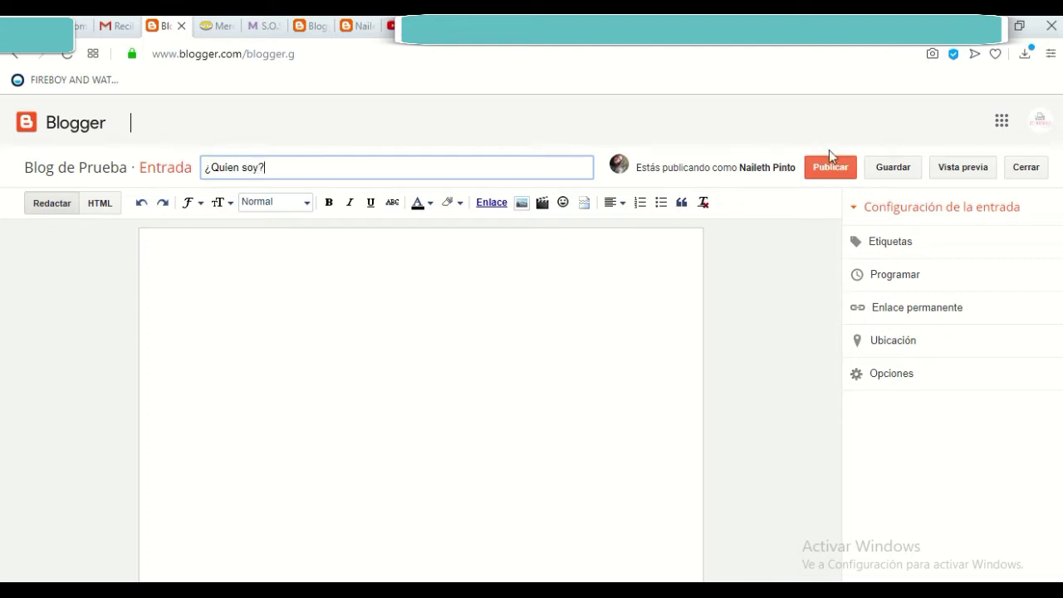
{"action": "left_click", "coordinate": [833, 166]}
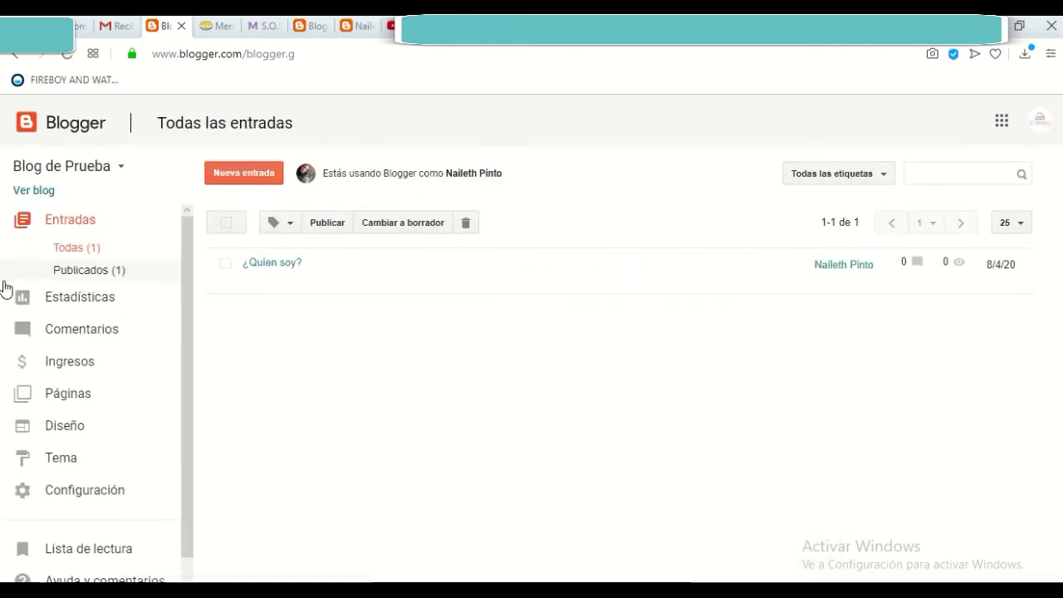
- Create a blog post titled "Que servicios ofrezco" with an empty body and publish it
{"action": "left_click", "coordinate": [257, 173]}
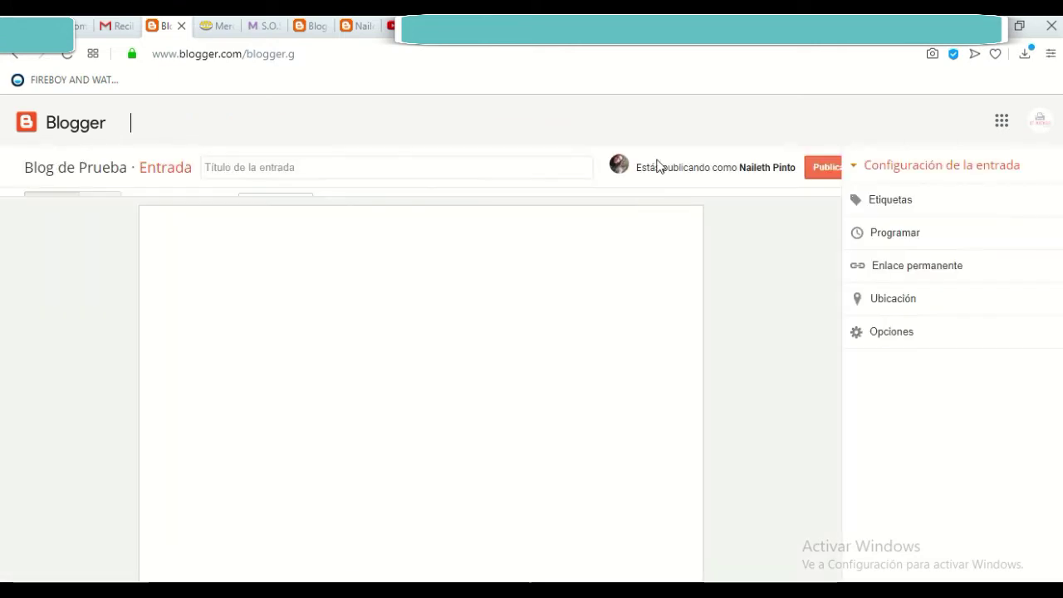
{"action": "left_click", "coordinate": [489, 171]}
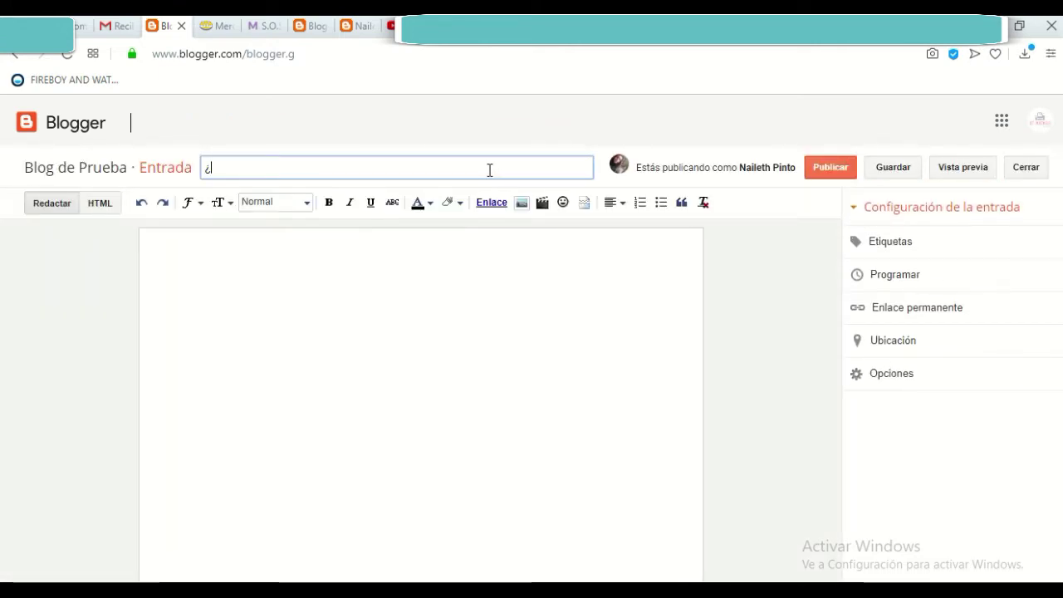
{"action": "key", "text": "BackSpace"}
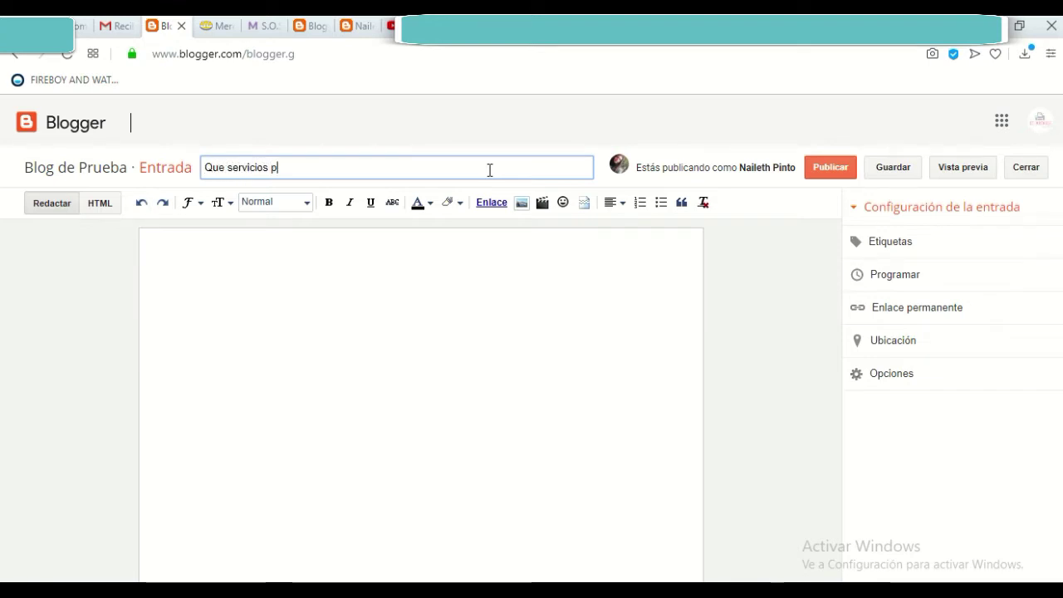
{"action": "key", "text": "BackSpace"}
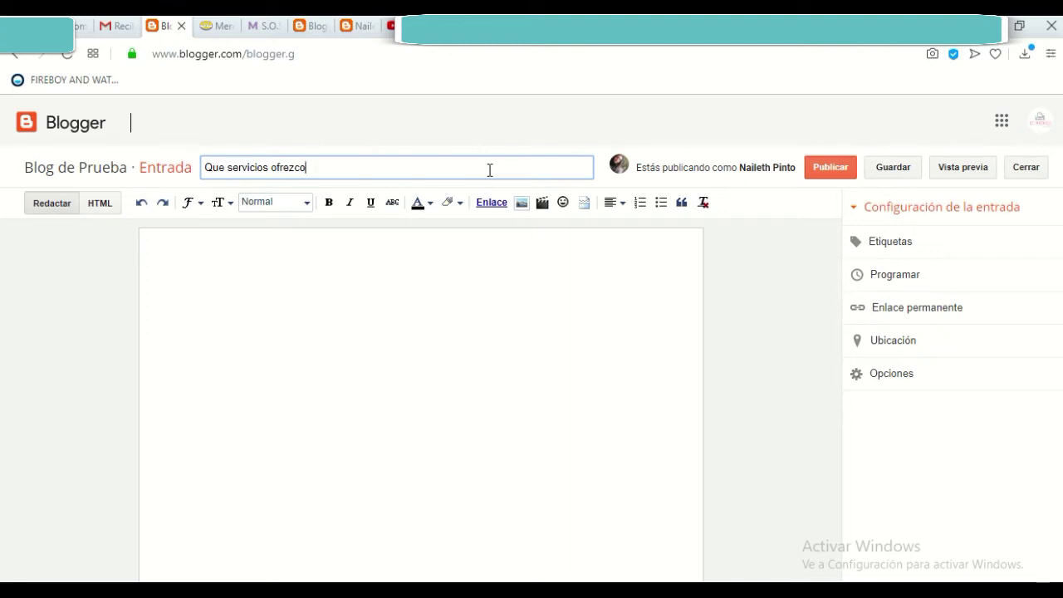
{"action": "left_click", "coordinate": [830, 169]}
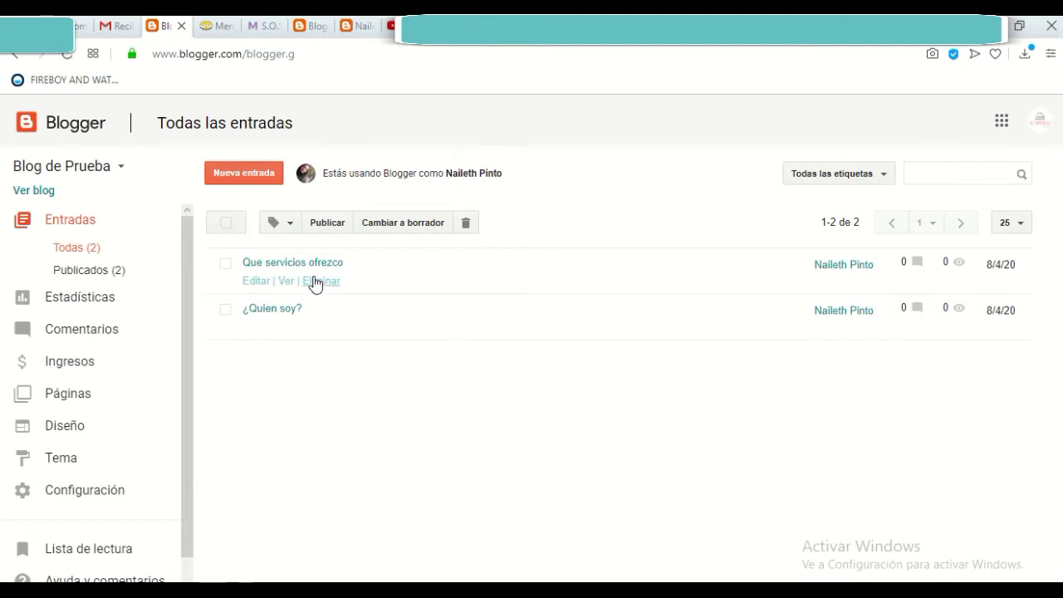
- Create another empty blog post titled "Cómo elaborar un blog" and publish it
{"action": "left_click", "coordinate": [246, 173]}
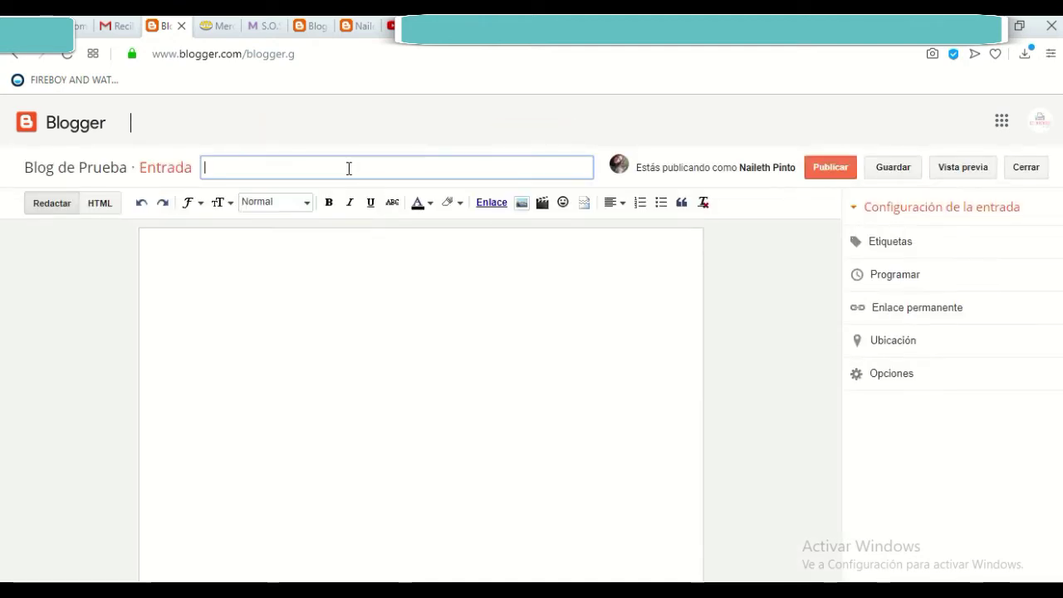
{"action": "type", "text": "D"}
{"action": "key", "text": "BackSpace"}
{"action": "key", "text": "BackSpace"}
{"action": "key", "text": "BackSpace"}
{"action": "key", "text": "BackSpace"}
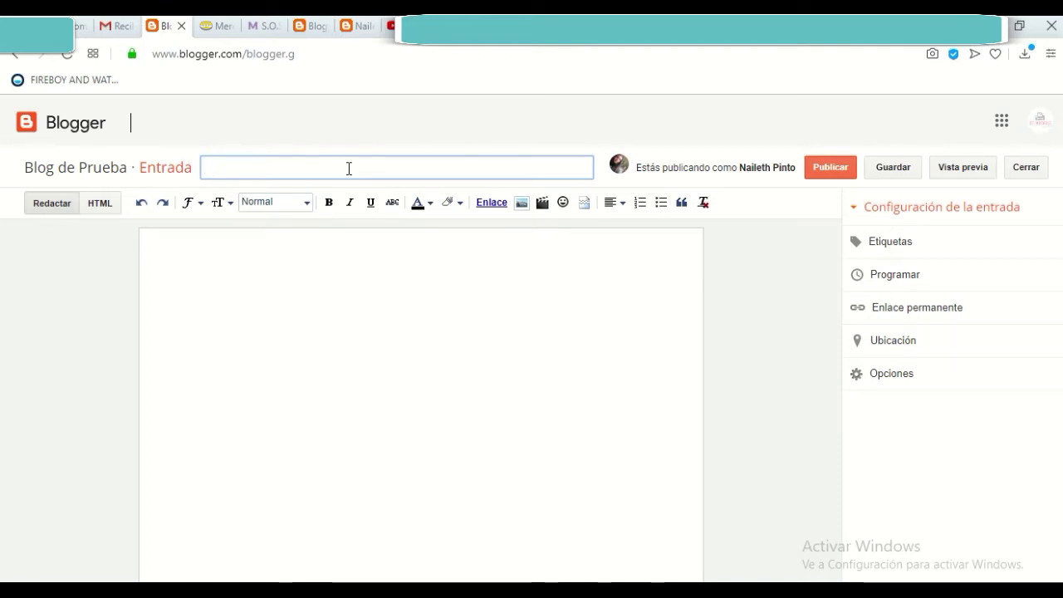
{"action": "type", "text": "C"}
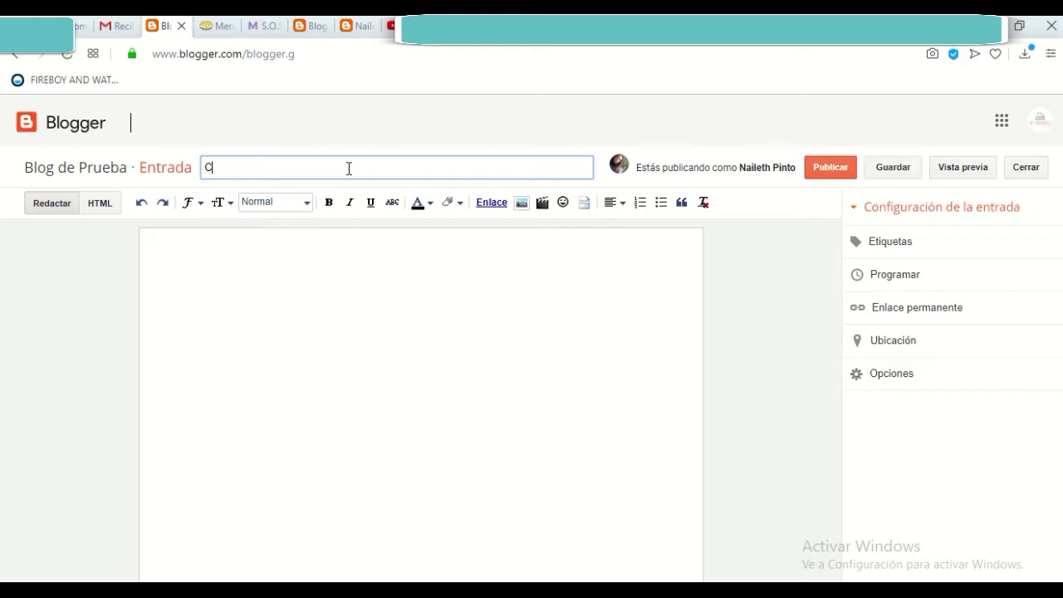
{"action": "type", "text": "ómo elaborar un blog"}
{"action": "left_click", "coordinate": [831, 170]}
{"action": "mouse_move", "coordinate": [270, 287]}
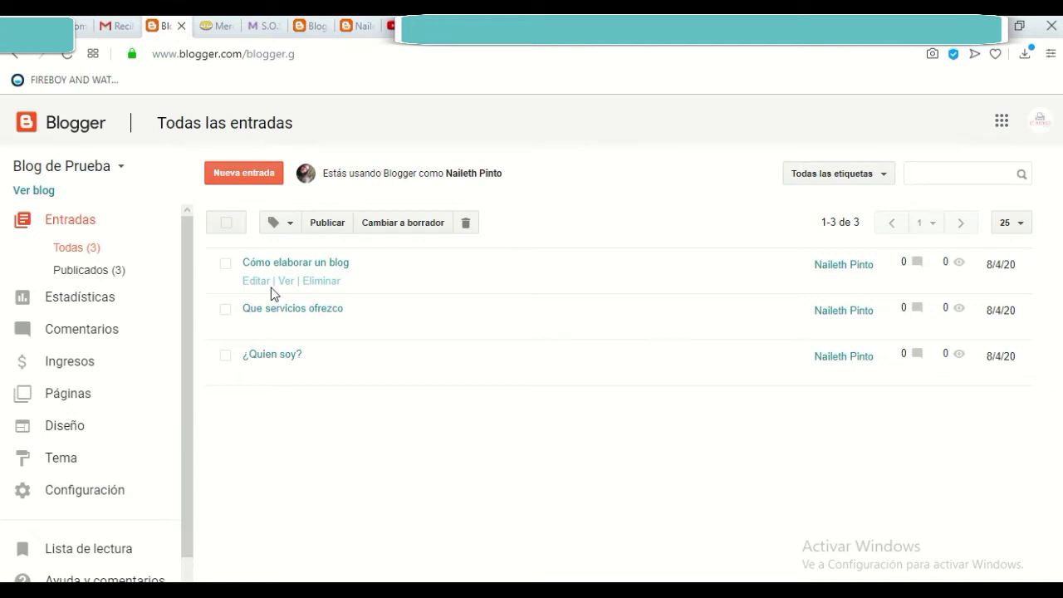
- Open the theme designer for the blog, preview the Vistas dinámicas theme and switch back to Sencillo
{"action": "left_click", "coordinate": [68, 465]}
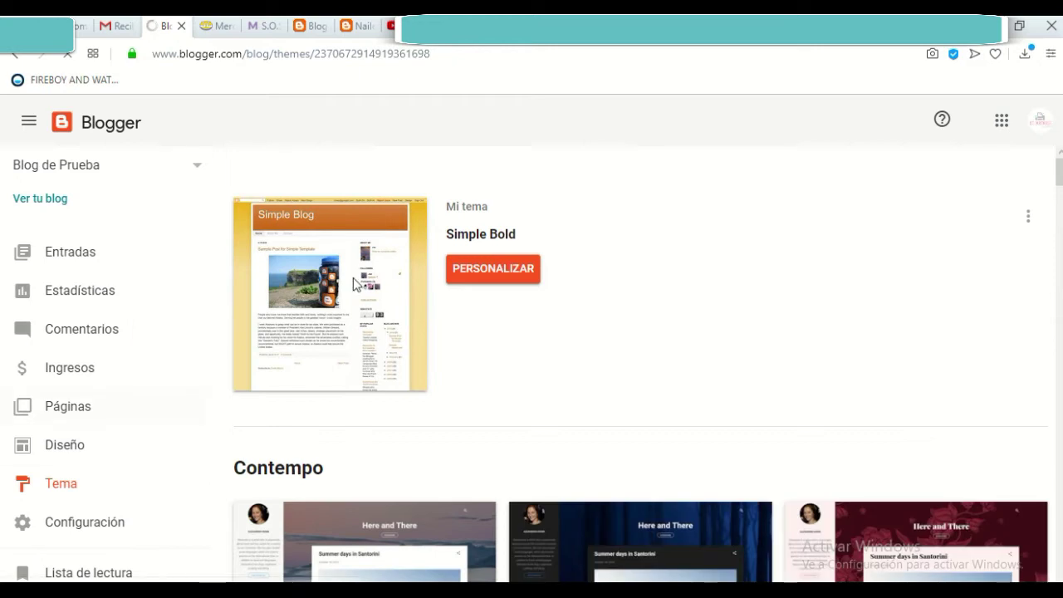
{"action": "left_click", "coordinate": [492, 271]}
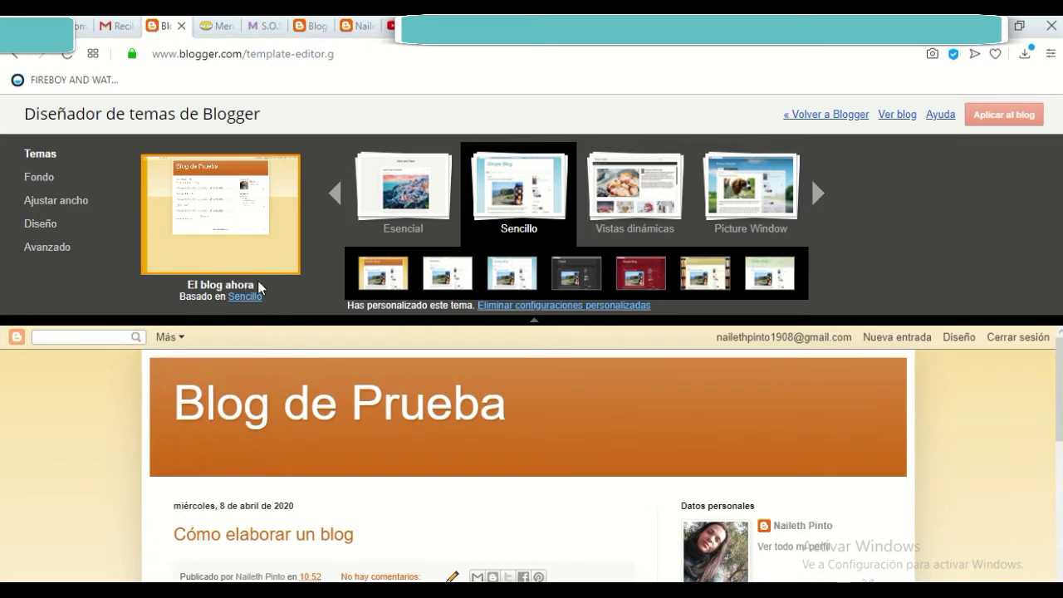
{"action": "left_click", "coordinate": [644, 198]}
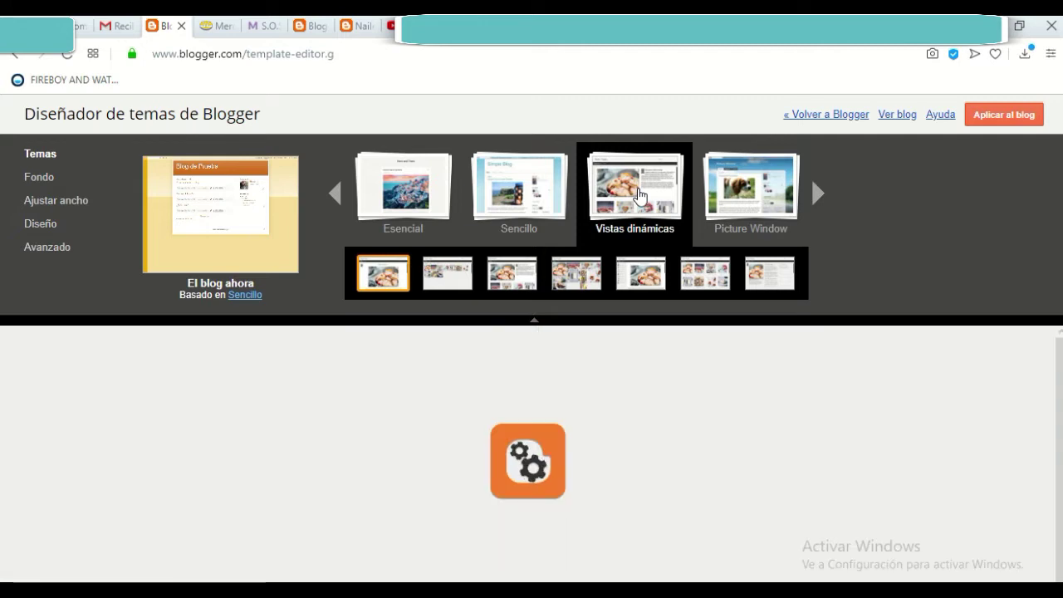
{"action": "left_click", "coordinate": [504, 199]}
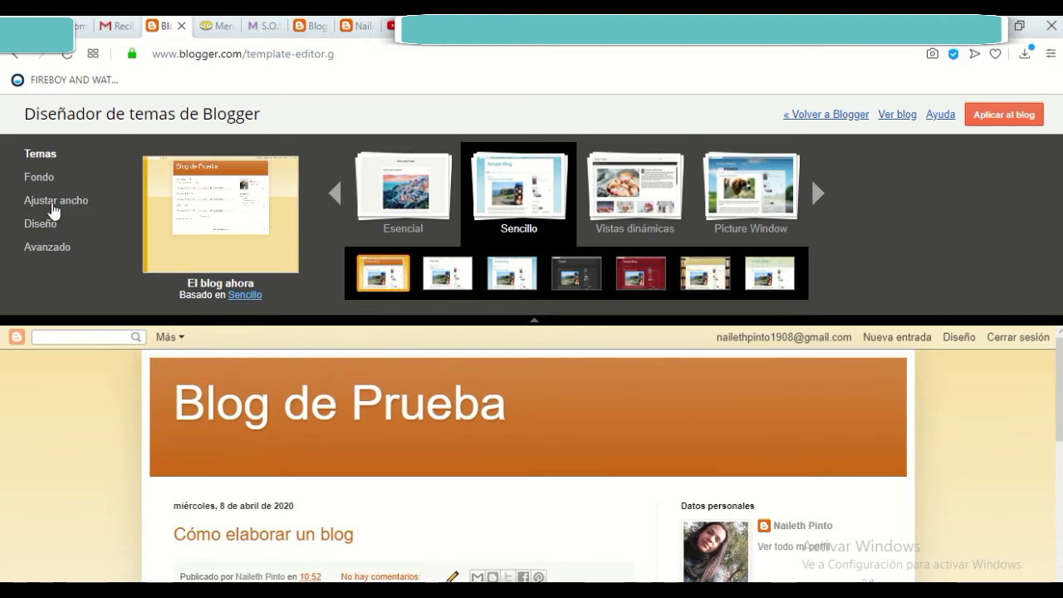
- Try a few shades for the blog's main color palette and set it to medium light blue
{"action": "left_click", "coordinate": [38, 179]}
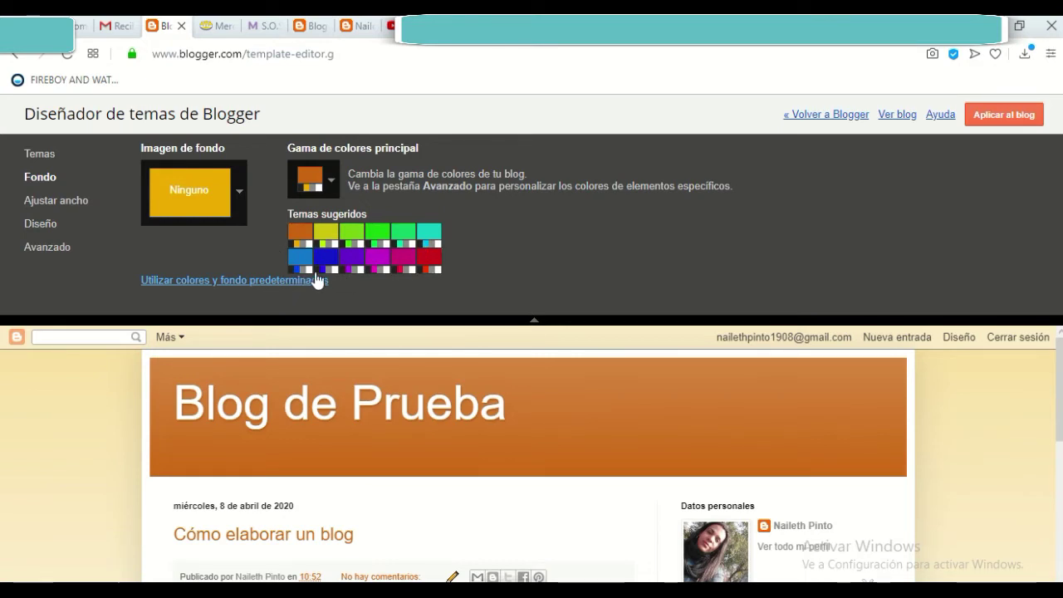
{"action": "left_click", "coordinate": [331, 186]}
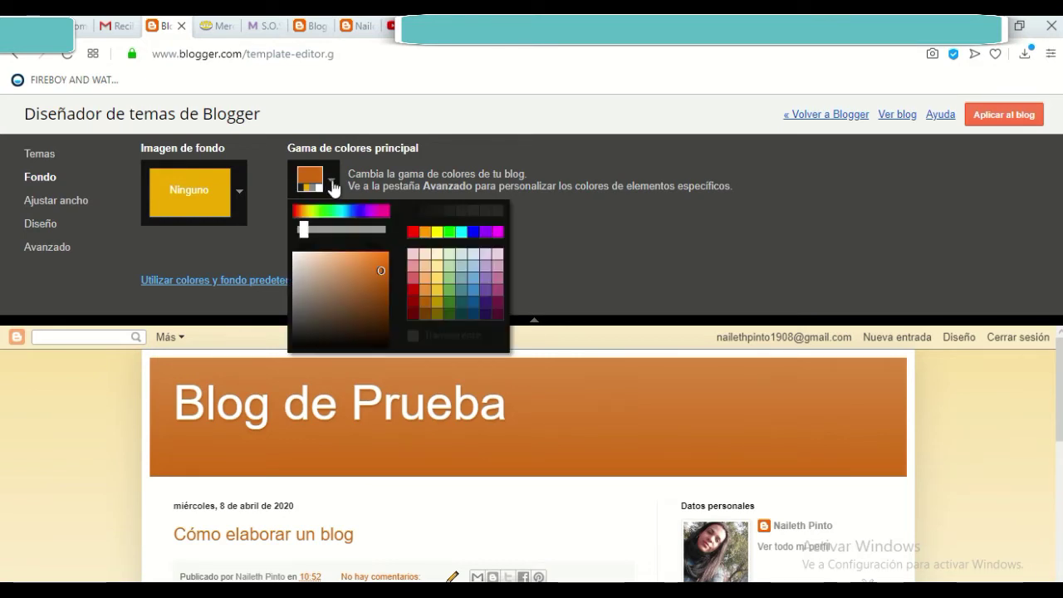
{"action": "left_click", "coordinate": [461, 281]}
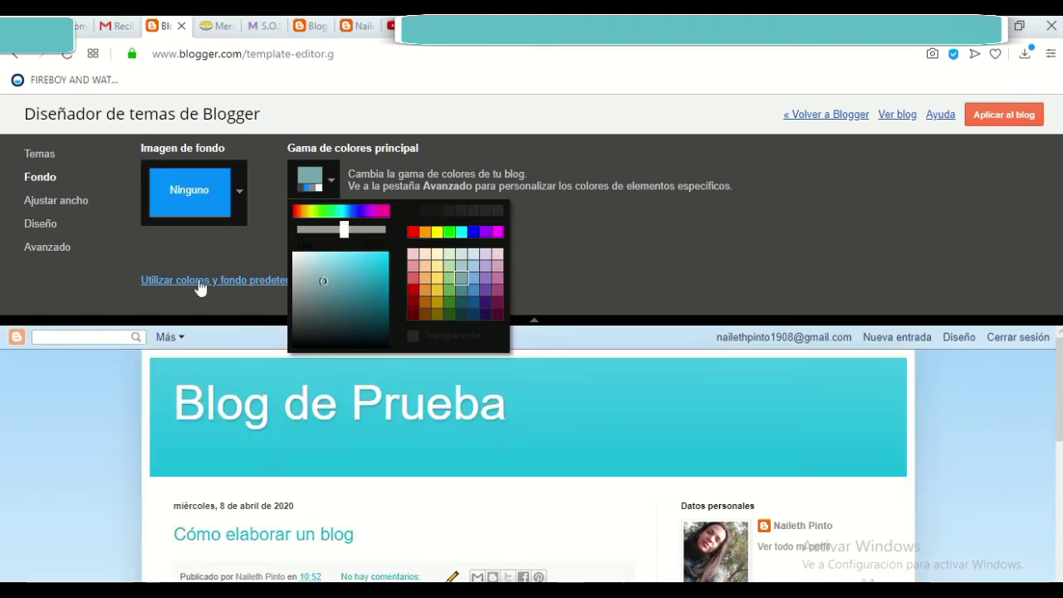
{"action": "left_click", "coordinate": [497, 278]}
{"action": "left_click", "coordinate": [461, 278]}
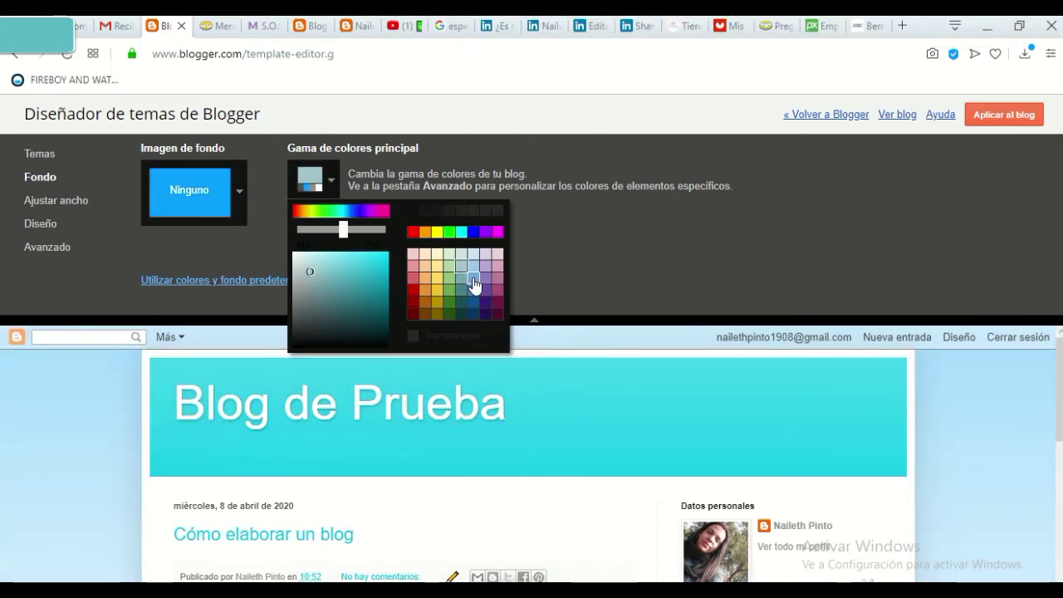
{"action": "left_click", "coordinate": [473, 279]}
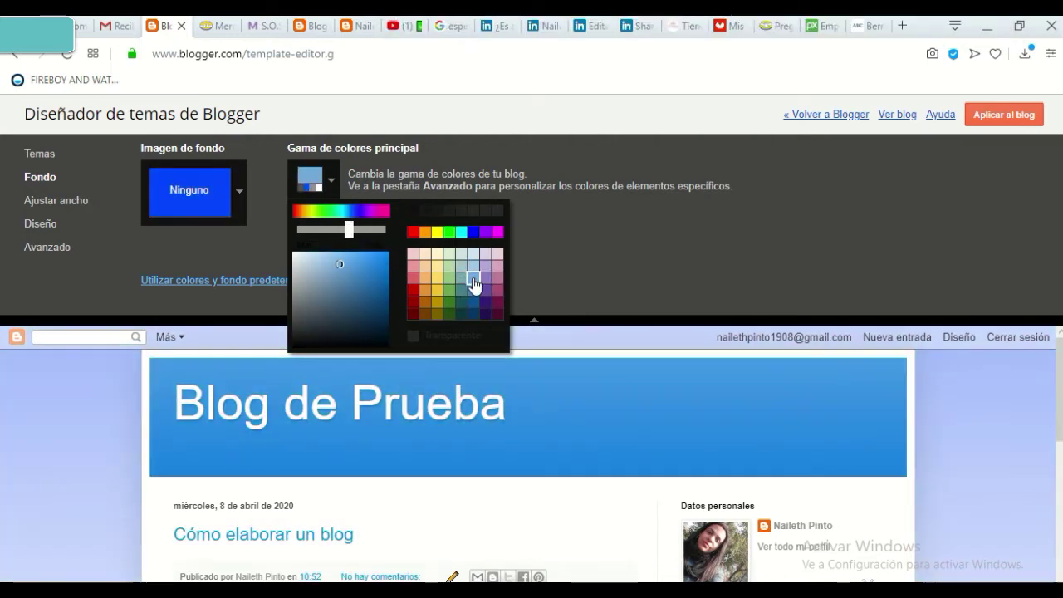
{"action": "left_click", "coordinate": [266, 187]}
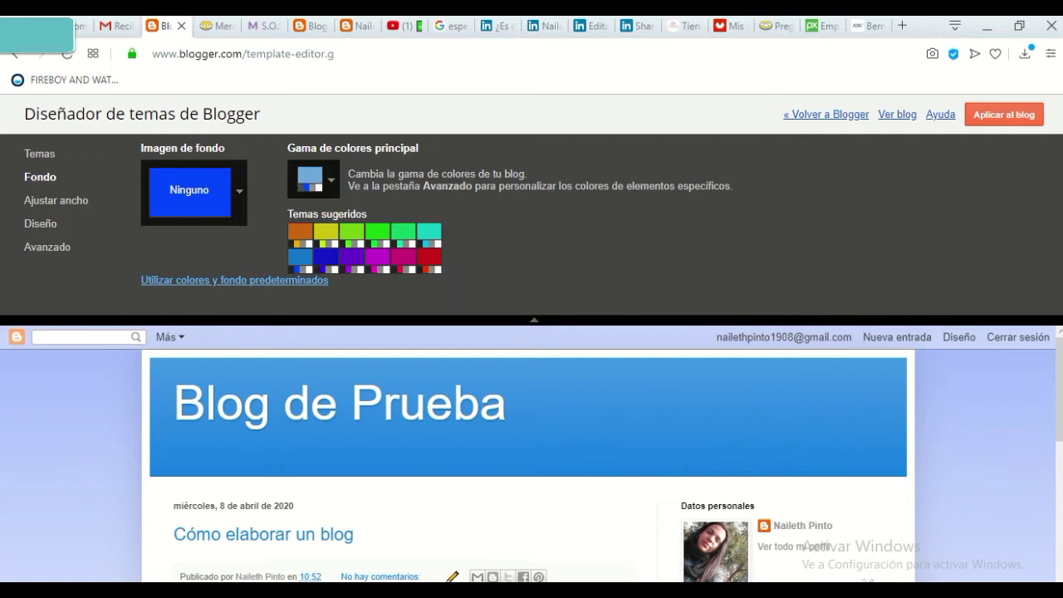
- Set the full blog width to 940 px and the right sidebar width to 330 px
{"action": "left_click", "coordinate": [45, 204]}
{"action": "mouse_move", "coordinate": [327, 168]}
{"action": "left_mouse_down"}
{"action": "mouse_move", "coordinate": [221, 172]}
{"action": "mouse_move", "coordinate": [321, 173]}
{"action": "left_mouse_up"}
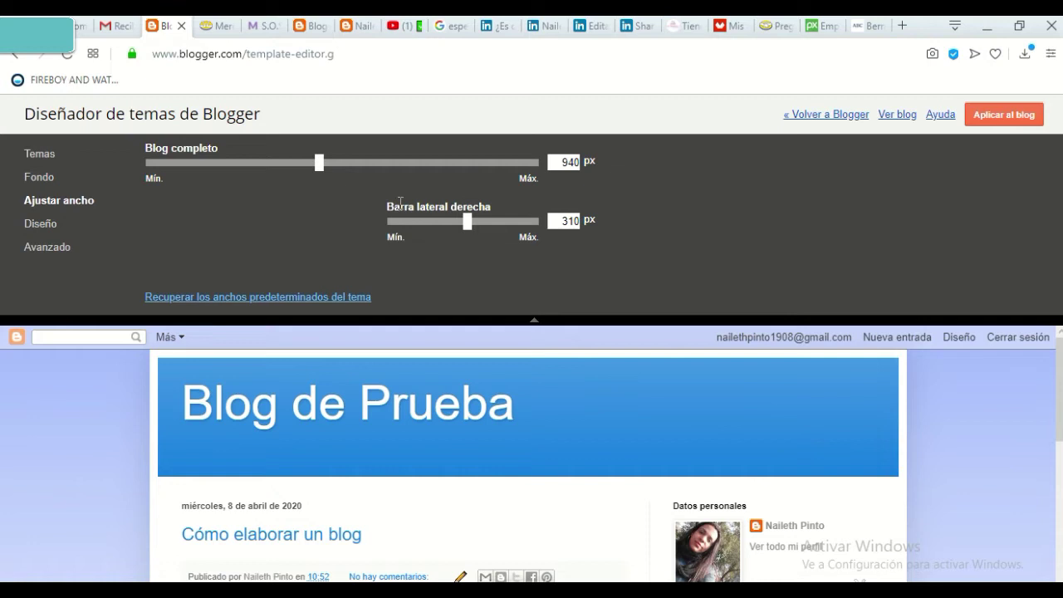
{"action": "mouse_move", "coordinate": [467, 223]}
{"action": "left_mouse_down"}
{"action": "mouse_move", "coordinate": [427, 225]}
{"action": "mouse_move", "coordinate": [476, 232]}
{"action": "left_mouse_up"}
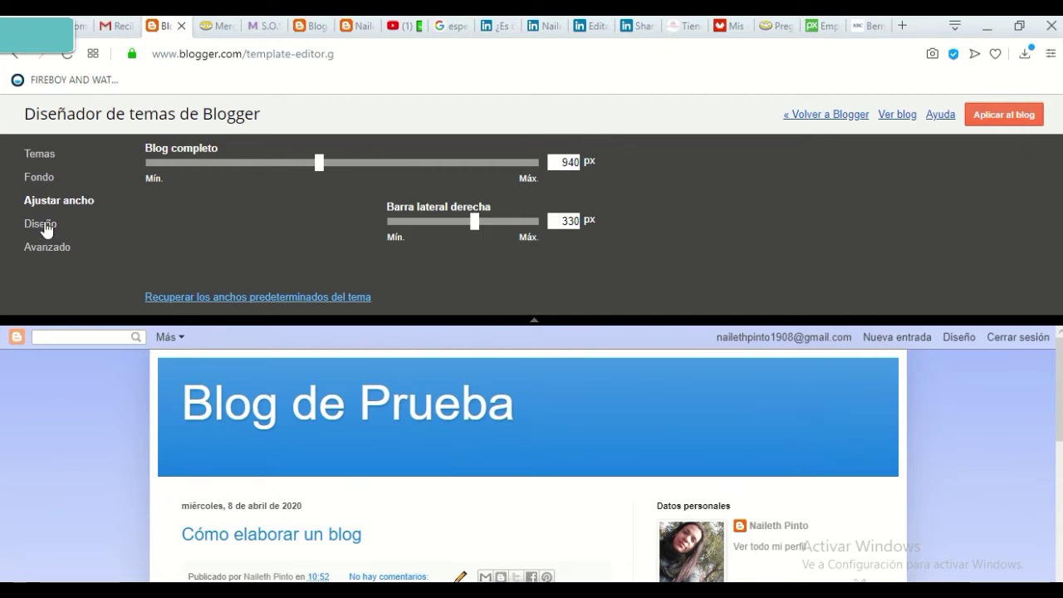
- Examine the body and footer layout options and the arrangement of the blog's gadgets
{"action": "left_click", "coordinate": [45, 226]}
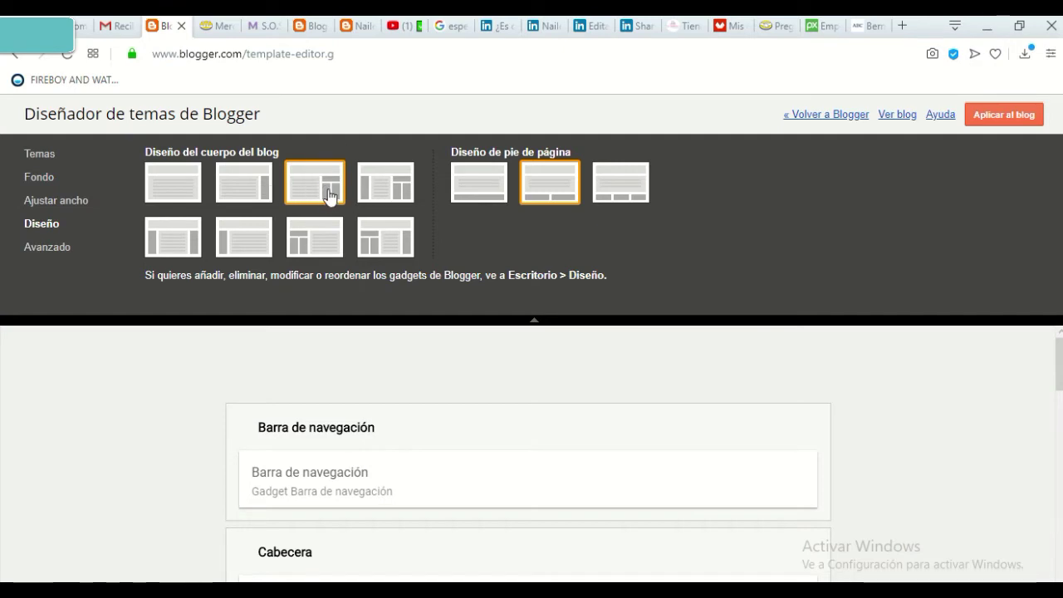
{"action": "scroll", "coordinate": [667, 503], "scroll_direction": "down", "scroll_amount": 4}
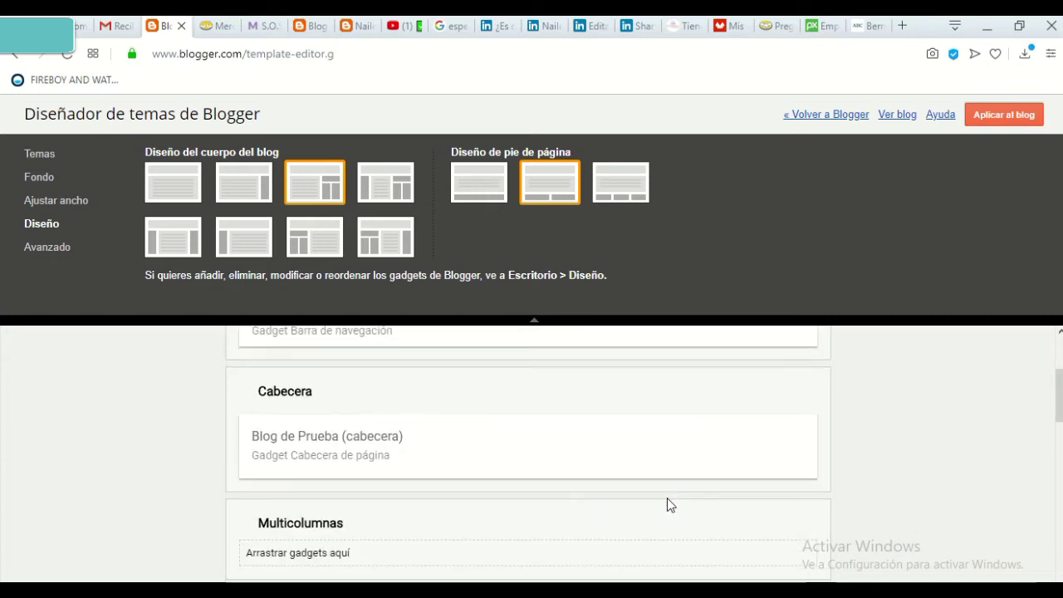
{"action": "scroll", "coordinate": [637, 494], "scroll_direction": "up", "scroll_amount": 2}
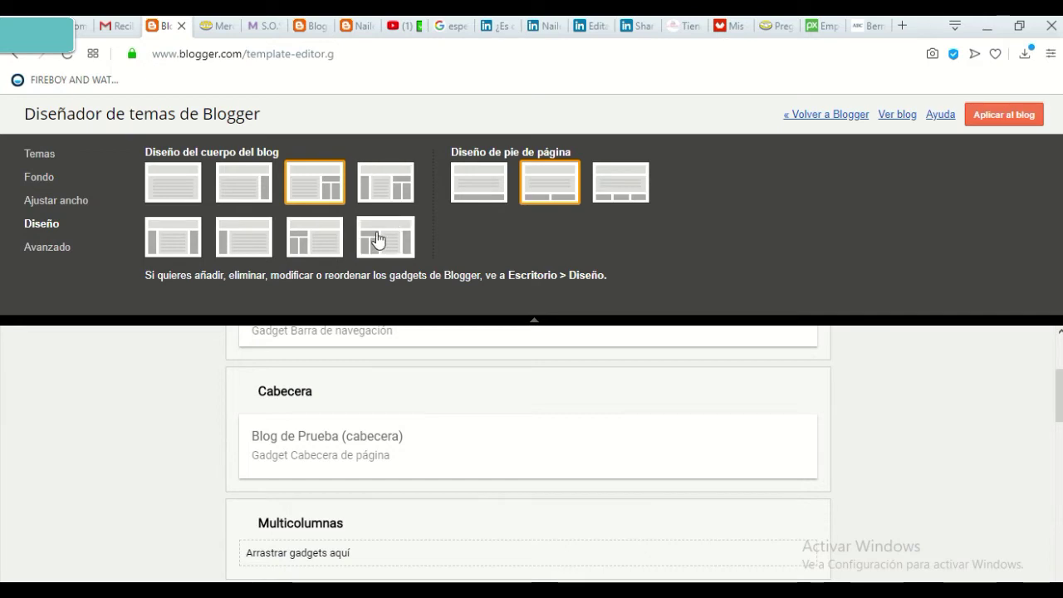
- Preview the page text in fonts such as Impact, Times New Roman, Arimo, Calibri, Coming Soon and Calligraffitti, and set it to Verdana
{"action": "left_click", "coordinate": [63, 251]}
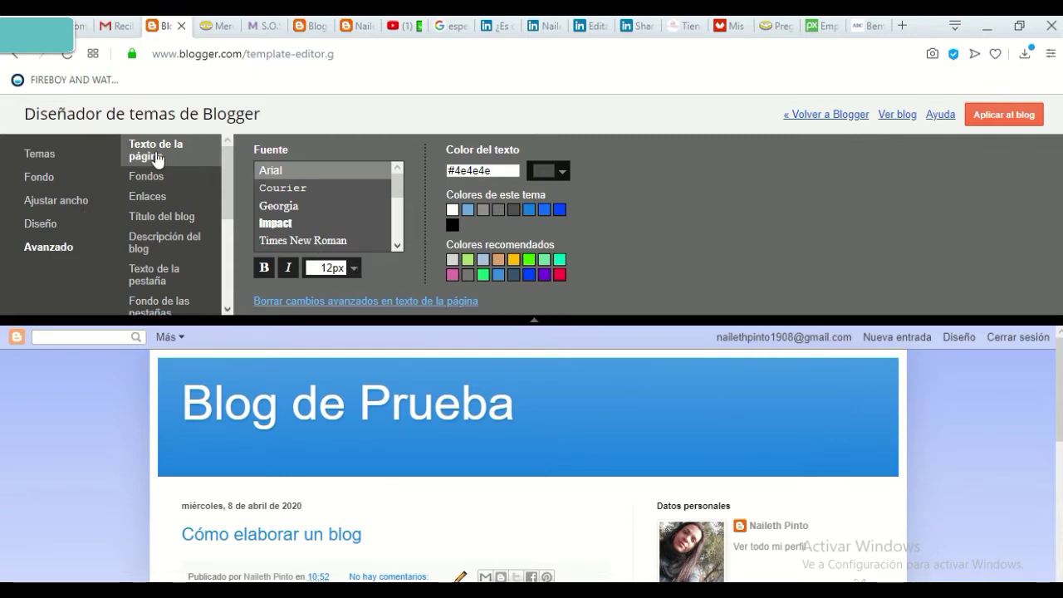
{"action": "left_click", "coordinate": [277, 223]}
{"action": "scroll", "coordinate": [457, 357], "scroll_direction": "down", "scroll_amount": 2}
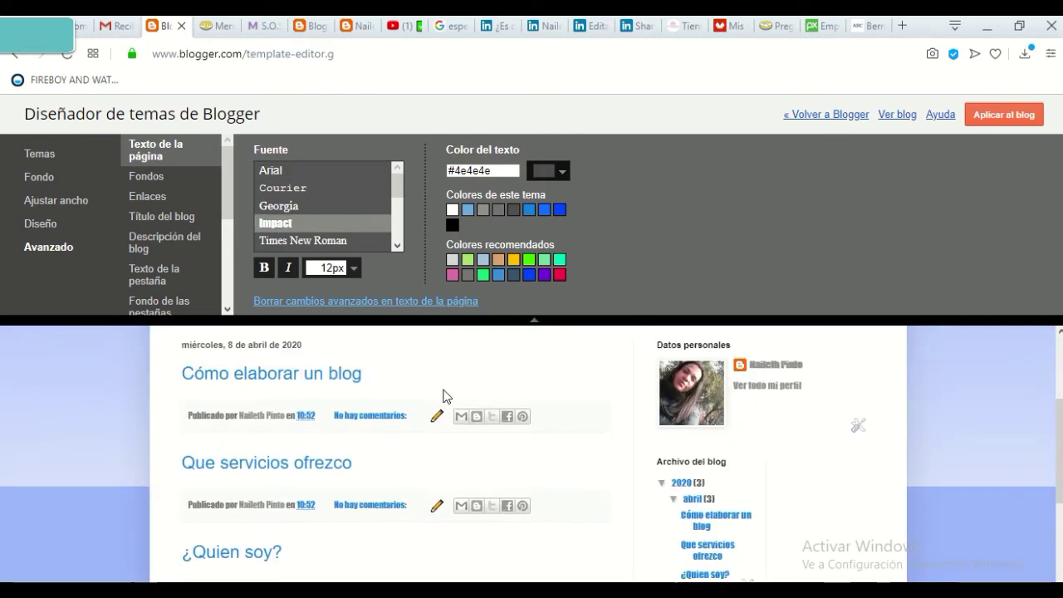
{"action": "left_click", "coordinate": [311, 241]}
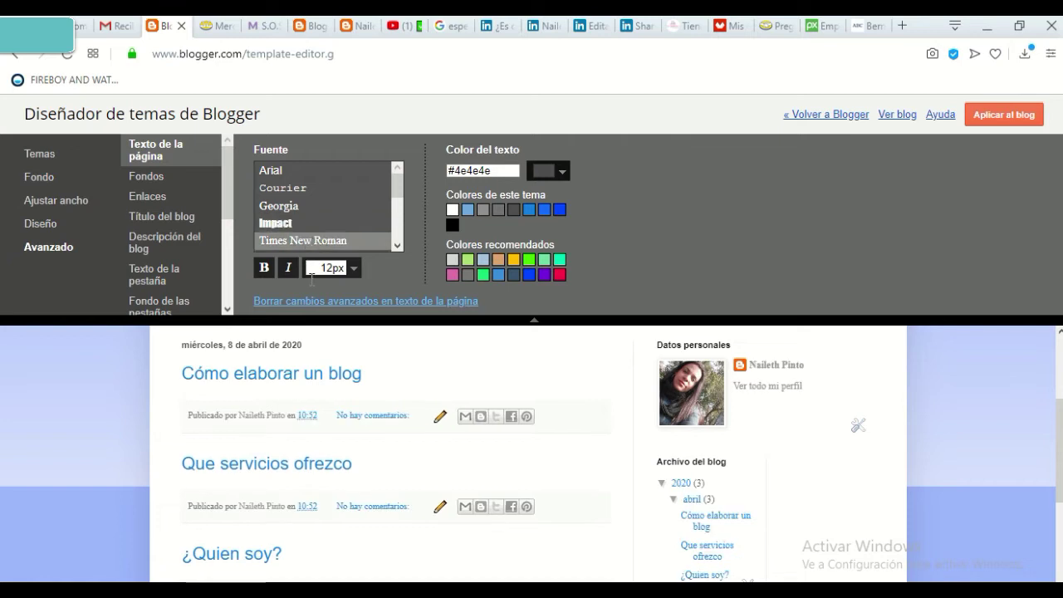
{"action": "scroll", "coordinate": [295, 229], "scroll_direction": "down", "scroll_amount": 2}
{"action": "scroll", "coordinate": [296, 229], "scroll_direction": "down", "scroll_amount": 2}
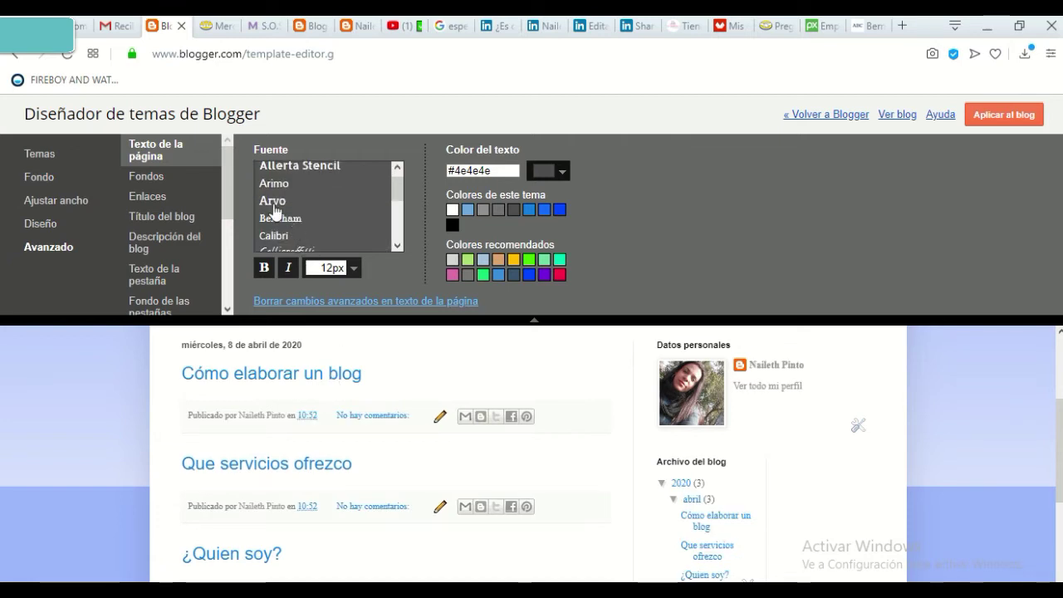
{"action": "left_click", "coordinate": [280, 203]}
{"action": "left_click", "coordinate": [277, 183]}
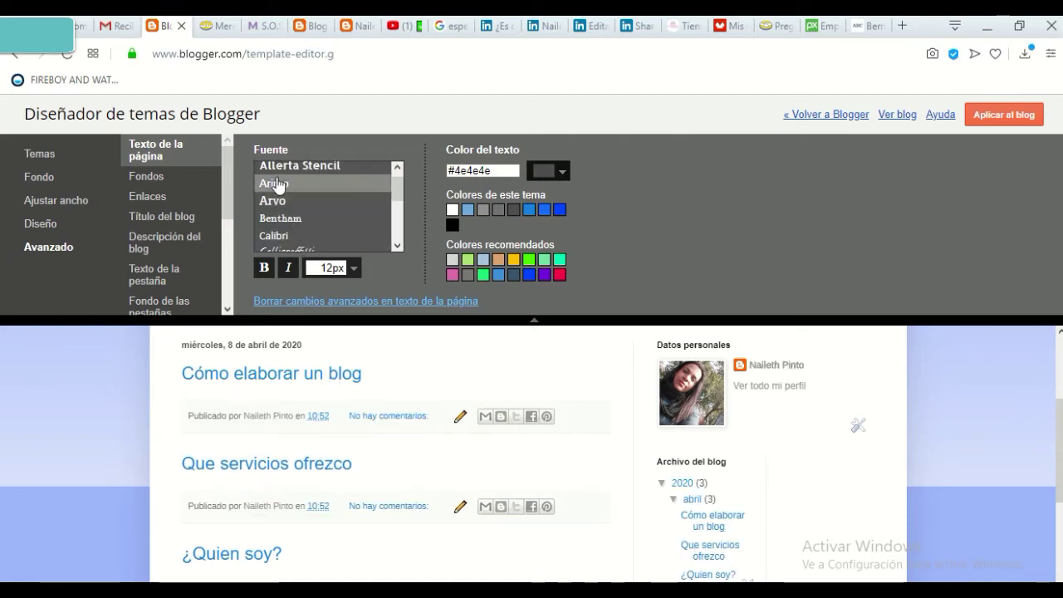
{"action": "left_click", "coordinate": [285, 237]}
{"action": "scroll", "coordinate": [287, 237], "scroll_direction": "down", "scroll_amount": 3}
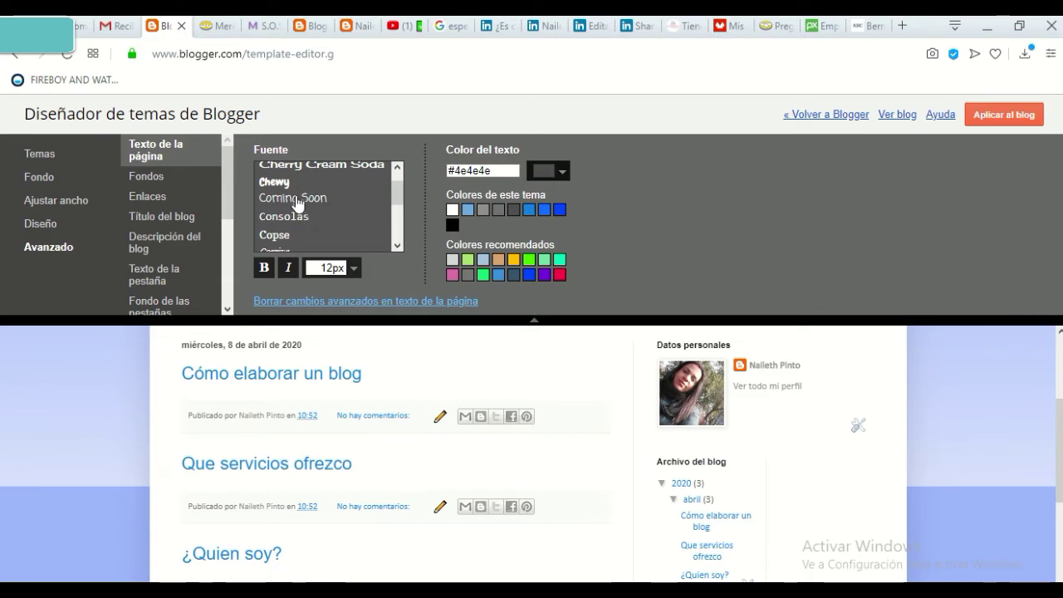
{"action": "left_click", "coordinate": [298, 199]}
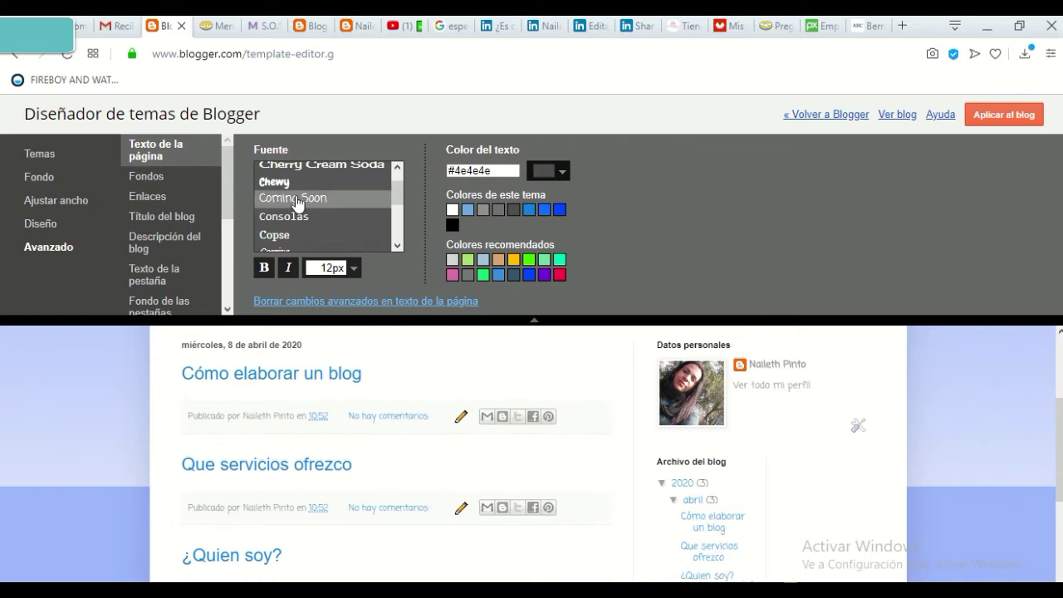
{"action": "scroll", "coordinate": [304, 214], "scroll_direction": "up", "scroll_amount": 2}
{"action": "left_click", "coordinate": [304, 170]}
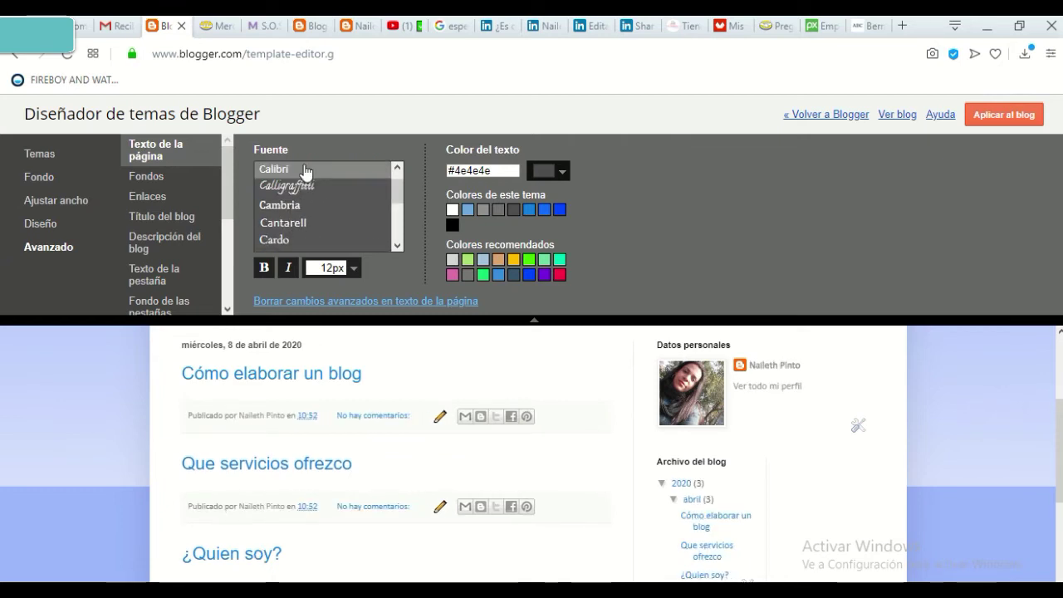
{"action": "left_click", "coordinate": [300, 187]}
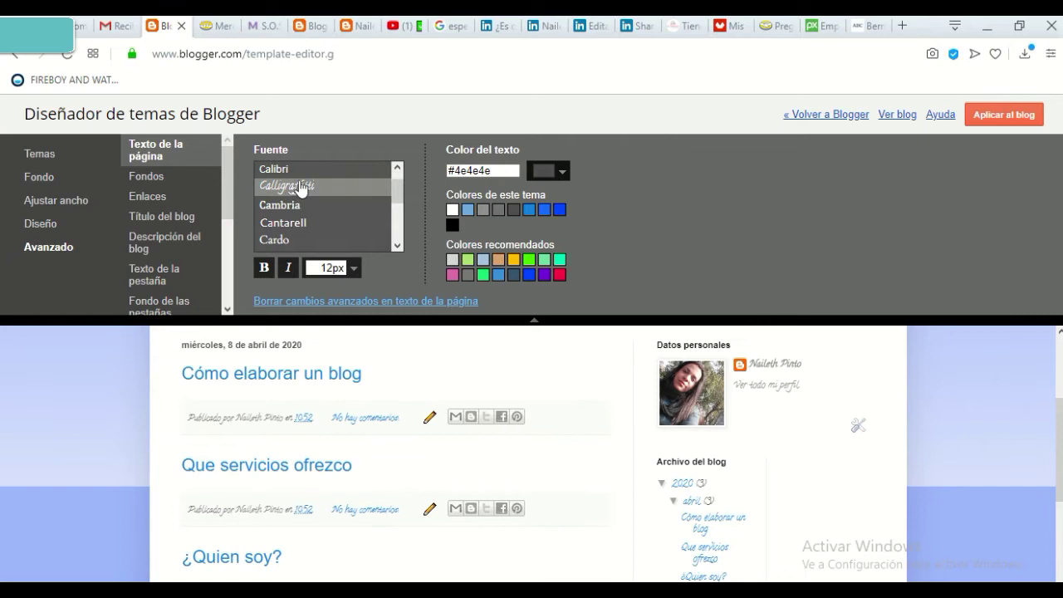
{"action": "scroll", "coordinate": [308, 232], "scroll_direction": "up", "scroll_amount": 3}
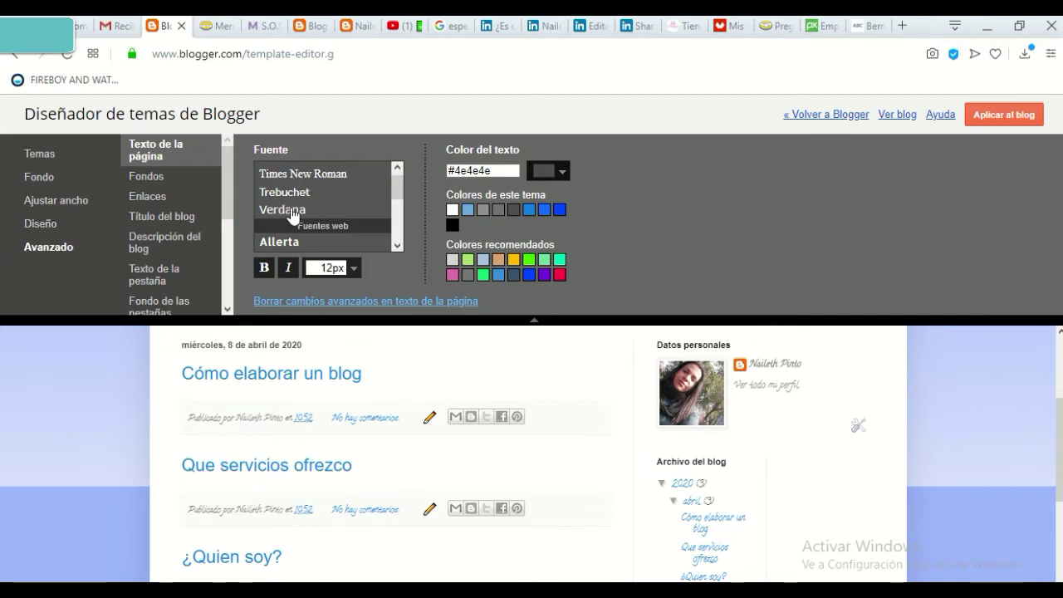
{"action": "left_click", "coordinate": [291, 211]}
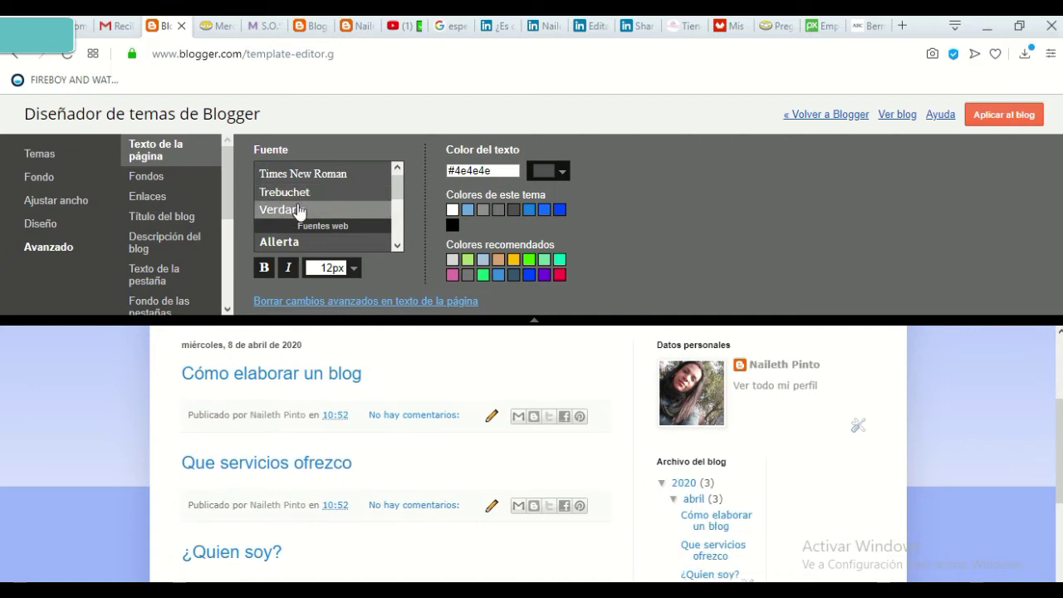
- Try #20124d and #45818e as the page text color, set it to dark teal #153f48, and apply the changes to the blog
{"action": "left_click", "coordinate": [562, 171]}
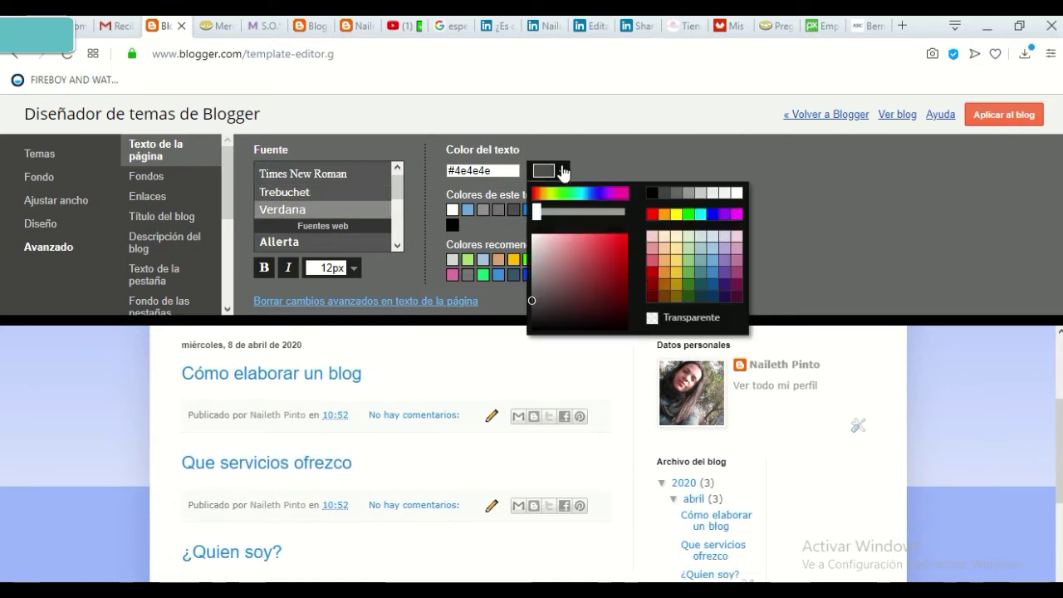
{"action": "left_click", "coordinate": [723, 296]}
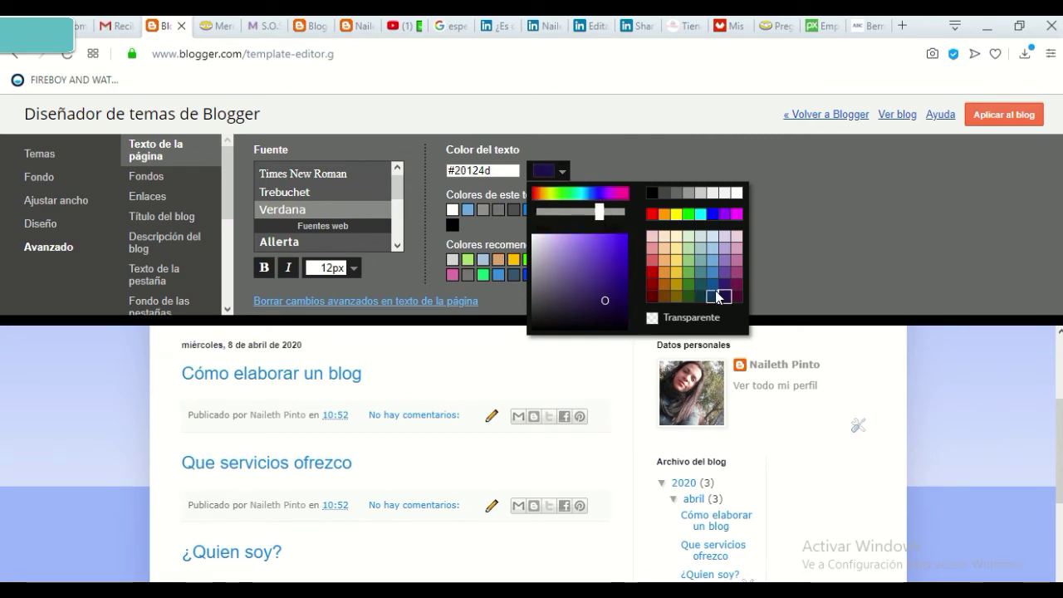
{"action": "left_click", "coordinate": [699, 272]}
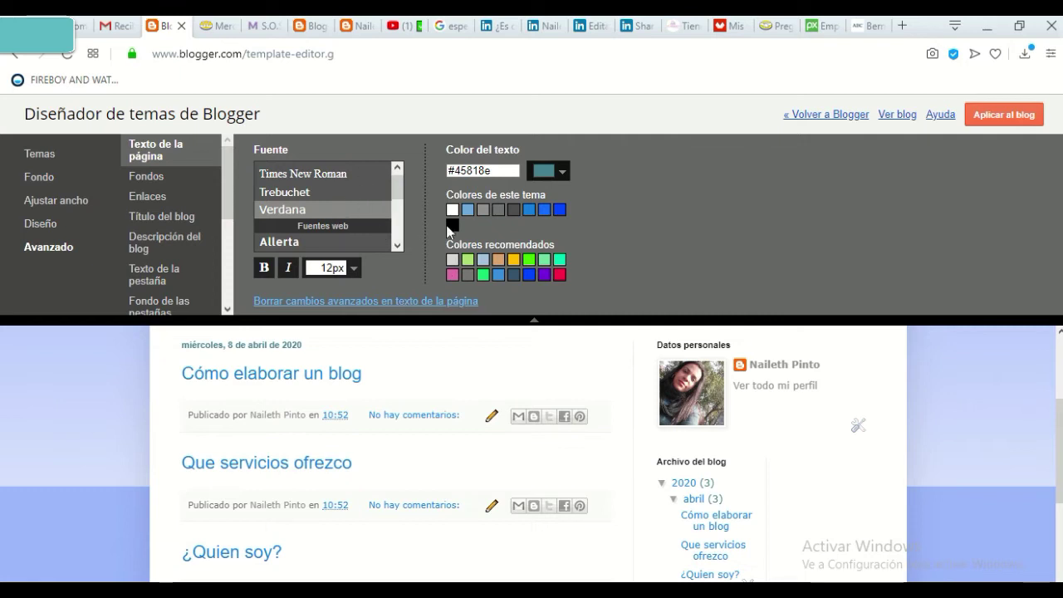
{"action": "scroll", "coordinate": [408, 403], "scroll_direction": "up", "scroll_amount": 1}
{"action": "scroll", "coordinate": [349, 436], "scroll_direction": "down", "scroll_amount": 1}
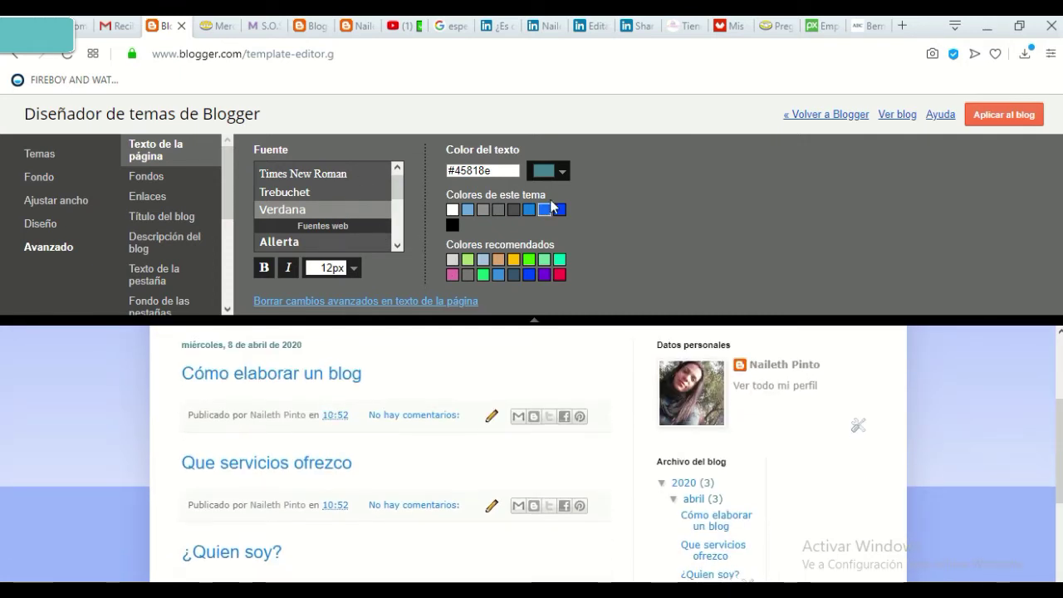
{"action": "left_click", "coordinate": [563, 173]}
{"action": "left_click", "coordinate": [601, 304]}
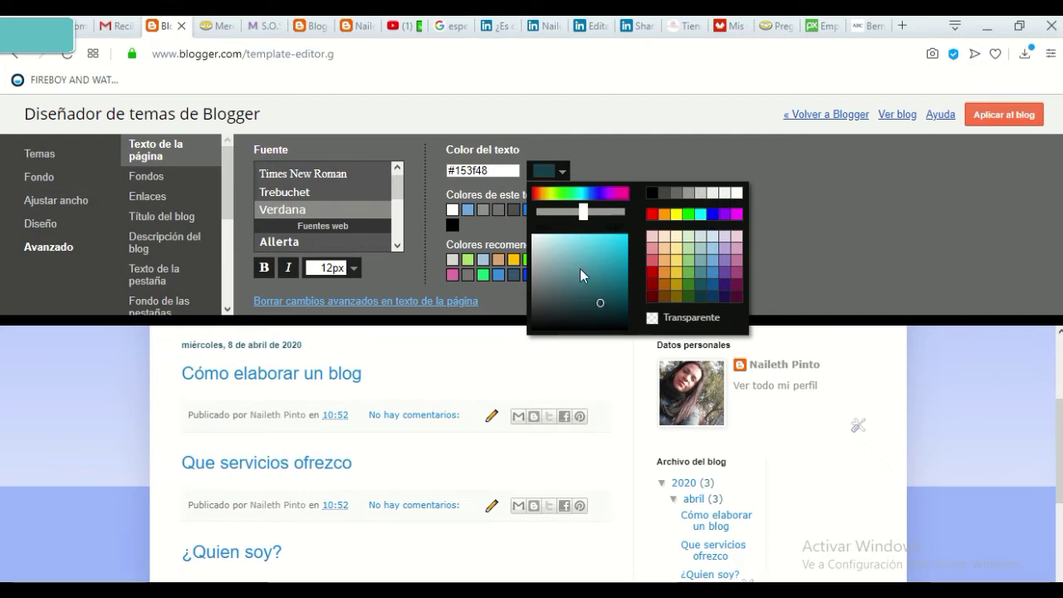
{"action": "left_click", "coordinate": [891, 217]}
{"action": "left_click", "coordinate": [996, 121]}
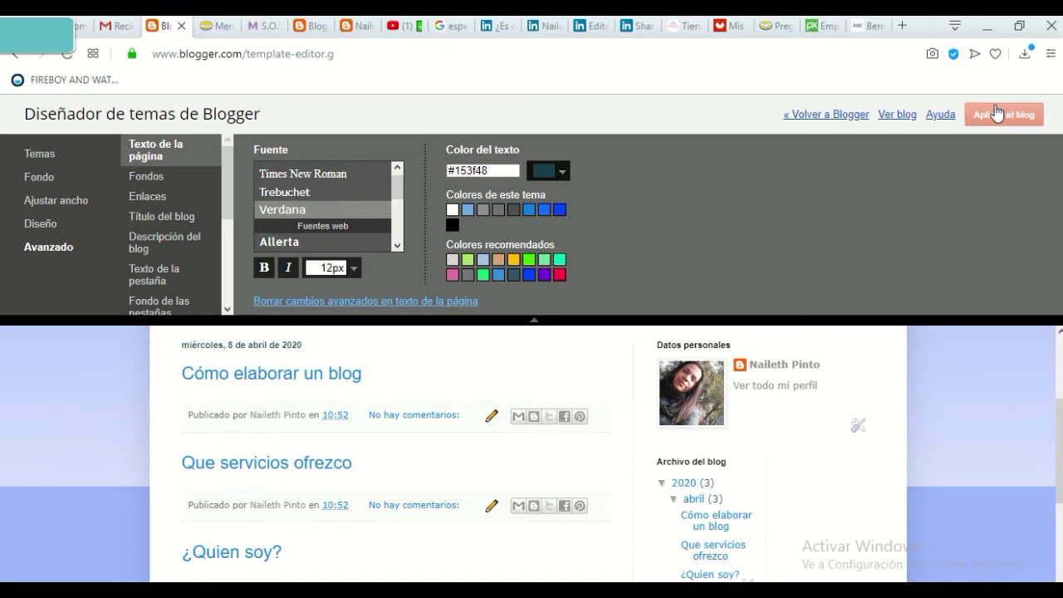
- Add the text "Hola! este es uun texto de prueba" to the post "Cómo elaborar un blog" and update the post
{"action": "left_click", "coordinate": [823, 115]}
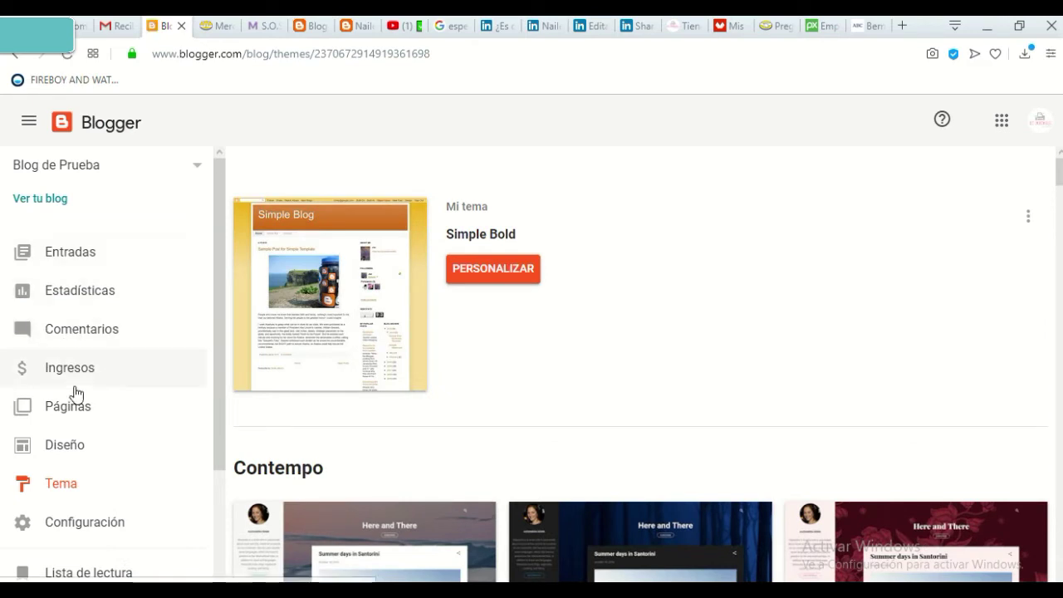
{"action": "left_click", "coordinate": [83, 257]}
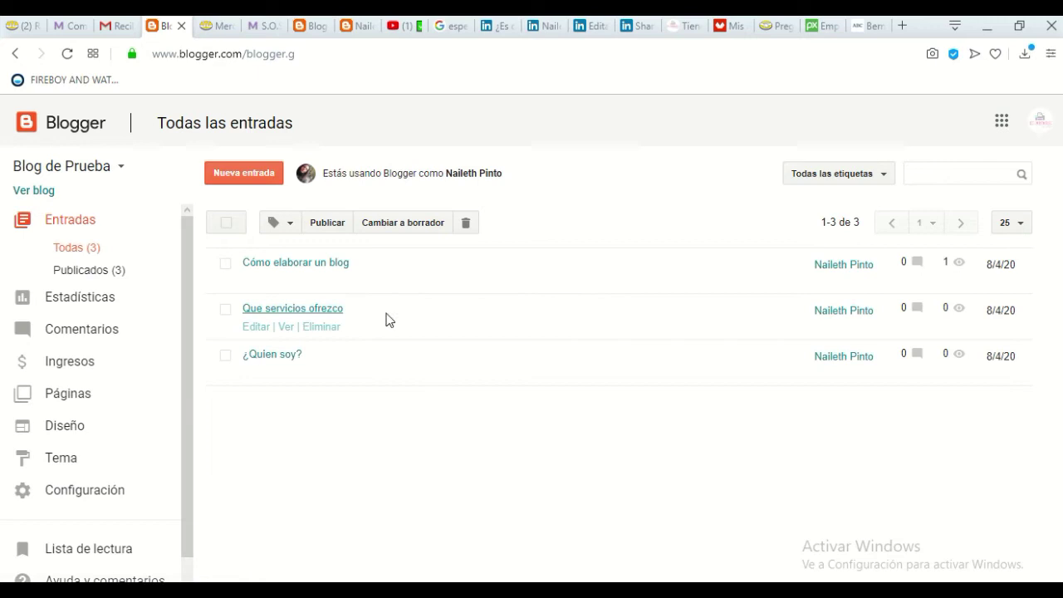
{"action": "left_click", "coordinate": [260, 284]}
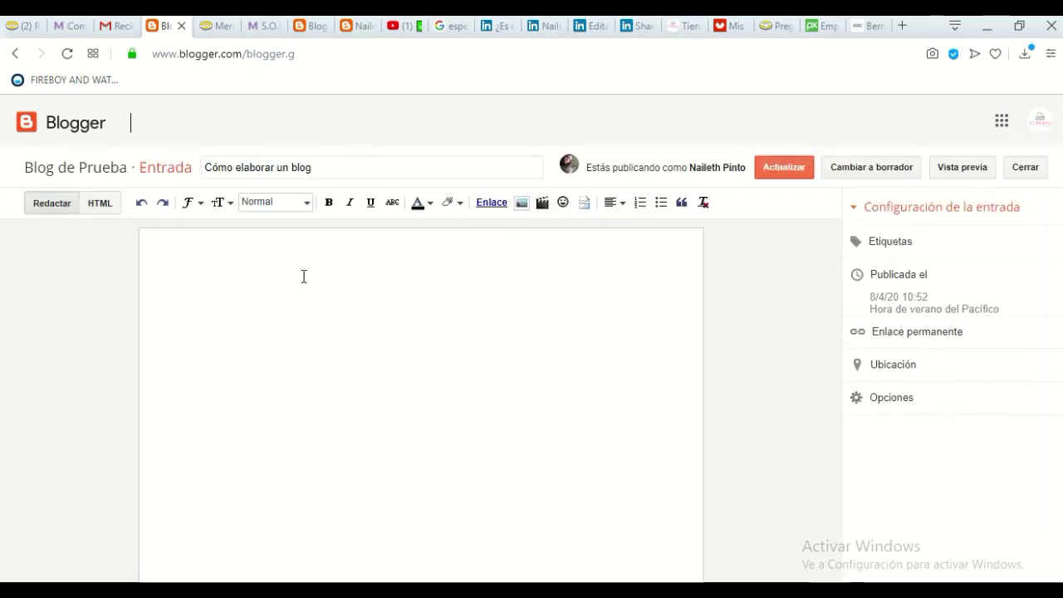
{"action": "left_click", "coordinate": [324, 279]}
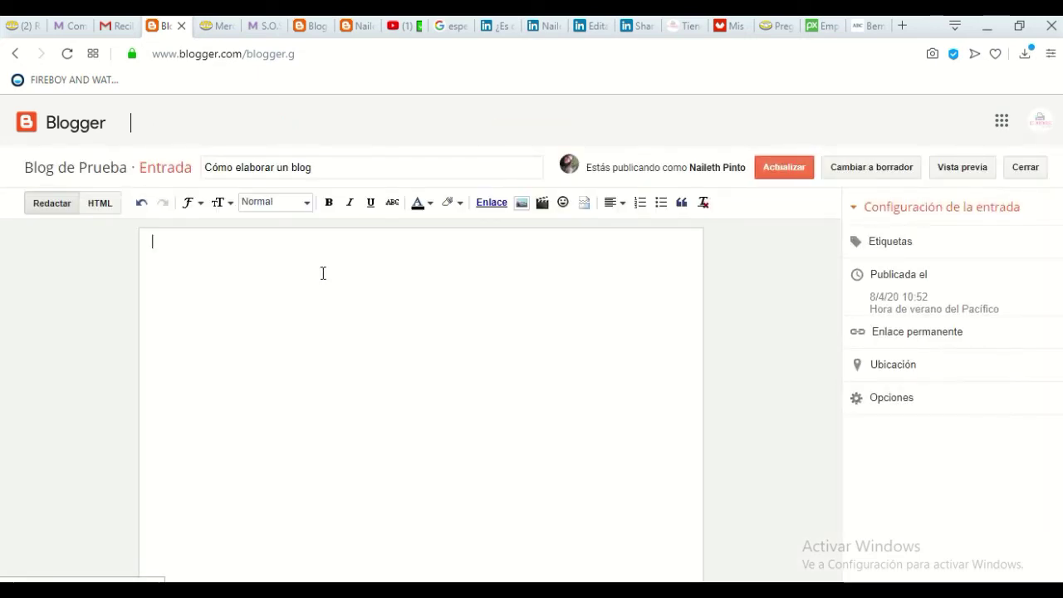
{"action": "type", "text": "Hola! este es uun texto"}
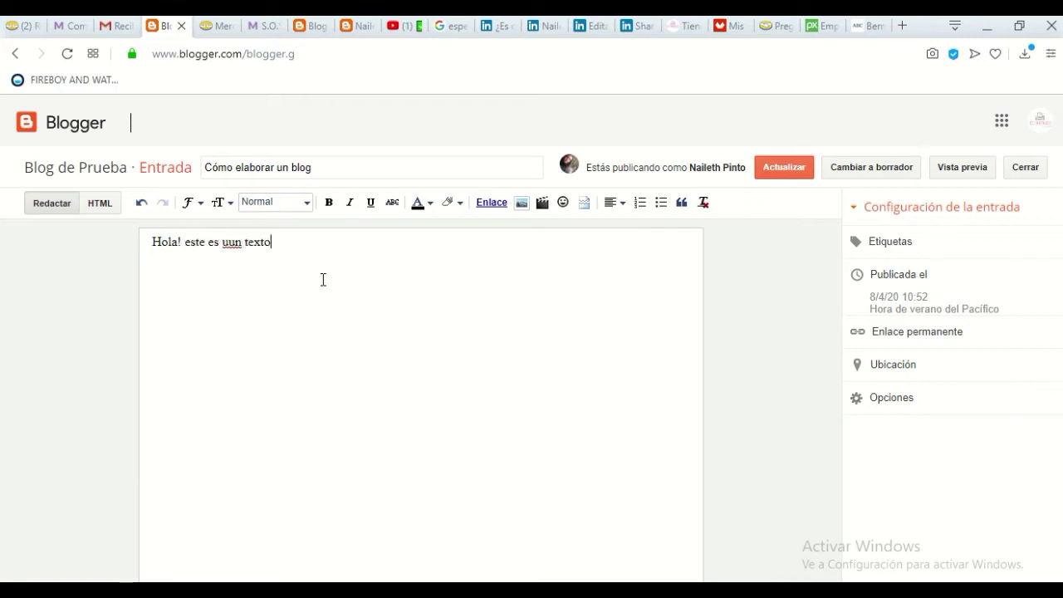
{"action": "type", "text": " de prueba"}
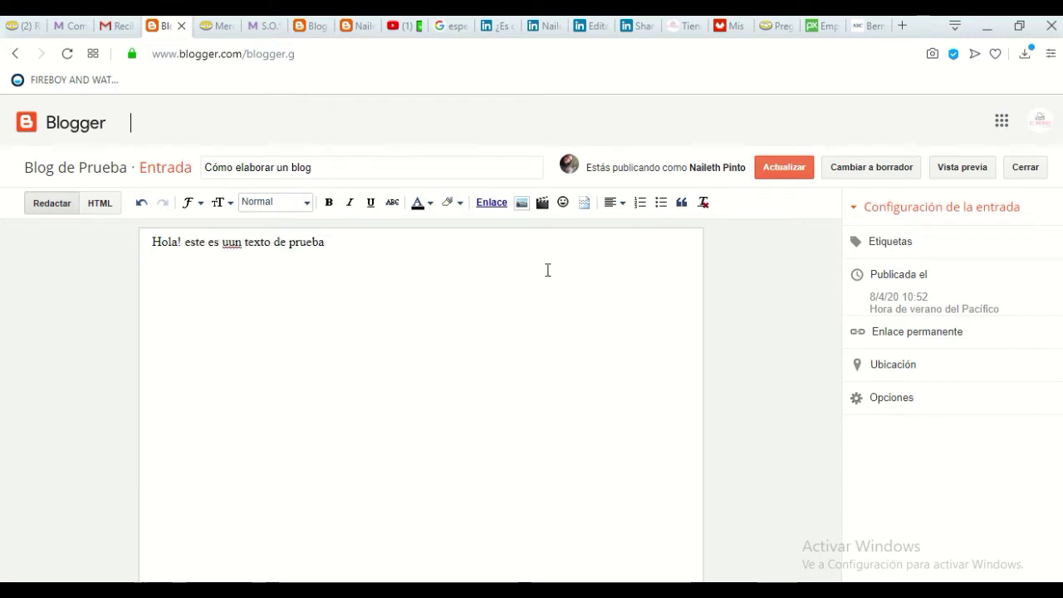
{"action": "left_click", "coordinate": [786, 176]}
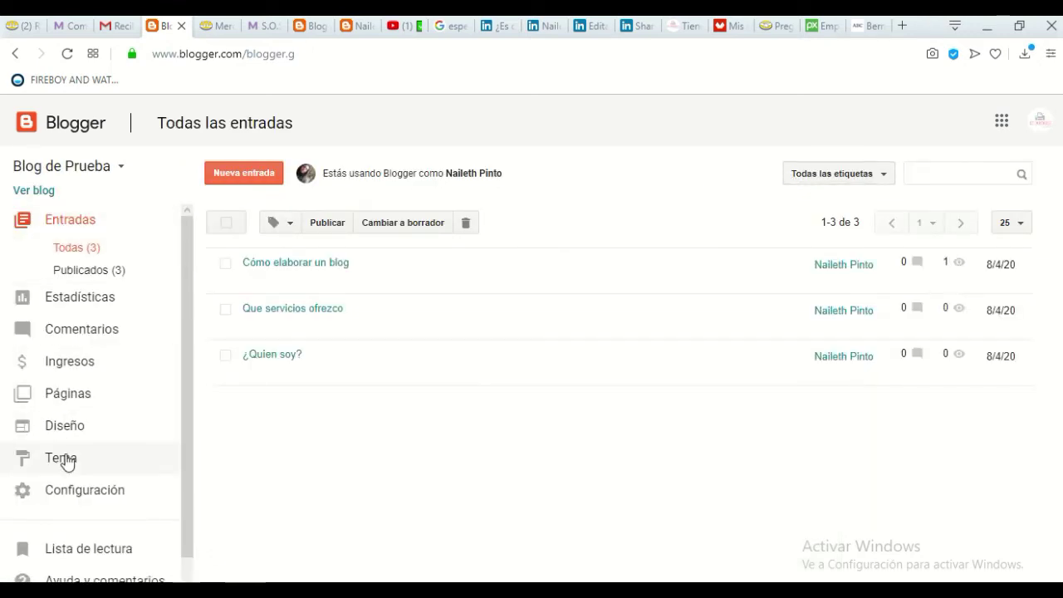
- Reopen the theme designer for the blog at the advanced page text settings
{"action": "left_click", "coordinate": [67, 461]}
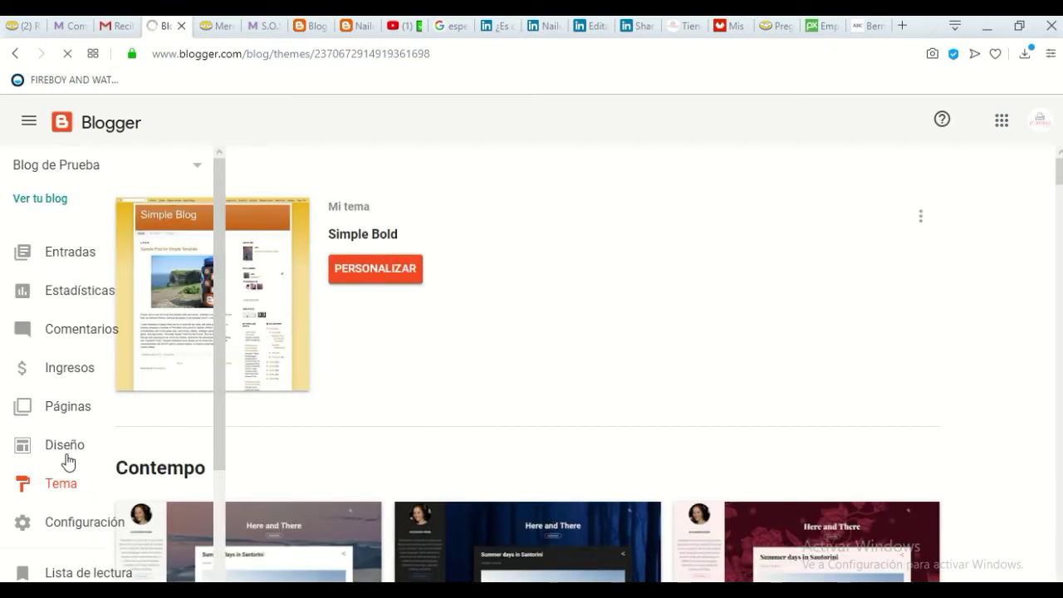
{"action": "left_click", "coordinate": [499, 274]}
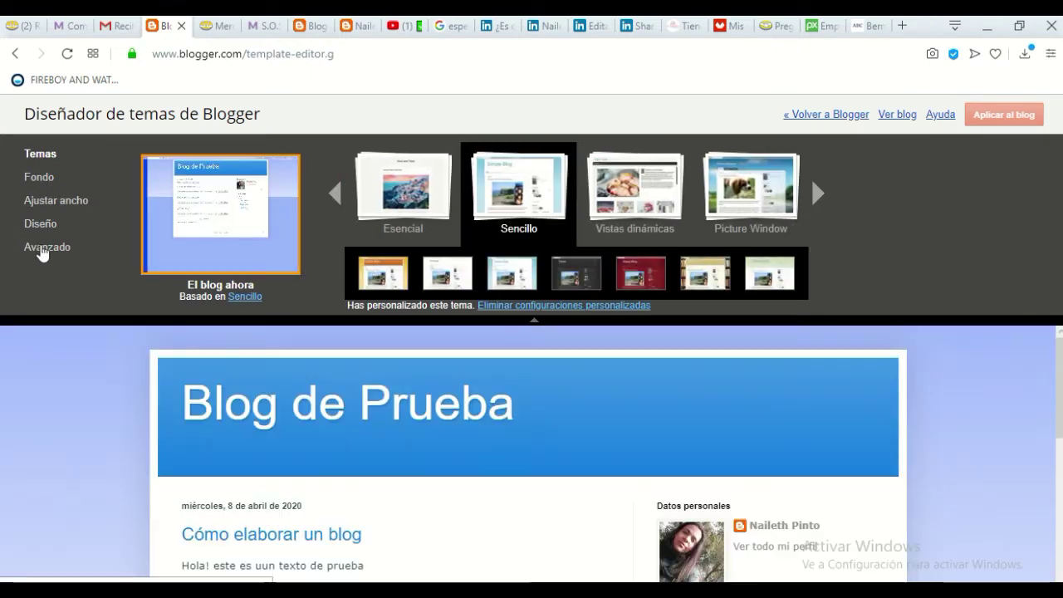
{"action": "left_click", "coordinate": [42, 249]}
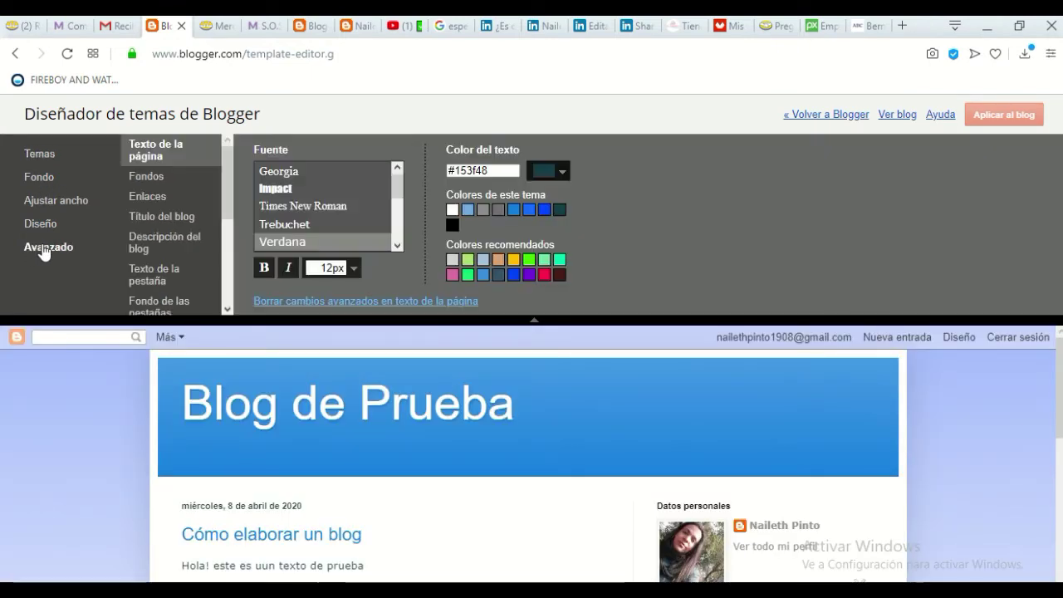
{"action": "scroll", "coordinate": [349, 236], "scroll_direction": "down", "scroll_amount": 2}
{"action": "scroll", "coordinate": [314, 225], "scroll_direction": "up", "scroll_amount": 2}
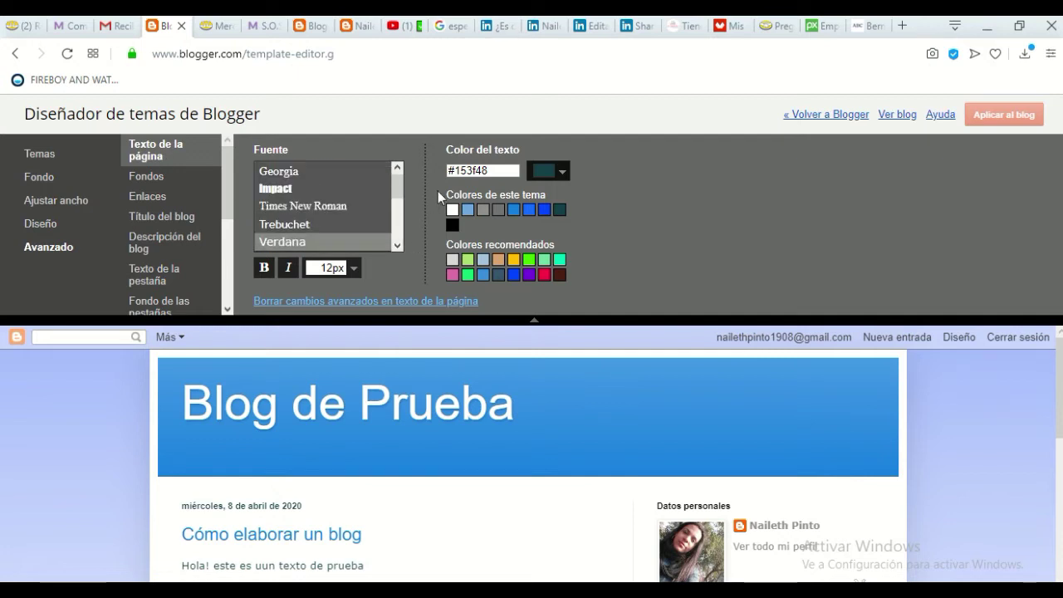
- Preview the page text in dark purple #20124d and red #cc0000, and set it back to #153f48
{"action": "left_click", "coordinate": [548, 173]}
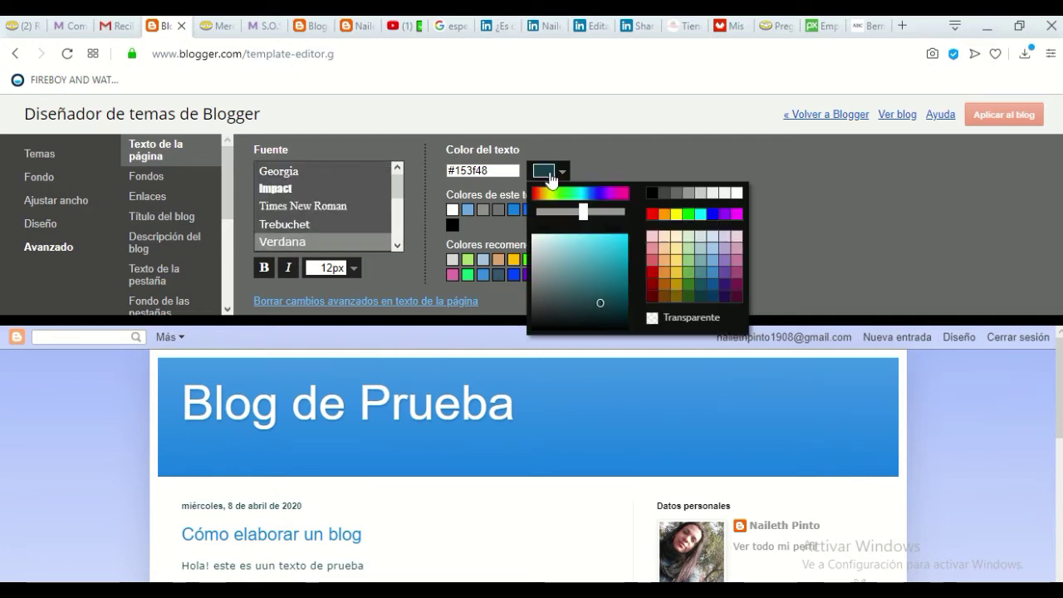
{"action": "left_click", "coordinate": [725, 298]}
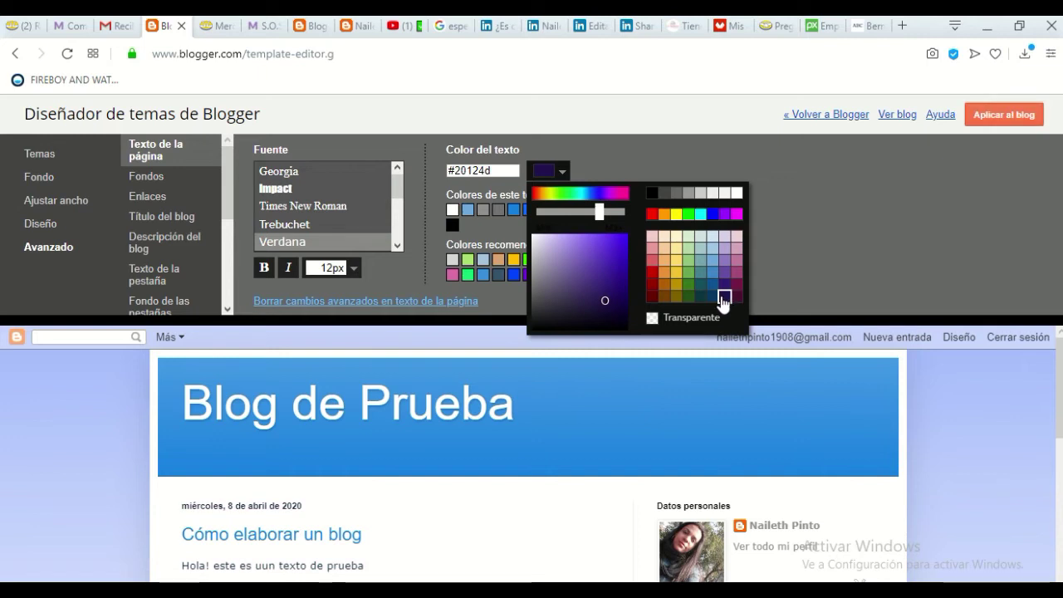
{"action": "left_click", "coordinate": [653, 272]}
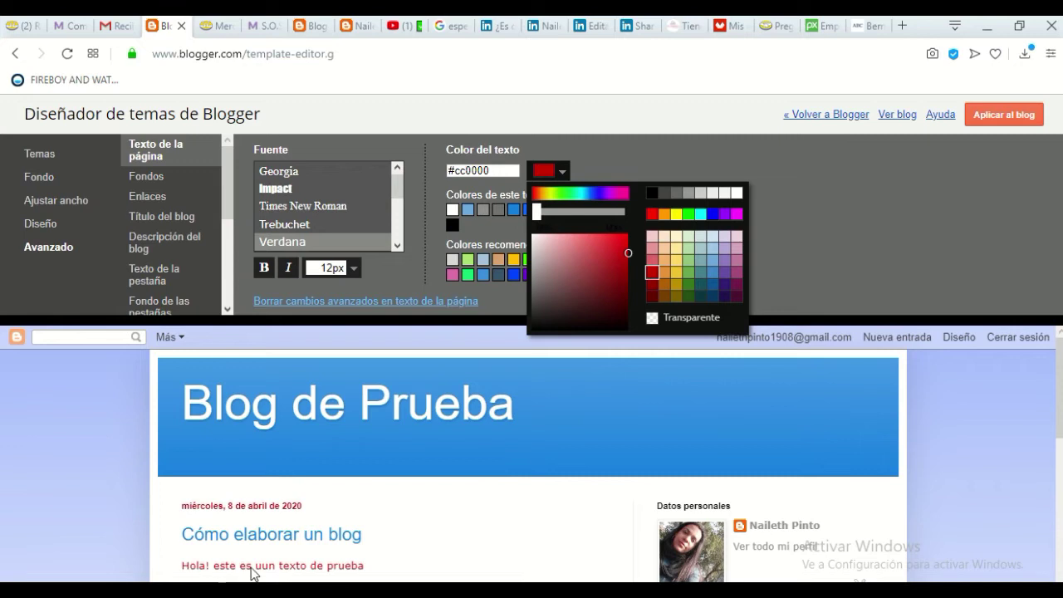
{"action": "left_click", "coordinate": [608, 163]}
{"action": "left_click", "coordinate": [560, 211]}
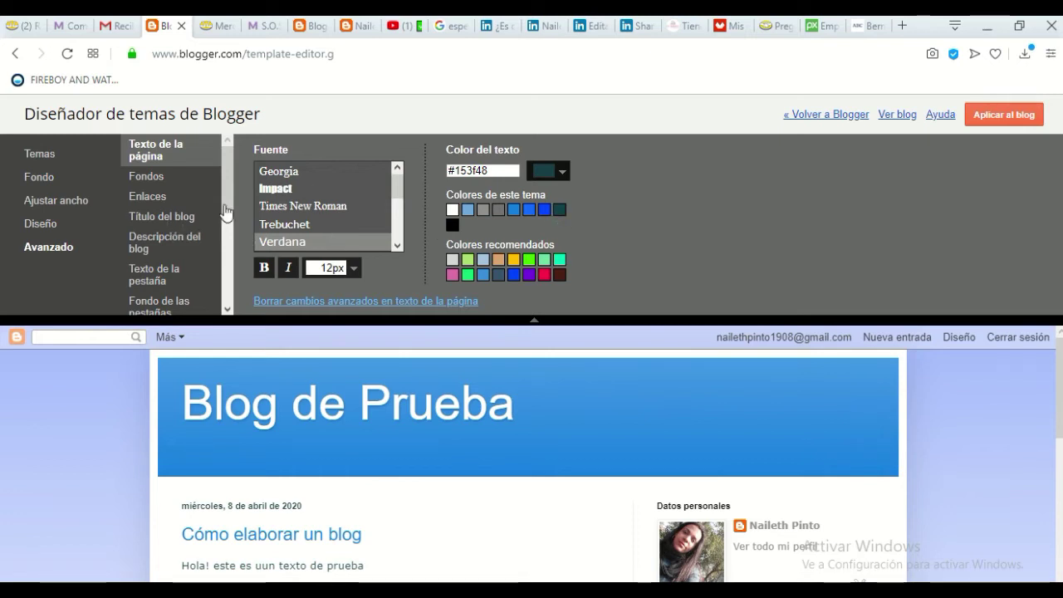
- Try #303648 and #990000 as the outer background color and set it to the theme's blue #127ee0
{"action": "left_click", "coordinate": [155, 178]}
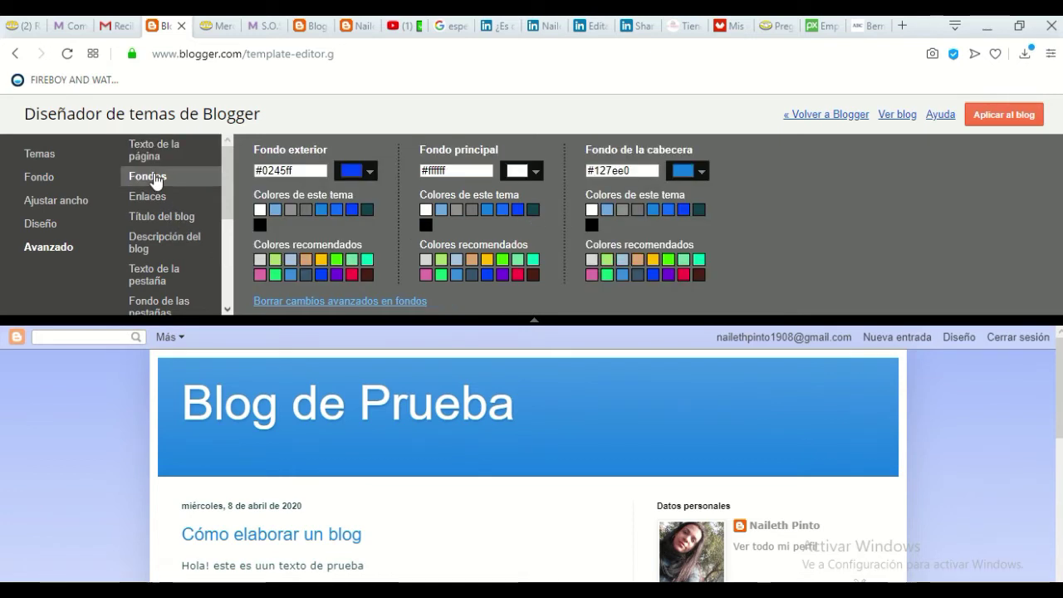
{"action": "left_click", "coordinate": [349, 172]}
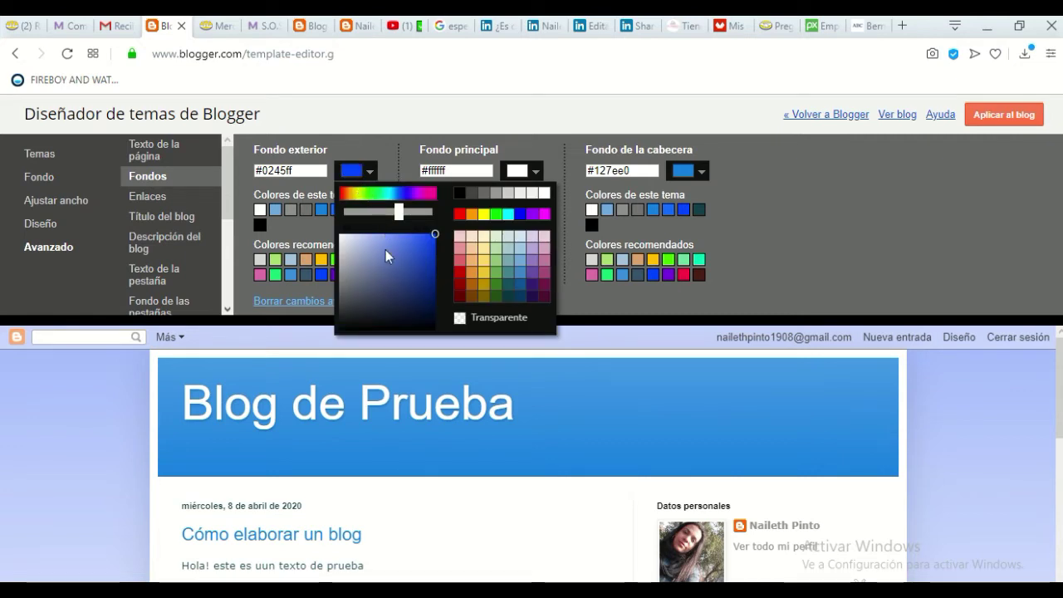
{"action": "left_click_drag", "start_coordinate": [397, 268], "coordinate": [362, 308]}
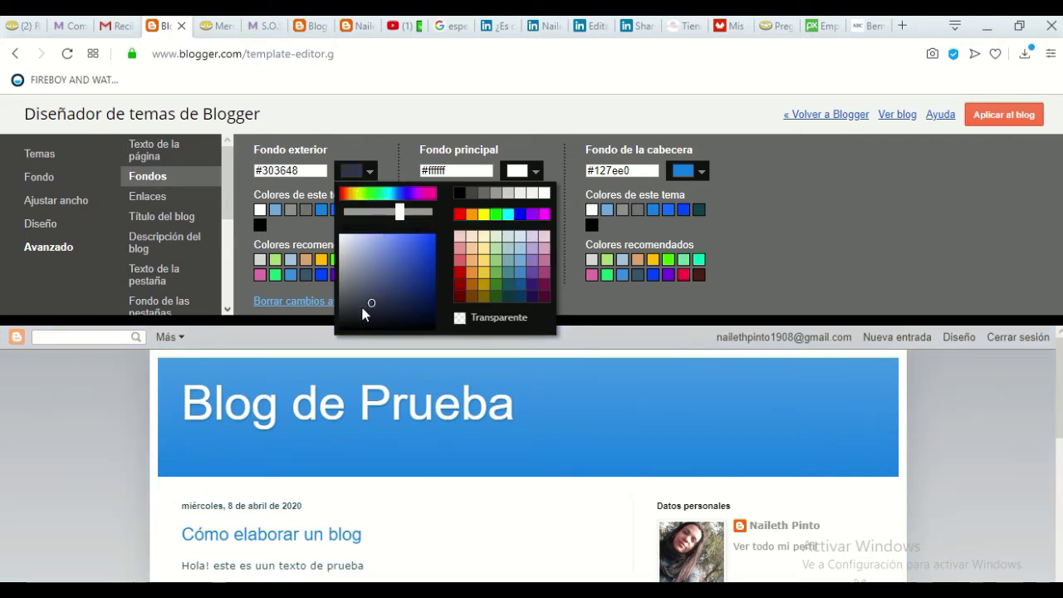
{"action": "left_click", "coordinate": [460, 285]}
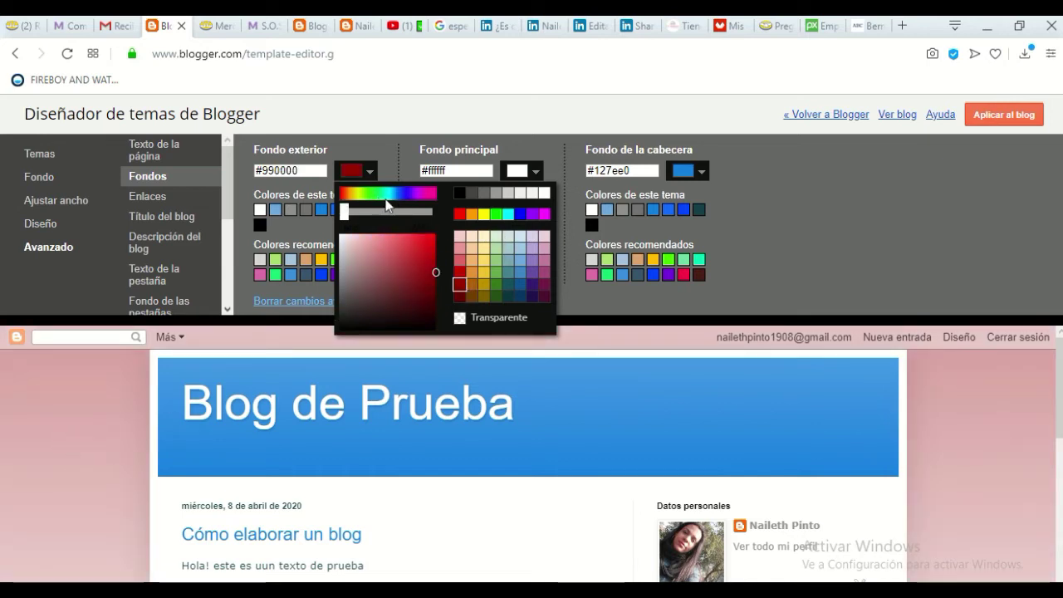
{"action": "left_click", "coordinate": [316, 227]}
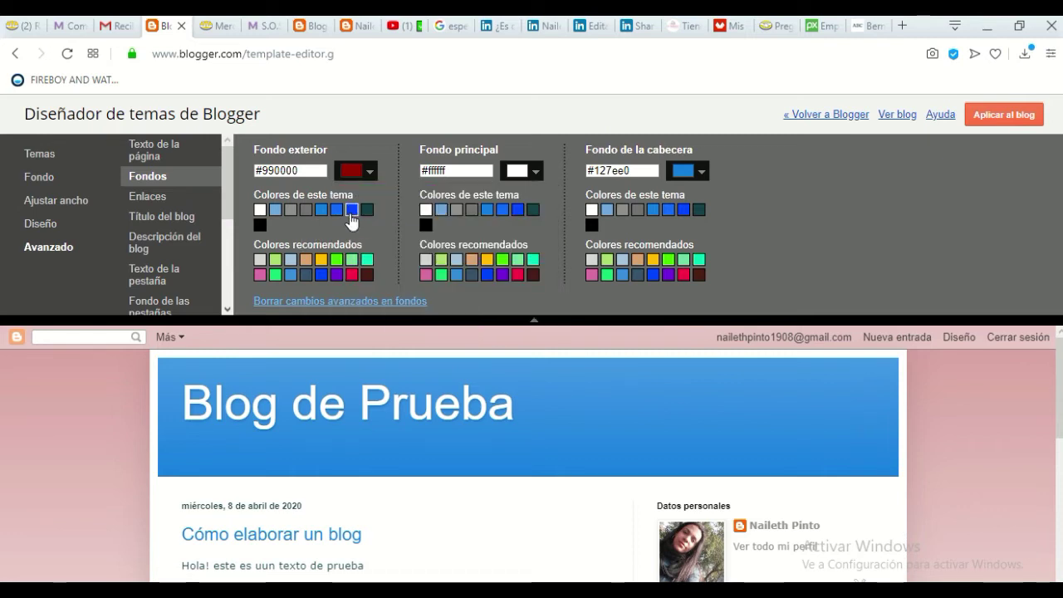
{"action": "left_click", "coordinate": [326, 211]}
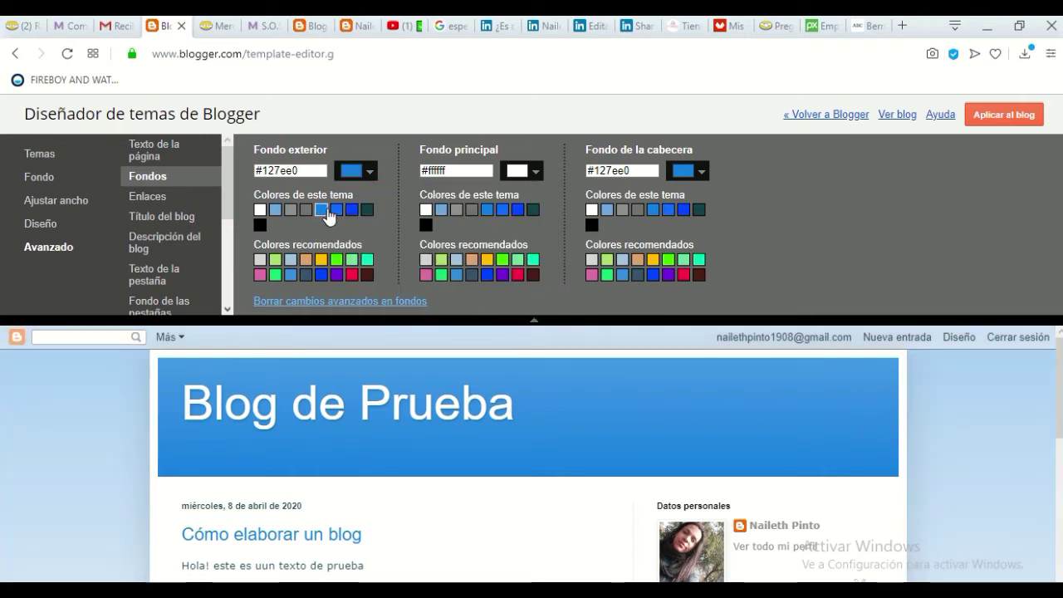
- Preview the main background in reds such as #723333, #7f1818 and #e73f3f, and set it back to white #ffffff
{"action": "left_click", "coordinate": [516, 173]}
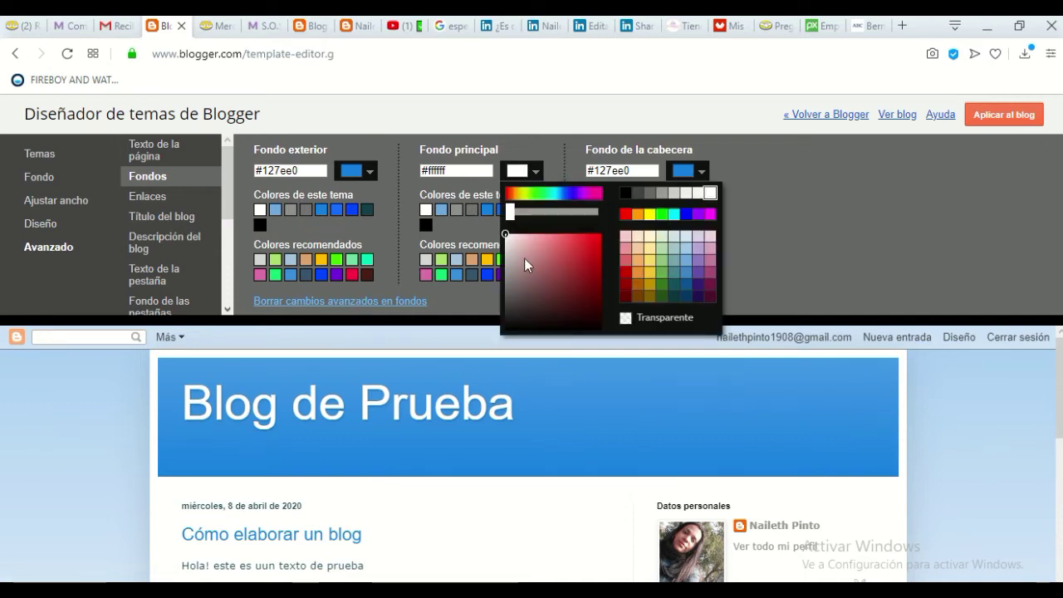
{"action": "left_click", "coordinate": [559, 287]}
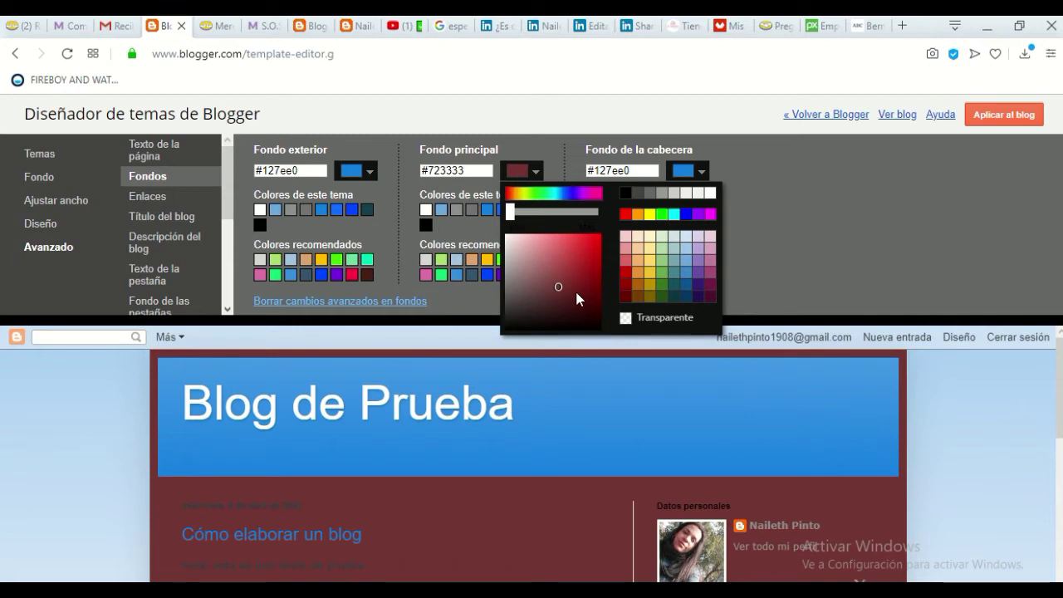
{"action": "left_click", "coordinate": [583, 282]}
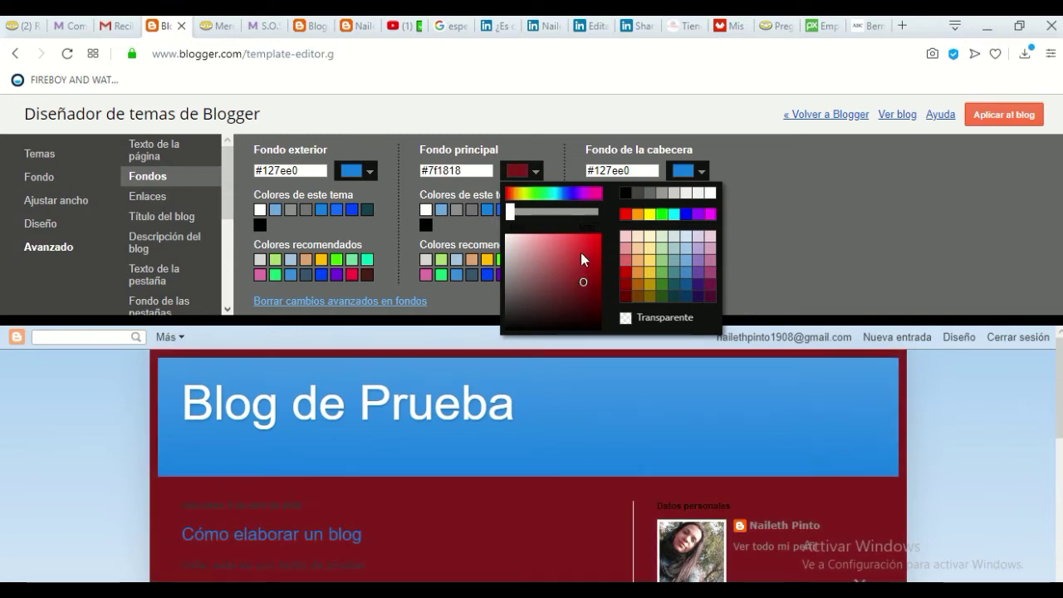
{"action": "left_click", "coordinate": [580, 252]}
{"action": "left_click", "coordinate": [575, 243]}
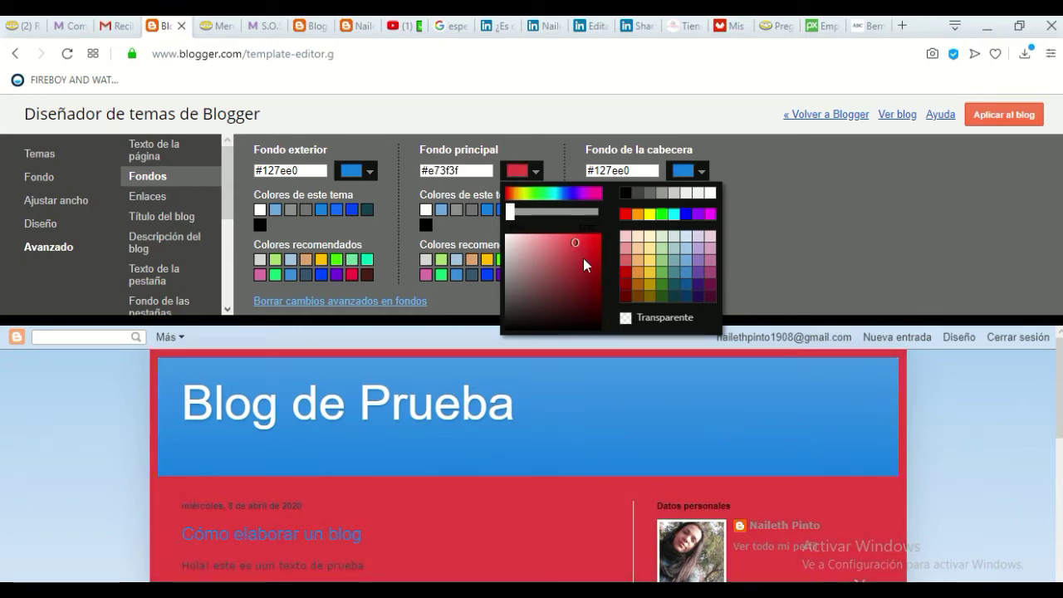
{"action": "left_click", "coordinate": [465, 227]}
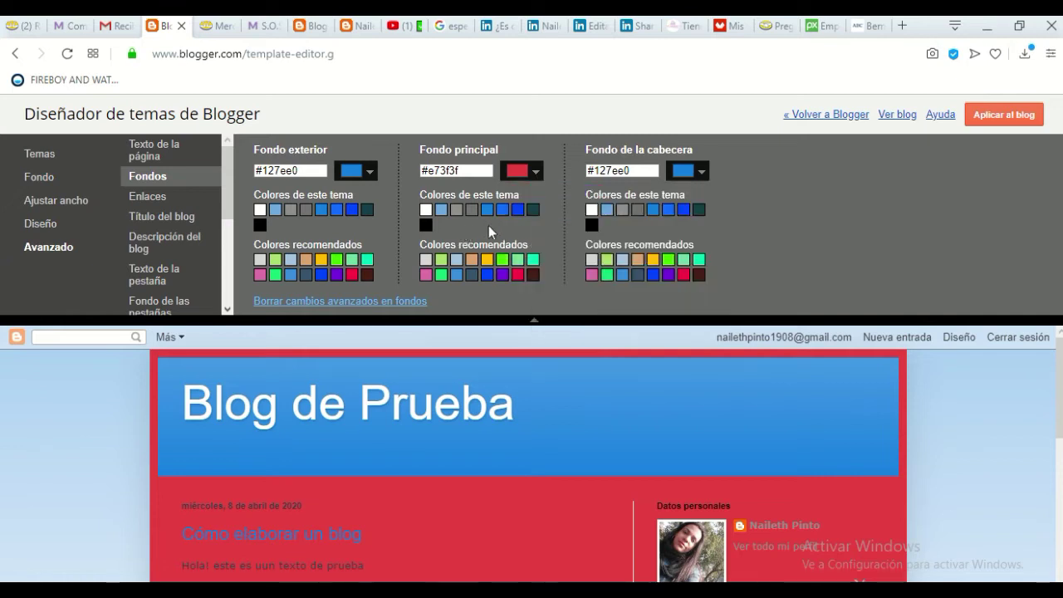
{"action": "left_click", "coordinate": [426, 209]}
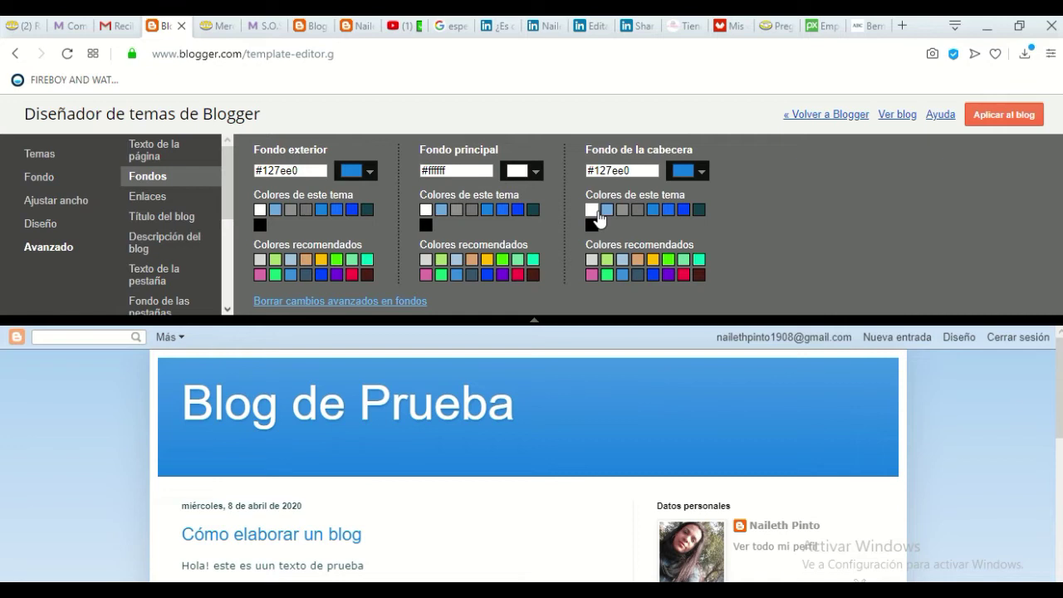
- Set the blog's header background color to red #cc0000
{"action": "left_click", "coordinate": [689, 170]}
{"action": "left_click", "coordinate": [792, 273]}
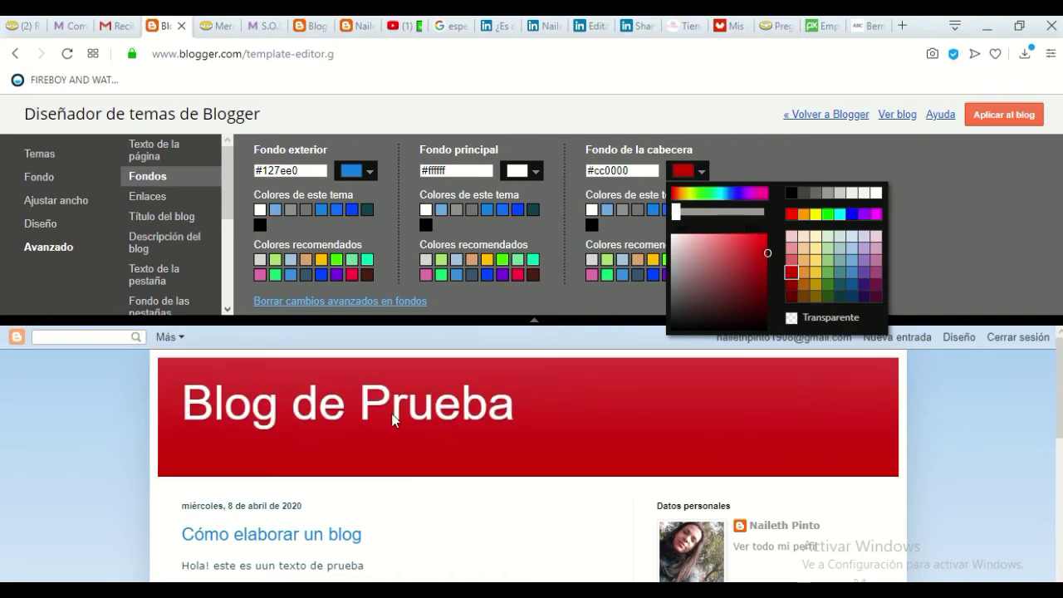
{"action": "left_click", "coordinate": [800, 157]}
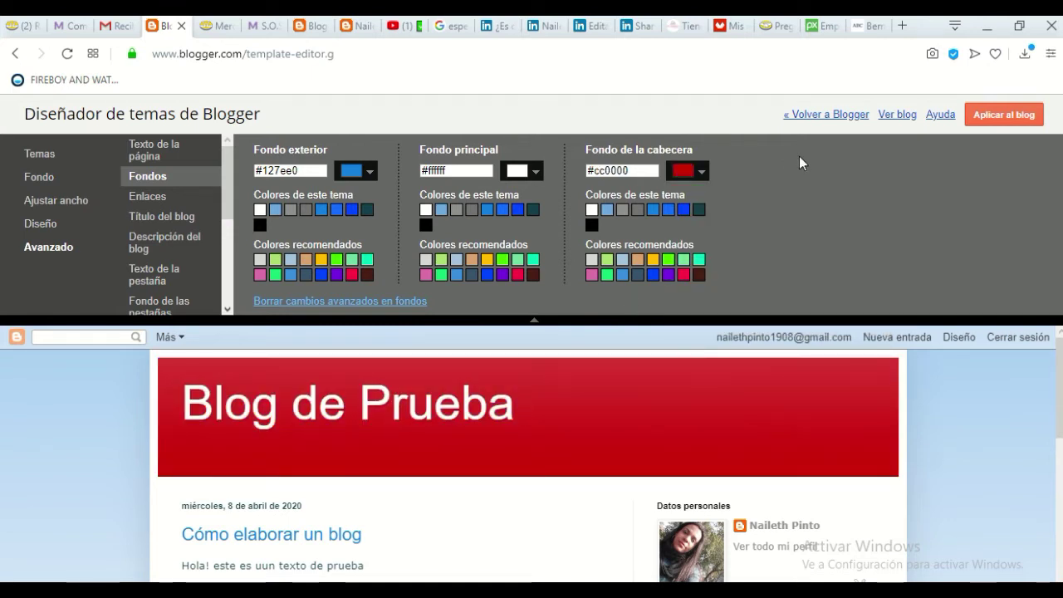
- Try light blue #6fa8dc as the header background color and set it to the theme's blue #127ee0
{"action": "left_click", "coordinate": [646, 210]}
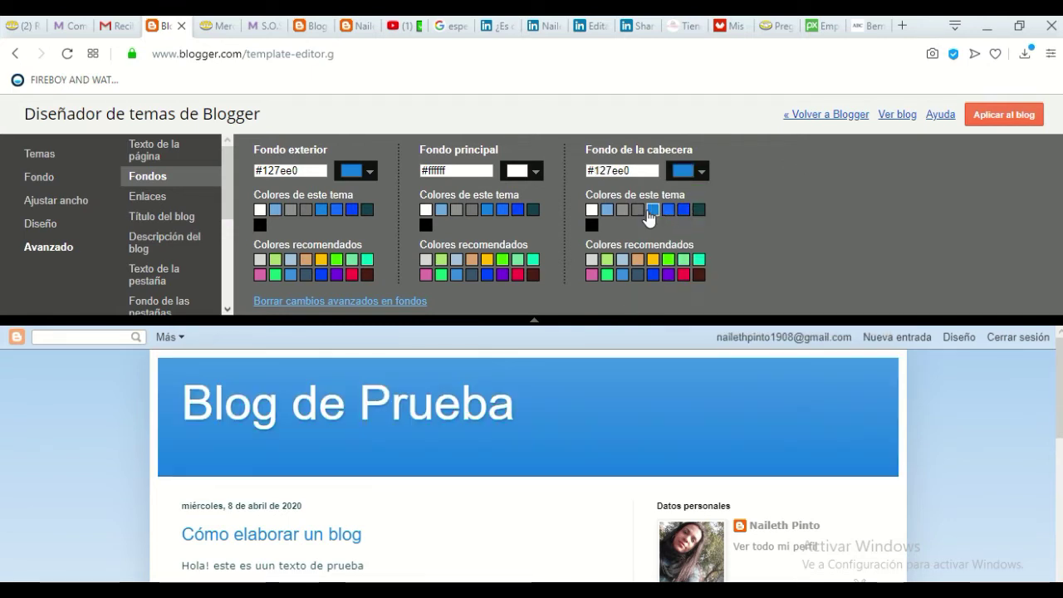
{"action": "left_click", "coordinate": [607, 210]}
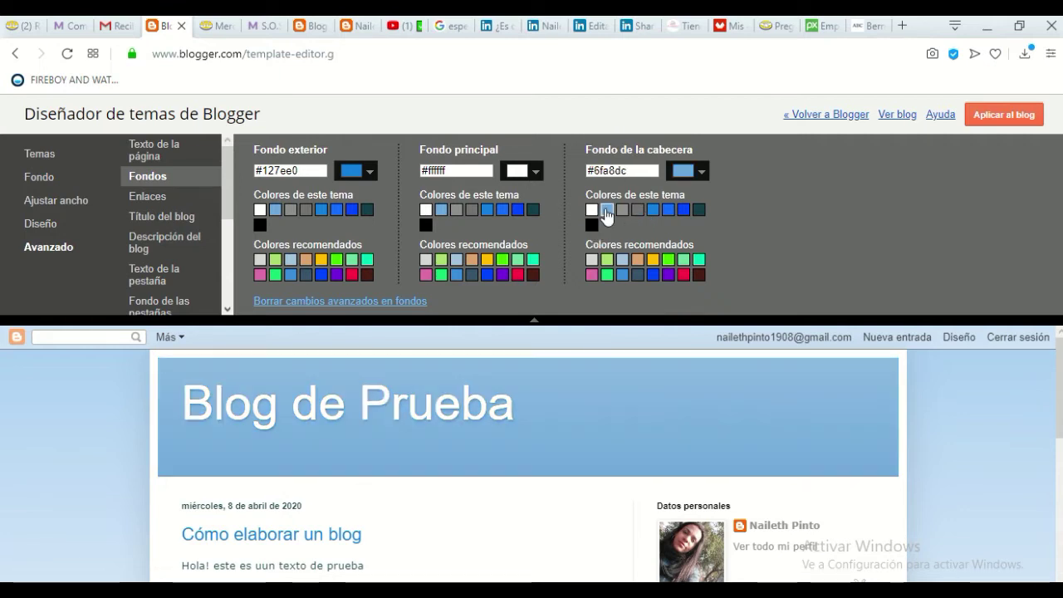
{"action": "left_click", "coordinate": [653, 210]}
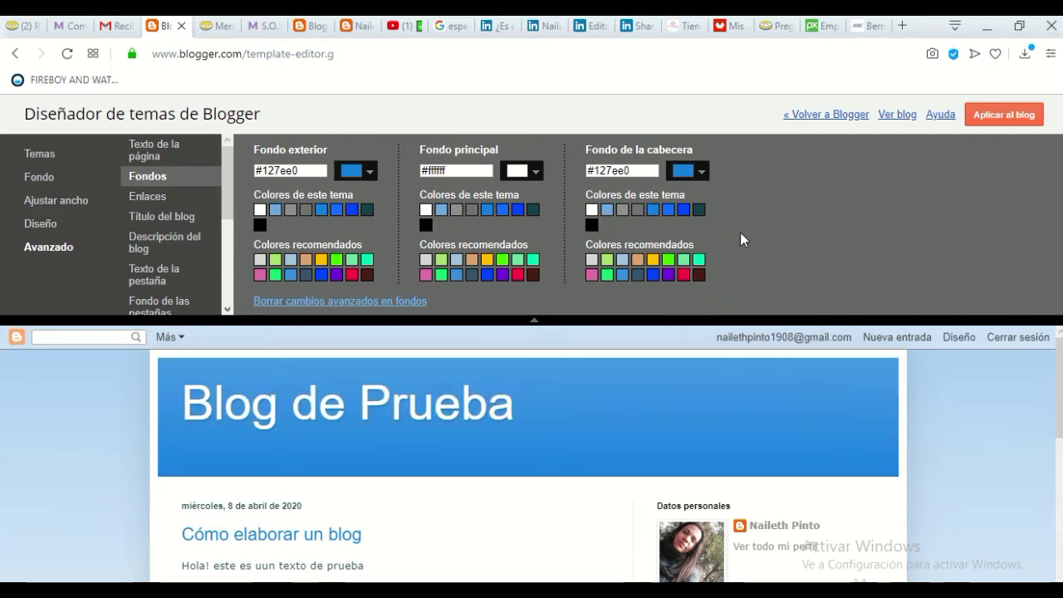
- Preview the blog's link color in black #000000 and red #a31717, and set it to the theme's #153f48
{"action": "left_click", "coordinate": [146, 199]}
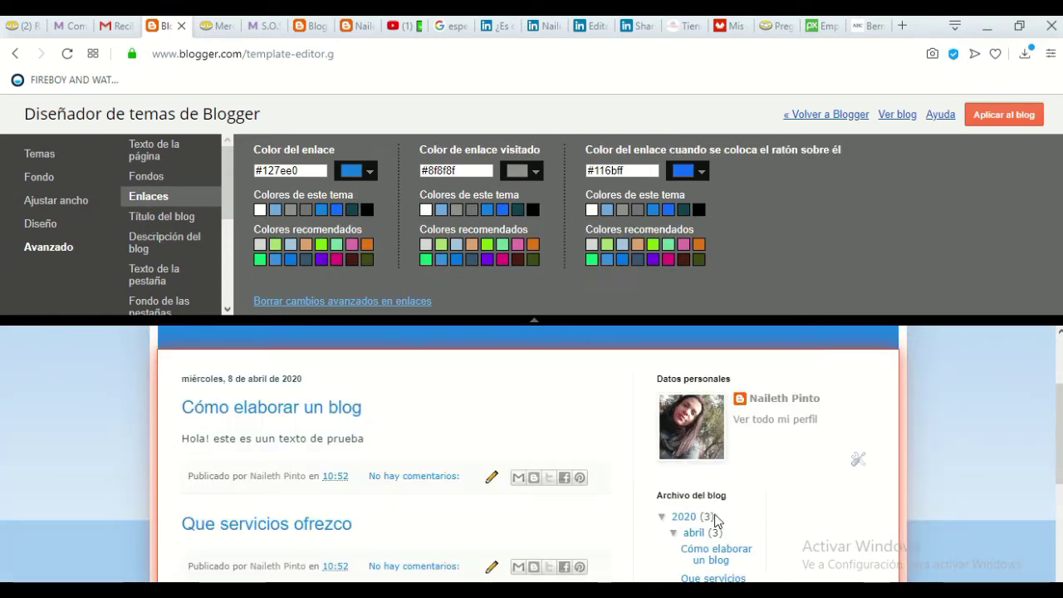
{"action": "scroll", "coordinate": [716, 521], "scroll_direction": "down", "scroll_amount": 3}
{"action": "scroll", "coordinate": [731, 517], "scroll_direction": "up", "scroll_amount": 1}
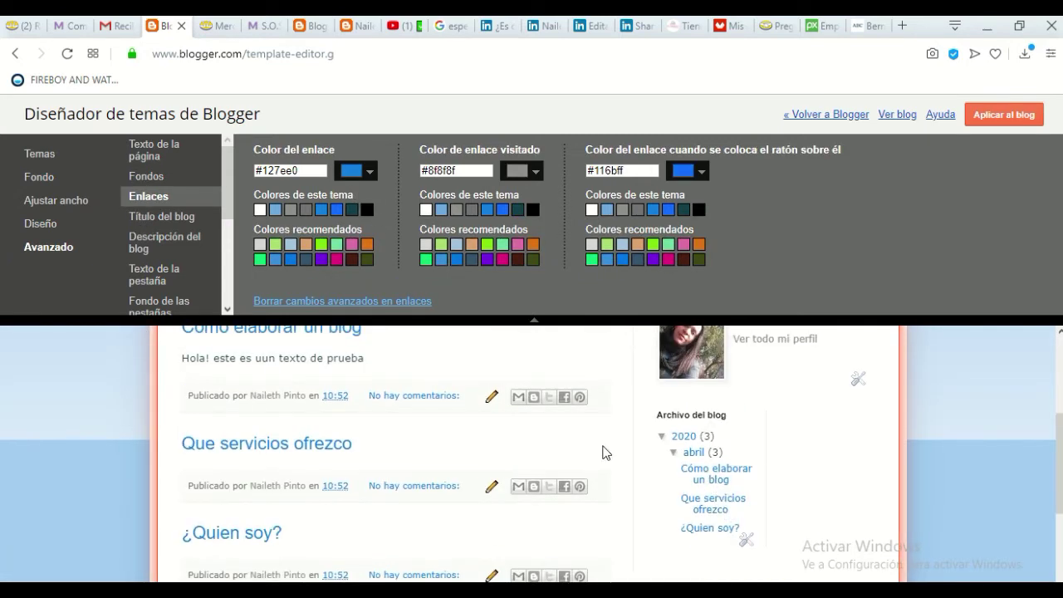
{"action": "left_click", "coordinate": [370, 172]}
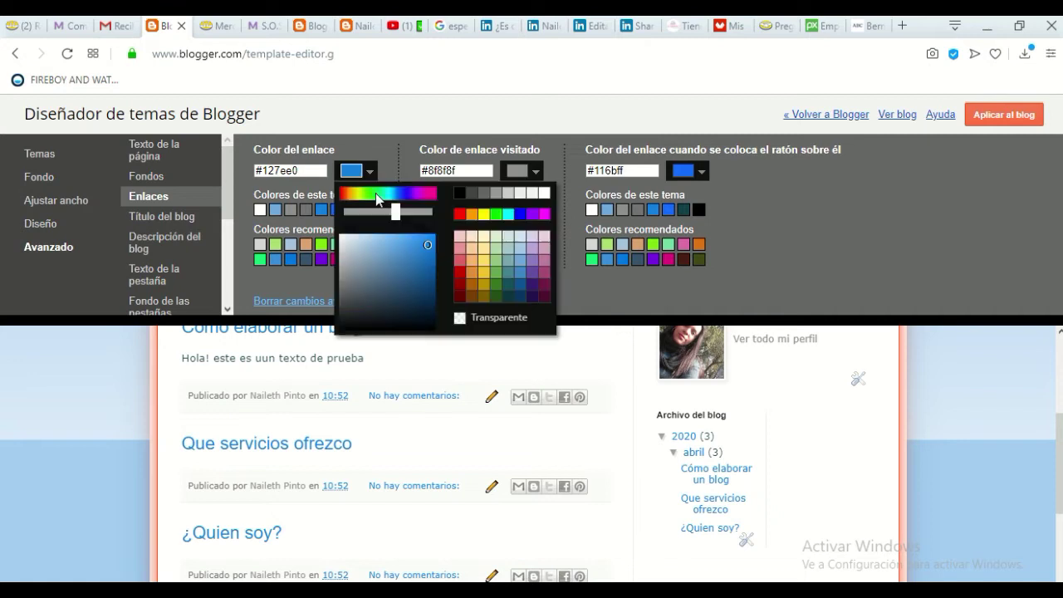
{"action": "left_click", "coordinate": [461, 193]}
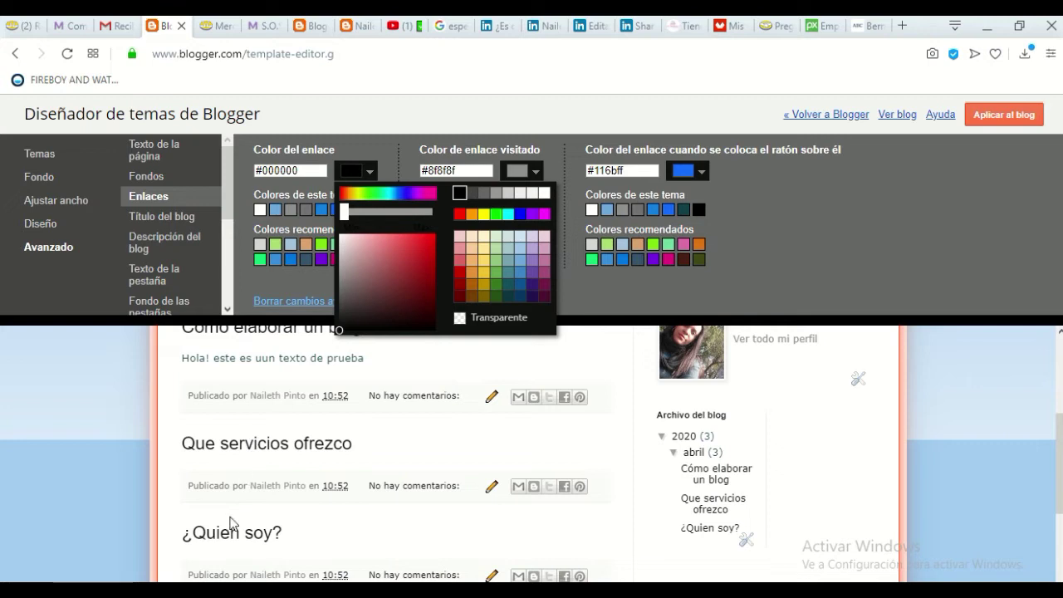
{"action": "left_click", "coordinate": [423, 271]}
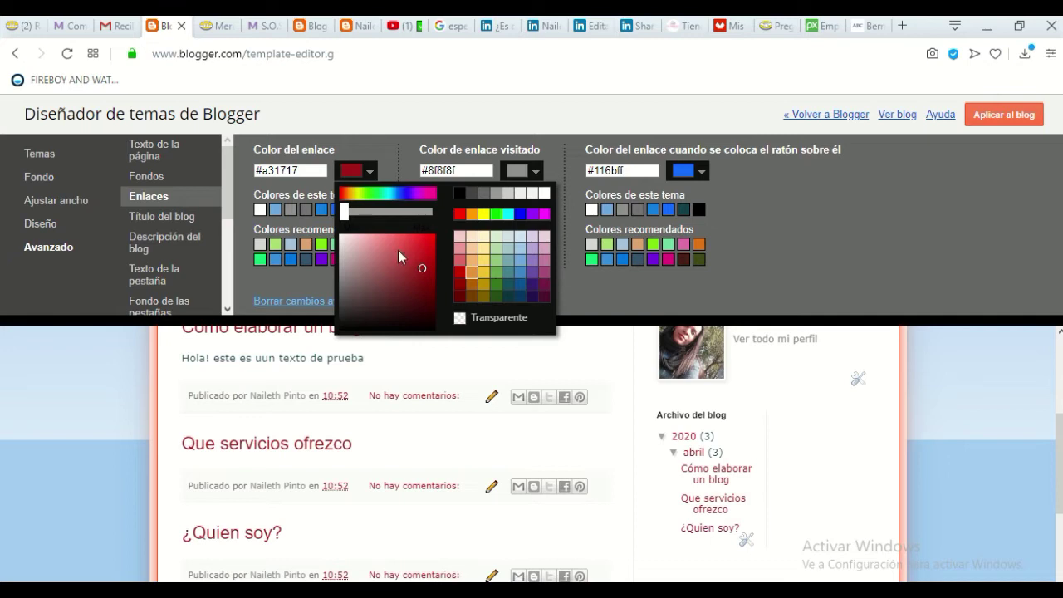
{"action": "left_click", "coordinate": [255, 226]}
{"action": "left_click", "coordinate": [352, 209]}
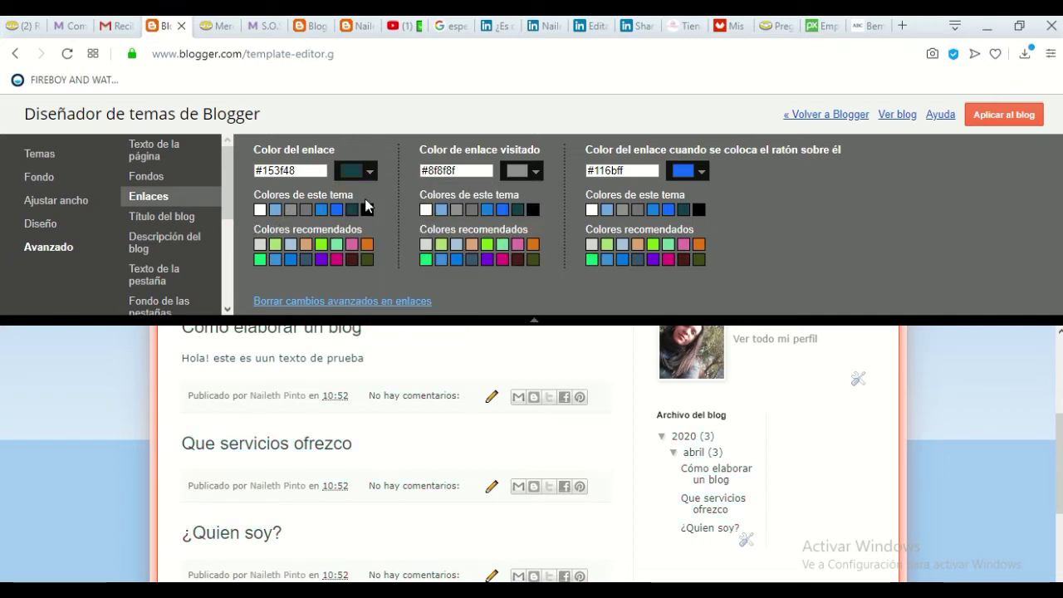
- Try #700f0f as the visited link color and set it to dark red #5f0909
{"action": "left_click", "coordinate": [512, 172]}
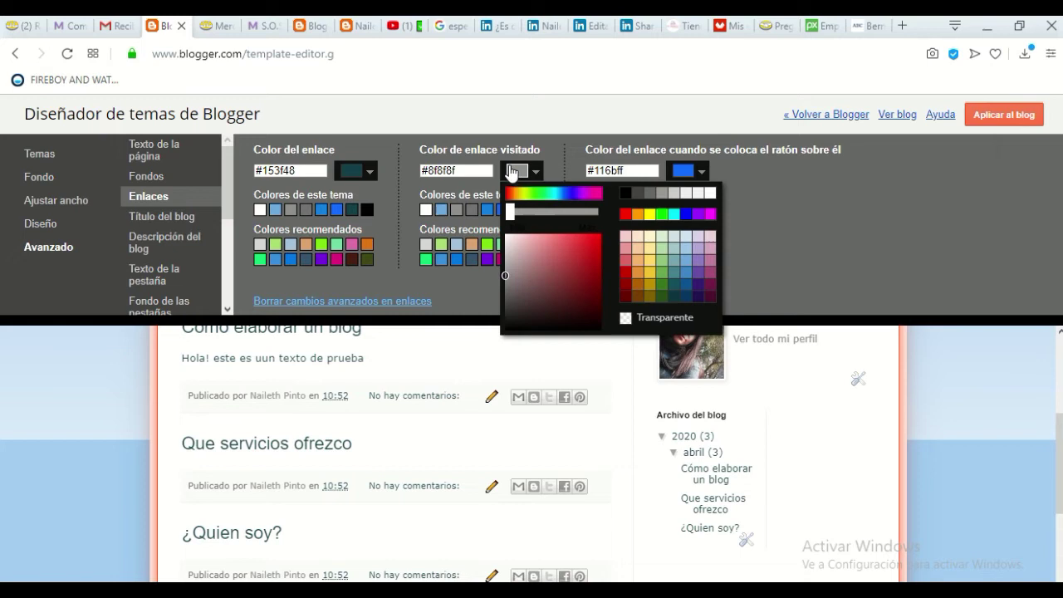
{"action": "left_click", "coordinate": [589, 288]}
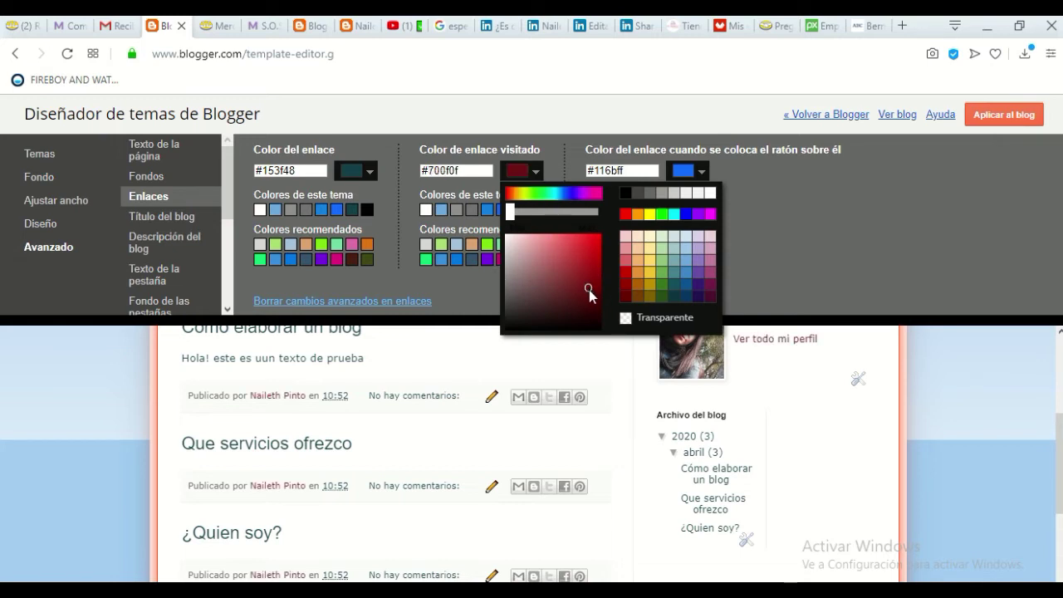
{"action": "left_click", "coordinate": [592, 295]}
{"action": "left_click", "coordinate": [580, 162]}
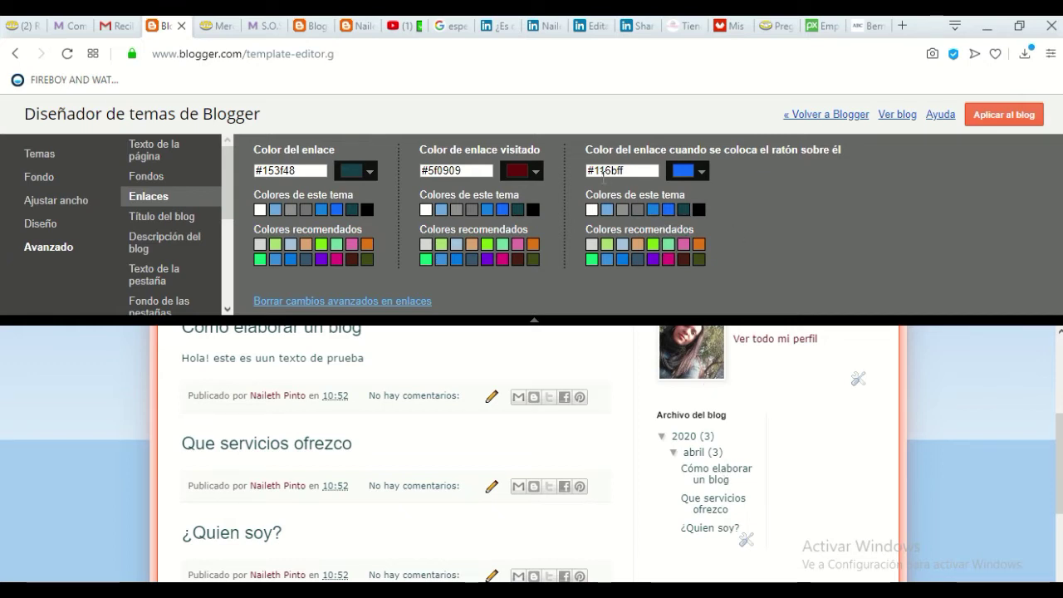
- Try #660000 and #481e14 as the link hover color and set it to dark blue #073763
{"action": "left_click", "coordinate": [698, 172]}
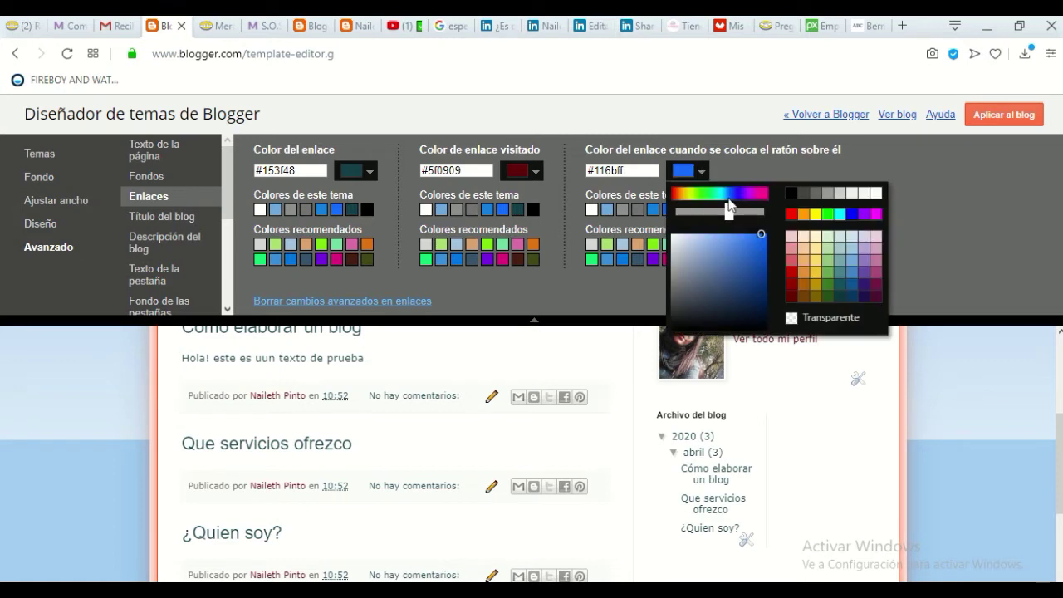
{"action": "left_click", "coordinate": [791, 296]}
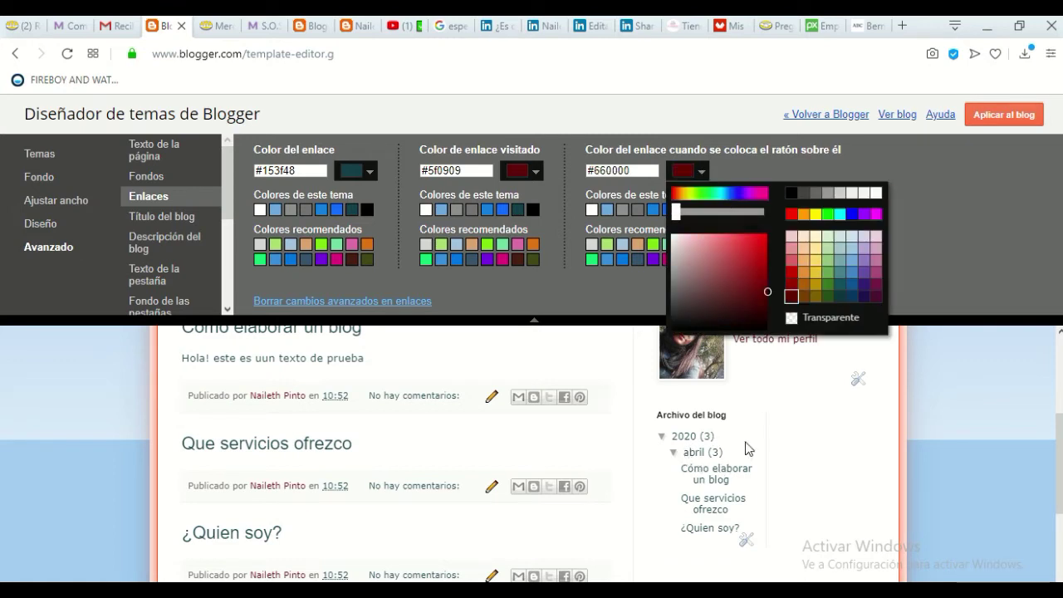
{"action": "left_click", "coordinate": [906, 228]}
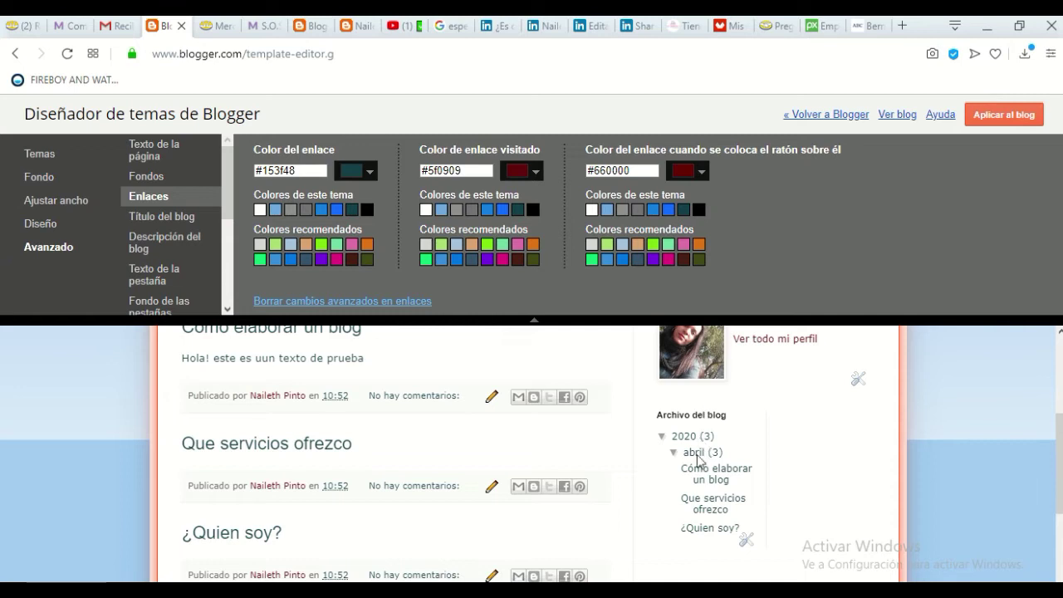
{"action": "left_click", "coordinate": [683, 171]}
{"action": "left_click", "coordinate": [605, 283]}
{"action": "left_click", "coordinate": [682, 260]}
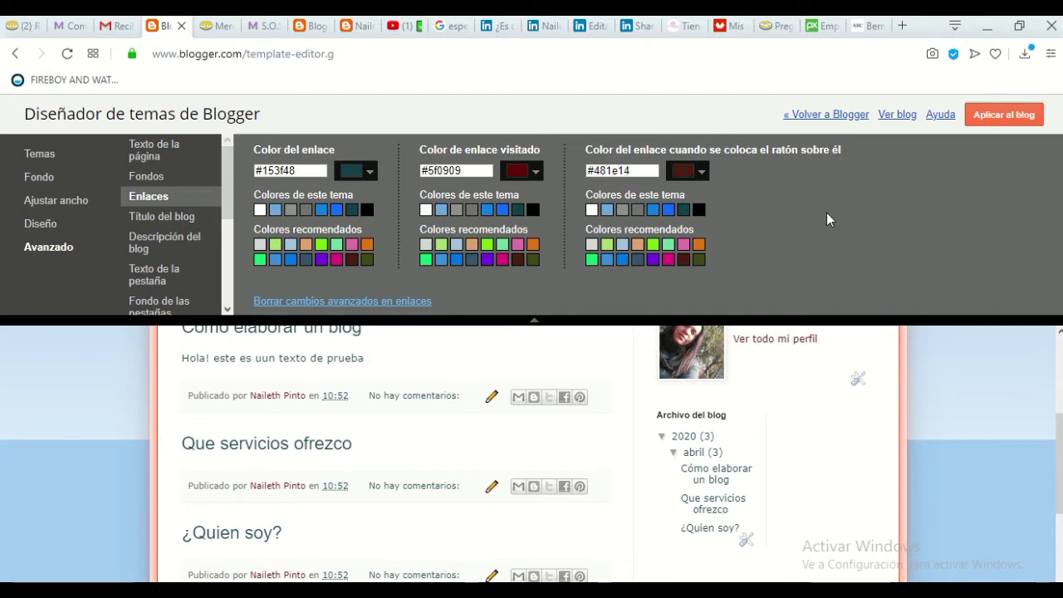
{"action": "left_click", "coordinate": [520, 179]}
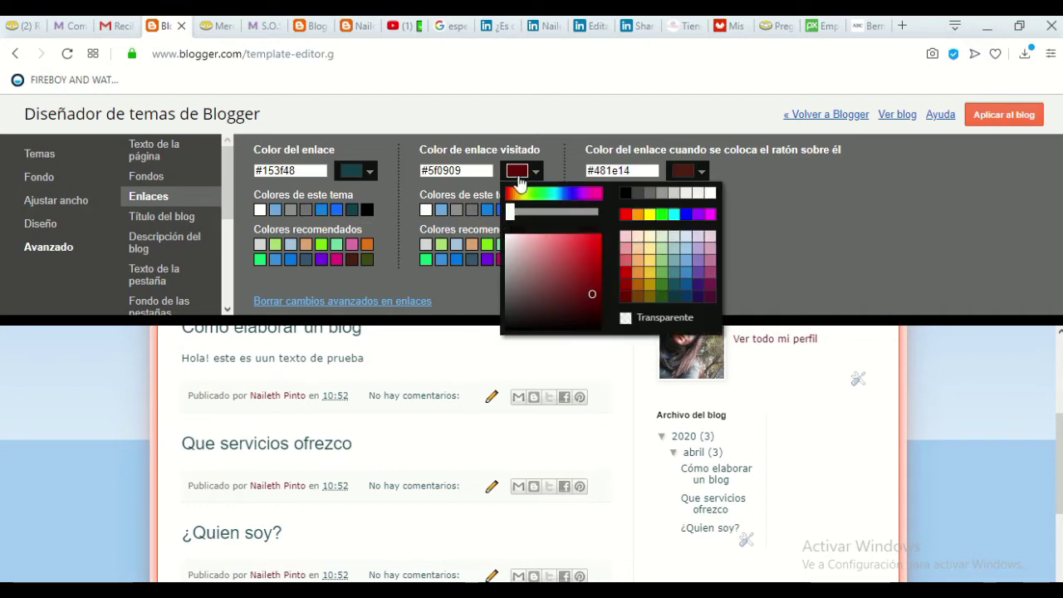
{"action": "left_click", "coordinate": [863, 195]}
{"action": "left_click", "coordinate": [689, 172]}
{"action": "left_click", "coordinate": [850, 296]}
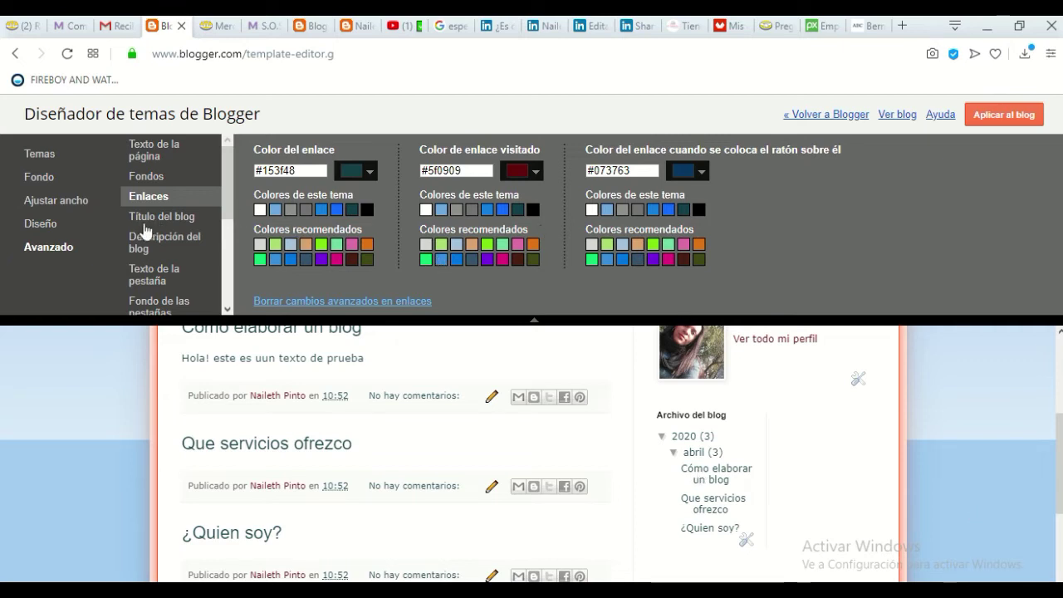
- Preview the blog title in different fonts such as Impact and Covered By Your Grace
{"action": "left_click", "coordinate": [178, 219]}
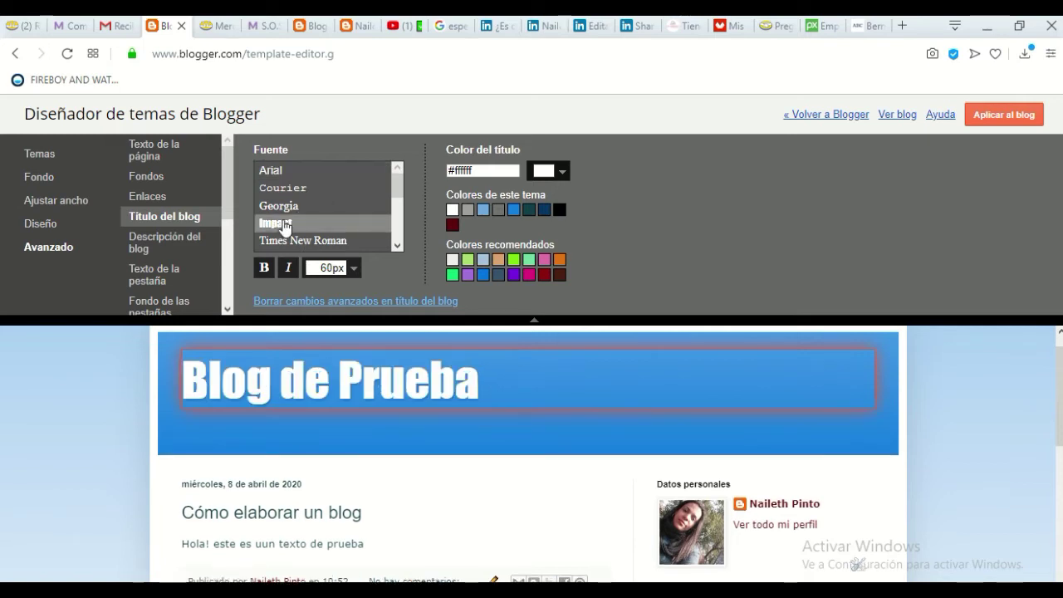
{"action": "scroll", "coordinate": [304, 209], "scroll_direction": "down", "scroll_amount": 4}
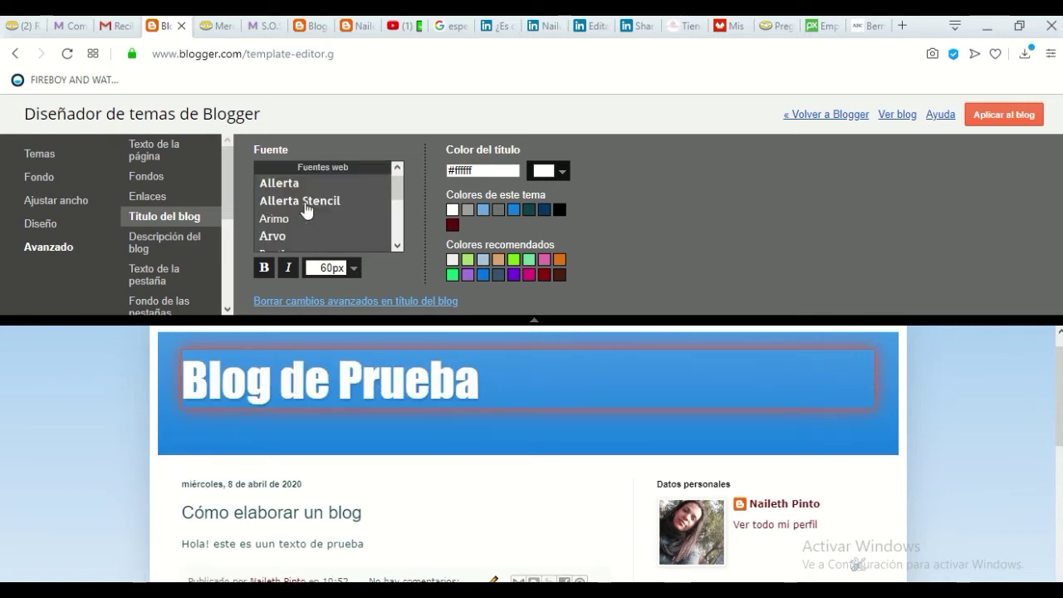
{"action": "left_click", "coordinate": [290, 203]}
{"action": "scroll", "coordinate": [305, 206], "scroll_direction": "down", "scroll_amount": 4}
{"action": "left_click", "coordinate": [313, 174]}
{"action": "scroll", "coordinate": [318, 199], "scroll_direction": "down", "scroll_amount": 1}
{"action": "scroll", "coordinate": [318, 204], "scroll_direction": "down", "scroll_amount": 2}
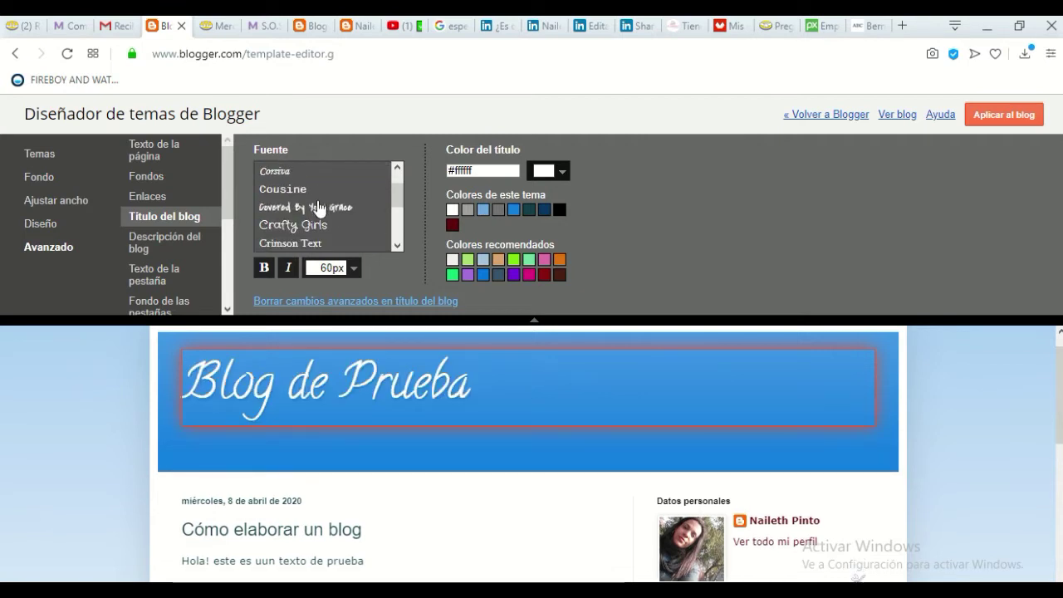
{"action": "left_click", "coordinate": [319, 208]}
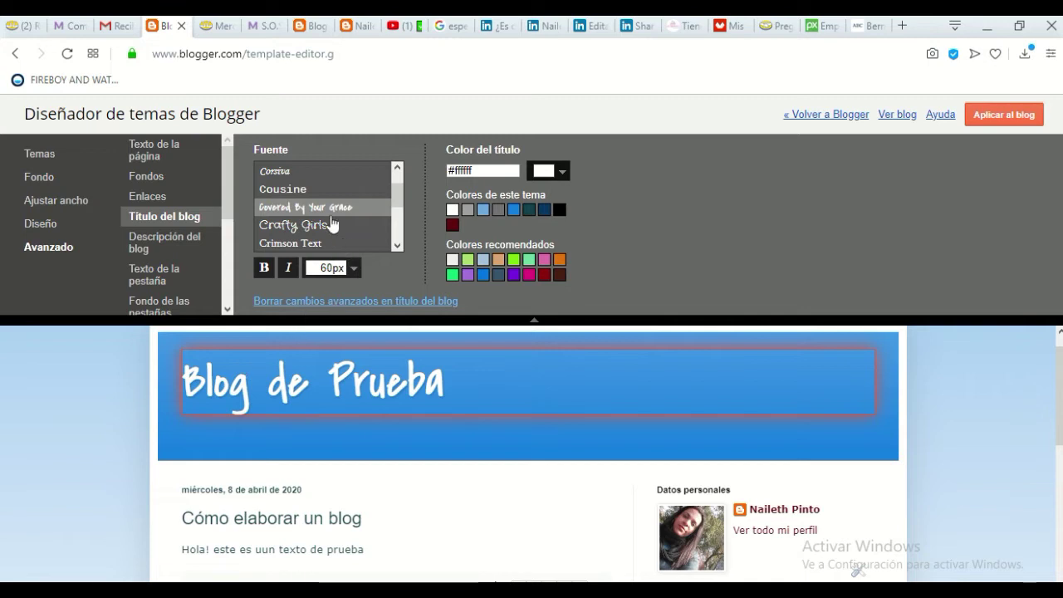
- Preview the blog title in the Dancing Script and Fontdiner Swanky fonts
{"action": "scroll", "coordinate": [337, 212], "scroll_direction": "down", "scroll_amount": 2}
{"action": "scroll", "coordinate": [316, 207], "scroll_direction": "down", "scroll_amount": 2}
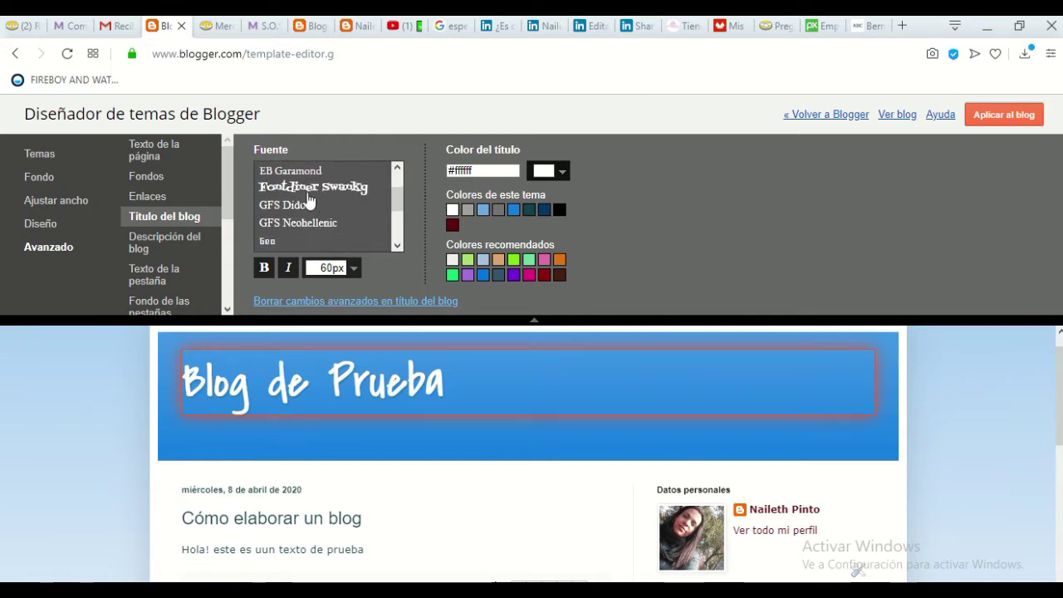
{"action": "scroll", "coordinate": [320, 216], "scroll_direction": "up", "scroll_amount": 2}
{"action": "left_click", "coordinate": [301, 234]}
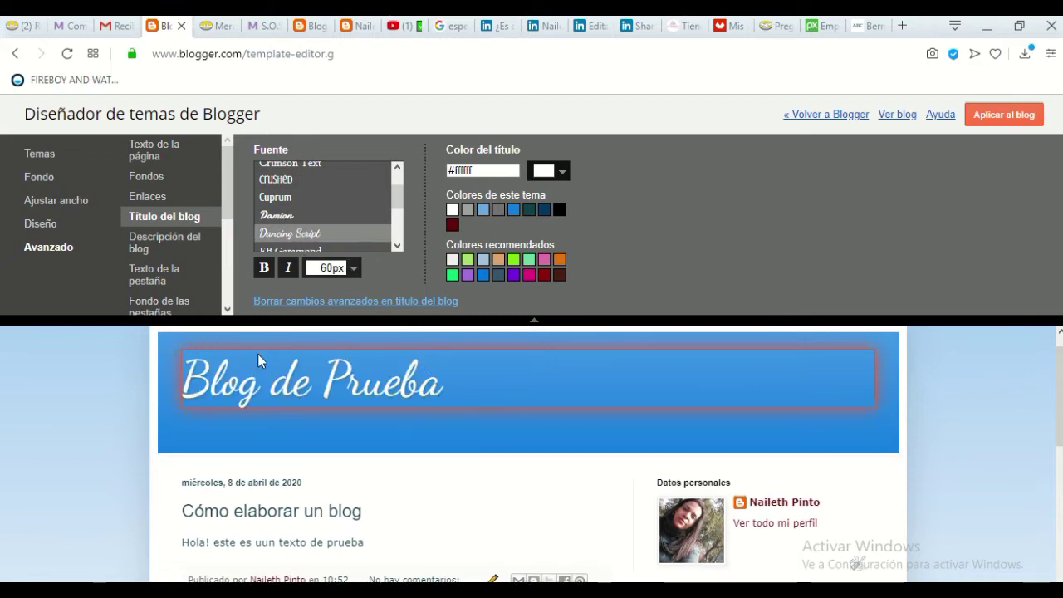
{"action": "scroll", "coordinate": [328, 213], "scroll_direction": "down", "scroll_amount": 2}
{"action": "left_click", "coordinate": [323, 188]}
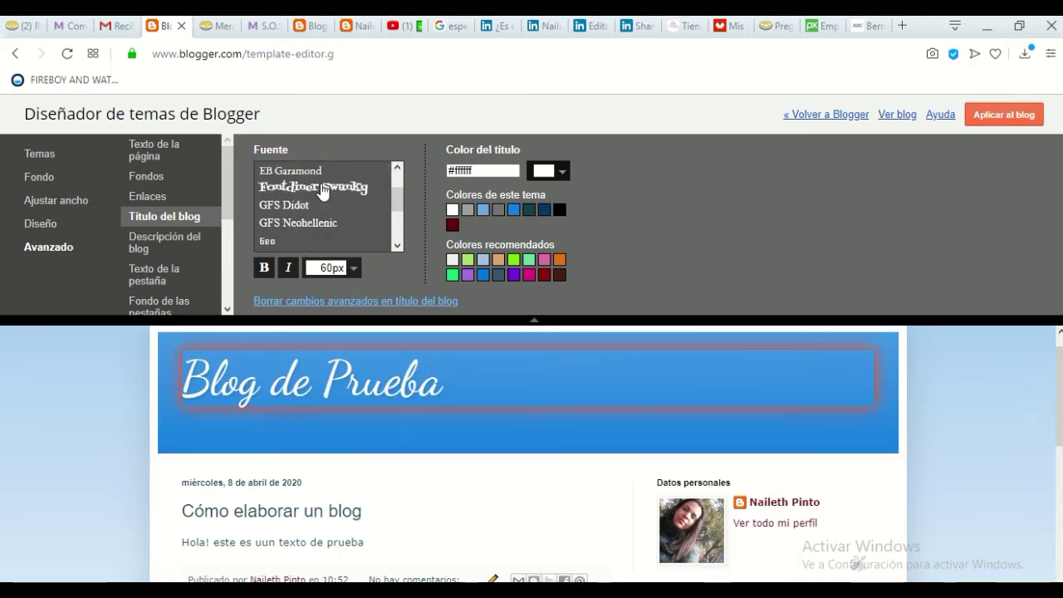
- Try Hanuman, IM Fell Double Pica SC and Lora for the blog title and set its font to Lobster
{"action": "scroll", "coordinate": [336, 220], "scroll_direction": "down", "scroll_amount": 3}
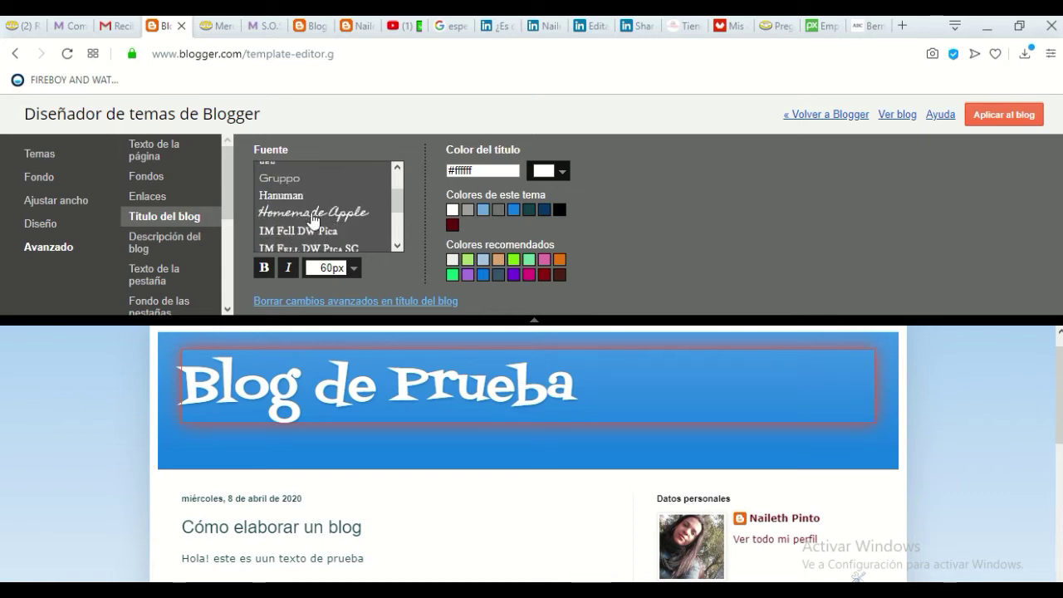
{"action": "left_click", "coordinate": [306, 214]}
{"action": "left_click", "coordinate": [297, 196]}
{"action": "scroll", "coordinate": [323, 218], "scroll_direction": "down", "scroll_amount": 2}
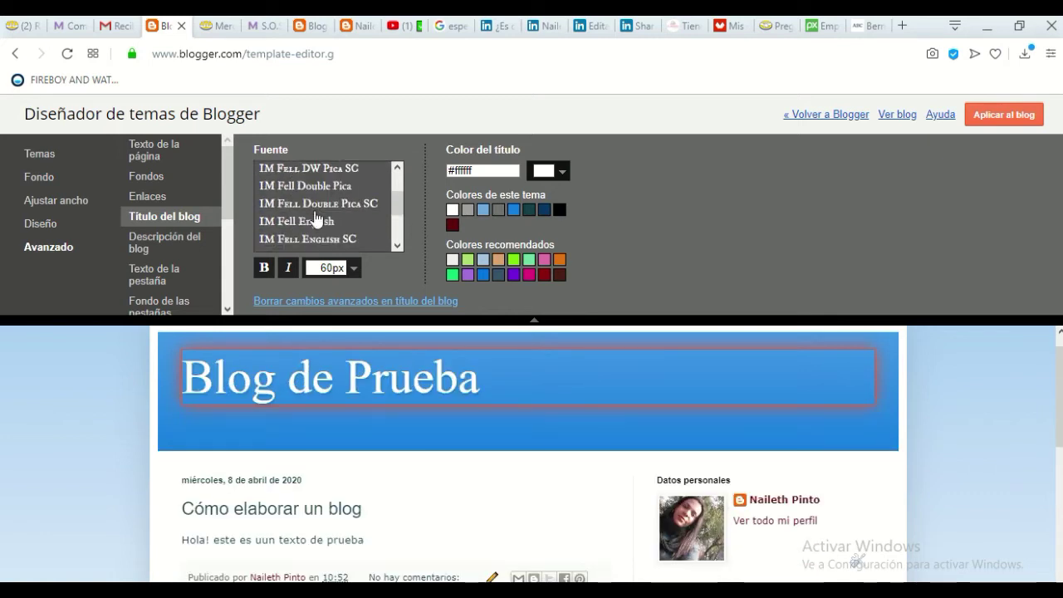
{"action": "left_click", "coordinate": [320, 205]}
{"action": "scroll", "coordinate": [320, 217], "scroll_direction": "down", "scroll_amount": 4}
{"action": "left_click", "coordinate": [287, 198]}
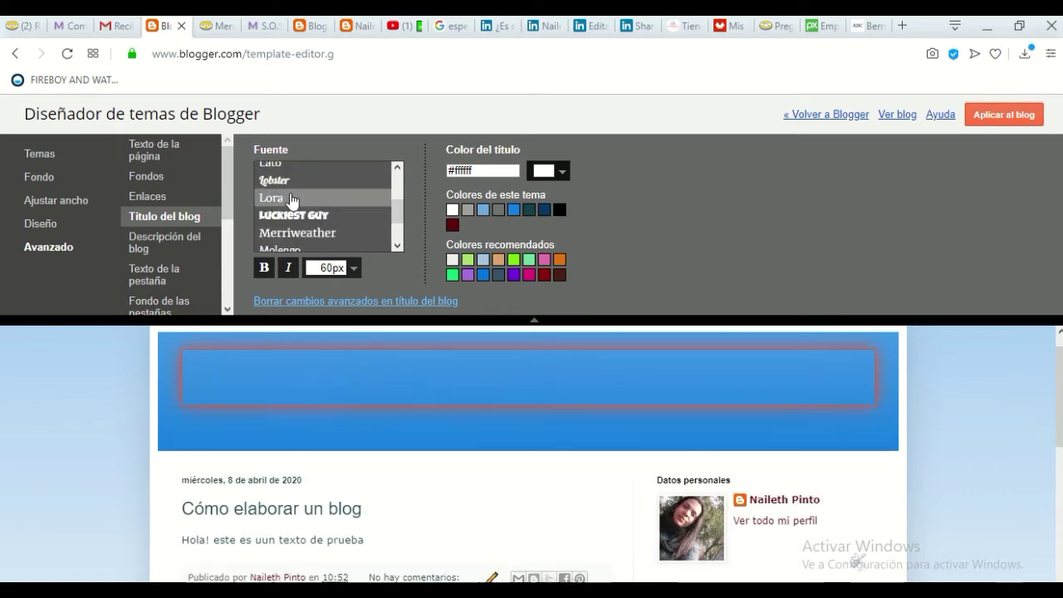
{"action": "left_click", "coordinate": [278, 184]}
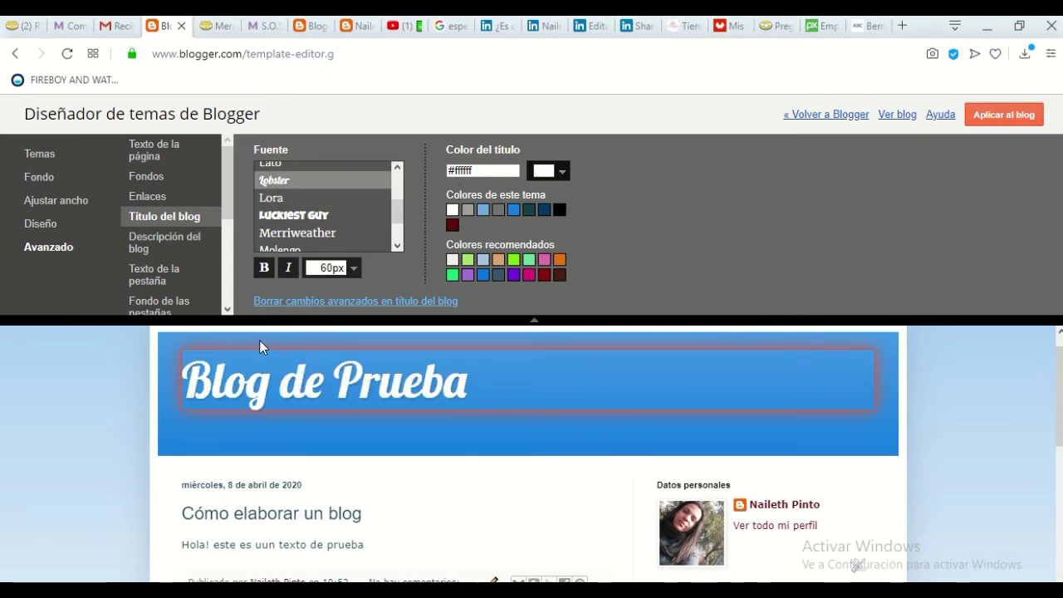
- Try #388799, black #000000 and dark blue #073763 as the blog title color and return it to white #ffffff
{"action": "left_click", "coordinate": [565, 174]}
{"action": "left_click", "coordinate": [588, 263]}
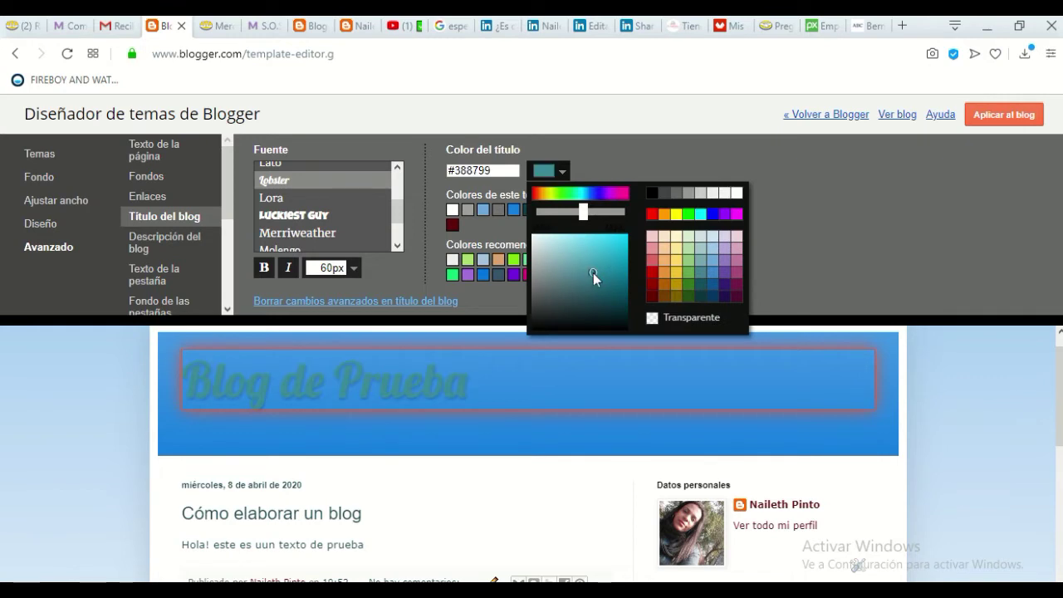
{"action": "left_click", "coordinate": [653, 193]}
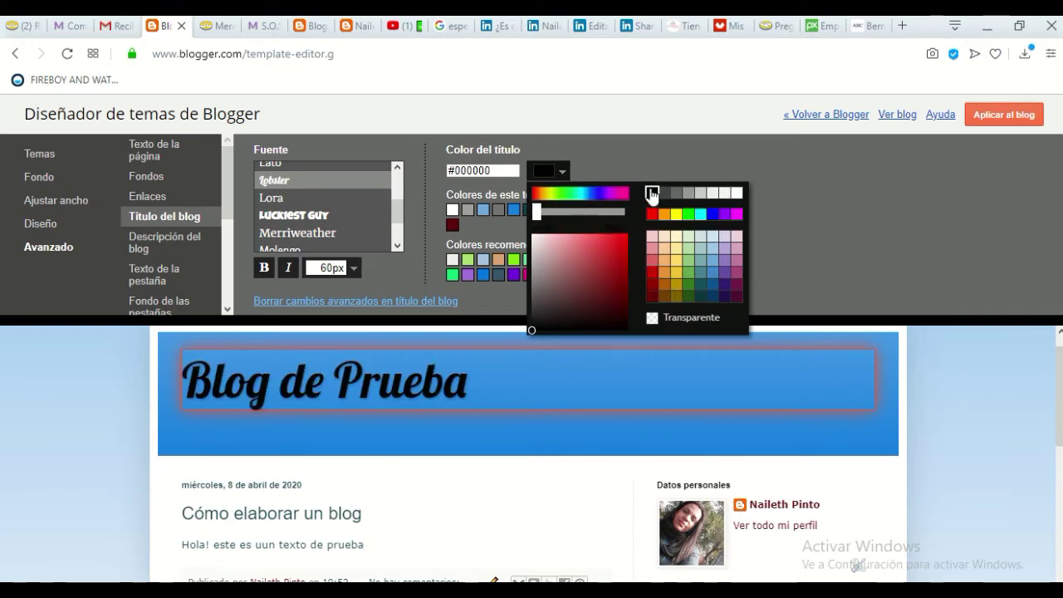
{"action": "left_click", "coordinate": [715, 146]}
{"action": "left_click", "coordinate": [544, 210]}
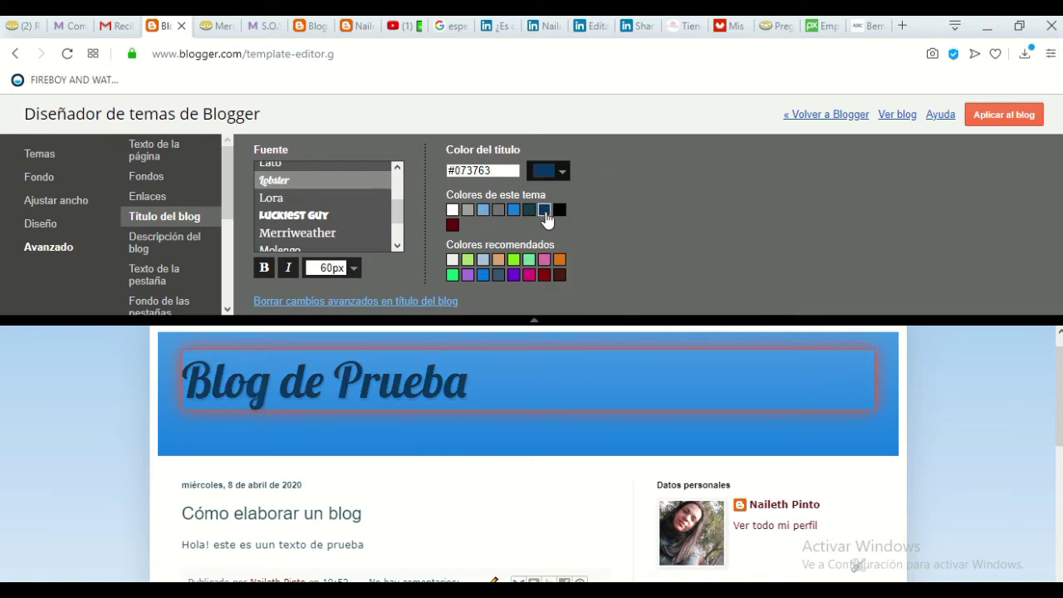
{"action": "left_click", "coordinate": [559, 210]}
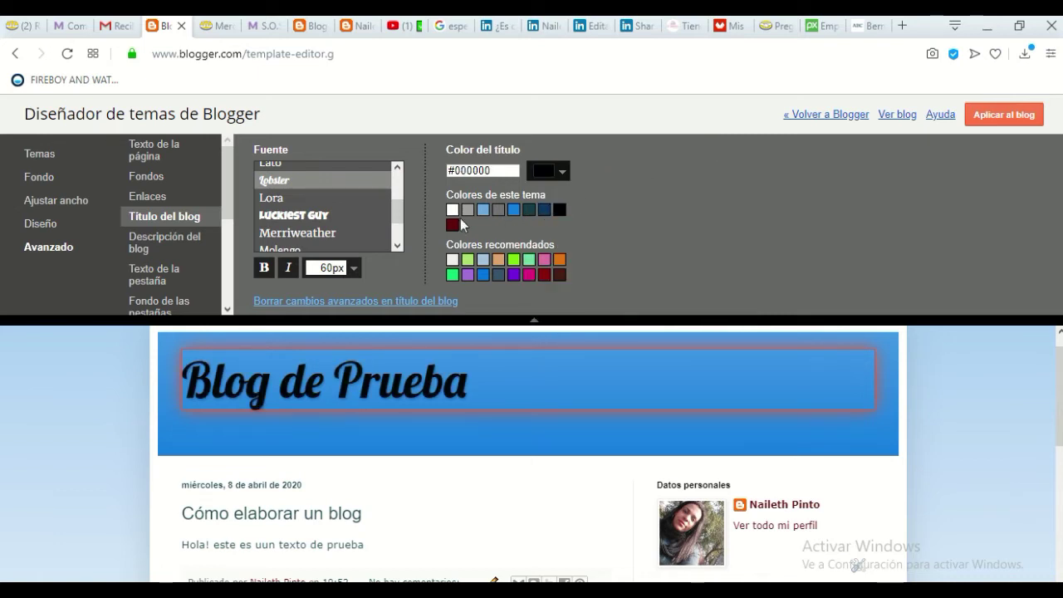
{"action": "left_click", "coordinate": [452, 210]}
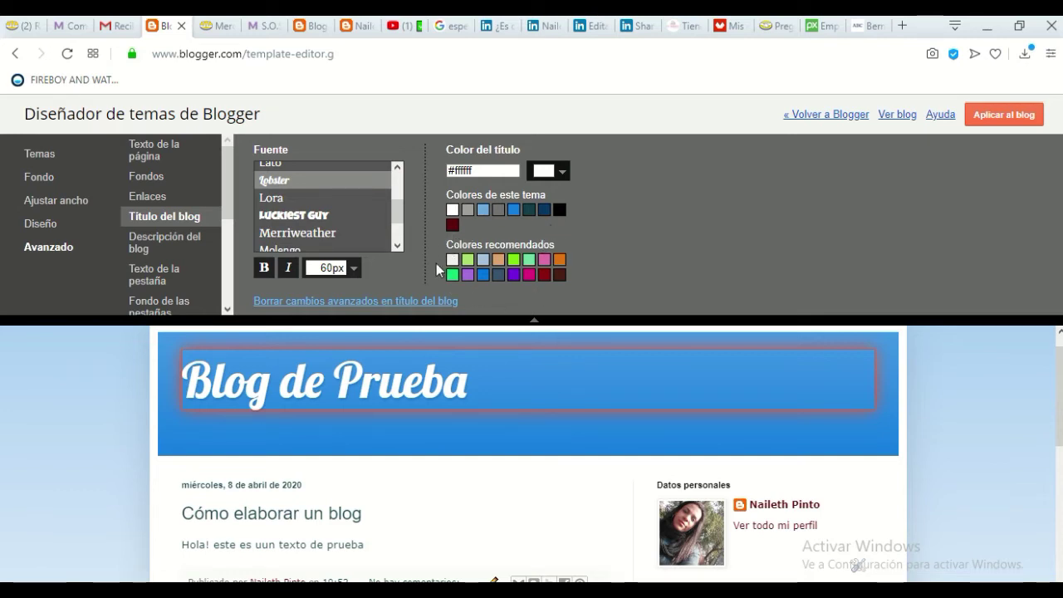
- Preview the blog title in several recommended colors such as #481e14 and restore white #ffffff
{"action": "left_click", "coordinate": [544, 274]}
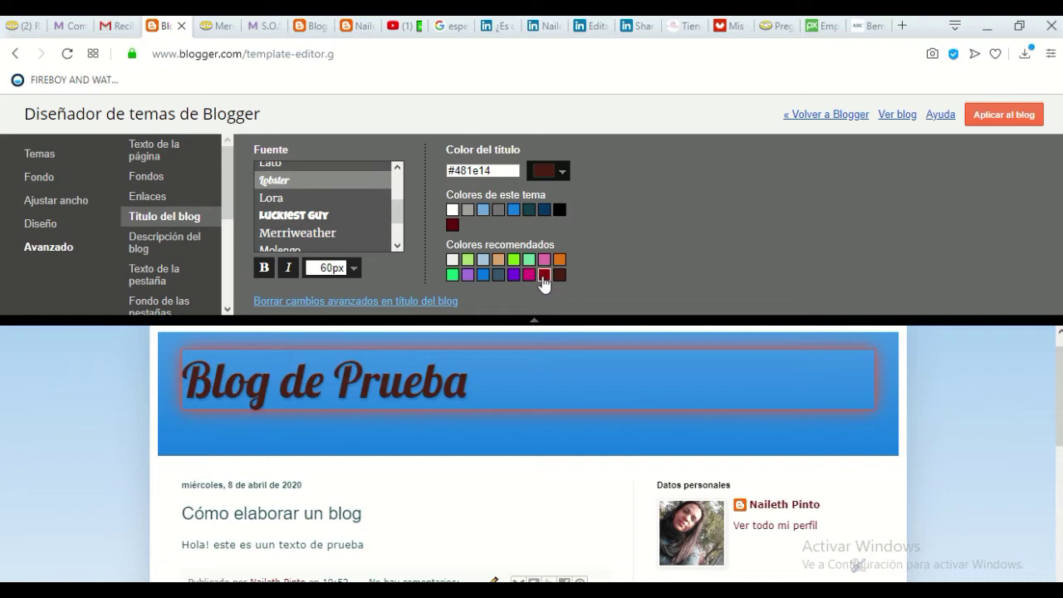
{"action": "left_click", "coordinate": [526, 274]}
{"action": "left_click", "coordinate": [498, 274]}
{"action": "left_click", "coordinate": [452, 274]}
{"action": "left_click", "coordinate": [452, 259]}
{"action": "left_click", "coordinate": [452, 211]}
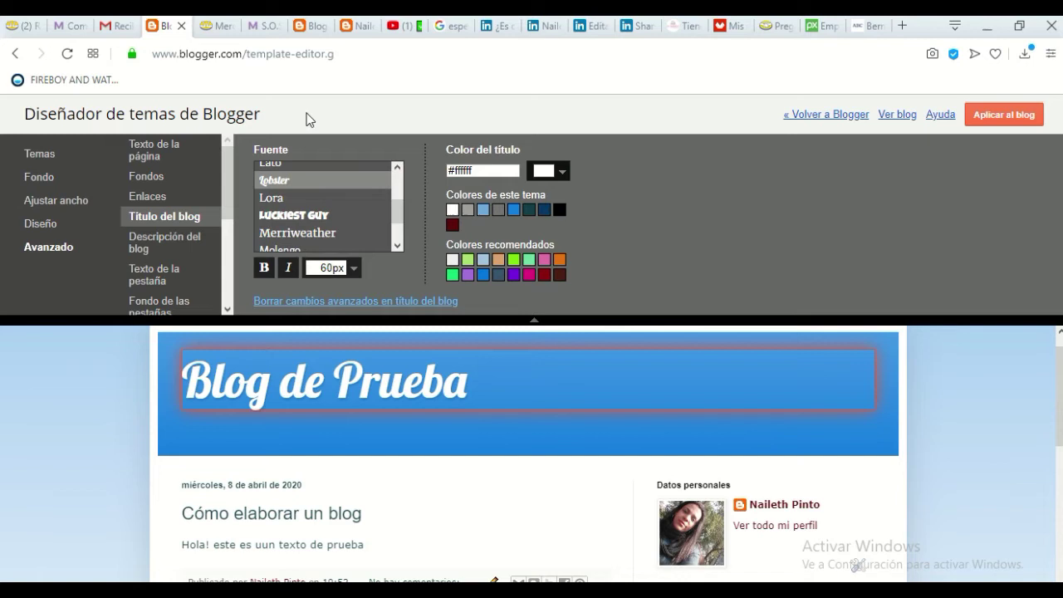
- Try italic and bold on the blog title, turning each style off again
{"action": "left_click", "coordinate": [290, 271]}
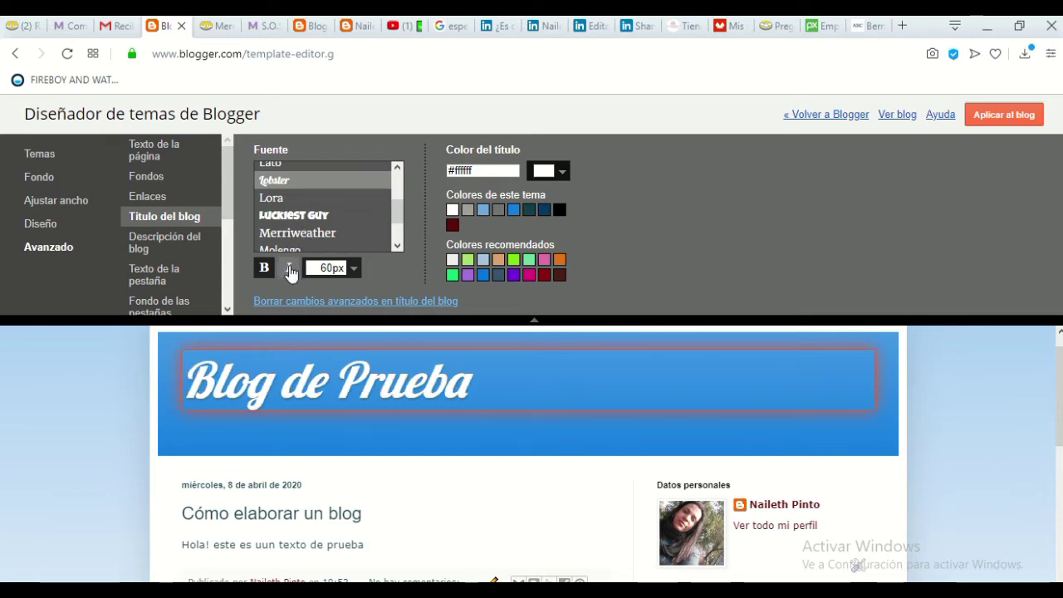
{"action": "left_click", "coordinate": [290, 270]}
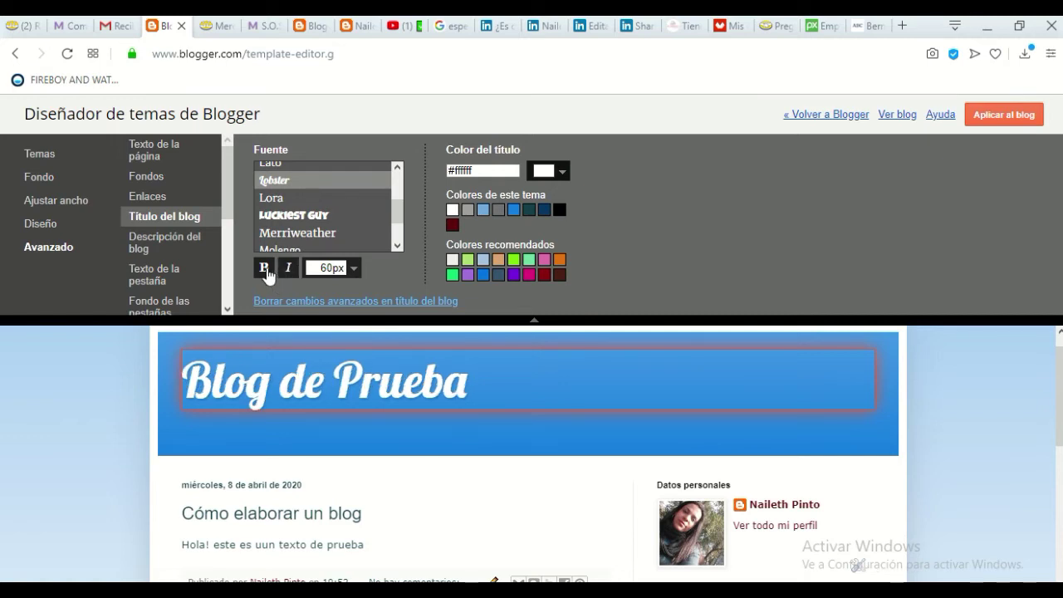
{"action": "left_click", "coordinate": [266, 270]}
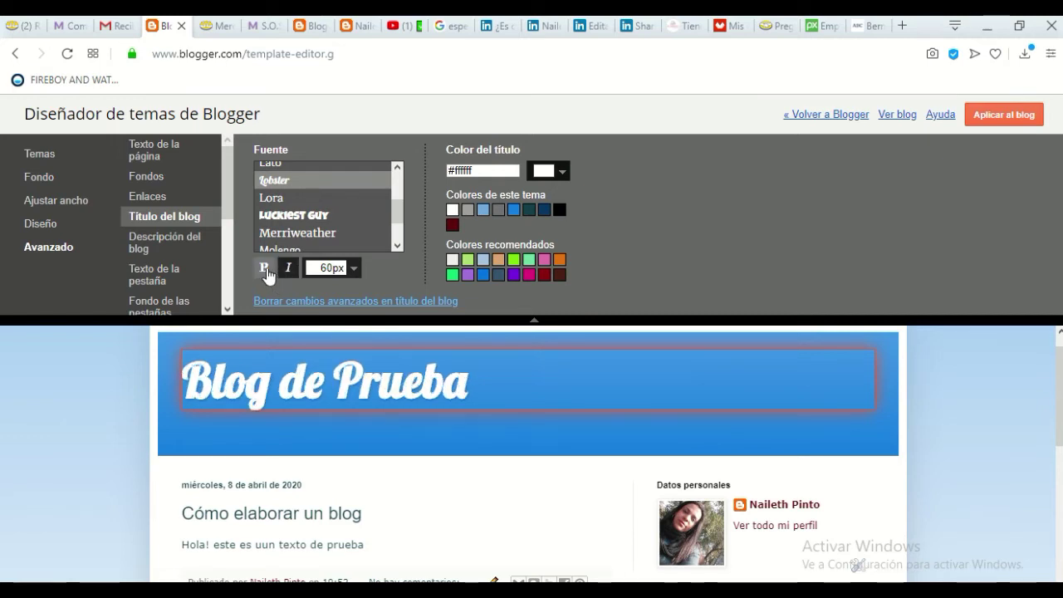
{"action": "left_click", "coordinate": [265, 270]}
- Try 8, 80 and 20 px for the blog title and set its font size to 42 px
{"action": "left_click", "coordinate": [354, 268]}
{"action": "left_click", "coordinate": [356, 269]}
{"action": "left_click", "coordinate": [355, 269]}
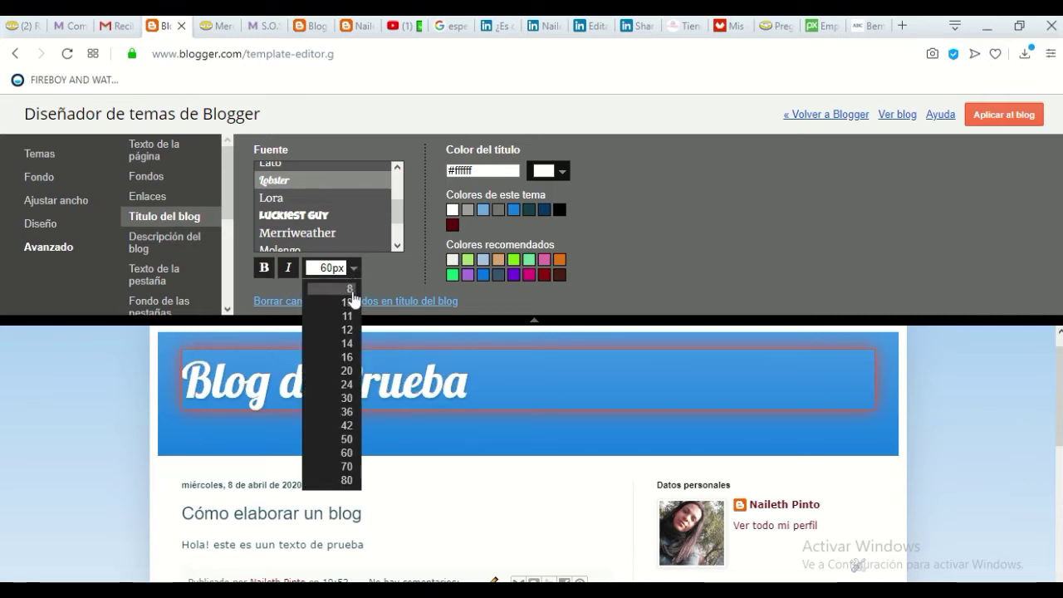
{"action": "left_click", "coordinate": [352, 291]}
{"action": "left_click", "coordinate": [354, 269]}
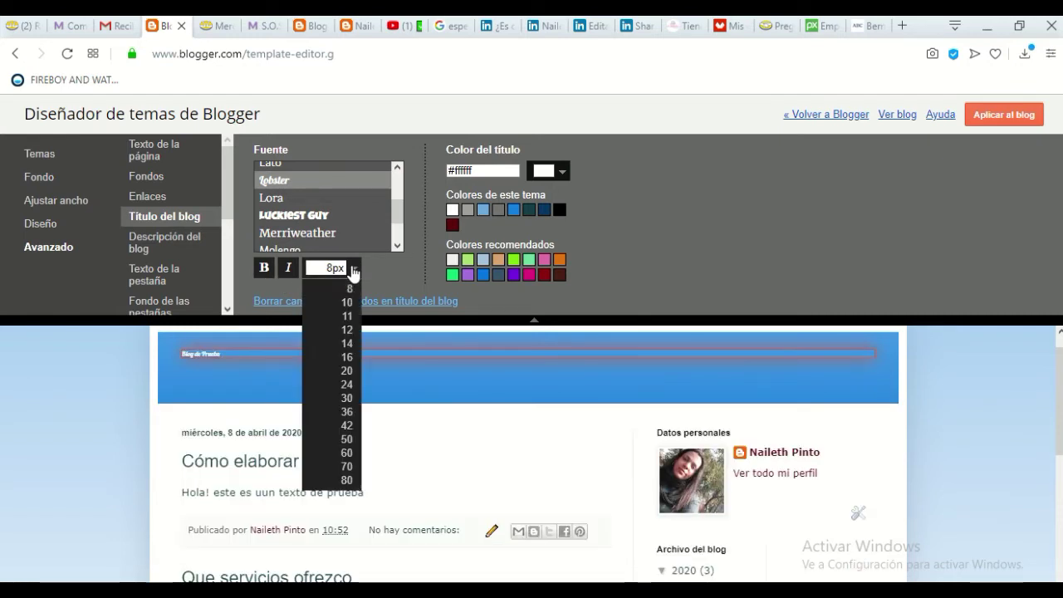
{"action": "left_click", "coordinate": [348, 481]}
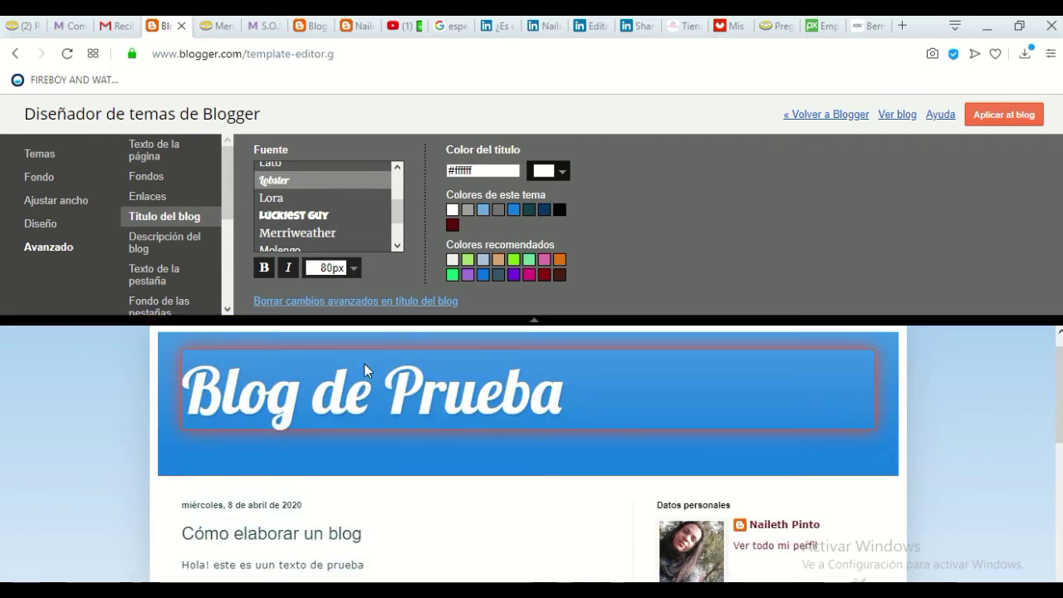
{"action": "left_click", "coordinate": [355, 268]}
{"action": "left_click", "coordinate": [348, 380]}
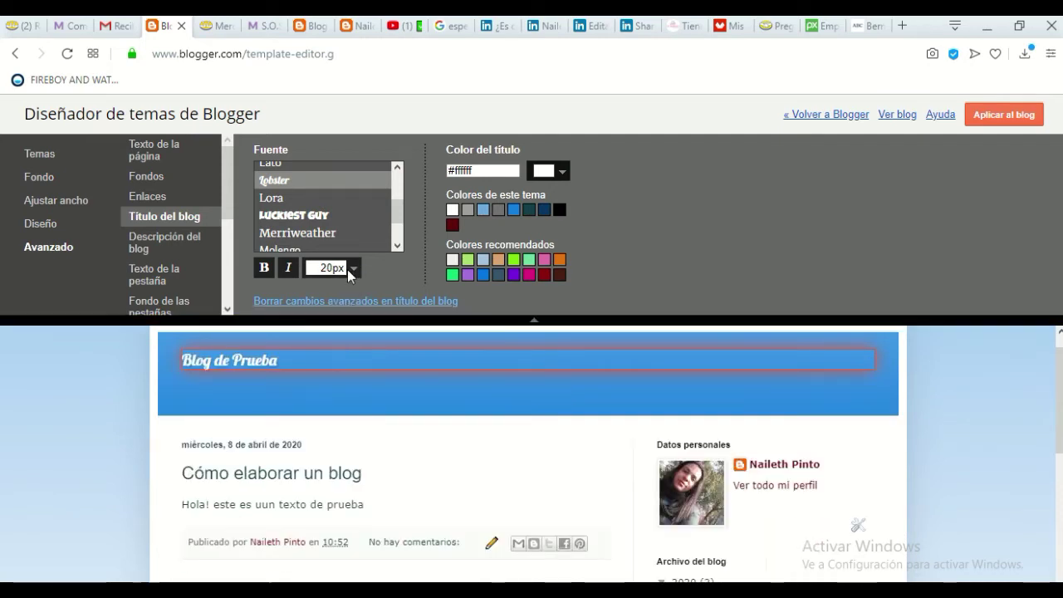
{"action": "left_click", "coordinate": [354, 267]}
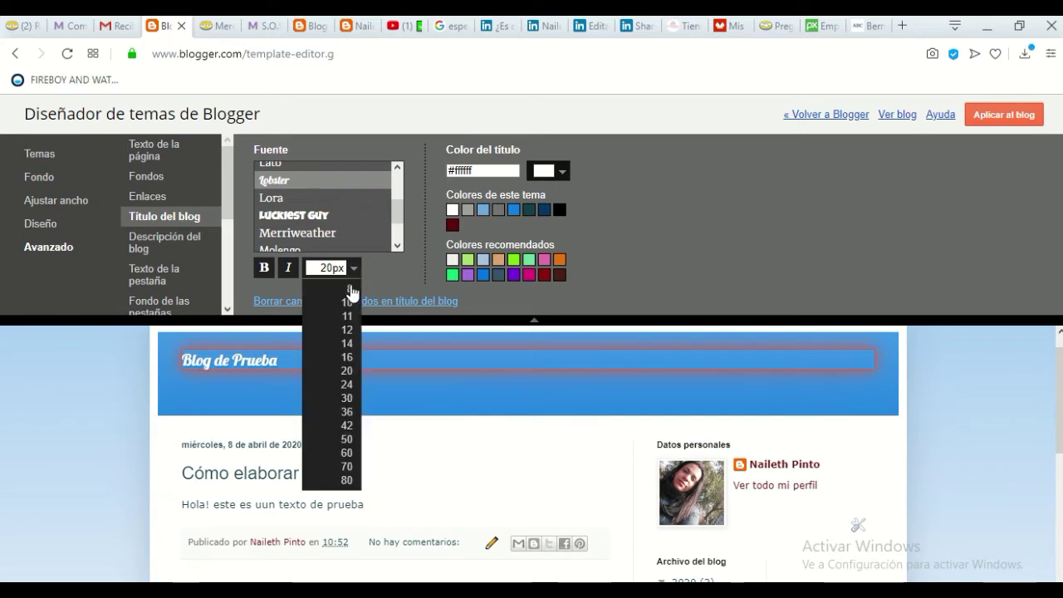
{"action": "left_click", "coordinate": [350, 430]}
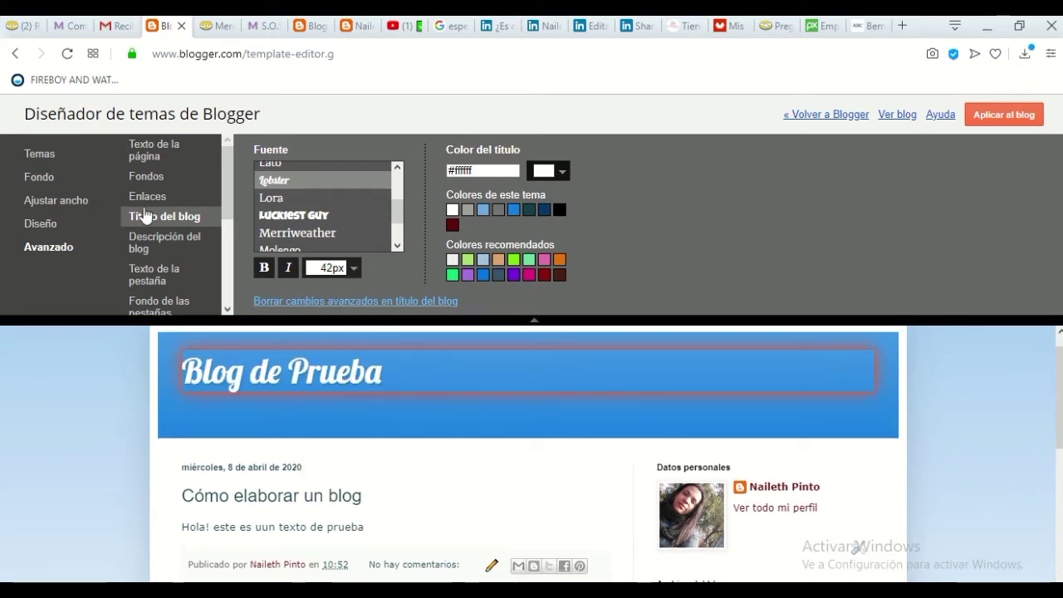
- Examine the blog description color settings and the tab text settings against the blog preview
{"action": "left_click", "coordinate": [167, 241]}
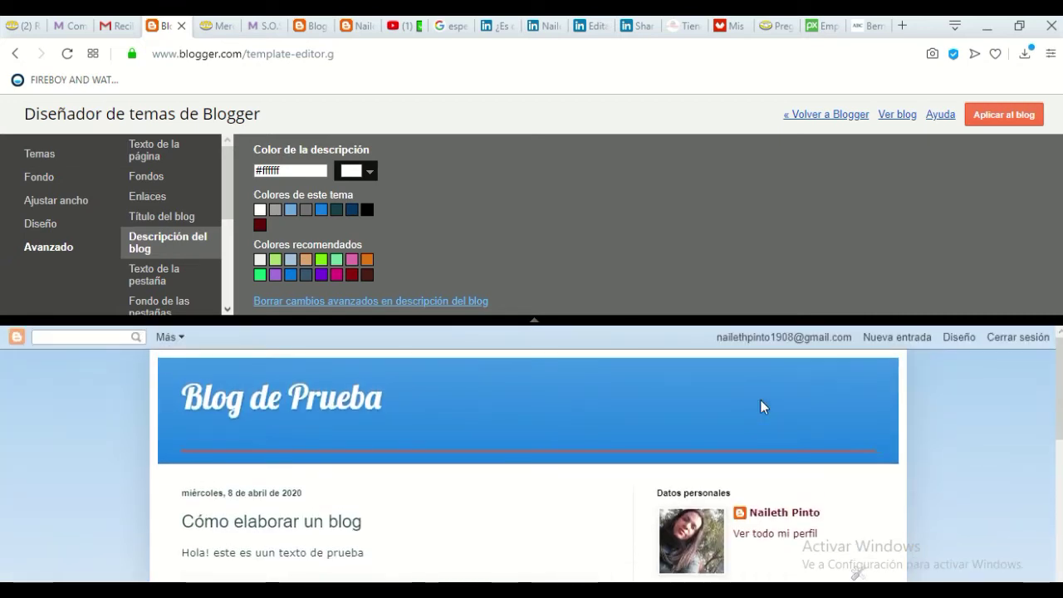
{"action": "scroll", "coordinate": [761, 400], "scroll_direction": "down", "scroll_amount": 1}
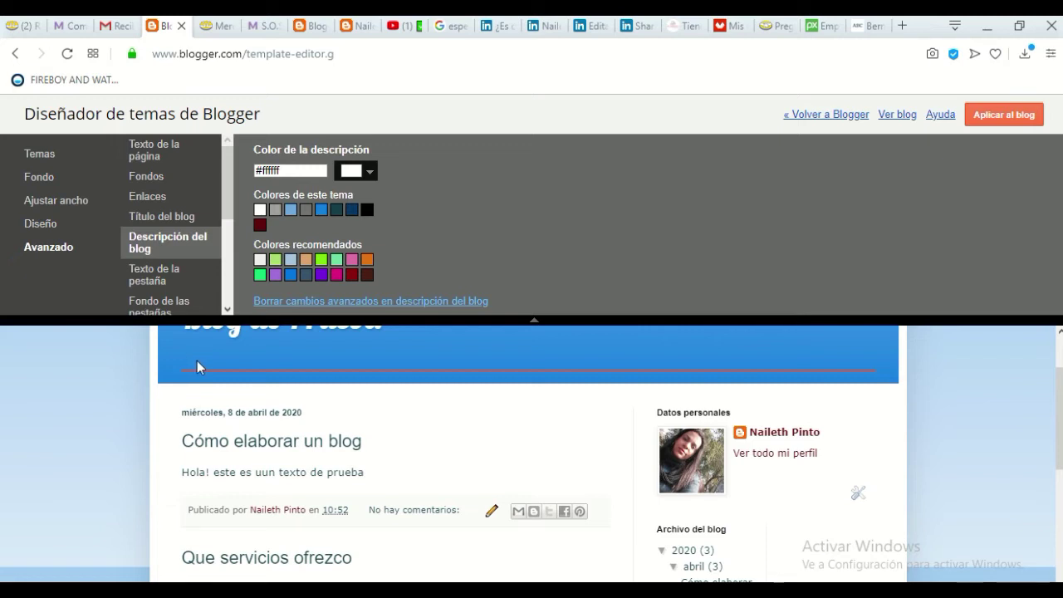
{"action": "scroll", "coordinate": [466, 345], "scroll_direction": "up", "scroll_amount": 3}
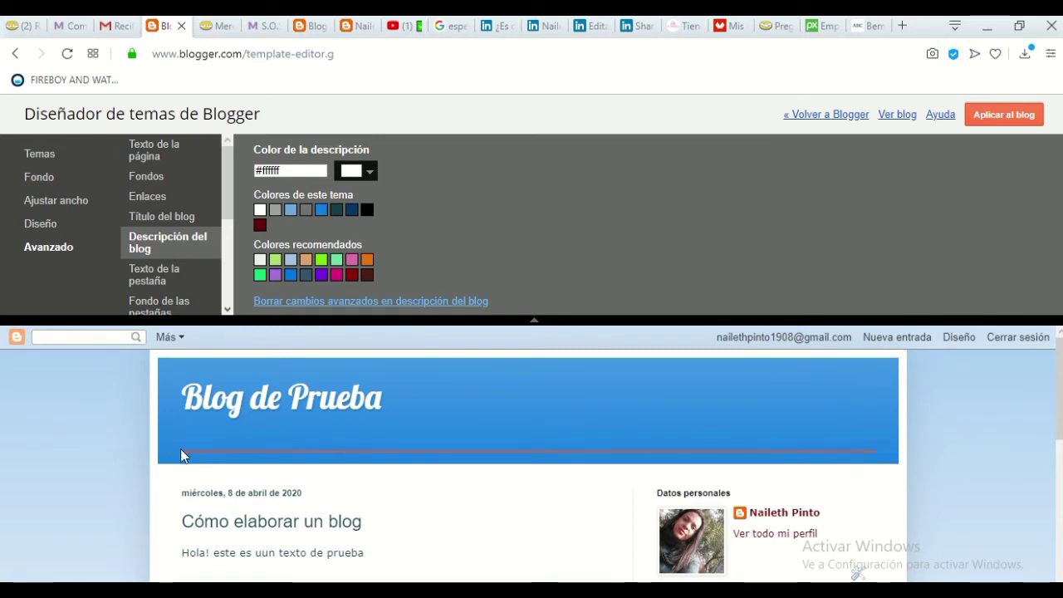
{"action": "left_click", "coordinate": [158, 283]}
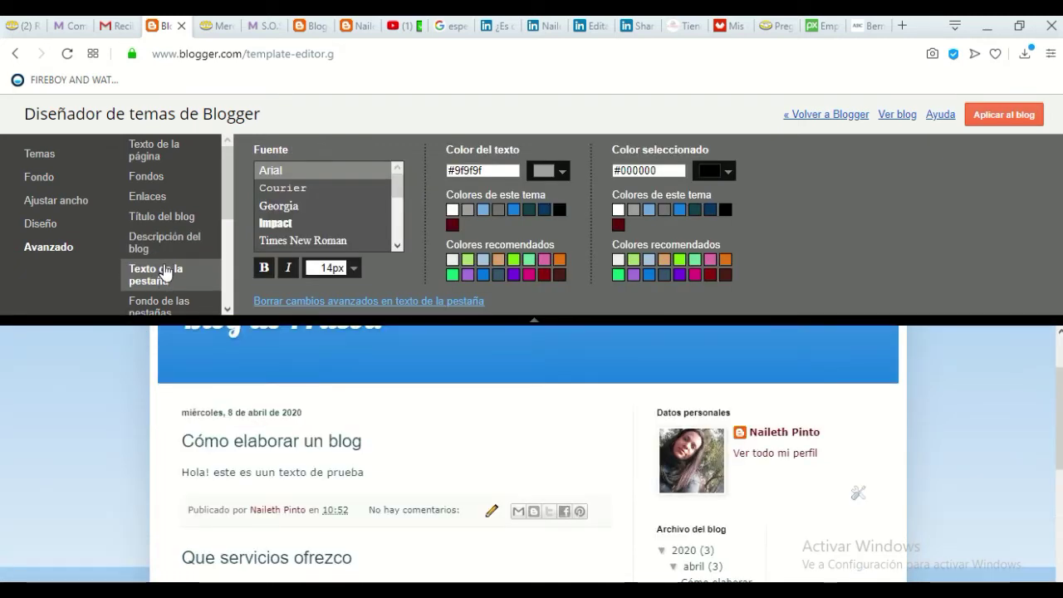
{"action": "scroll", "coordinate": [170, 274], "scroll_direction": "down", "scroll_amount": 1}
{"action": "scroll", "coordinate": [412, 368], "scroll_direction": "down", "scroll_amount": 4}
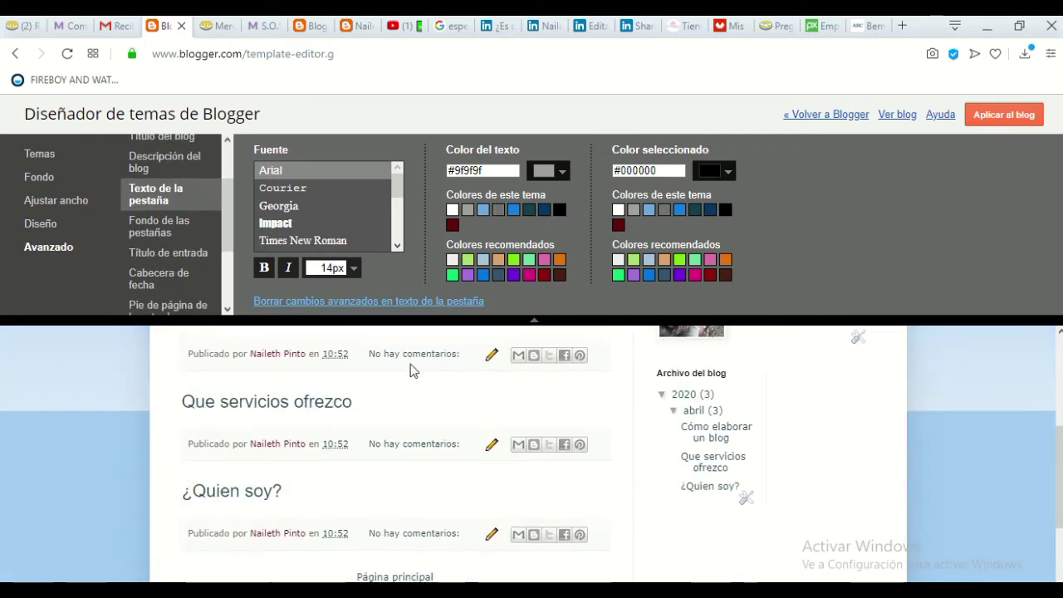
{"action": "scroll", "coordinate": [424, 366], "scroll_direction": "up", "scroll_amount": 3}
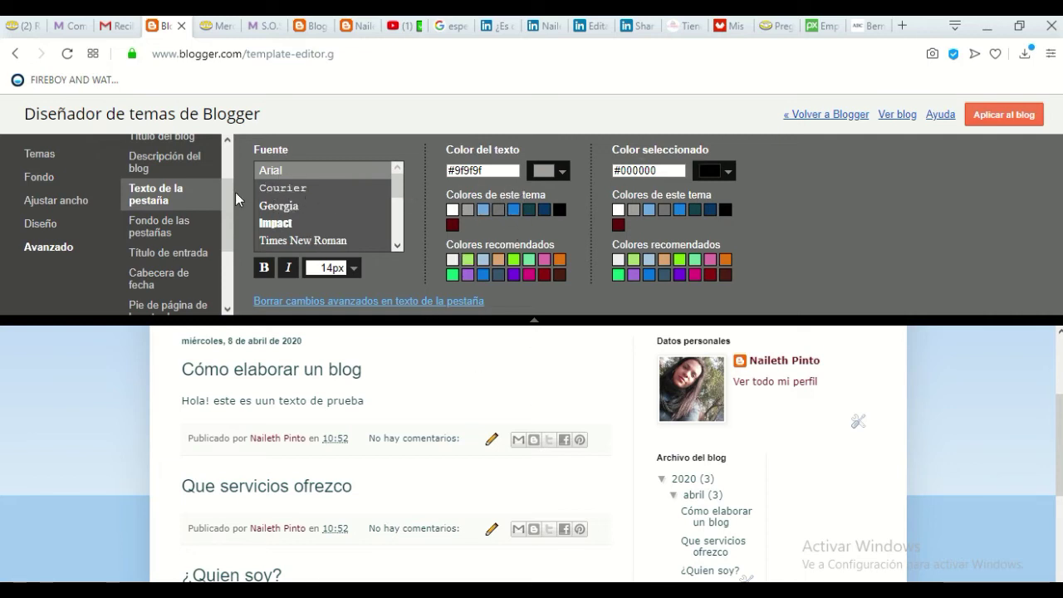
- Try #6fa8dc as the tabs' background color and set it to white #ffffff
{"action": "left_click", "coordinate": [174, 232]}
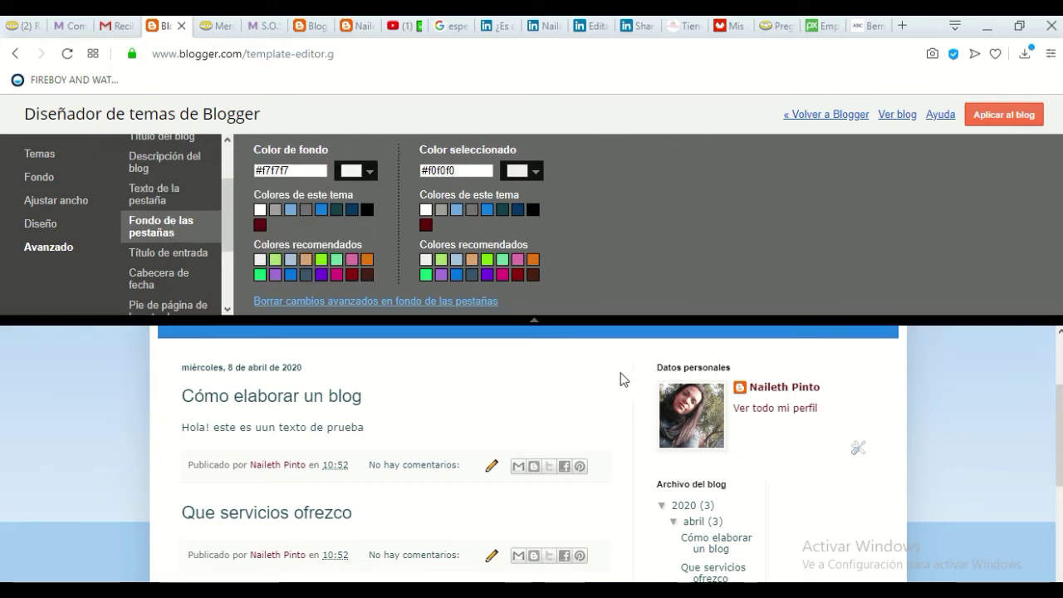
{"action": "scroll", "coordinate": [622, 380], "scroll_direction": "up", "scroll_amount": 3}
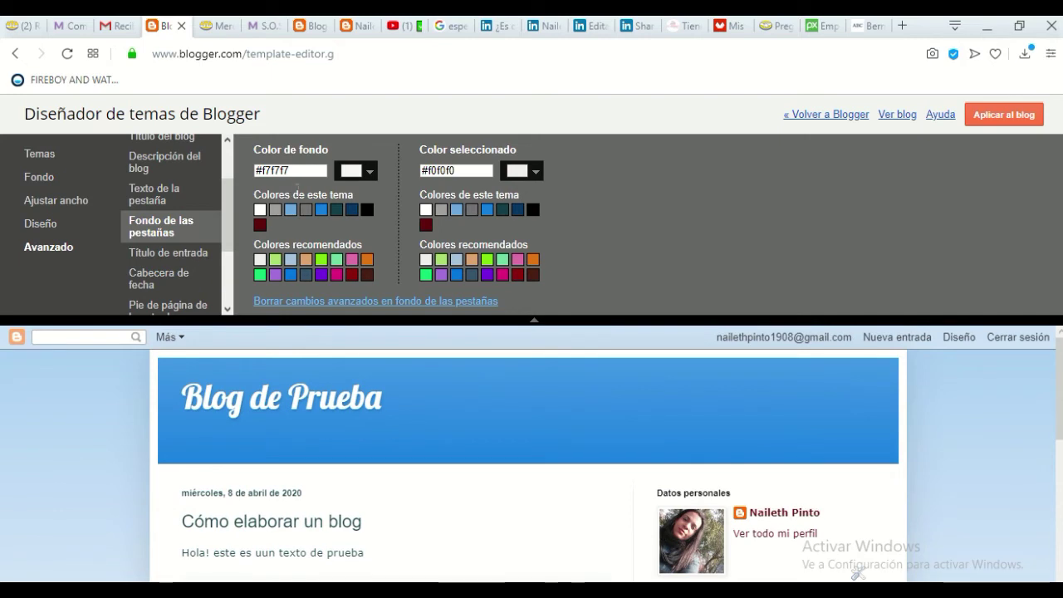
{"action": "left_click", "coordinate": [293, 211]}
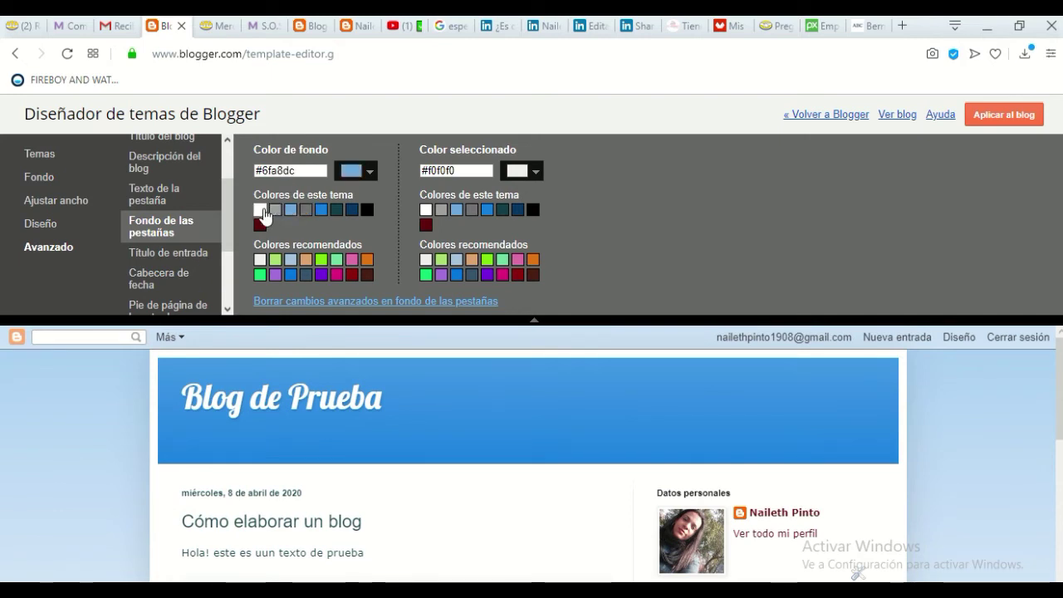
{"action": "left_click", "coordinate": [261, 213]}
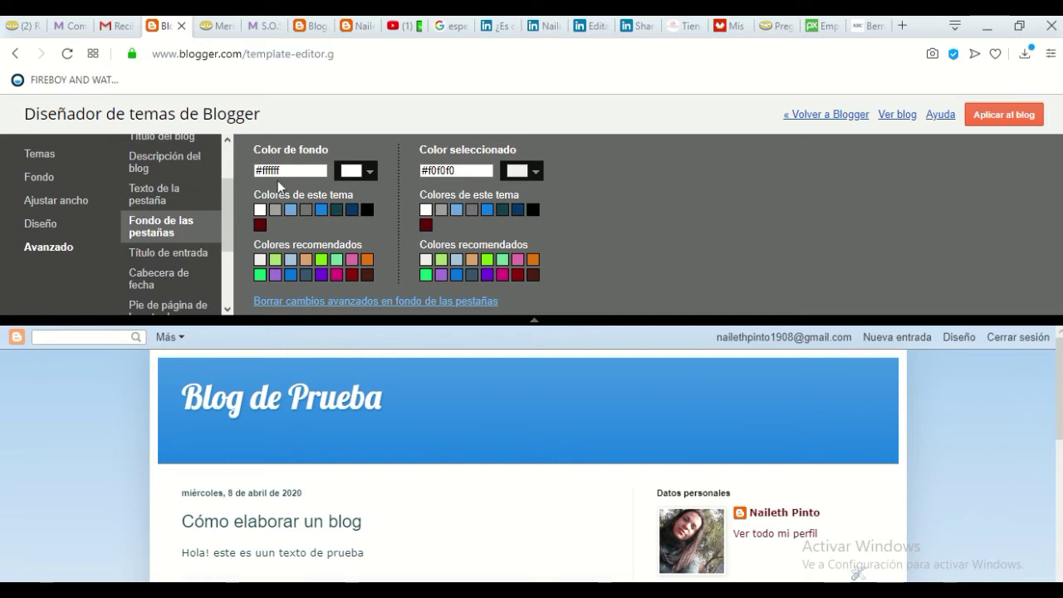
- Set the post titles to Impact, italic, 20 px, trying bold along the way
{"action": "left_click", "coordinate": [161, 254]}
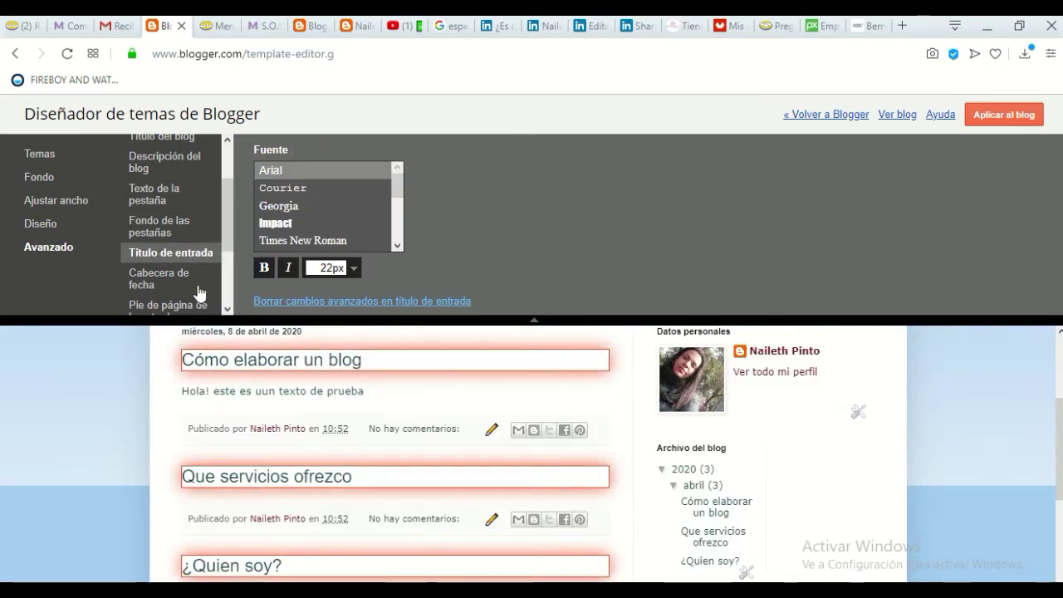
{"action": "left_click", "coordinate": [291, 223]}
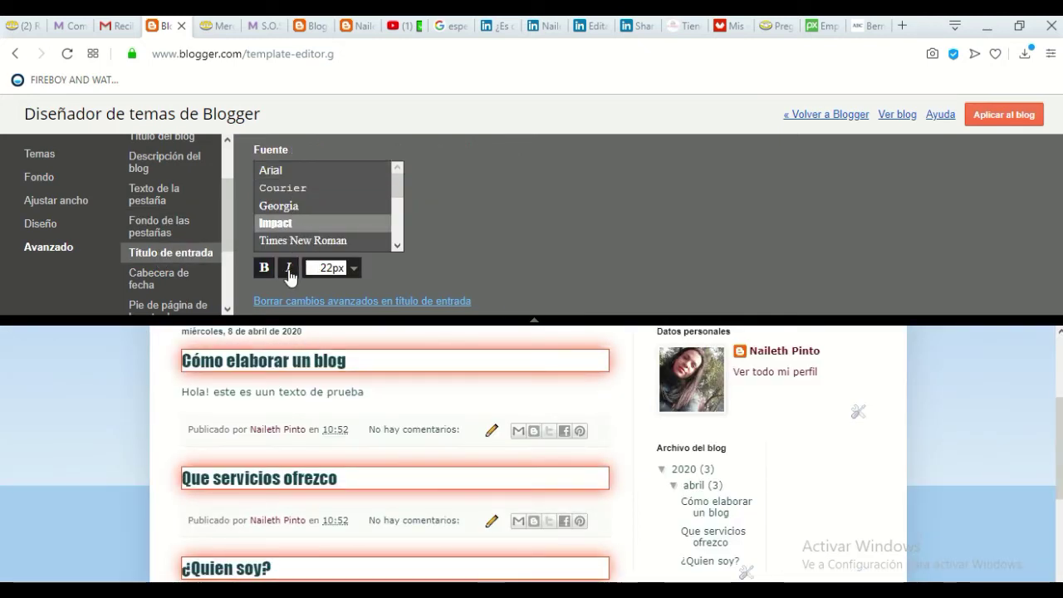
{"action": "left_click", "coordinate": [263, 270]}
{"action": "left_click", "coordinate": [263, 270]}
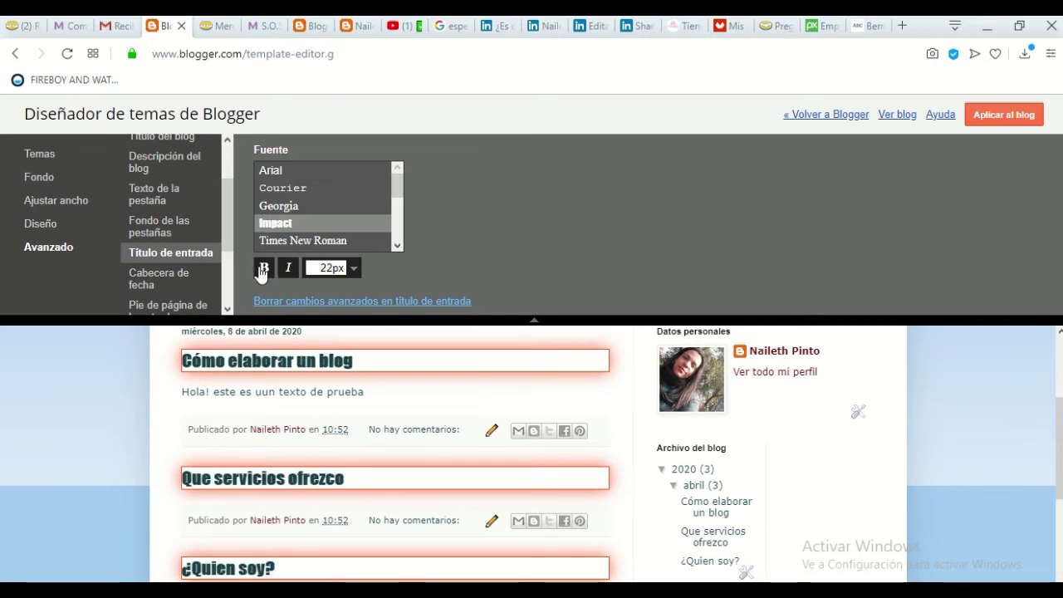
{"action": "left_click", "coordinate": [288, 268]}
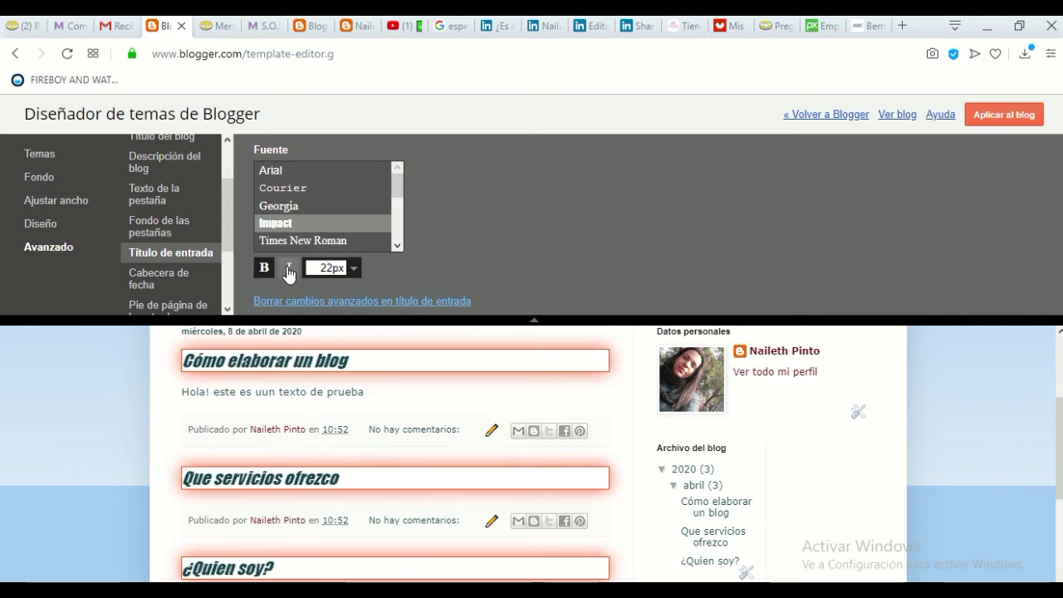
{"action": "left_click", "coordinate": [355, 269]}
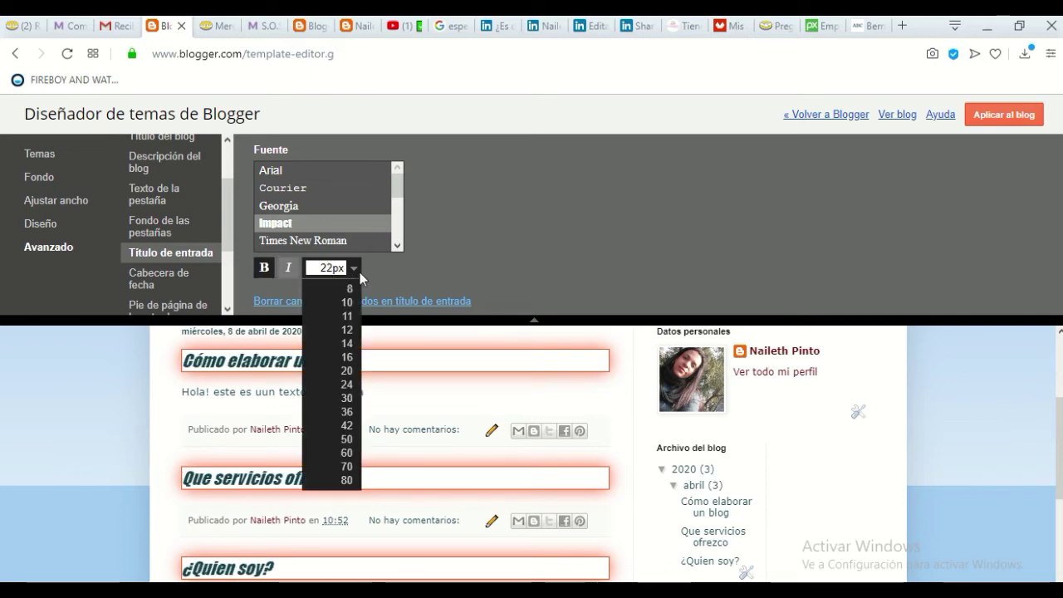
{"action": "left_click", "coordinate": [347, 371]}
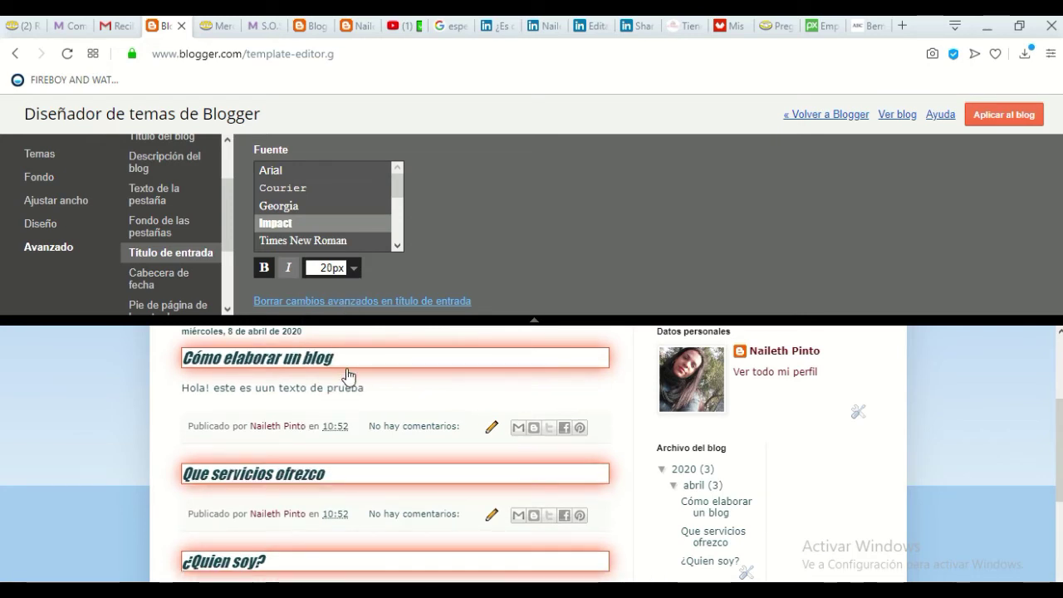
- Open the date header settings and view the color choices for its background
{"action": "left_click", "coordinate": [166, 280]}
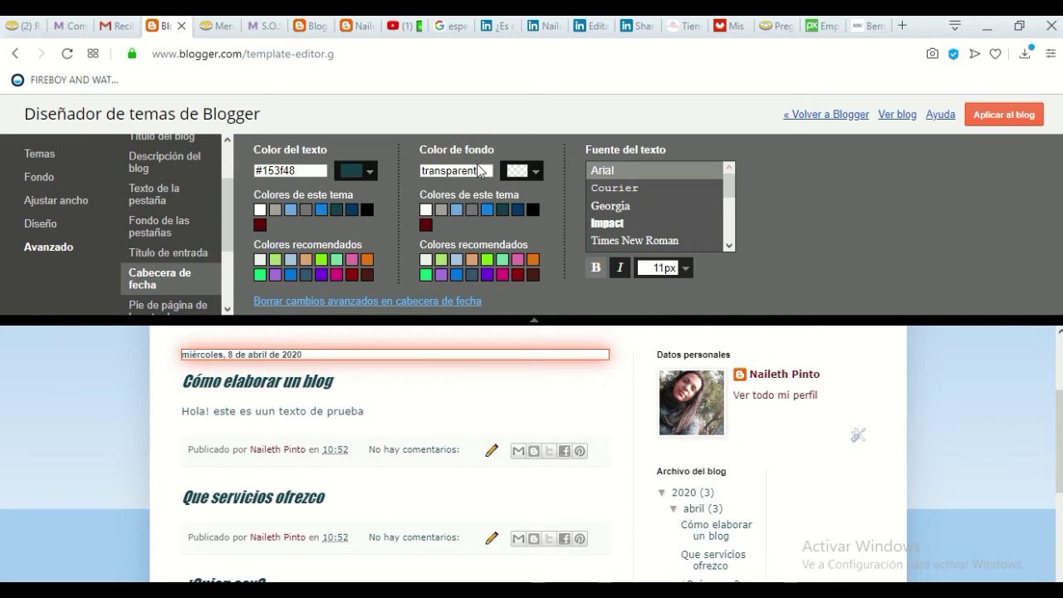
{"action": "left_click", "coordinate": [532, 172]}
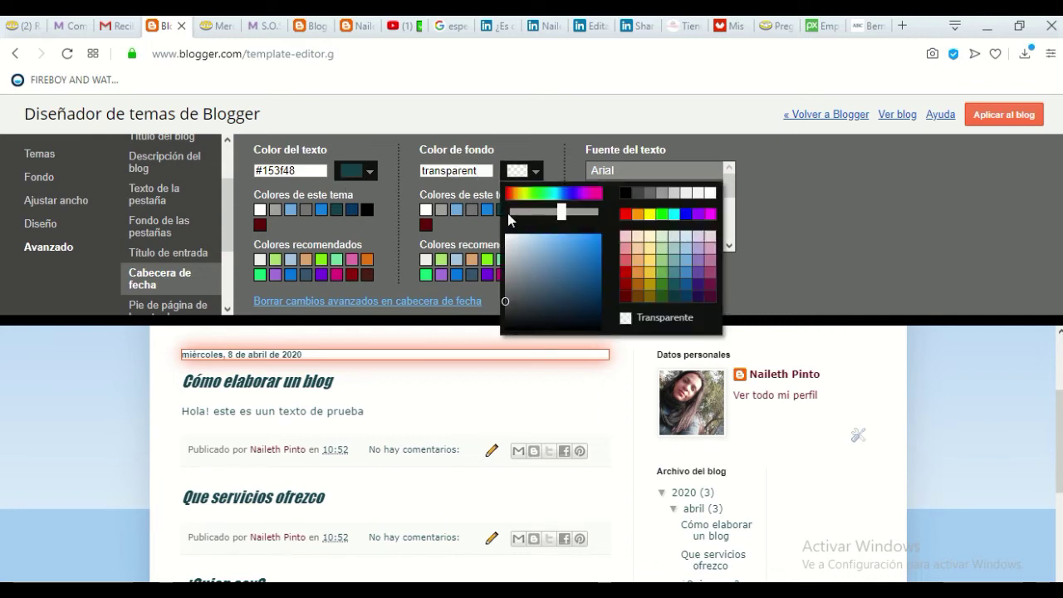
{"action": "left_click", "coordinate": [540, 145]}
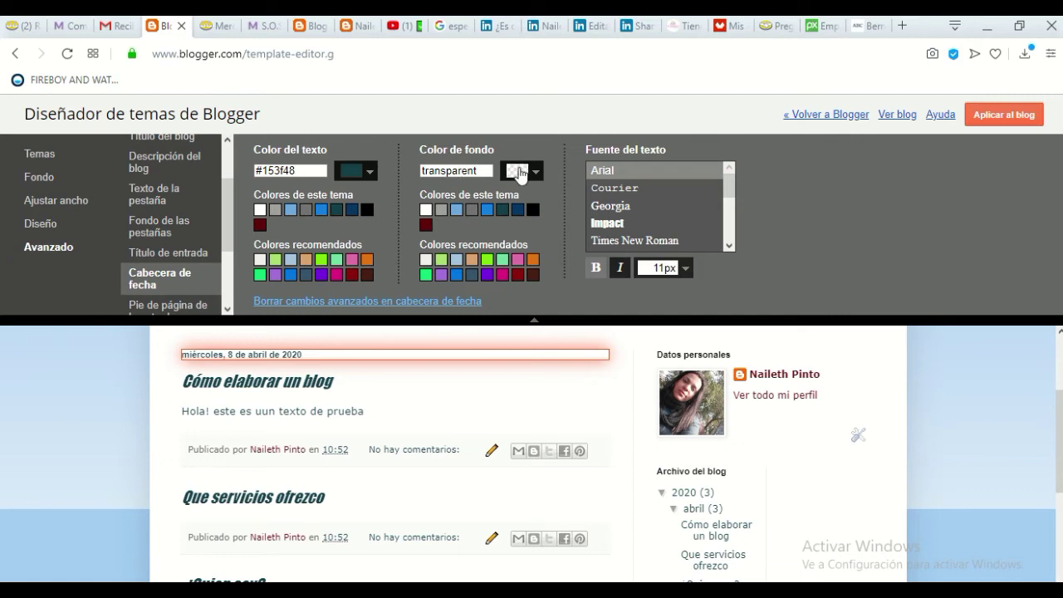
- View the date header's text and background color choices and set its font to Georgia
{"action": "left_click", "coordinate": [370, 175]}
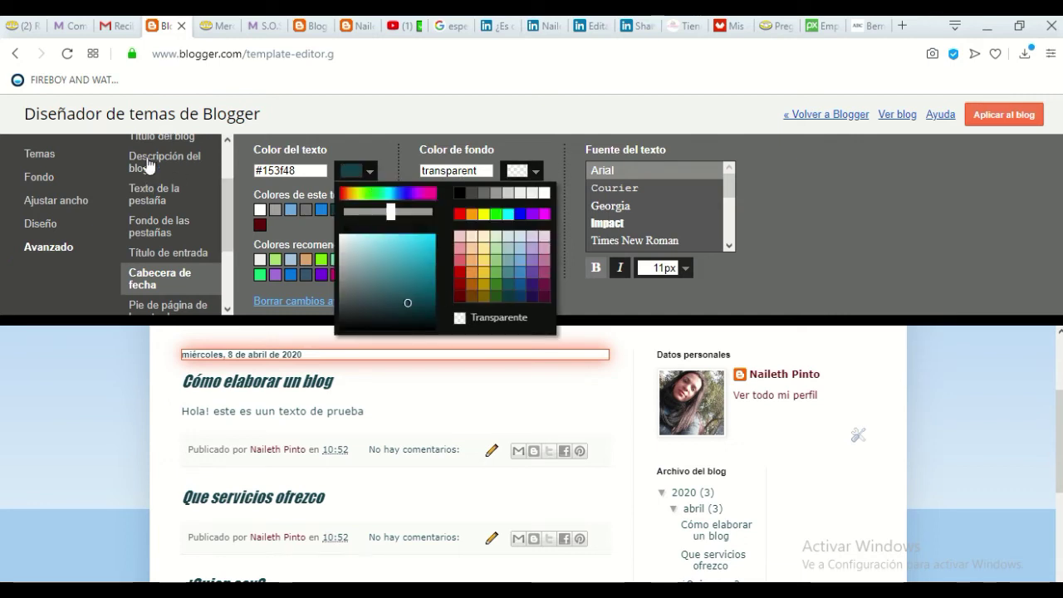
{"action": "left_click", "coordinate": [526, 171]}
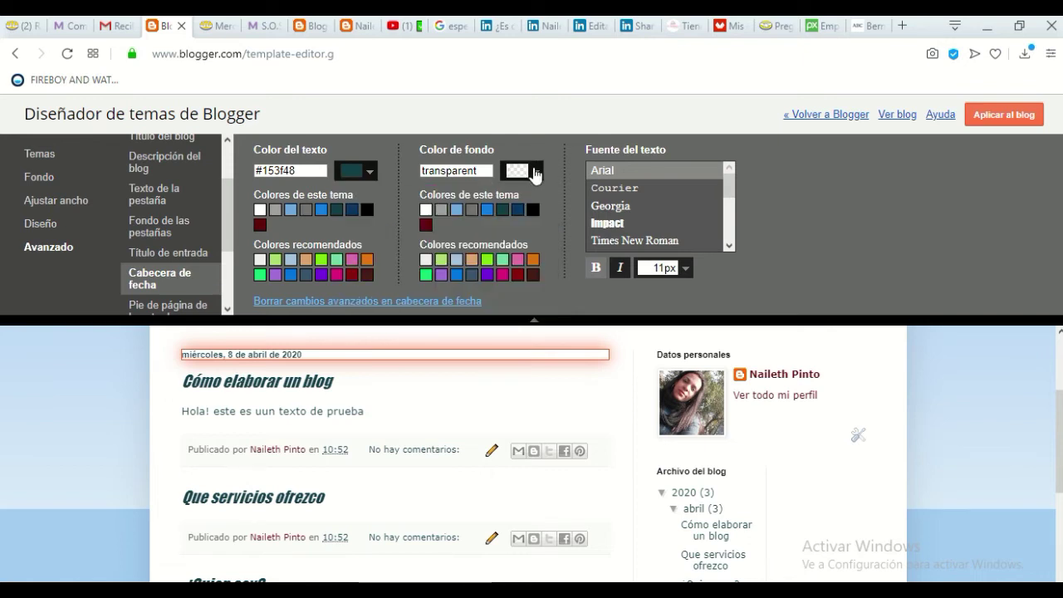
{"action": "left_click", "coordinate": [533, 171]}
{"action": "left_click", "coordinate": [540, 149]}
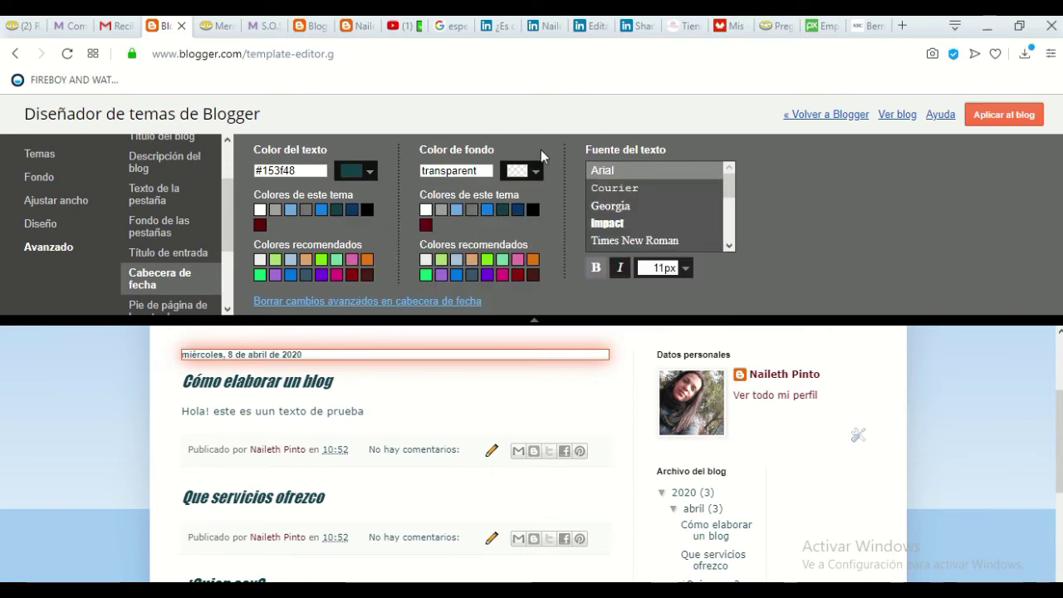
{"action": "left_click", "coordinate": [631, 206]}
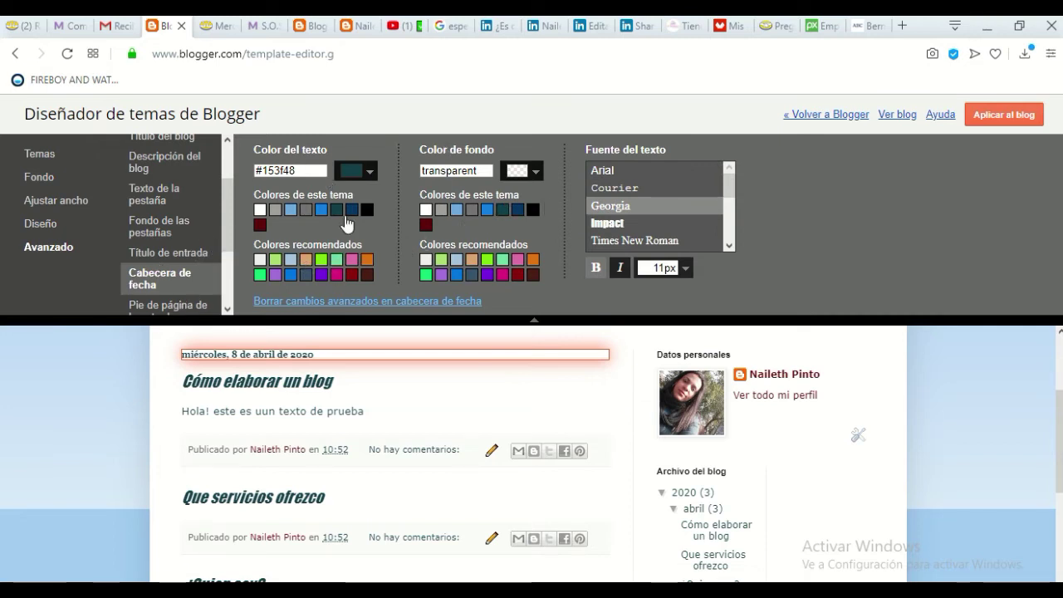
- Set the post footer's text color to the theme blue #127ee0, trying near-black #040d15 and red #cc0000 along the way
{"action": "scroll", "coordinate": [208, 287], "scroll_direction": "down", "scroll_amount": 2}
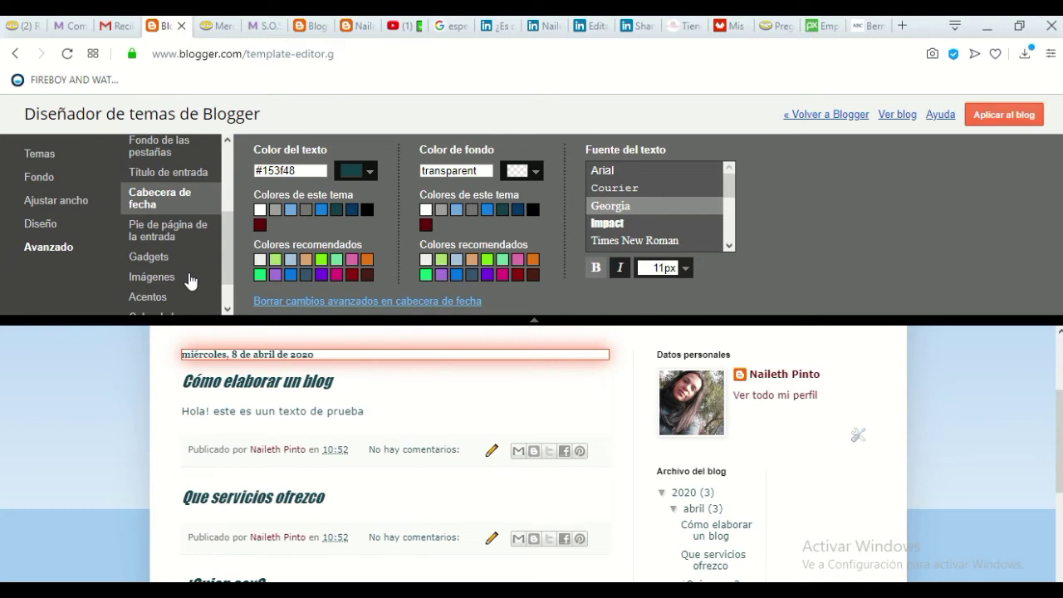
{"action": "left_click", "coordinate": [152, 234]}
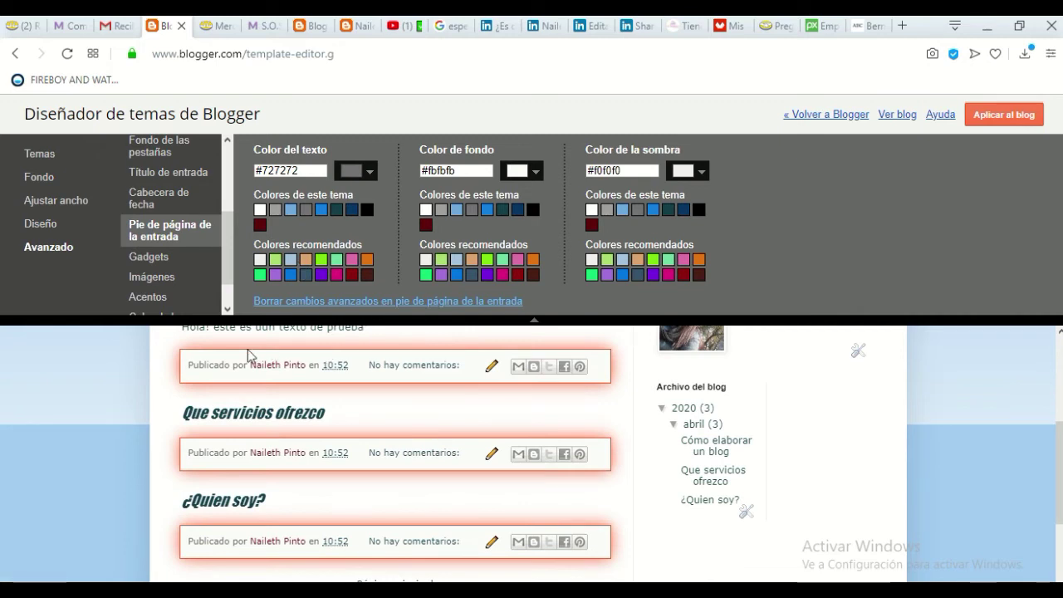
{"action": "left_click", "coordinate": [372, 172]}
{"action": "left_click_drag", "start_coordinate": [425, 283], "coordinate": [417, 322]}
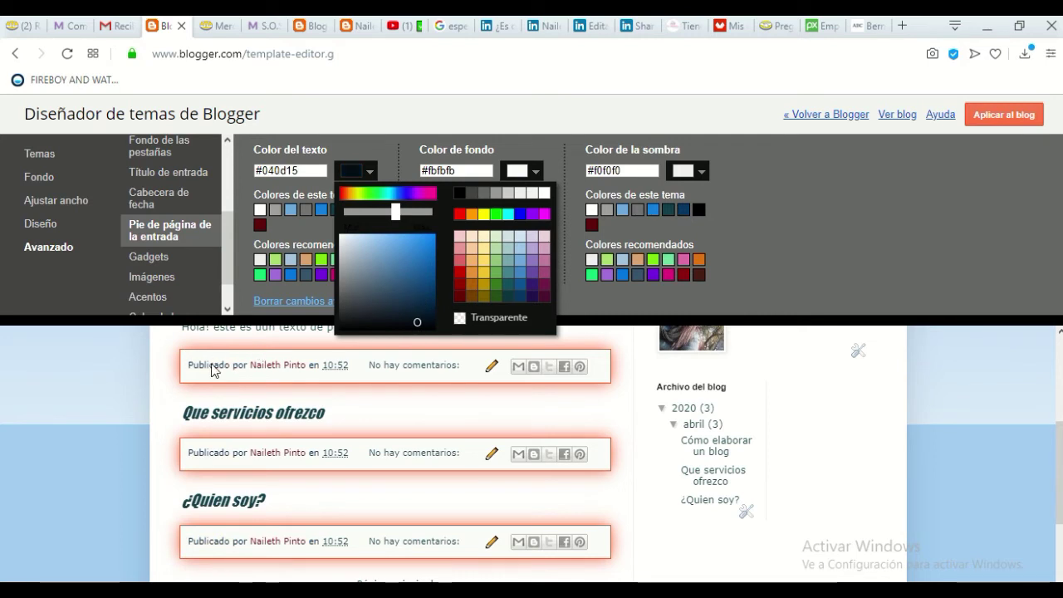
{"action": "left_click", "coordinate": [461, 272]}
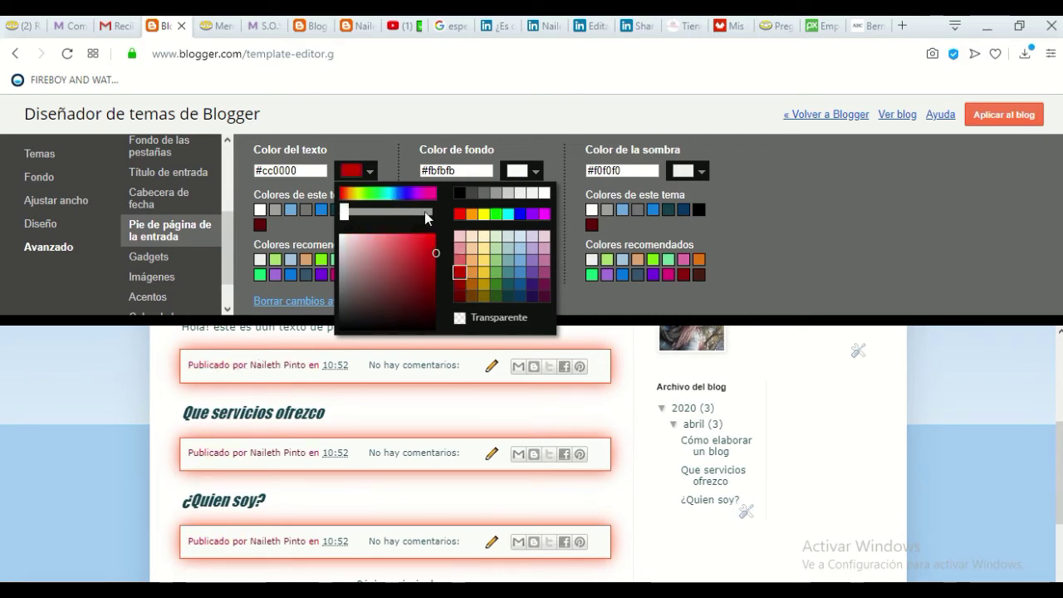
{"action": "left_click", "coordinate": [572, 307]}
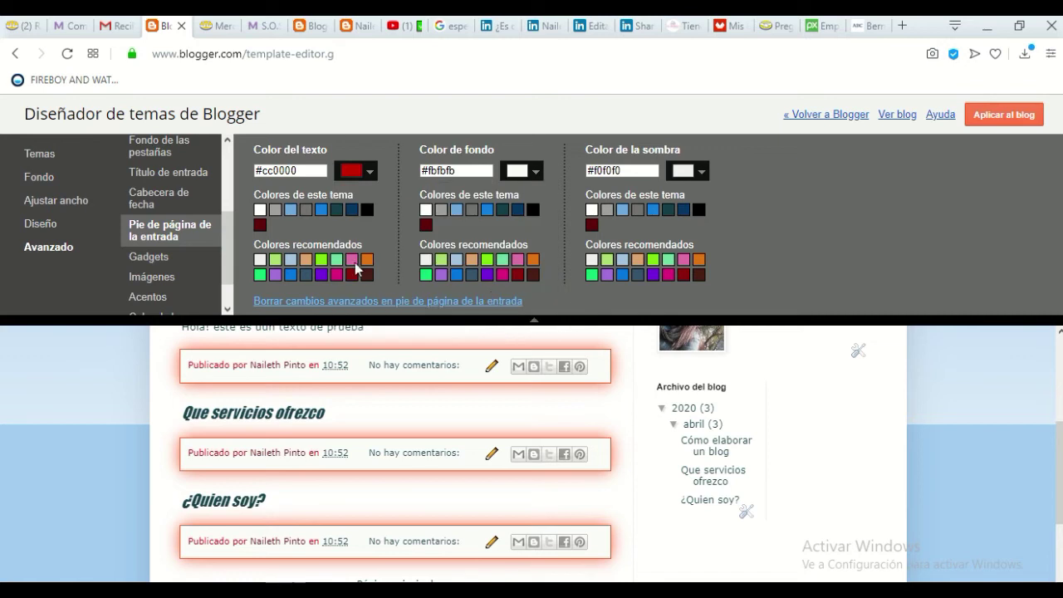
{"action": "left_click", "coordinate": [322, 211]}
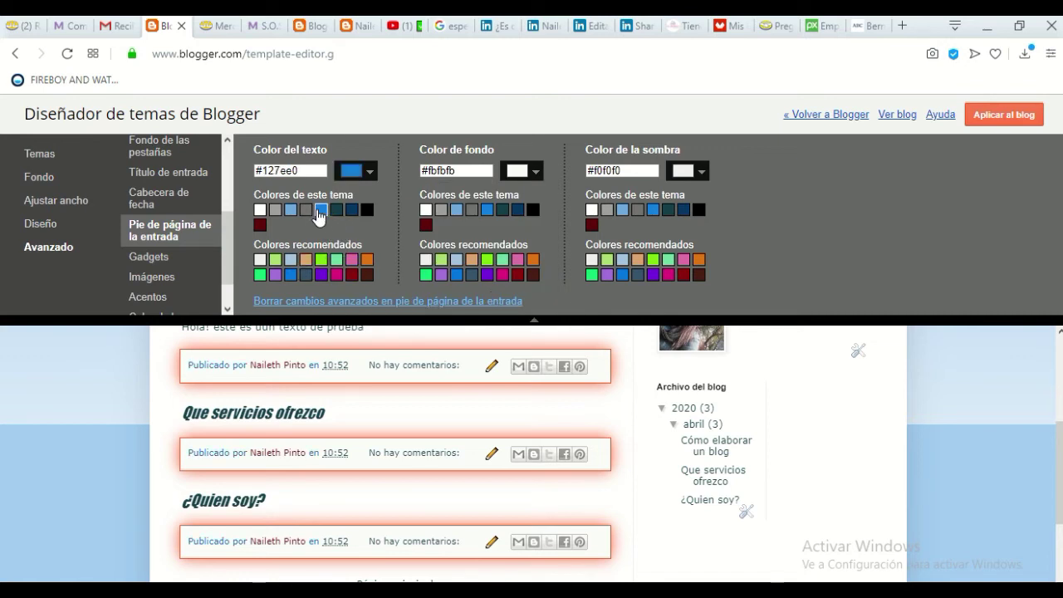
- Set the post footer's background color to light blue #a5c2dc, trying #660000, transparent and #6fa8dc along the way
{"action": "left_click", "coordinate": [522, 172]}
{"action": "left_click", "coordinate": [626, 297]}
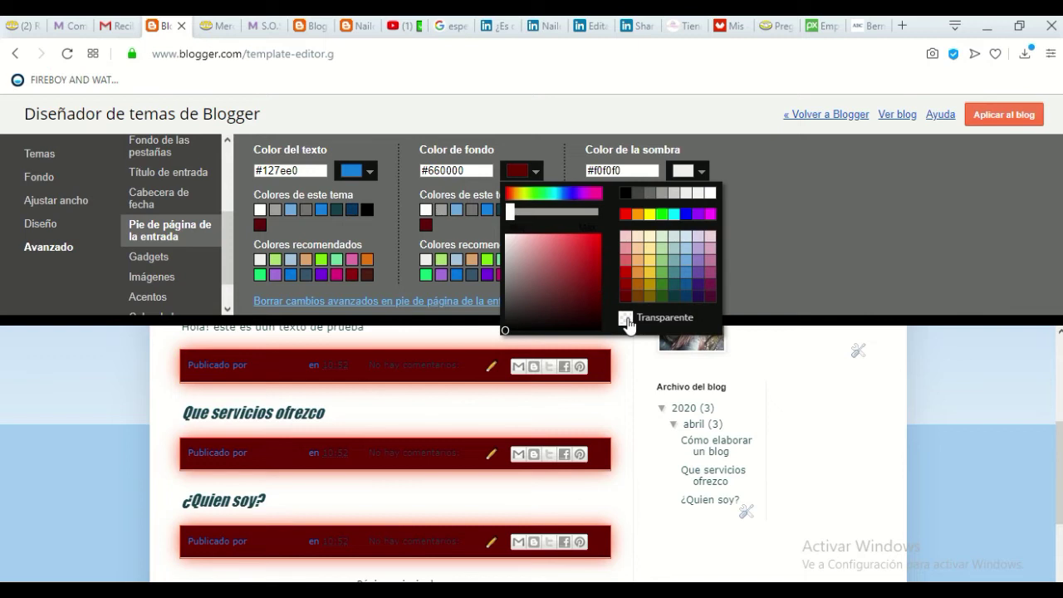
{"action": "left_click", "coordinate": [626, 319]}
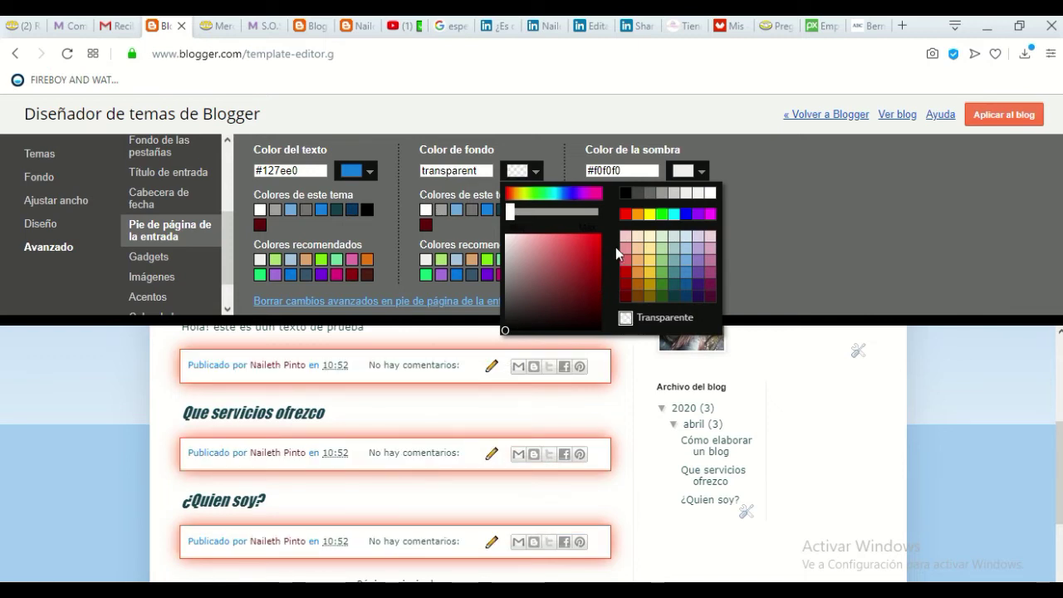
{"action": "left_click", "coordinate": [793, 210]}
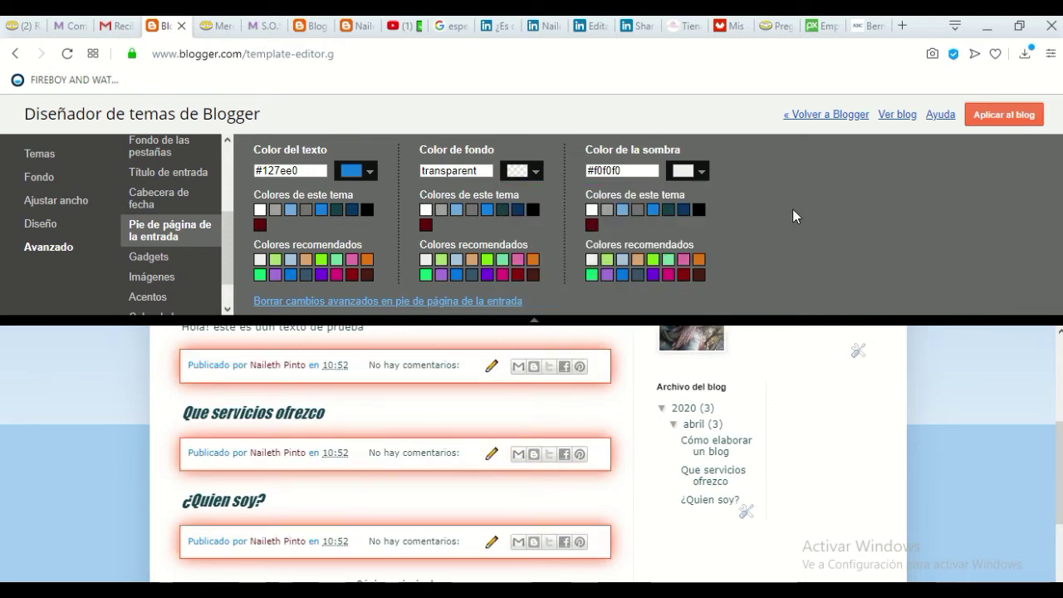
{"action": "left_click", "coordinate": [456, 210]}
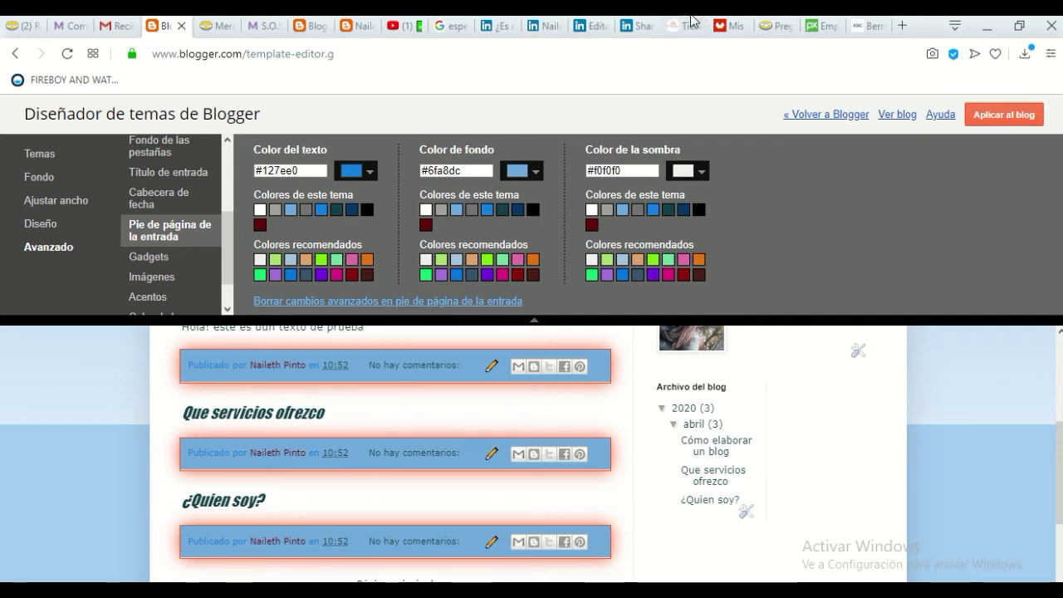
{"action": "left_click", "coordinate": [457, 260]}
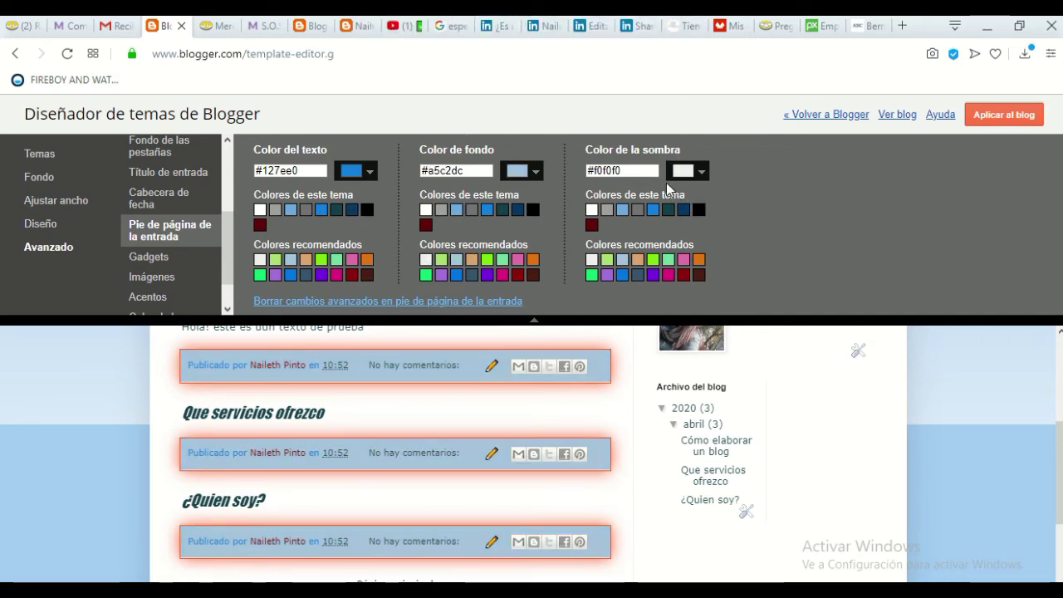
- Set the post footer's shadow color to transparent, trying #ffd966, #3d85c6 and #990000 along the way
{"action": "left_click", "coordinate": [702, 172]}
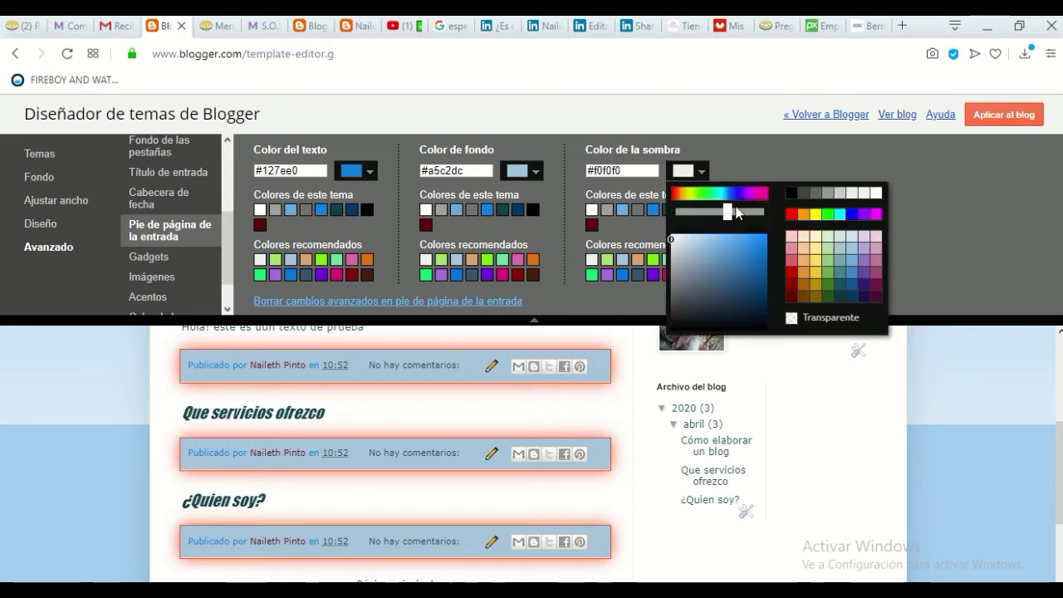
{"action": "left_click", "coordinate": [815, 261]}
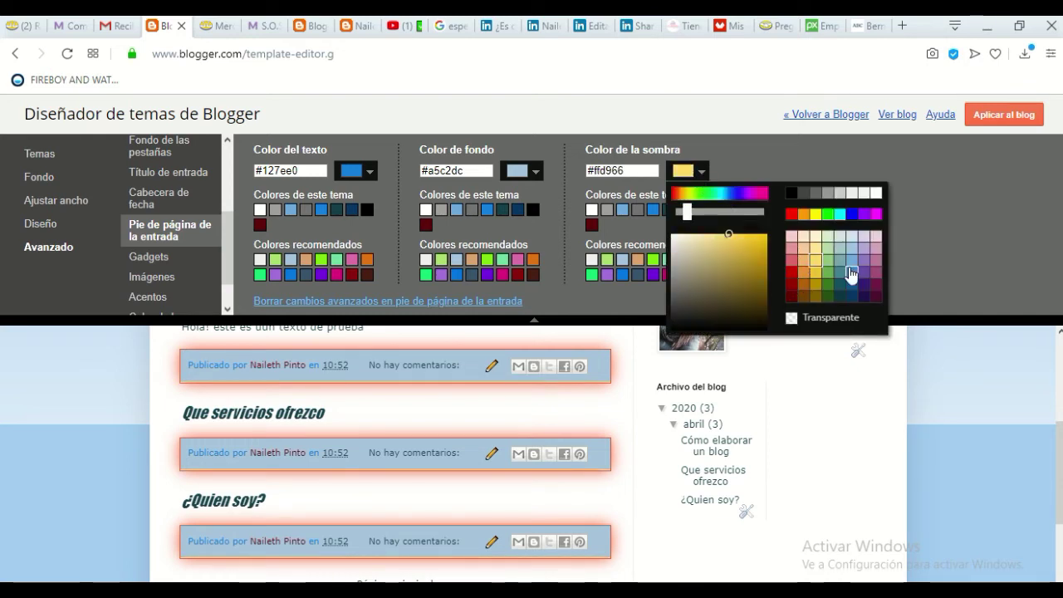
{"action": "left_click", "coordinate": [852, 273]}
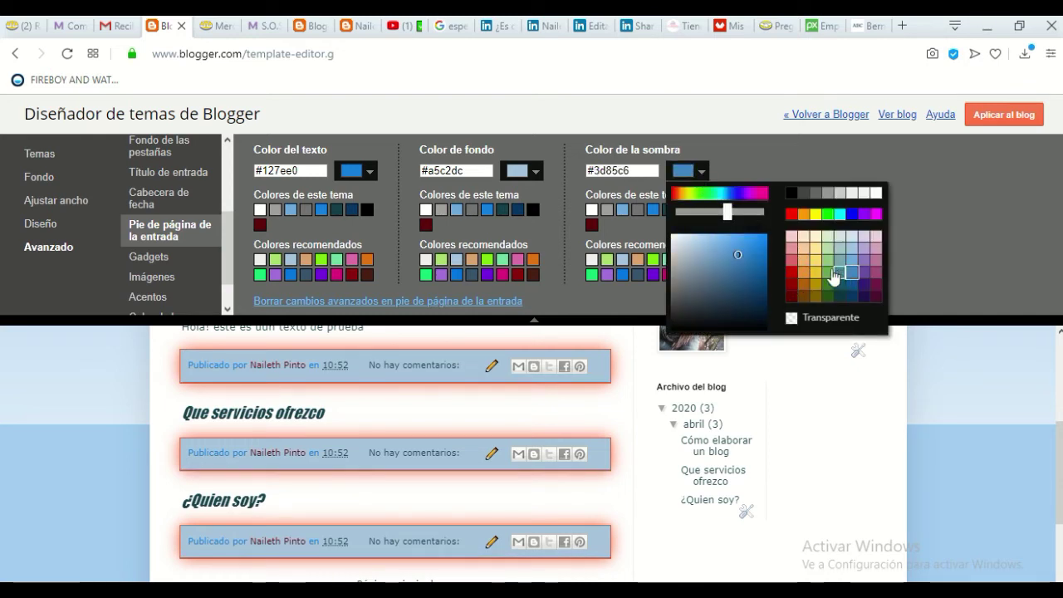
{"action": "left_click", "coordinate": [791, 285]}
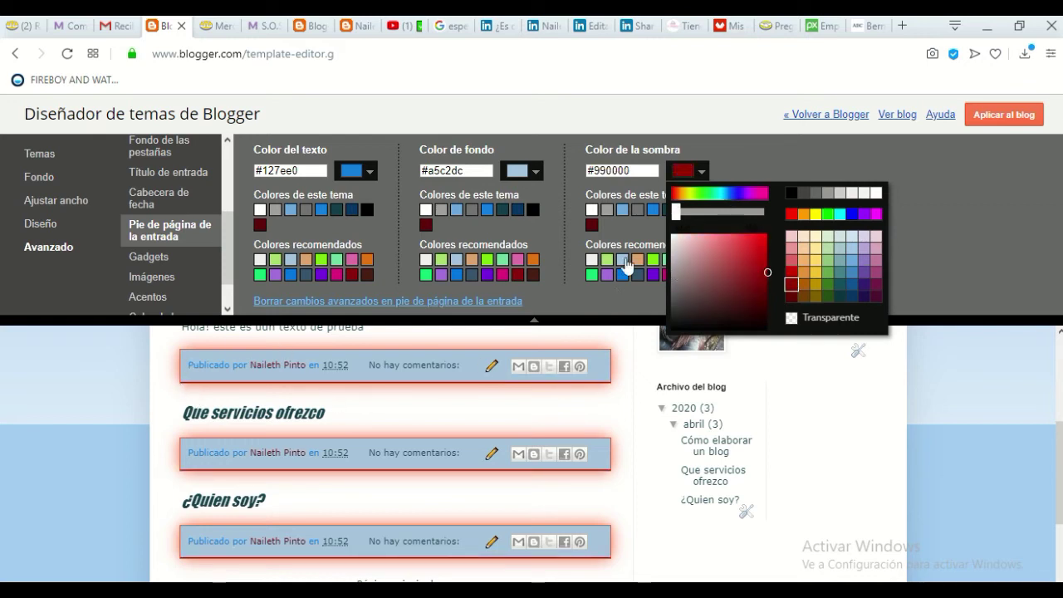
{"action": "left_click", "coordinate": [810, 318]}
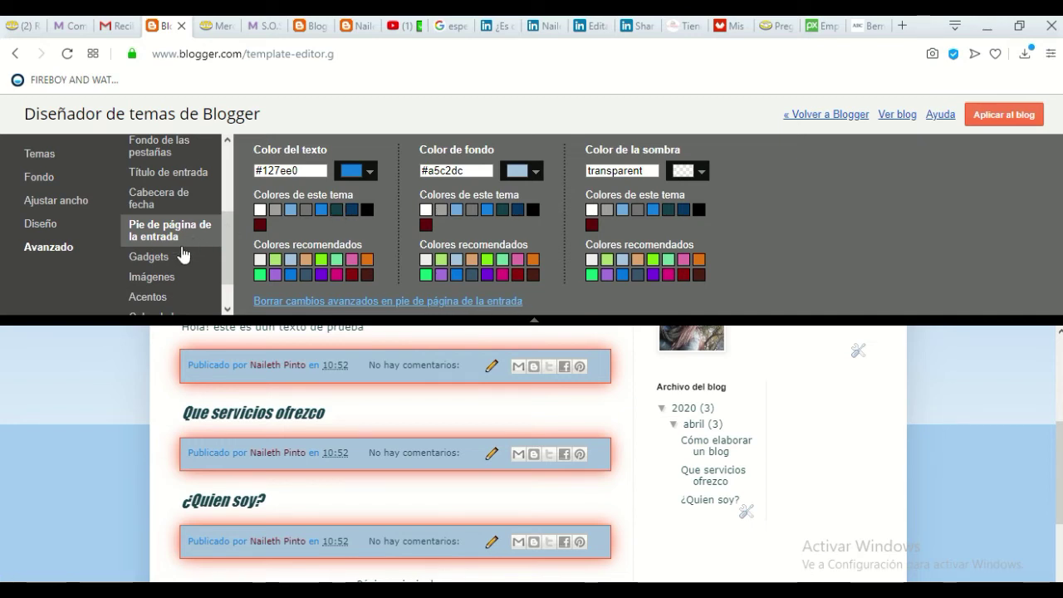
- Examine the gadget settings and find the sidebar titles they affect in the blog preview
{"action": "left_click", "coordinate": [158, 259]}
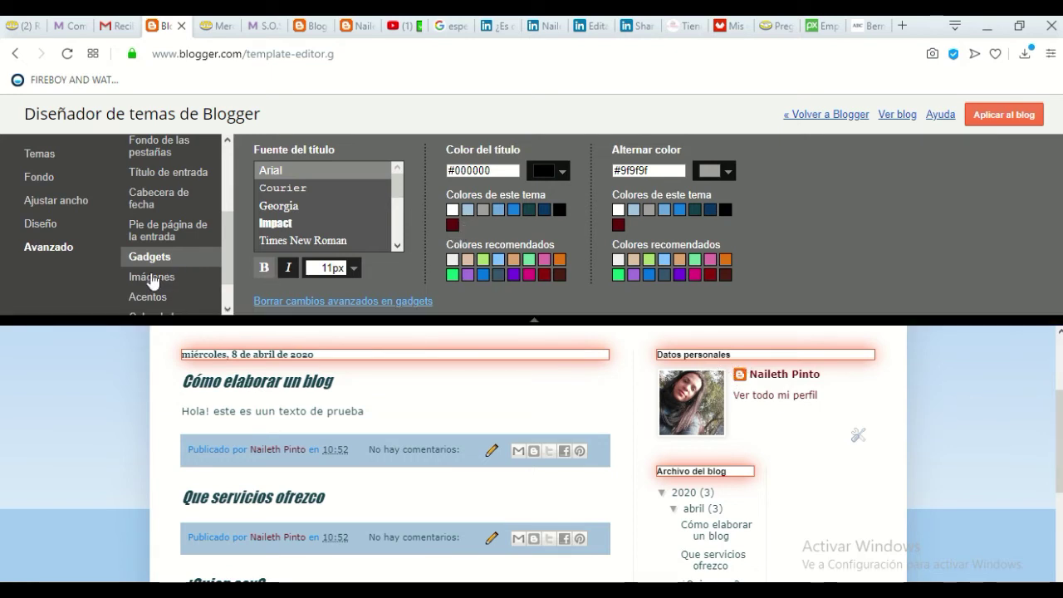
{"action": "left_click", "coordinate": [163, 232]}
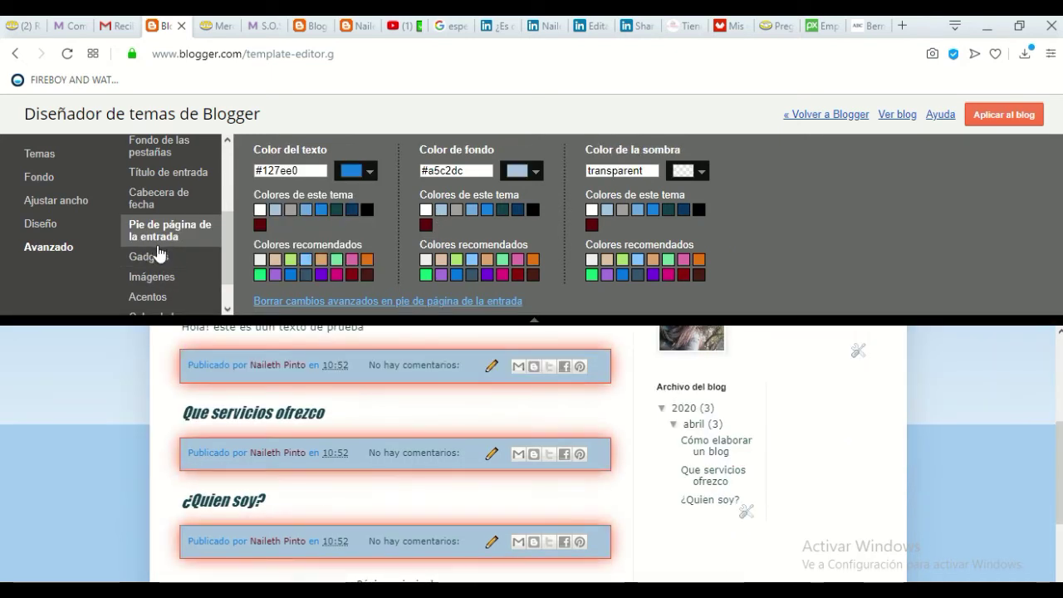
{"action": "left_click", "coordinate": [161, 257]}
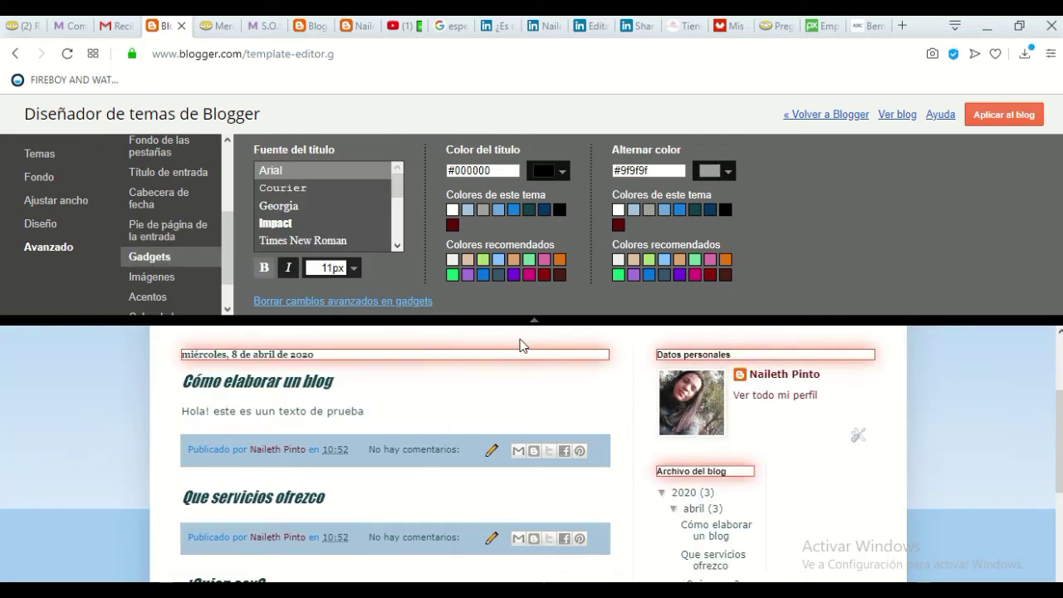
{"action": "scroll", "coordinate": [674, 414], "scroll_direction": "down", "scroll_amount": 1}
{"action": "scroll", "coordinate": [675, 413], "scroll_direction": "down", "scroll_amount": 1}
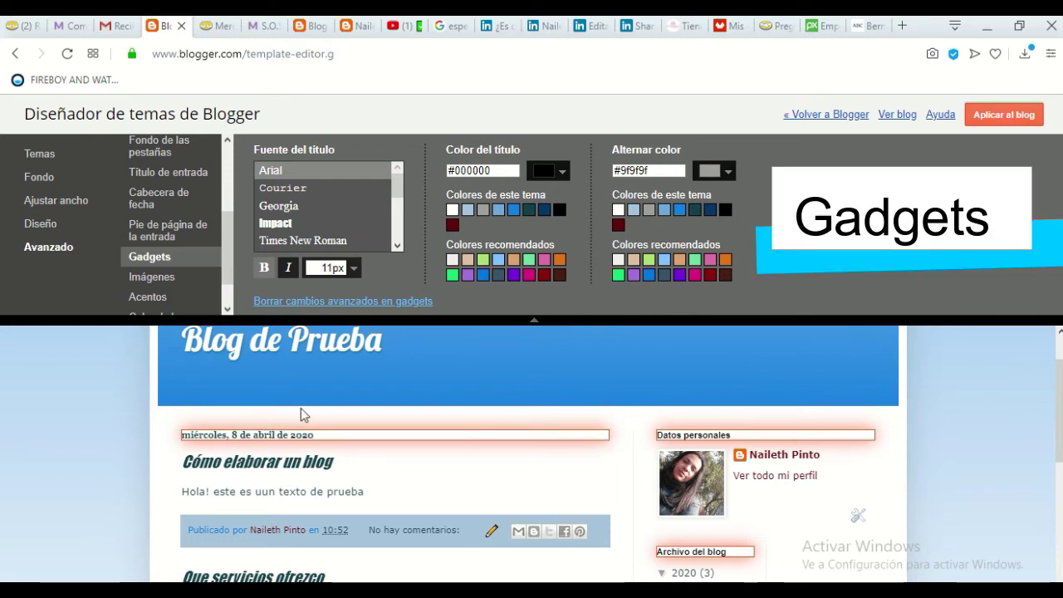
{"action": "scroll", "coordinate": [818, 549], "scroll_direction": "down", "scroll_amount": 1}
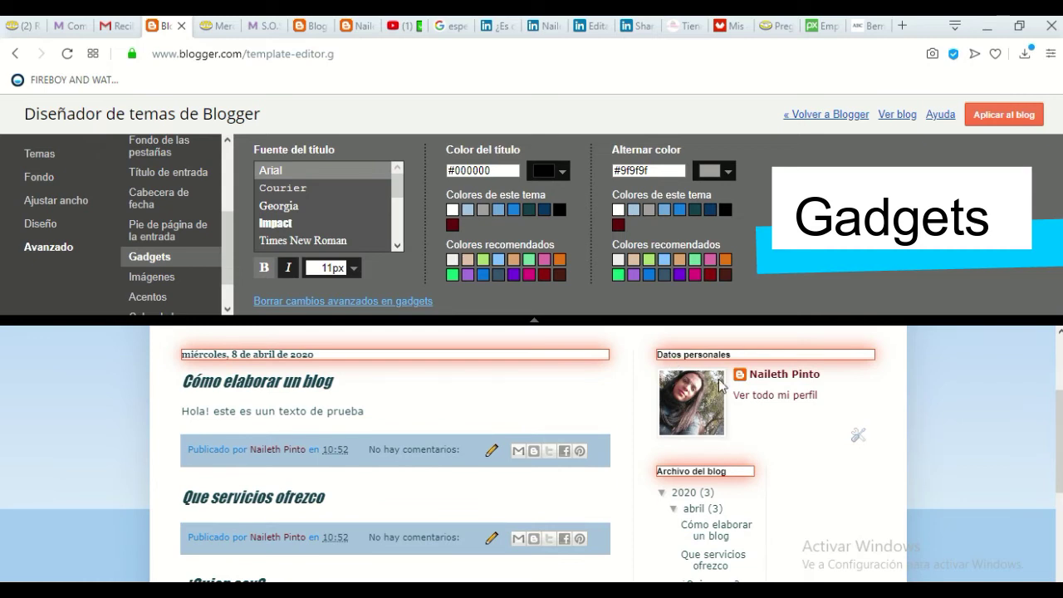
{"action": "scroll", "coordinate": [745, 472], "scroll_direction": "down", "scroll_amount": 1}
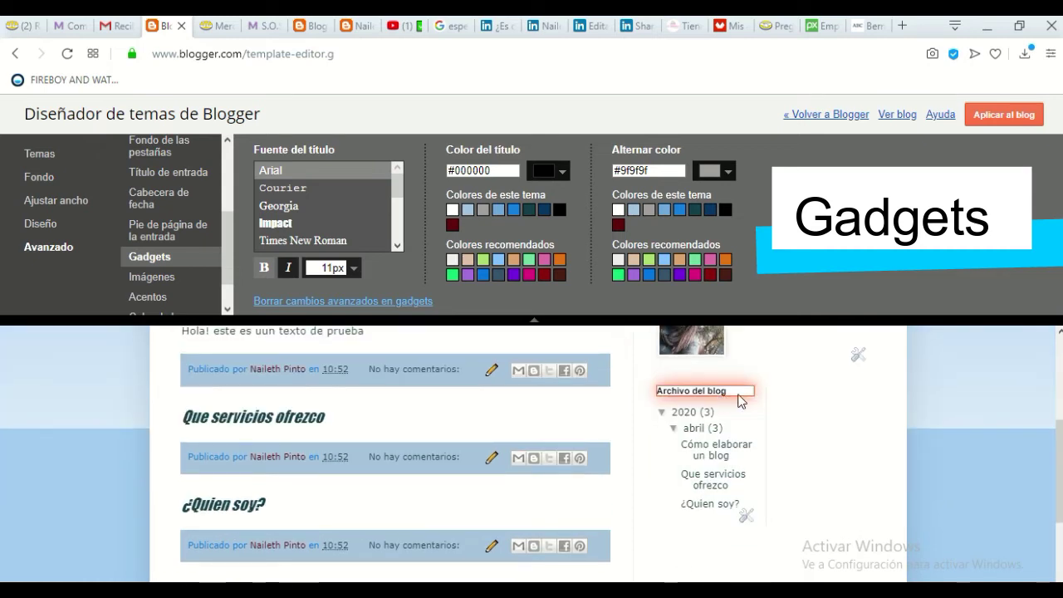
{"action": "scroll", "coordinate": [735, 415], "scroll_direction": "down", "scroll_amount": 1}
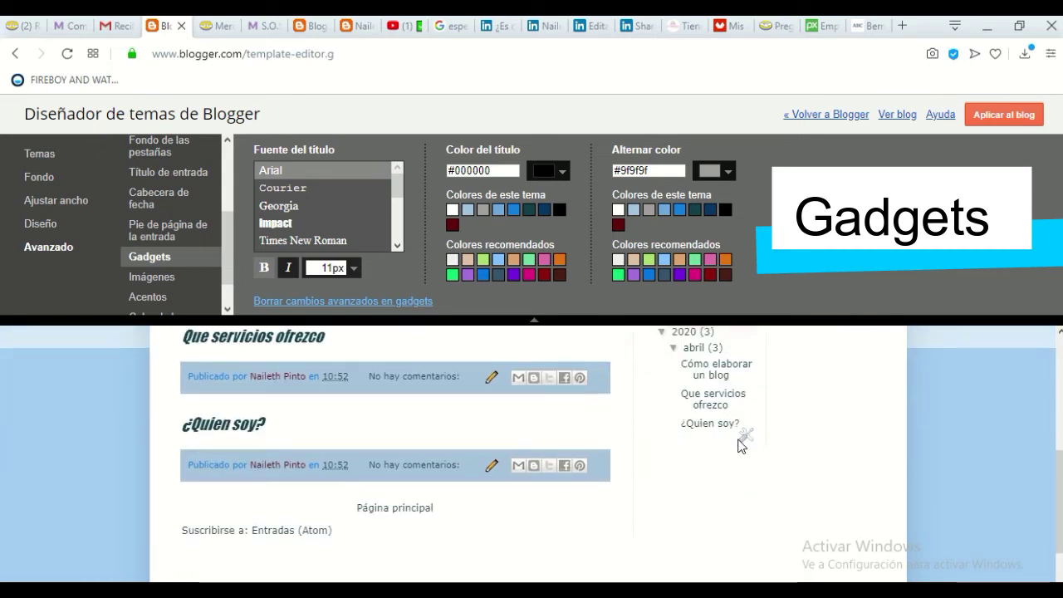
{"action": "scroll", "coordinate": [809, 454], "scroll_direction": "up", "scroll_amount": 2}
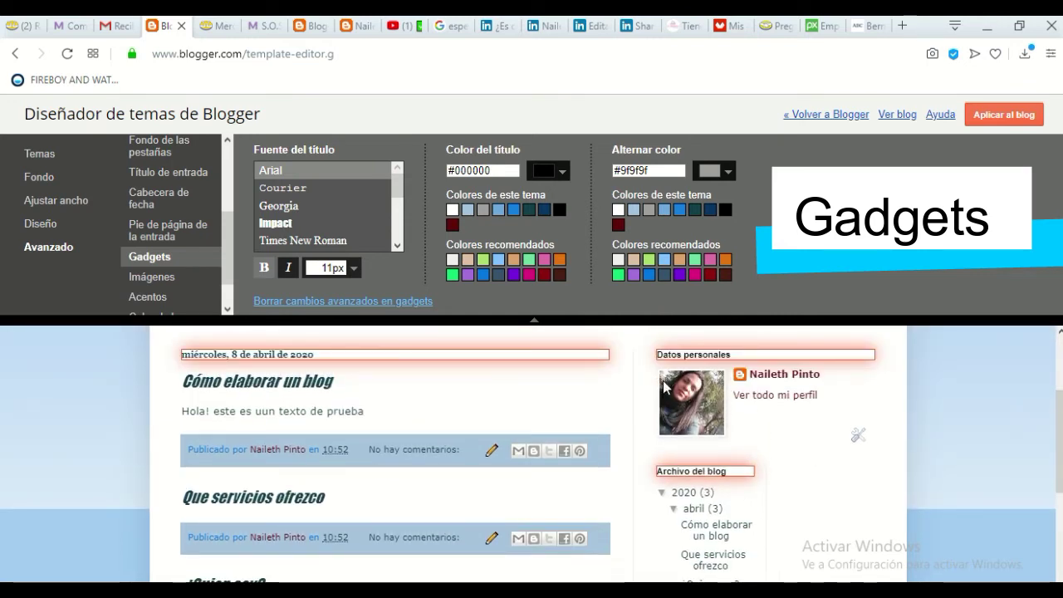
- Set the gadget titles' font to Courier, trying Impact along the way, and check it in the blog preview
{"action": "left_click", "coordinate": [291, 225]}
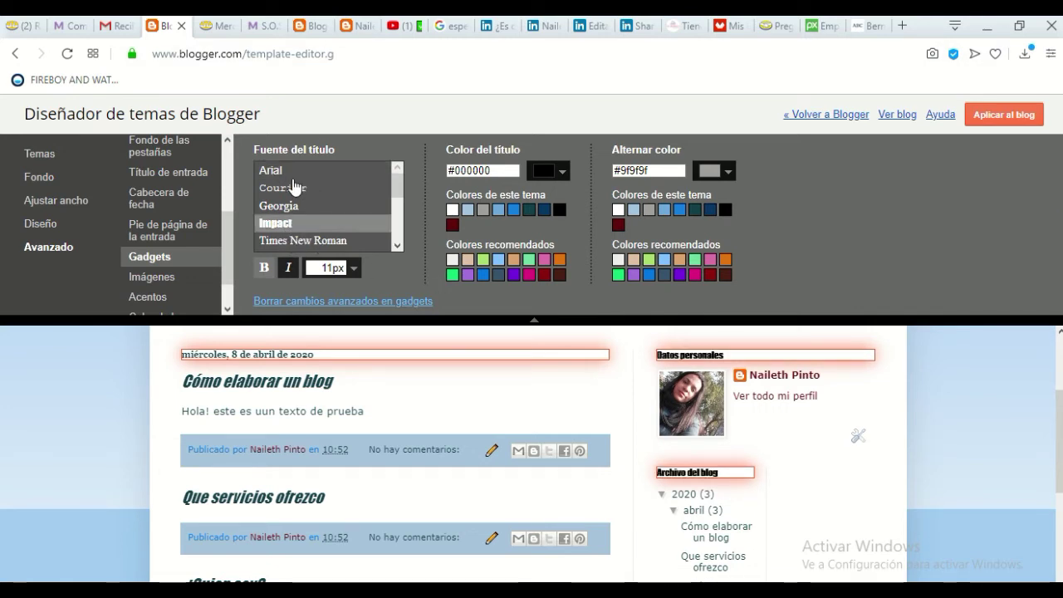
{"action": "left_click", "coordinate": [285, 197]}
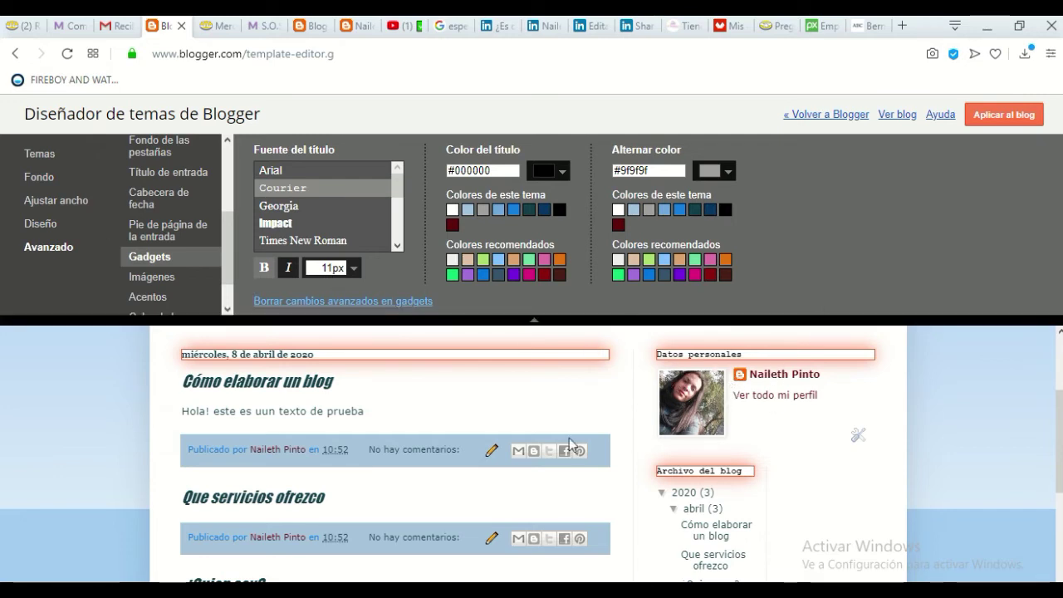
{"action": "scroll", "coordinate": [688, 427], "scroll_direction": "down", "scroll_amount": 1}
{"action": "scroll", "coordinate": [705, 421], "scroll_direction": "up", "scroll_amount": 1}
{"action": "scroll", "coordinate": [797, 480], "scroll_direction": "down", "scroll_amount": 1}
{"action": "scroll", "coordinate": [753, 501], "scroll_direction": "up", "scroll_amount": 1}
{"action": "scroll", "coordinate": [807, 411], "scroll_direction": "down", "scroll_amount": 1}
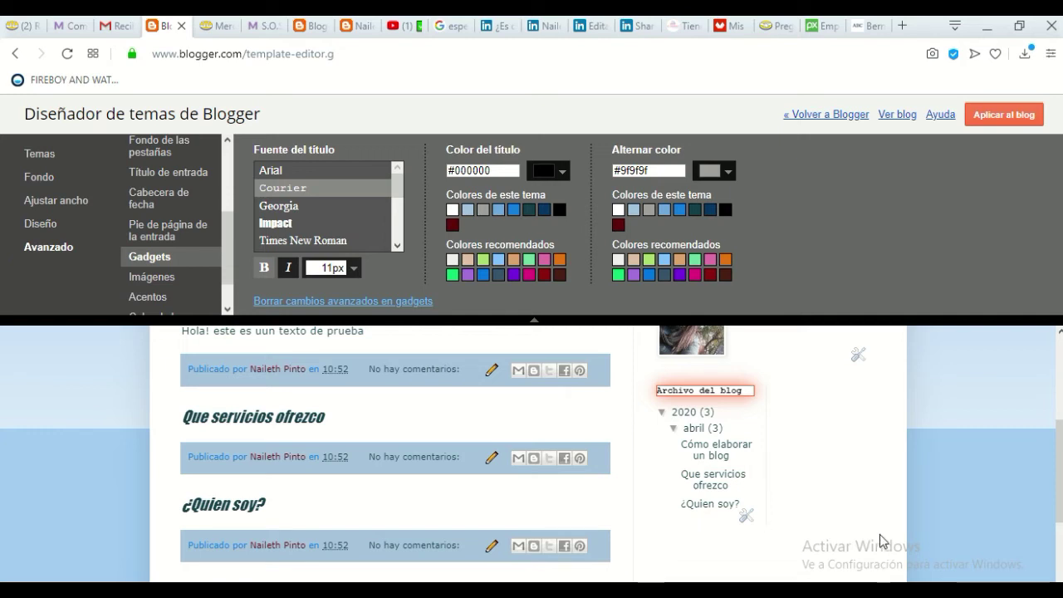
{"action": "scroll", "coordinate": [882, 525], "scroll_direction": "down", "scroll_amount": 2}
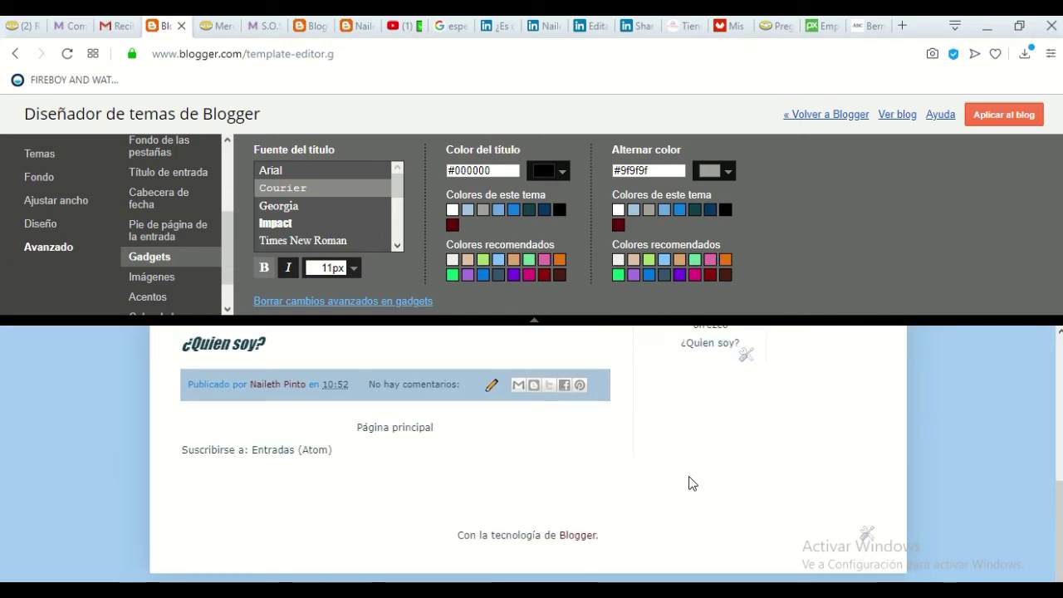
{"action": "scroll", "coordinate": [703, 405], "scroll_direction": "up", "scroll_amount": 3}
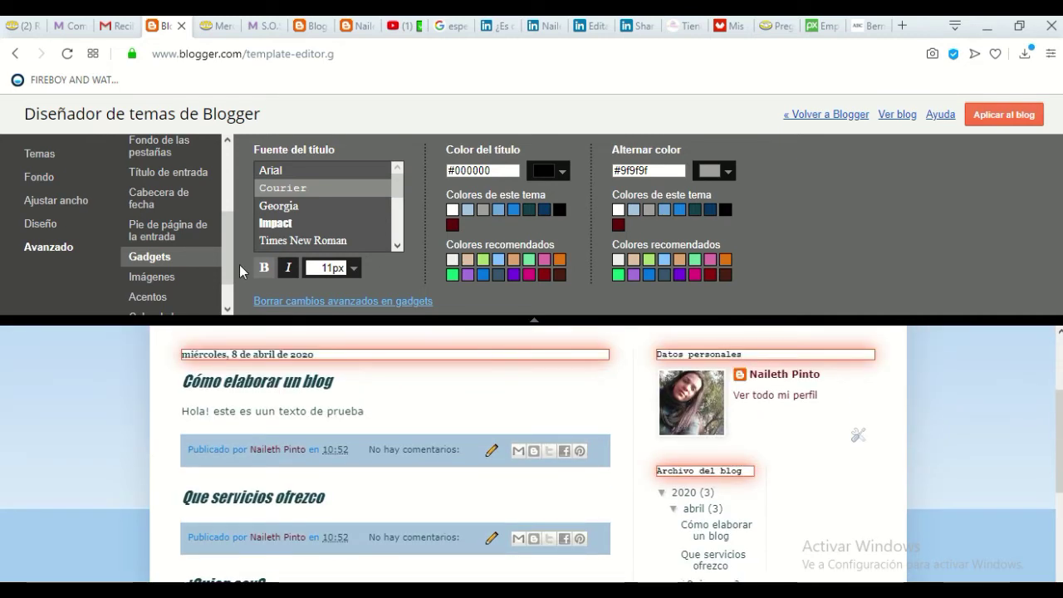
- Set the background color of the blog's images to the theme's light blue #6fa8dc
{"action": "left_click", "coordinate": [158, 283]}
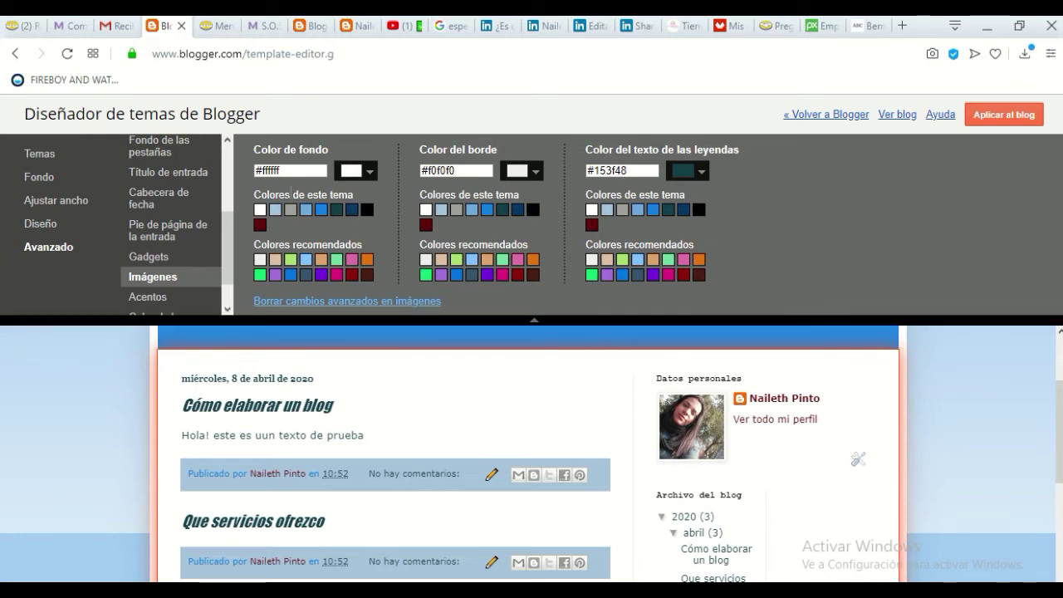
{"action": "left_click", "coordinate": [304, 211]}
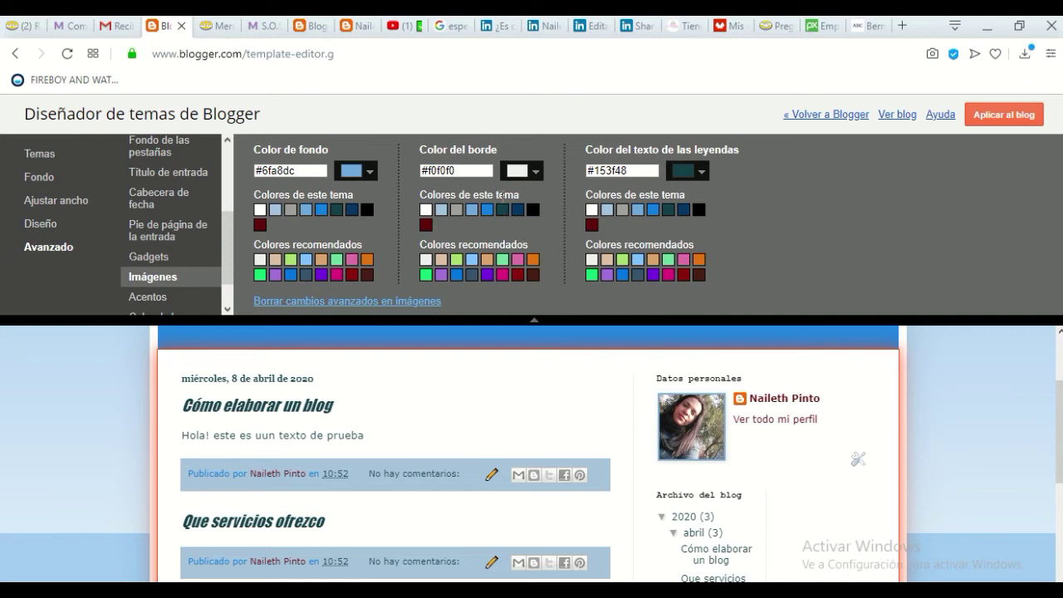
- Try #8e0d0d for the image border and #5f0909 for the caption text, and clear all advanced image changes
{"action": "left_click", "coordinate": [517, 277]}
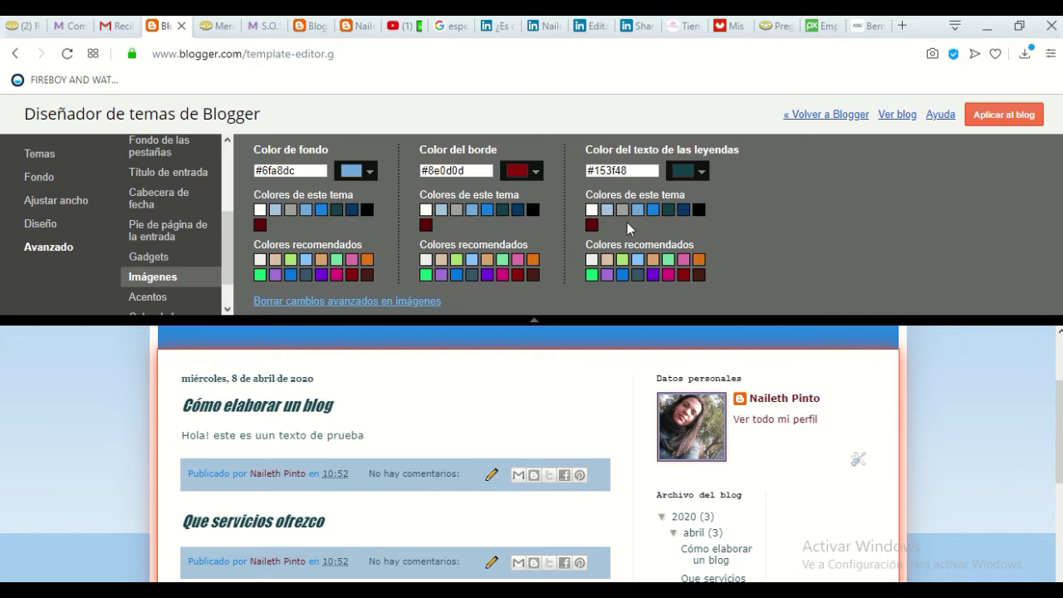
{"action": "left_click", "coordinate": [591, 225]}
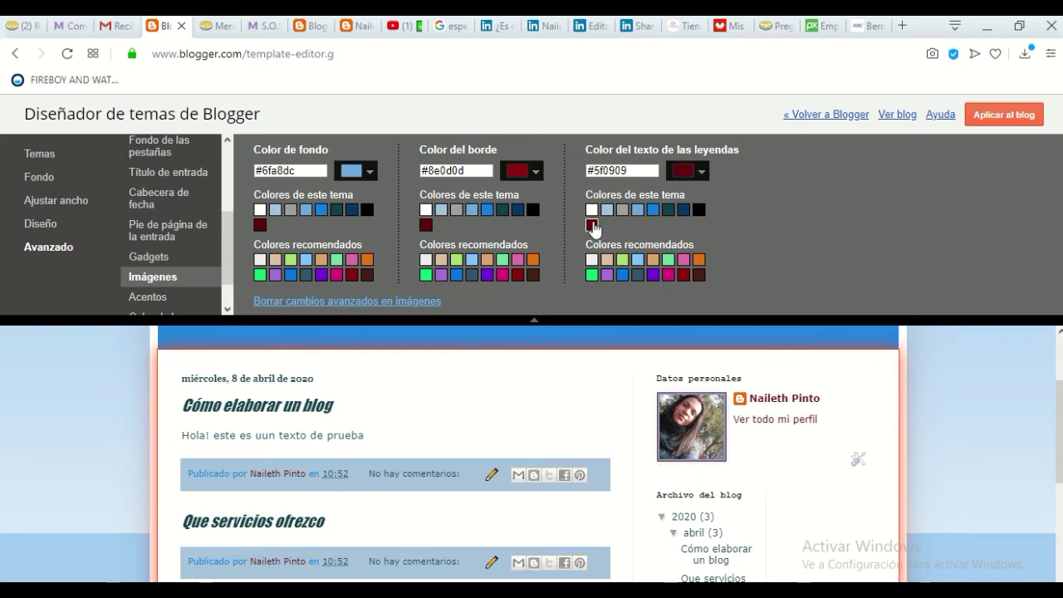
{"action": "left_click", "coordinate": [351, 304]}
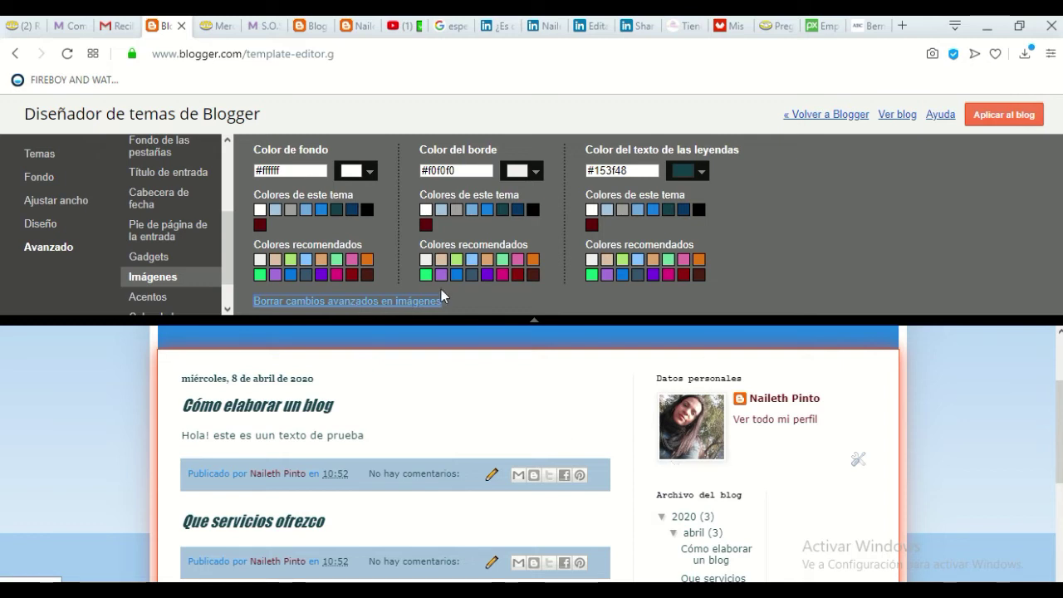
- Look at the accent colors and set the mobile button color to #365c63
{"action": "scroll", "coordinate": [168, 205], "scroll_direction": "down", "scroll_amount": 1}
{"action": "left_click", "coordinate": [152, 255]}
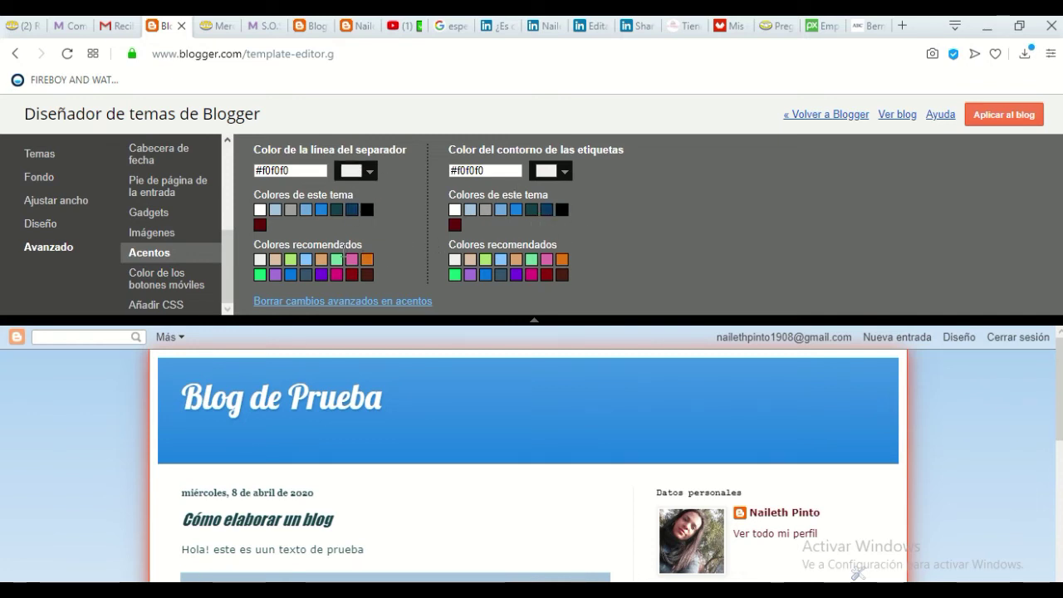
{"action": "left_click", "coordinate": [190, 284]}
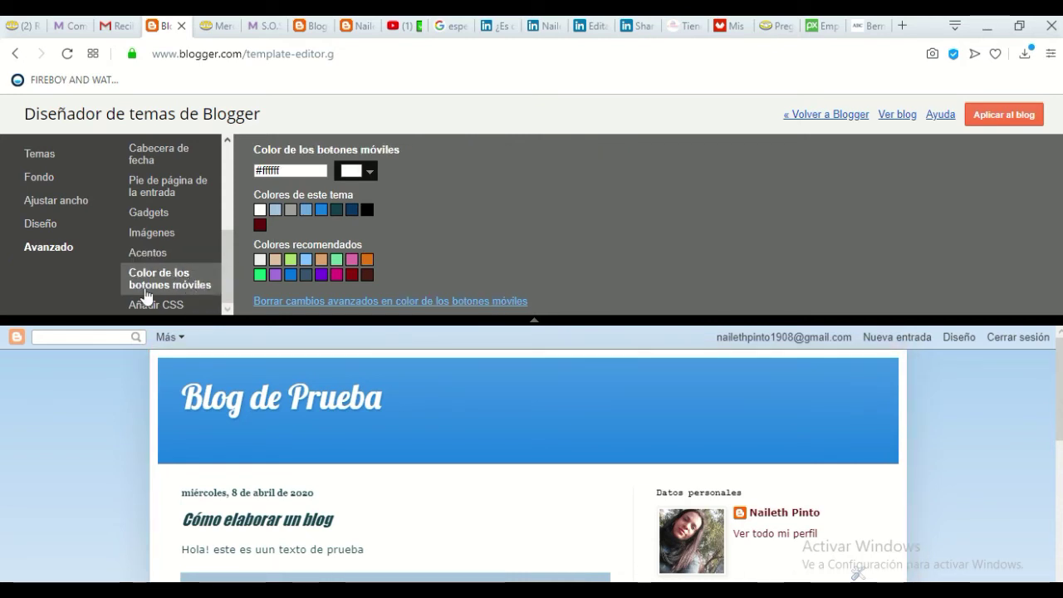
{"action": "left_click", "coordinate": [363, 177]}
{"action": "left_click_drag", "start_coordinate": [350, 262], "coordinate": [386, 291]}
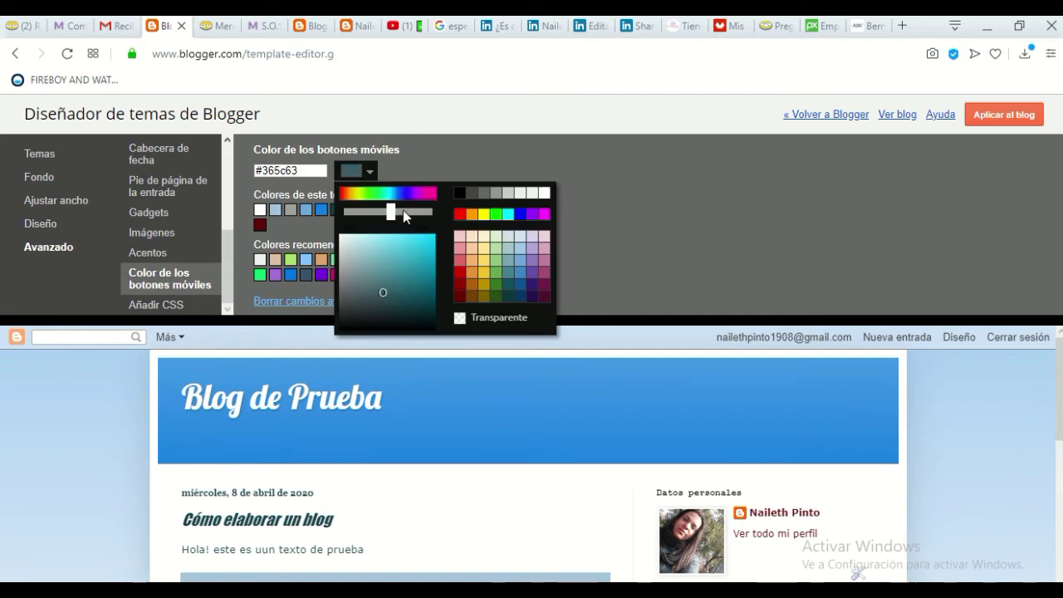
{"action": "left_click", "coordinate": [476, 137]}
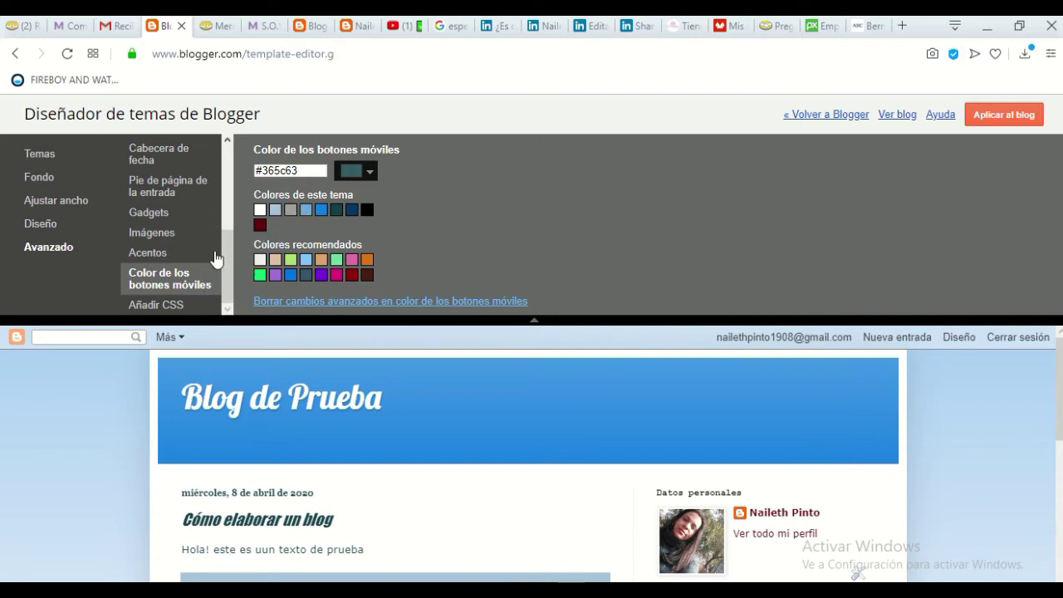
- View the custom CSS section, and leave the theme designer for the blog's layout (Diseño) page
{"action": "left_click", "coordinate": [165, 306]}
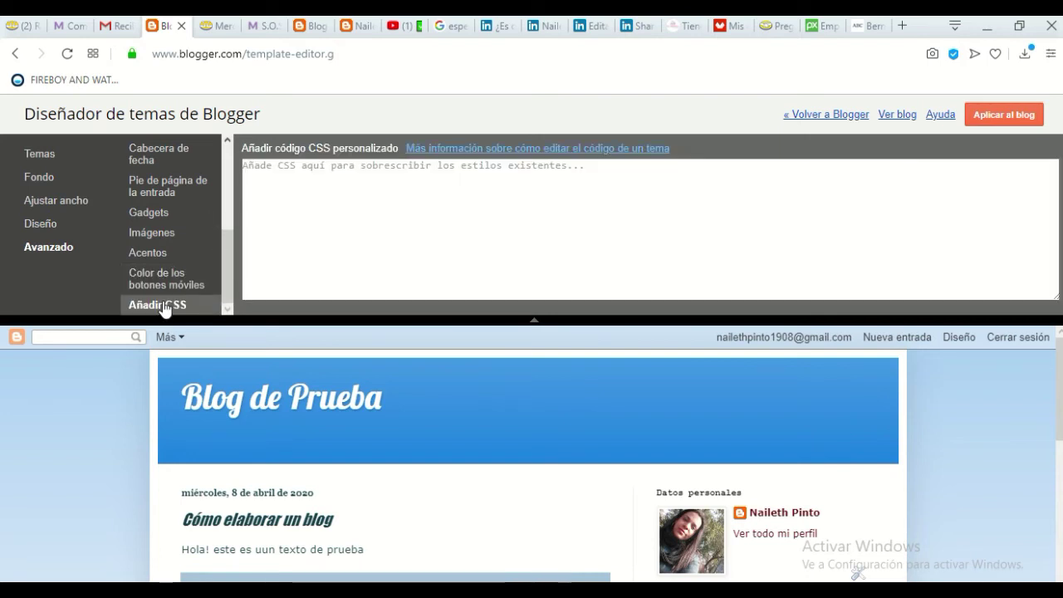
{"action": "left_click", "coordinate": [504, 182]}
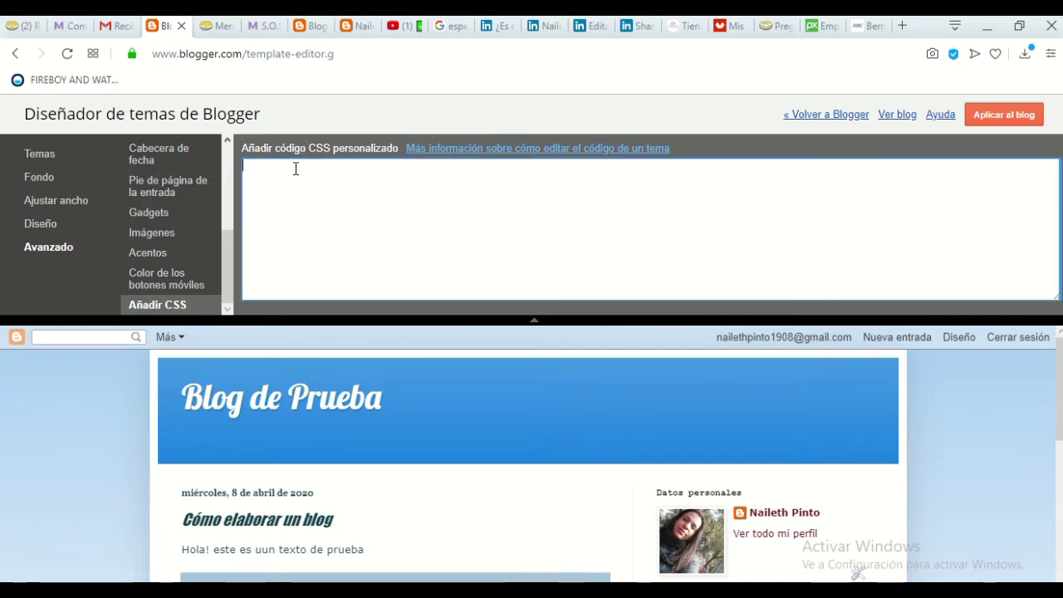
{"action": "left_click", "coordinate": [804, 114]}
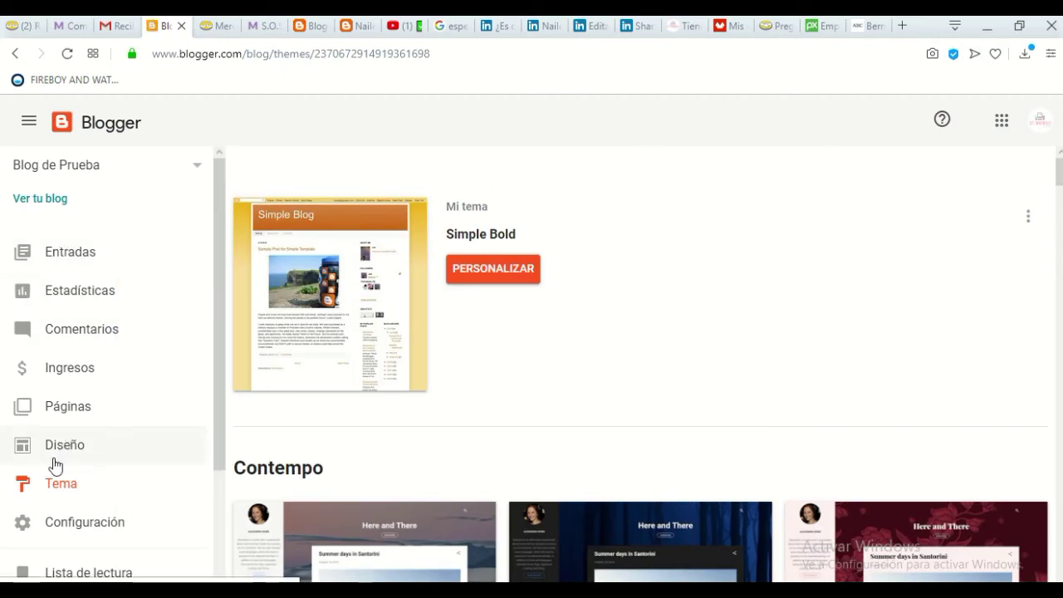
{"action": "scroll", "coordinate": [118, 453], "scroll_direction": "down", "scroll_amount": 1}
{"action": "left_click", "coordinate": [86, 363]}
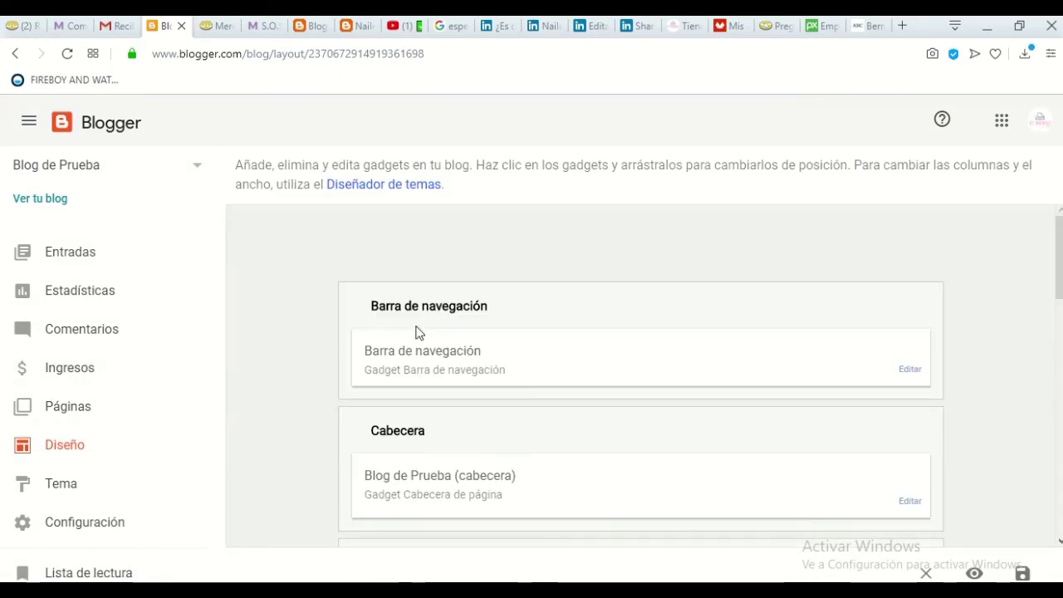
- Examine the layout's gadget sections and compare the navigation bar gadget with the published blog
{"action": "scroll", "coordinate": [592, 324], "scroll_direction": "down", "scroll_amount": 2}
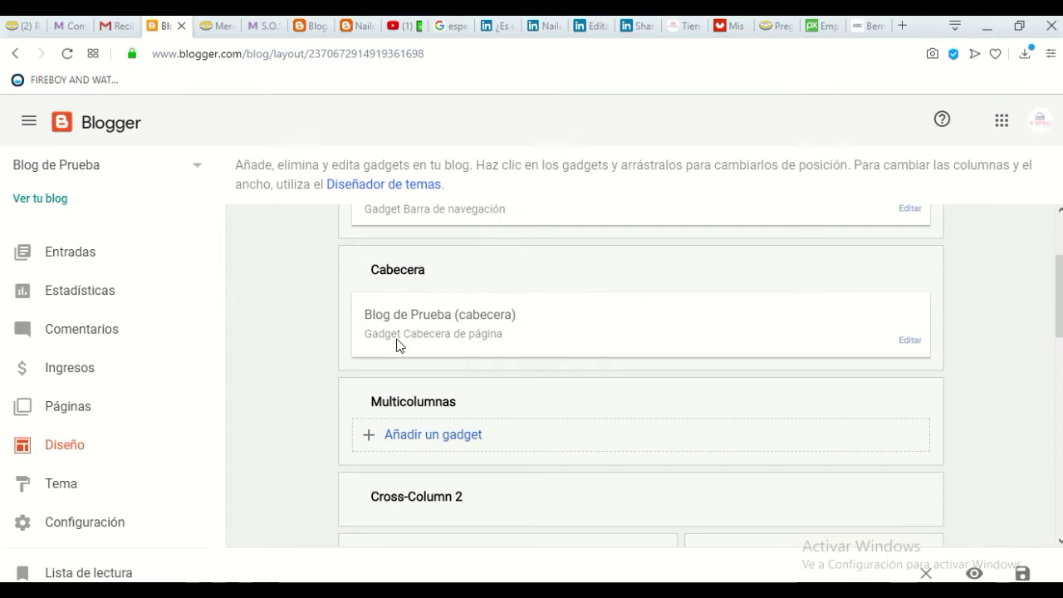
{"action": "scroll", "coordinate": [397, 345], "scroll_direction": "down", "scroll_amount": 3}
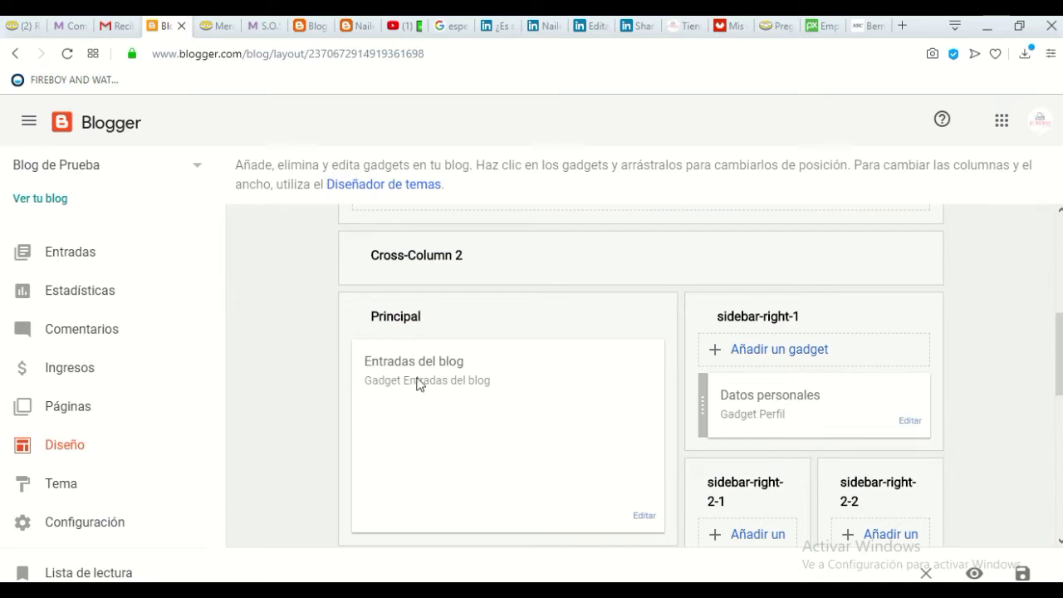
{"action": "scroll", "coordinate": [482, 396], "scroll_direction": "up", "scroll_amount": 3}
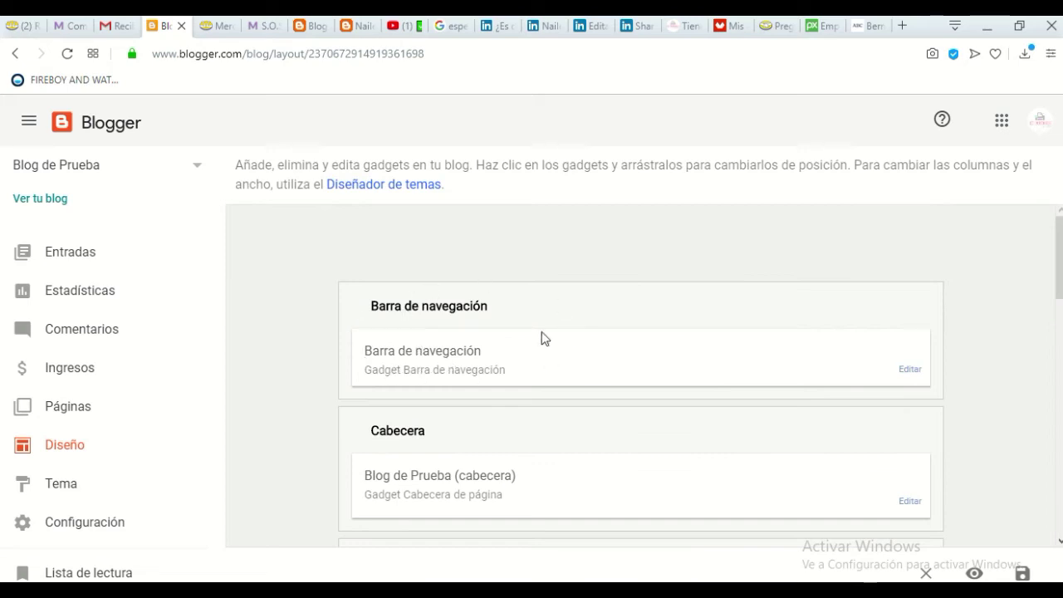
{"action": "left_click", "coordinate": [41, 201]}
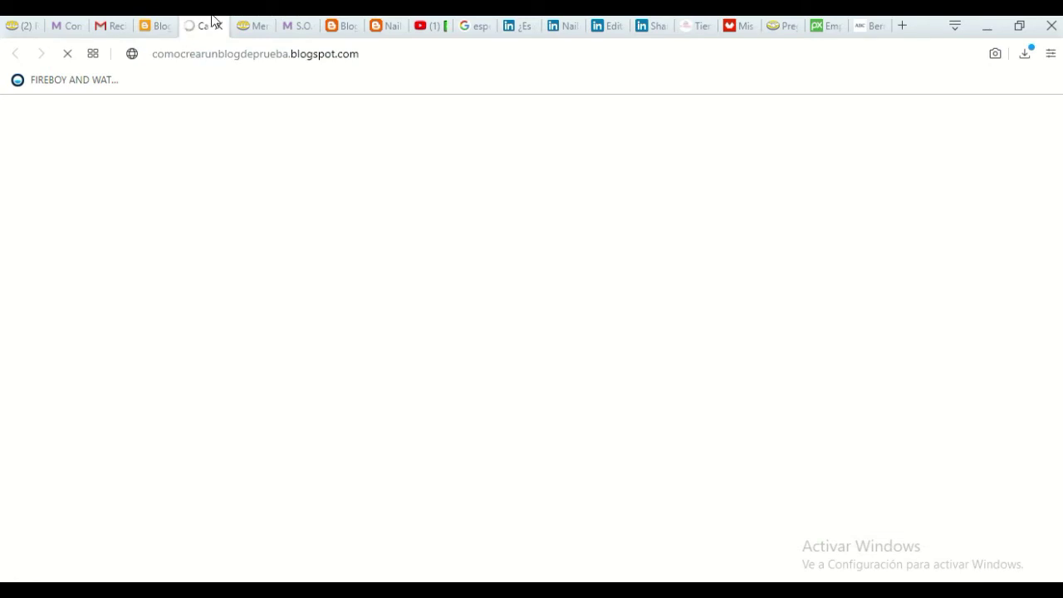
{"action": "mouse_move", "coordinate": [213, 20]}
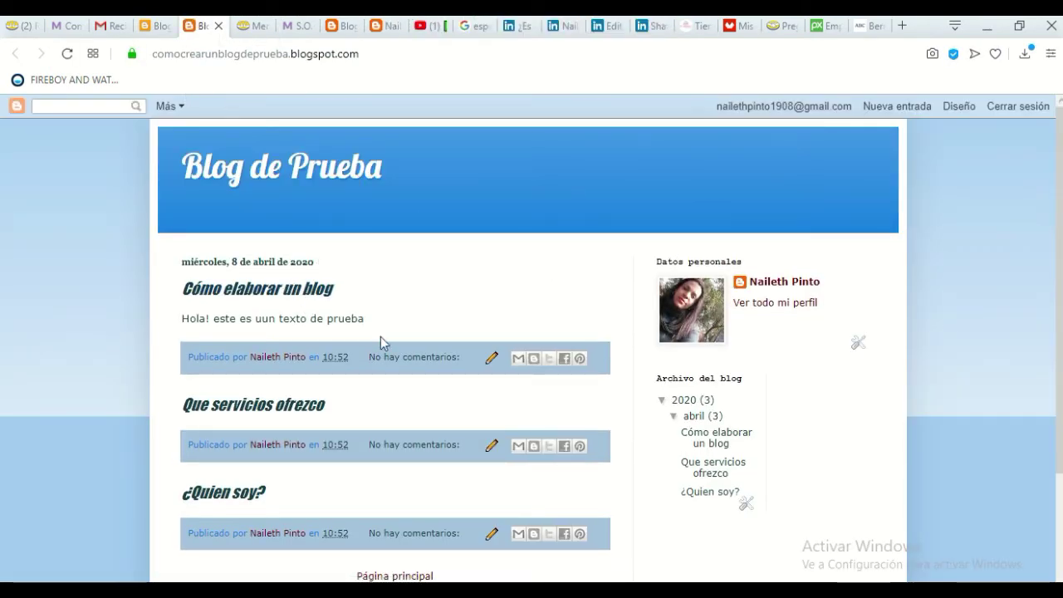
{"action": "scroll", "coordinate": [393, 349], "scroll_direction": "down", "scroll_amount": 2}
{"action": "scroll", "coordinate": [797, 301], "scroll_direction": "up", "scroll_amount": 2}
{"action": "left_click", "coordinate": [164, 25]}
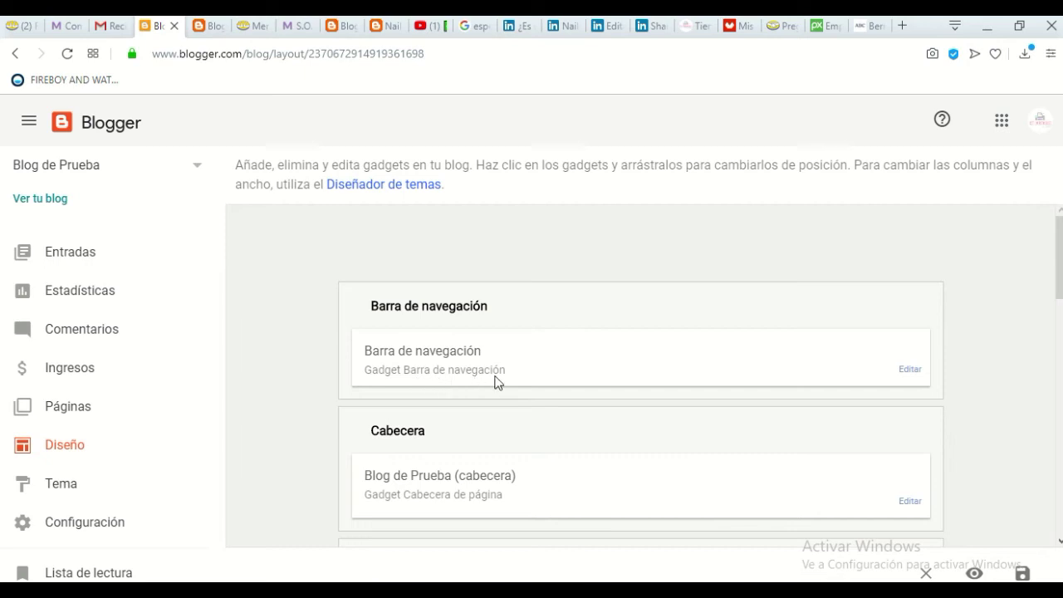
{"action": "left_click", "coordinate": [218, 30]}
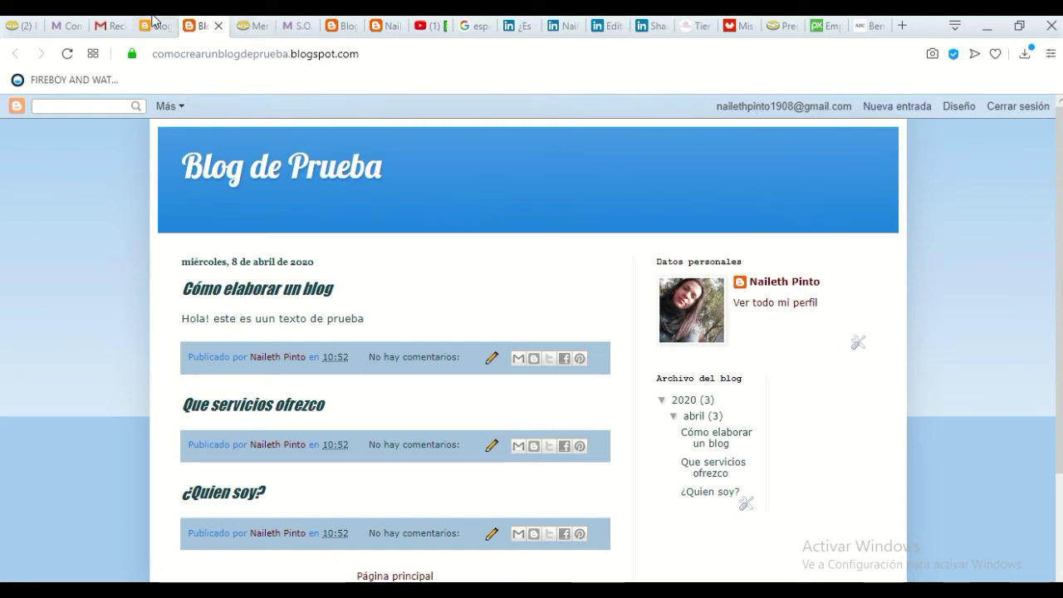
{"action": "left_click", "coordinate": [154, 21]}
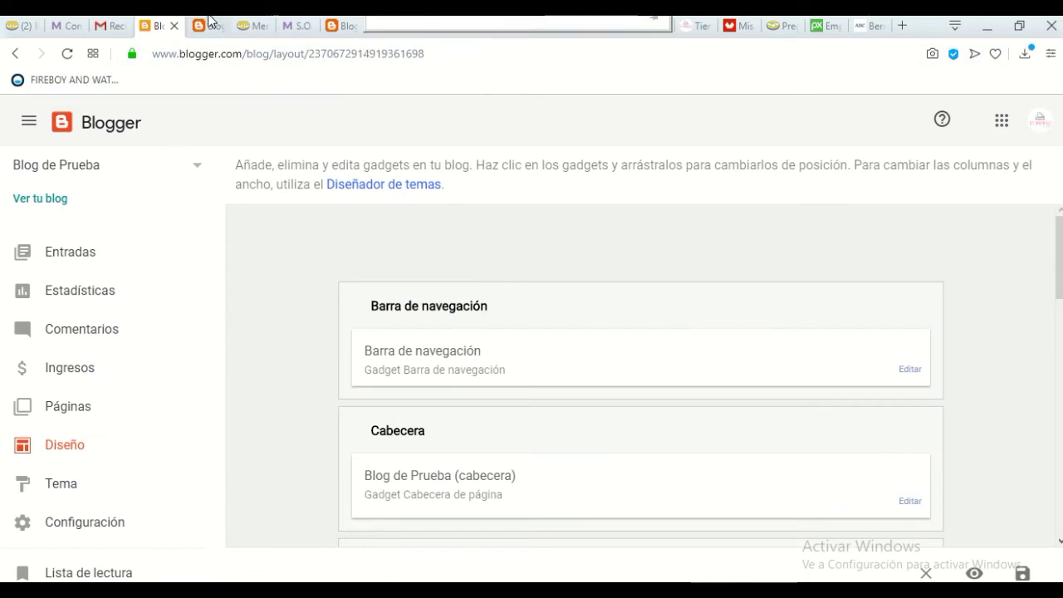
{"action": "left_click", "coordinate": [209, 21]}
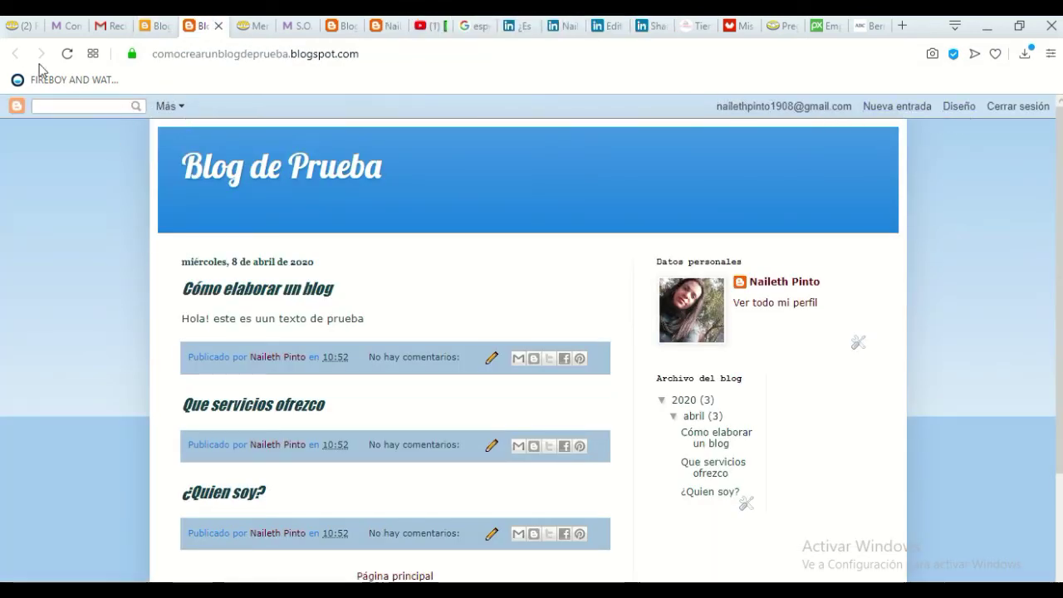
{"action": "left_click", "coordinate": [154, 26]}
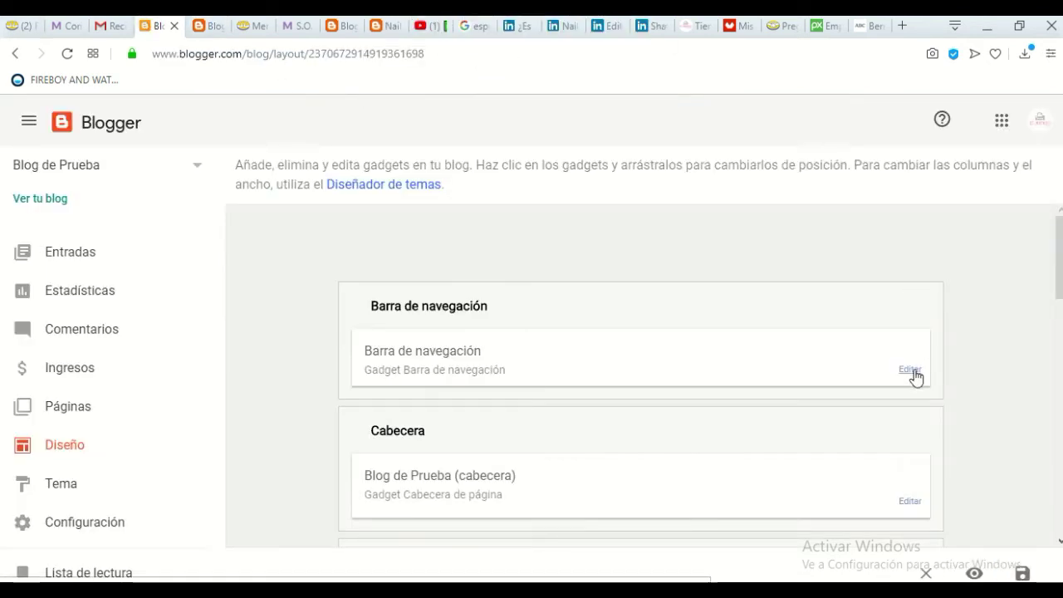
- Set the navigation bar gadget to "No" and save its configuration
{"action": "left_click", "coordinate": [910, 370]}
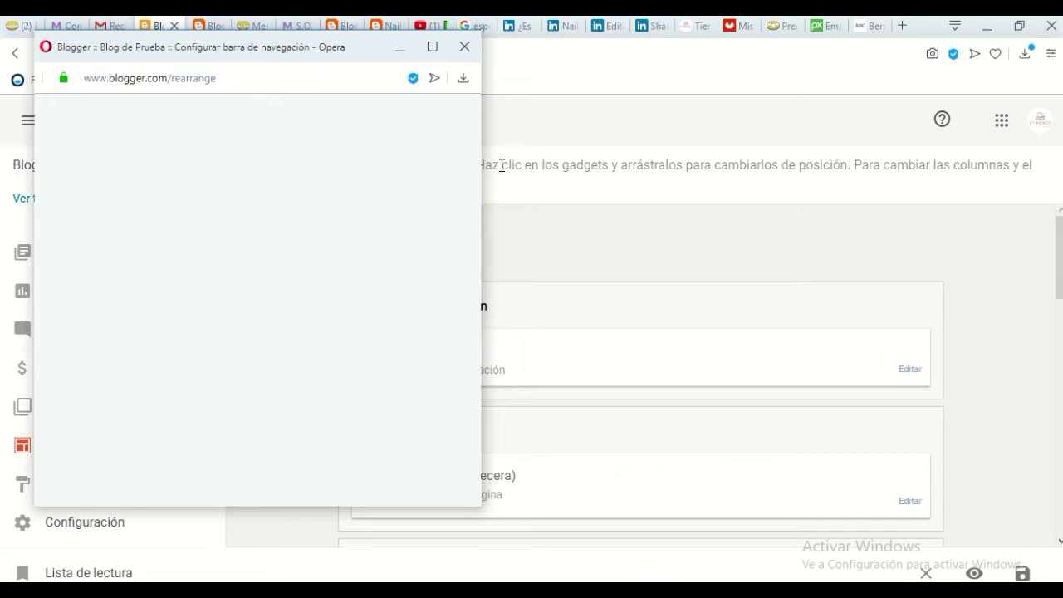
{"action": "scroll", "coordinate": [205, 316], "scroll_direction": "down", "scroll_amount": 2}
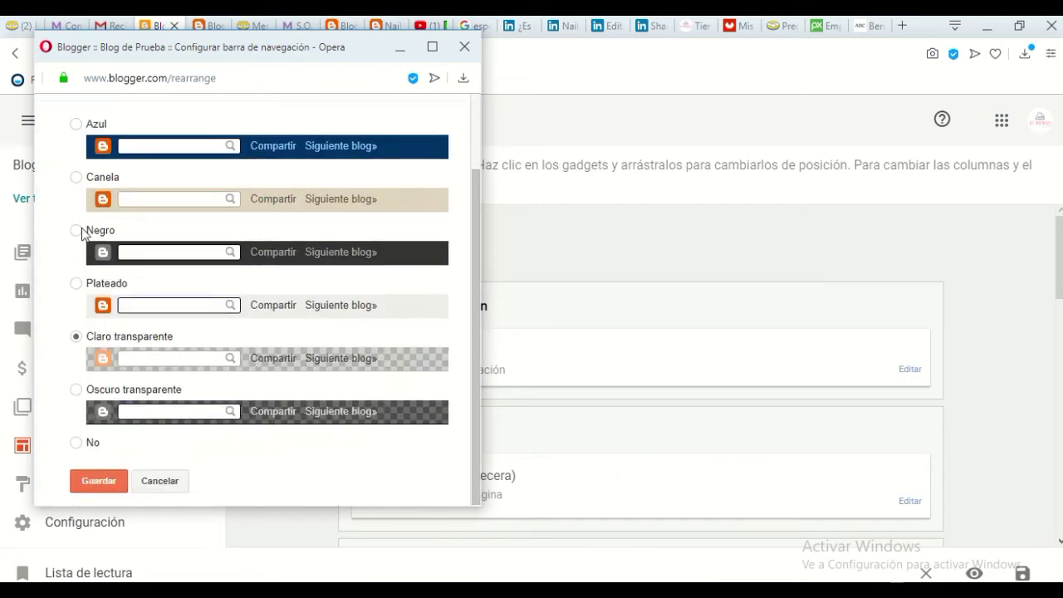
{"action": "left_click", "coordinate": [77, 444]}
{"action": "left_click", "coordinate": [104, 481]}
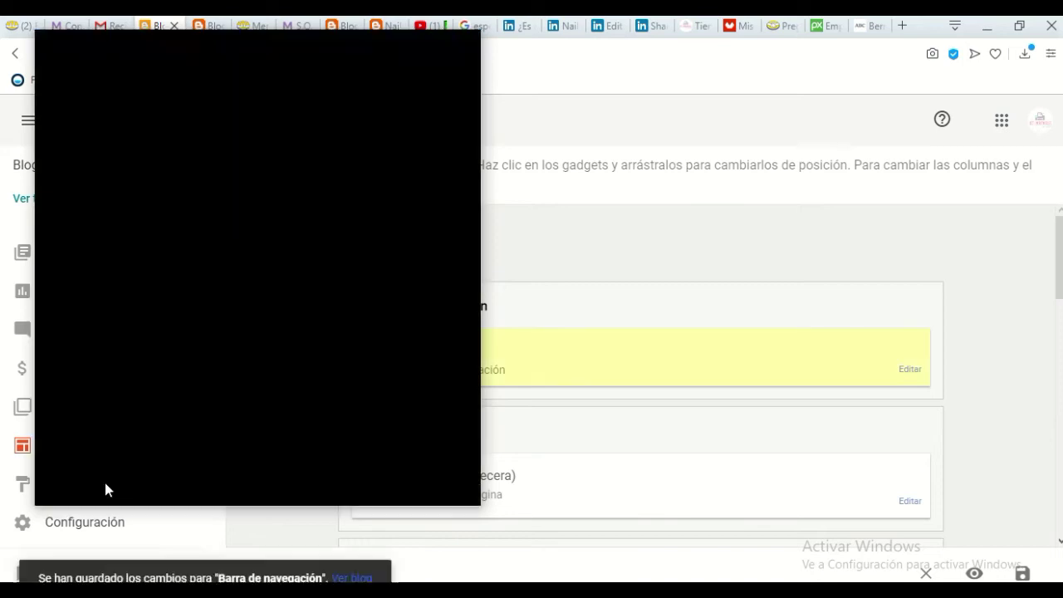
- Reload the published blog to check the navigation bar change, and compare its header with the Cabecera section of the layout
{"action": "left_click", "coordinate": [208, 26]}
{"action": "left_click", "coordinate": [67, 54]}
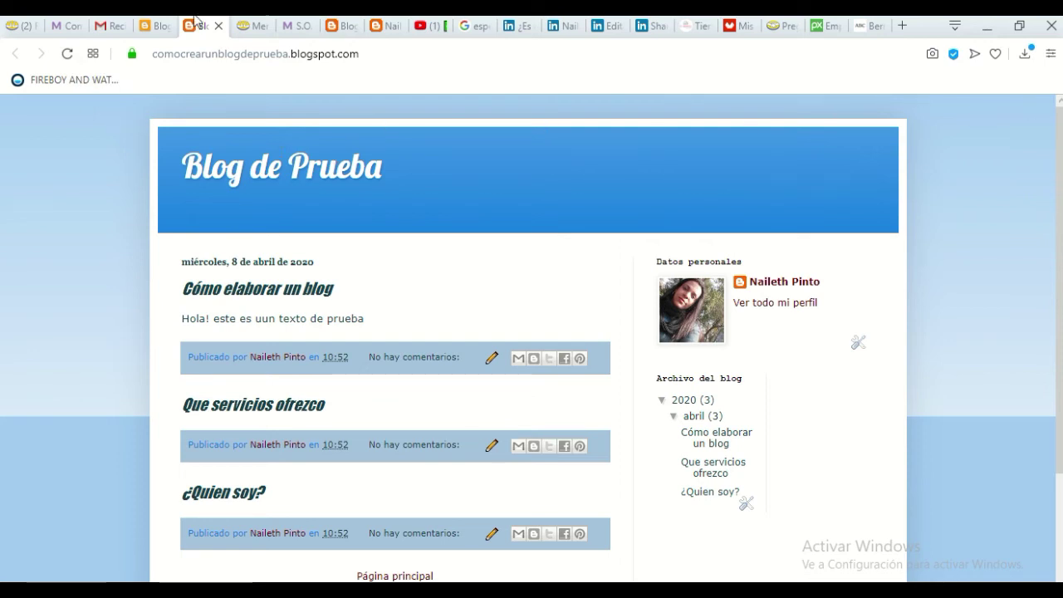
{"action": "left_click", "coordinate": [157, 26]}
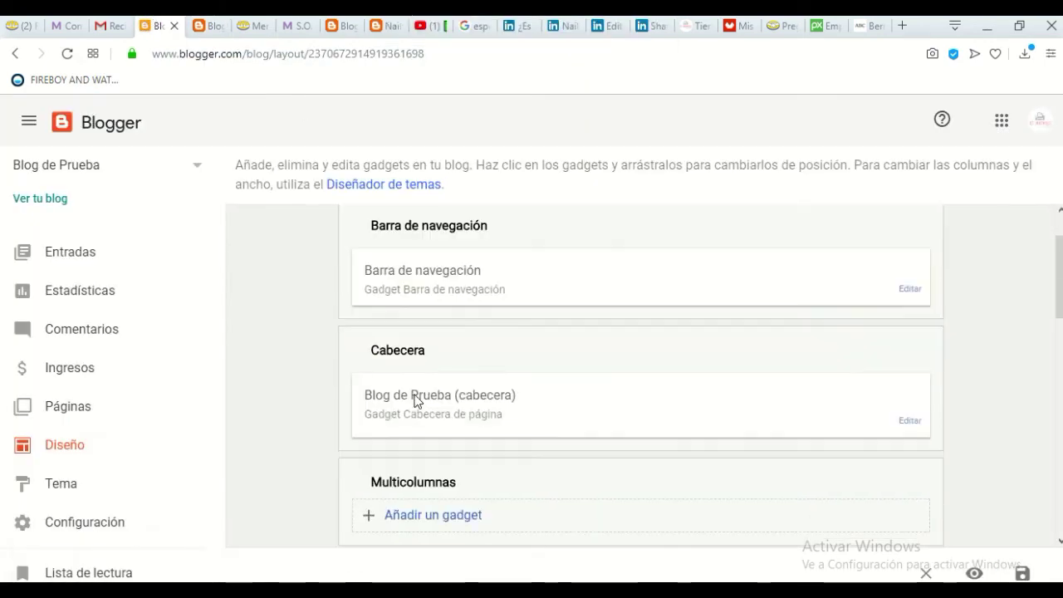
{"action": "left_click", "coordinate": [204, 26]}
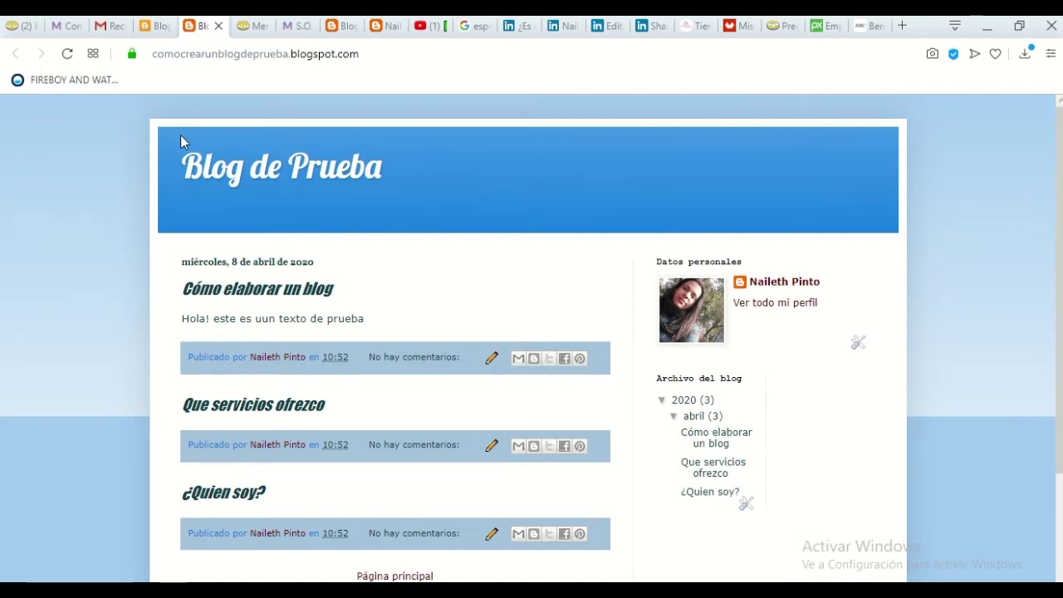
{"action": "left_click", "coordinate": [157, 27]}
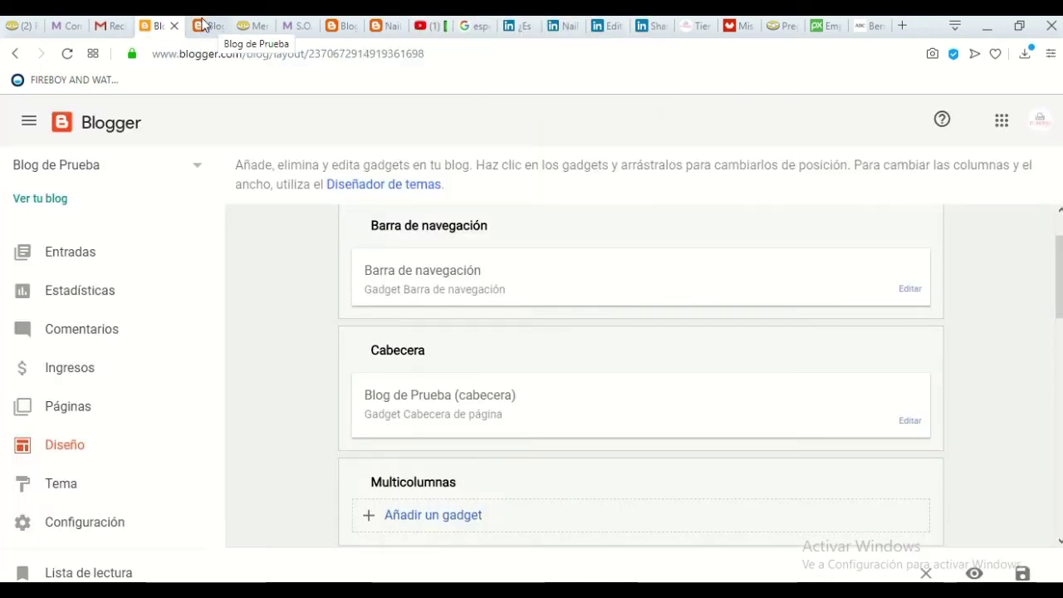
{"action": "left_click", "coordinate": [206, 25]}
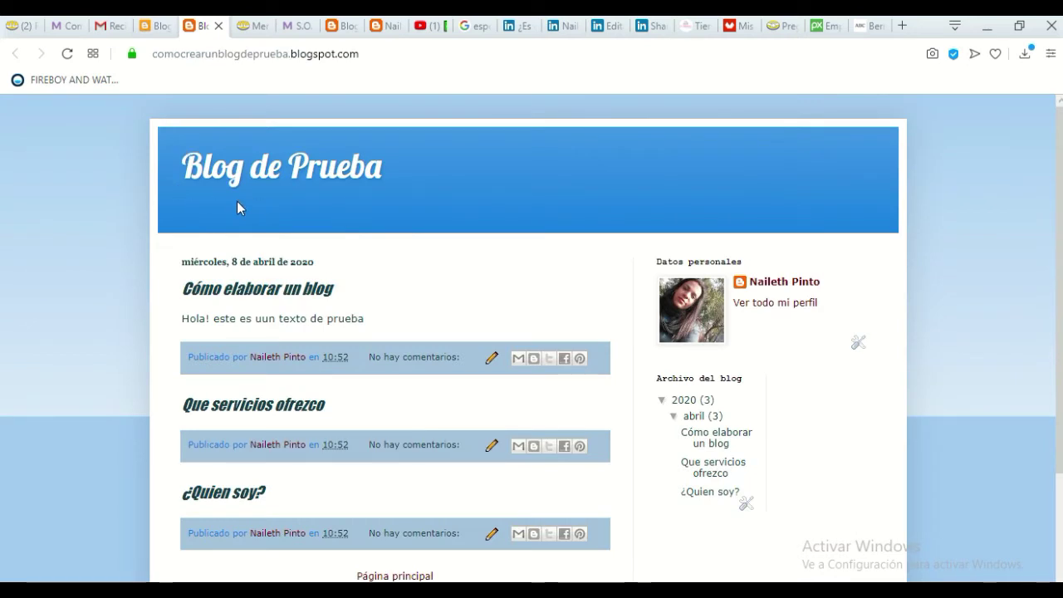
{"action": "left_click", "coordinate": [177, 24]}
- Open the header gadget's settings and enter the blog description "Blog diseñado para mostrar coomo crear un blog de google"
{"action": "left_click", "coordinate": [914, 422]}
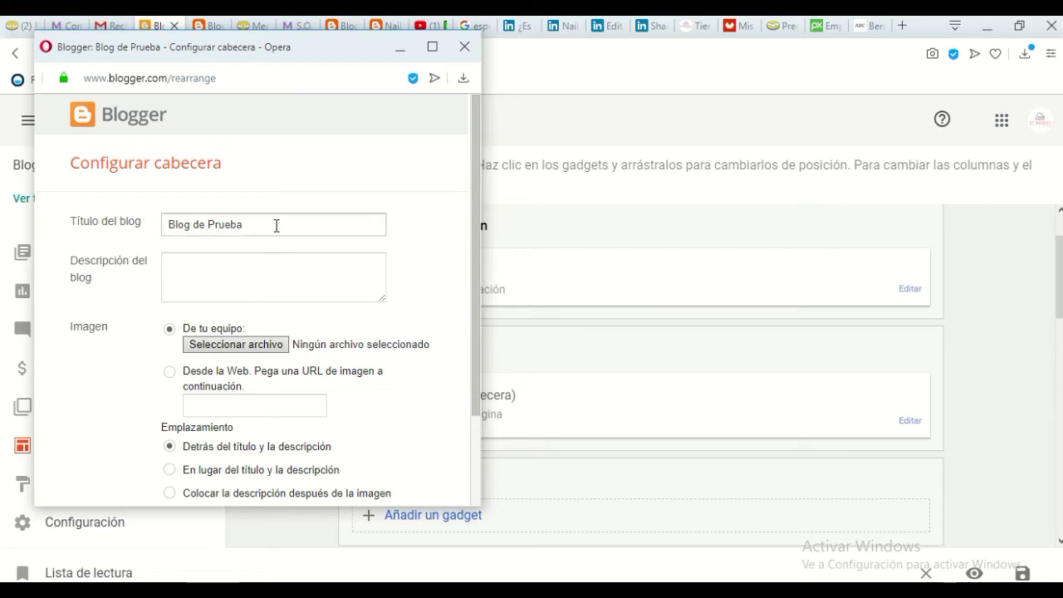
{"action": "left_click_drag", "start_coordinate": [277, 226], "coordinate": [137, 218]}
{"action": "left_click", "coordinate": [271, 262]}
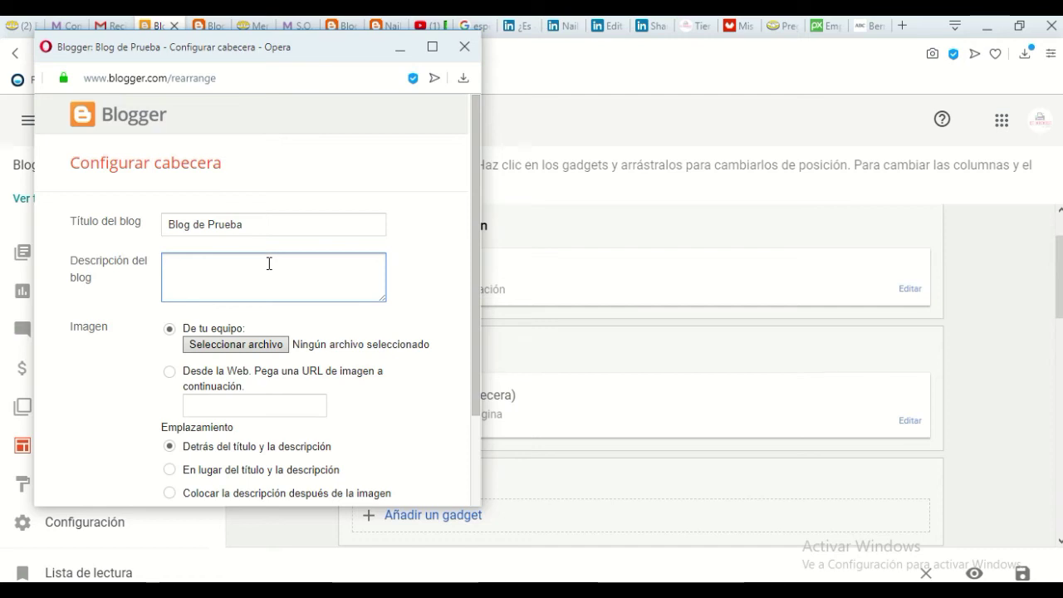
{"action": "type", "text": "Blog "}
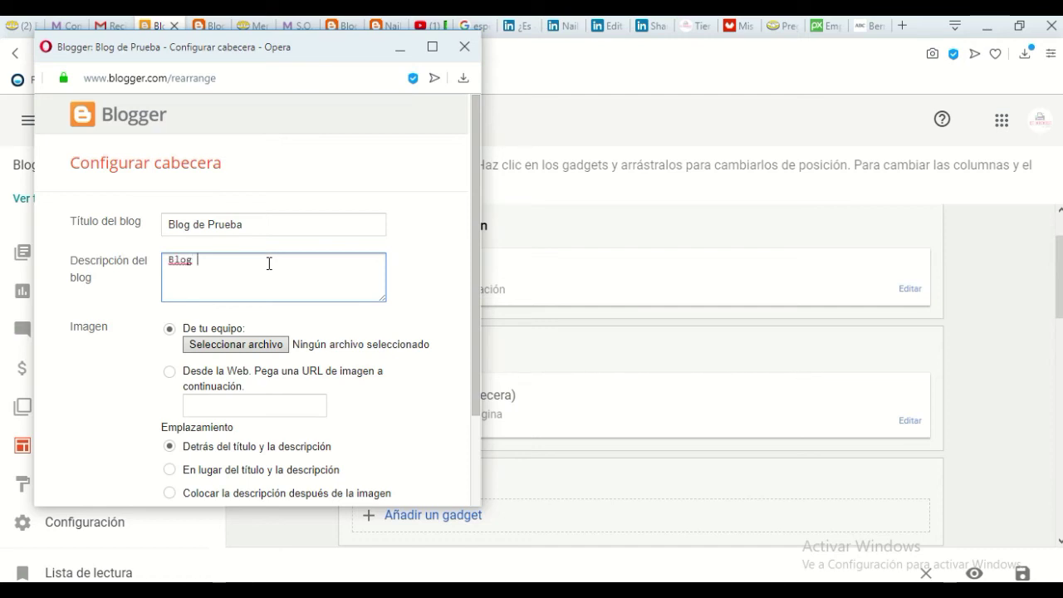
{"action": "type", "text": "diseñado para mostr"}
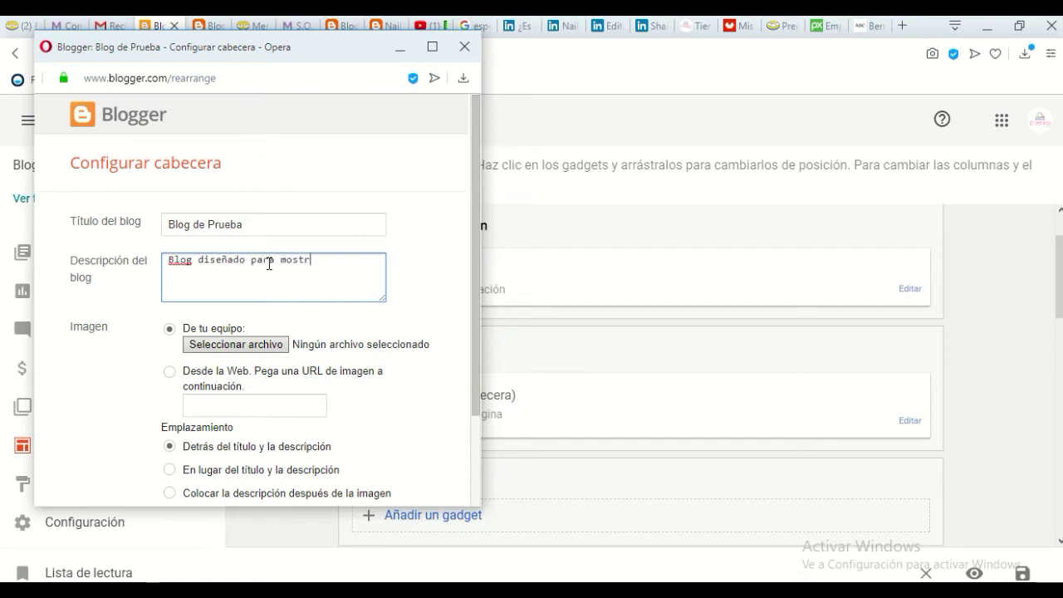
{"action": "type", "text": "ar coomo crear un blog d"}
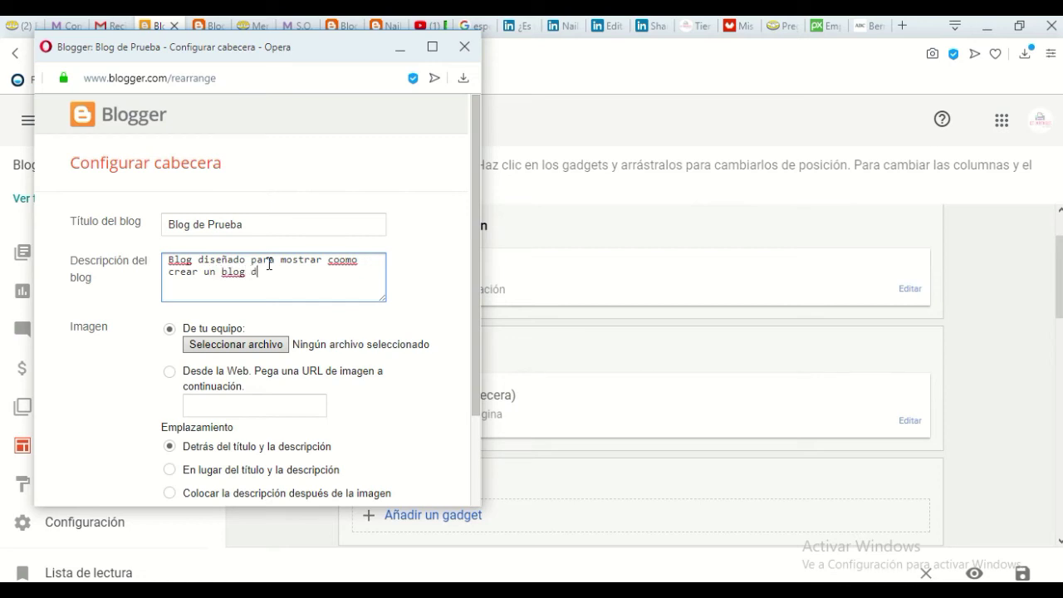
{"action": "type", "text": "e google"}
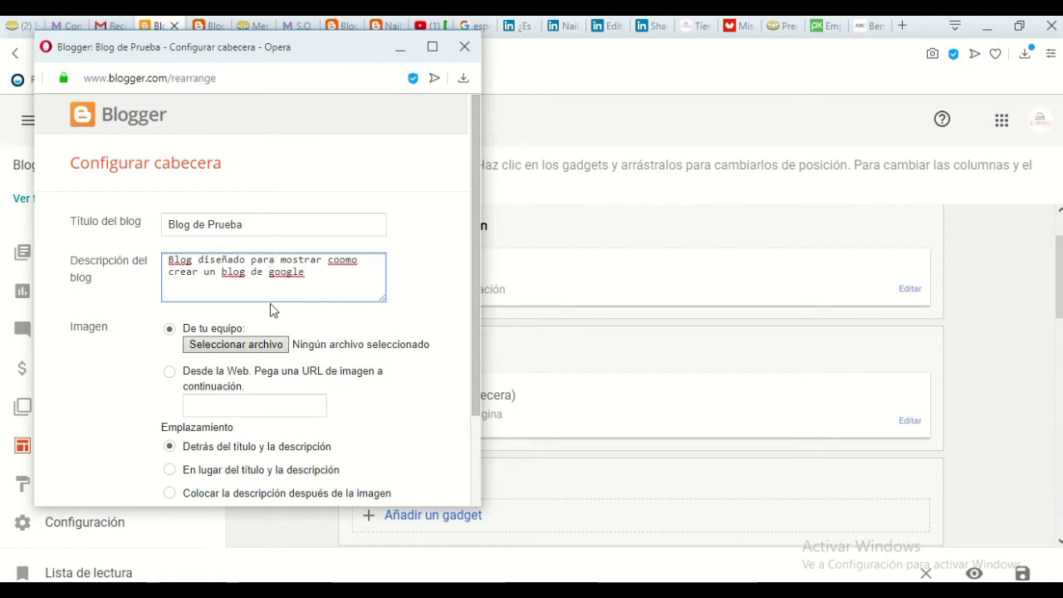
- Save the header gadget's configuration and reload the published blog to check its description
{"action": "scroll", "coordinate": [264, 321], "scroll_direction": "down", "scroll_amount": 1}
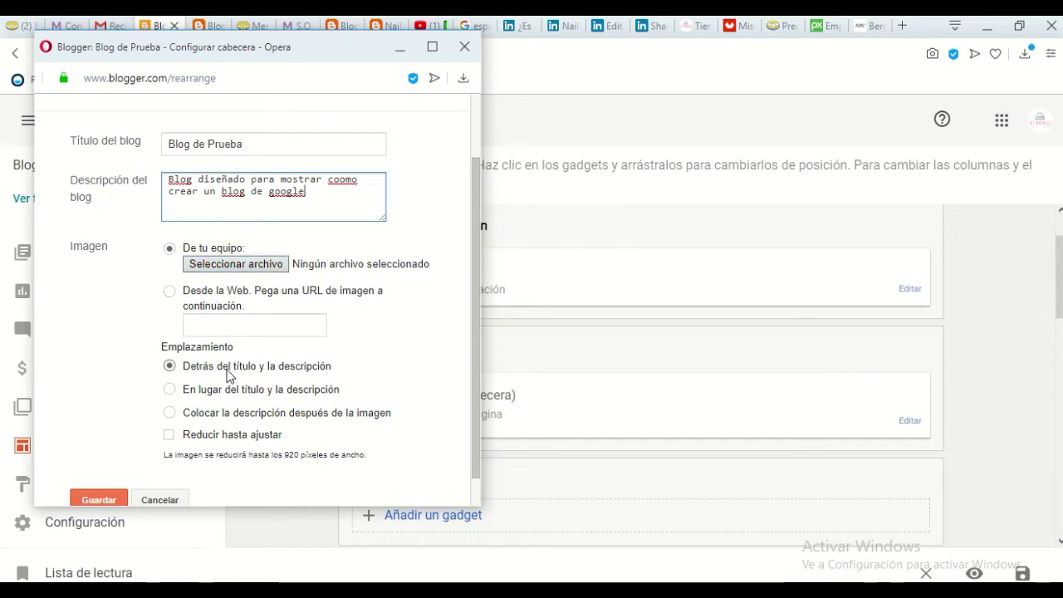
{"action": "scroll", "coordinate": [212, 370], "scroll_direction": "down", "scroll_amount": 1}
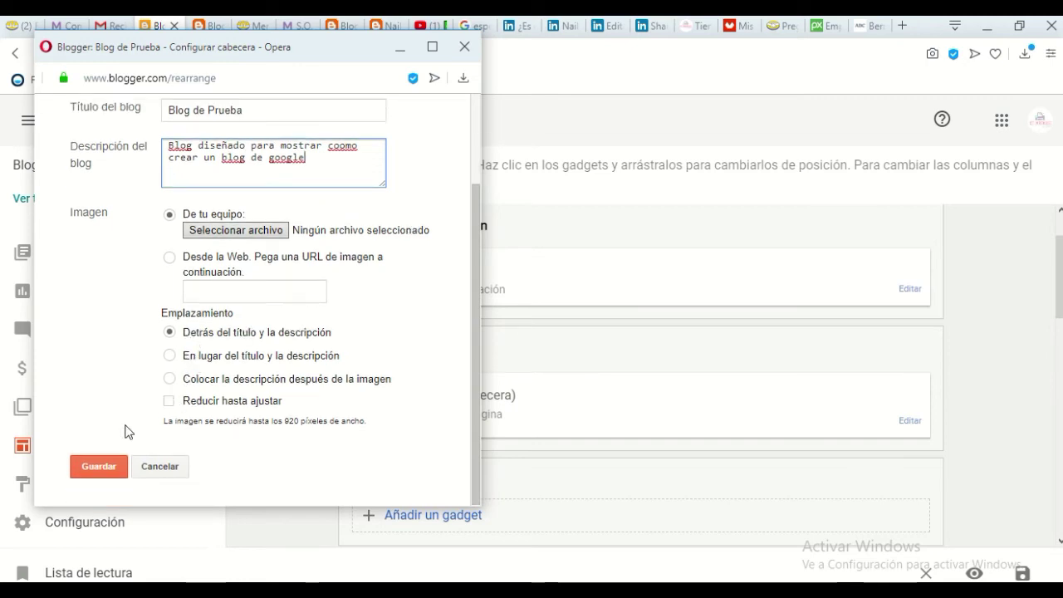
{"action": "left_click", "coordinate": [98, 467]}
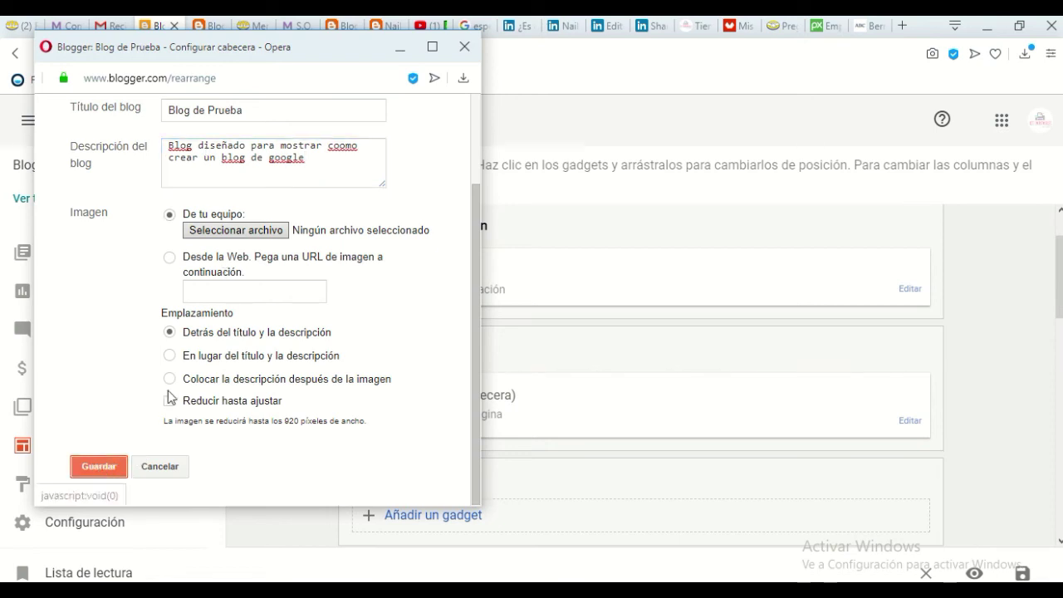
{"action": "left_click", "coordinate": [206, 26]}
{"action": "left_click", "coordinate": [67, 60]}
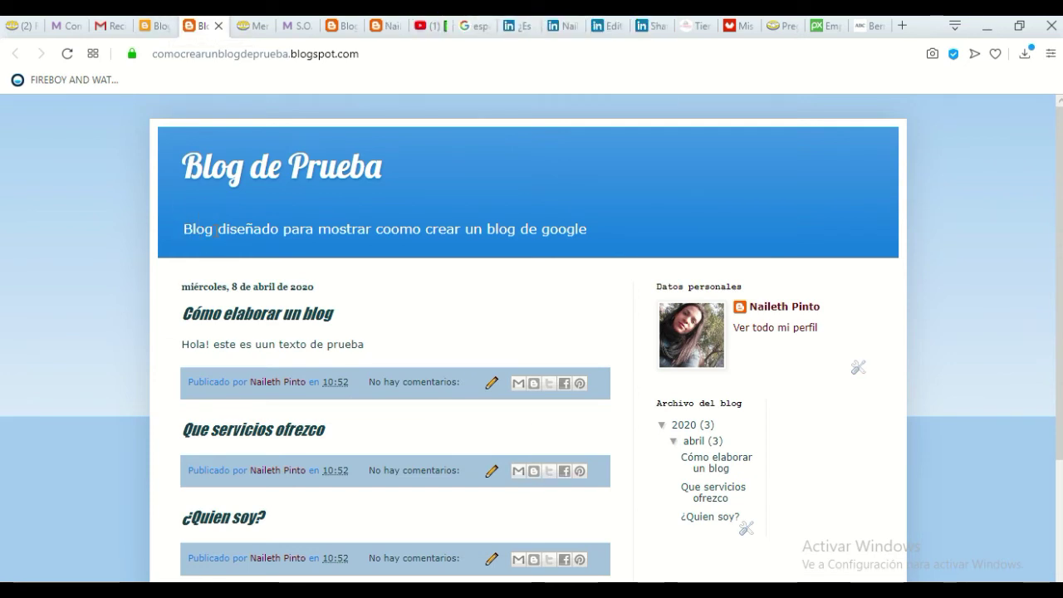
- Compare the area below the published blog's header with the Multicolumnas section of the layout
{"action": "left_click", "coordinate": [165, 25]}
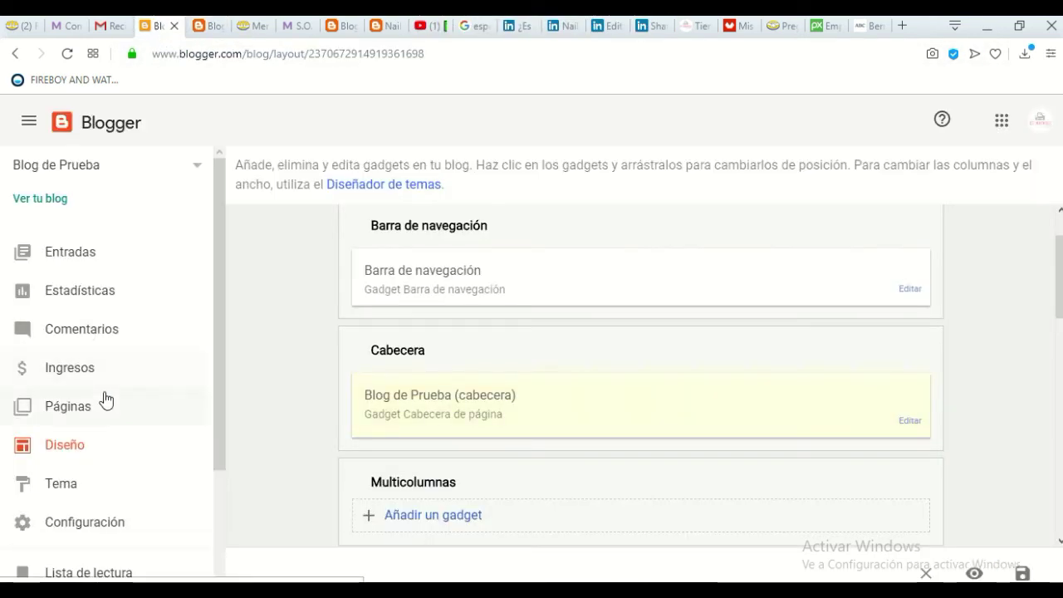
{"action": "left_click", "coordinate": [208, 28]}
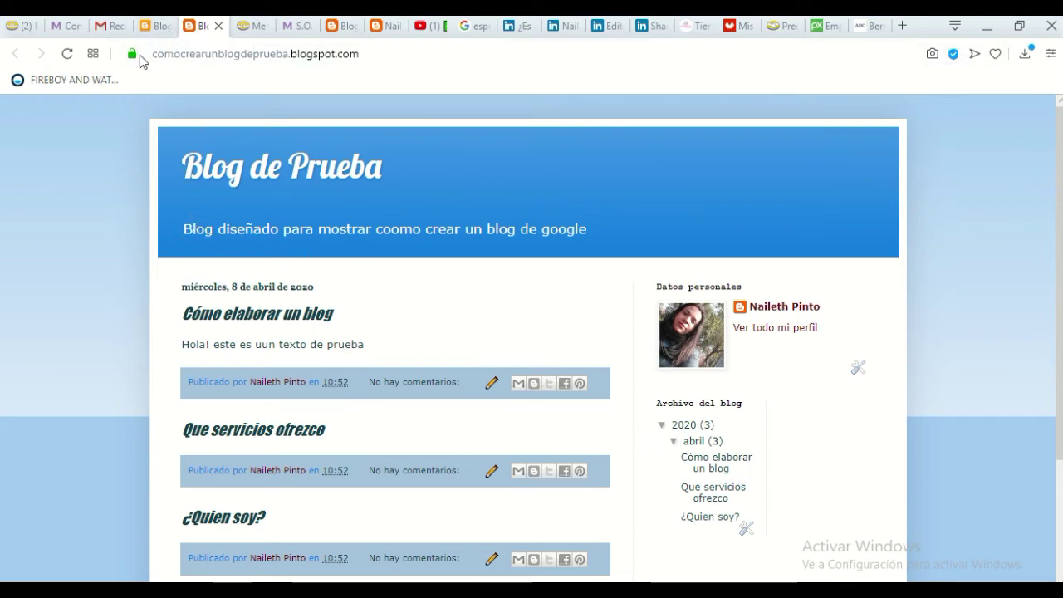
{"action": "left_click", "coordinate": [159, 32]}
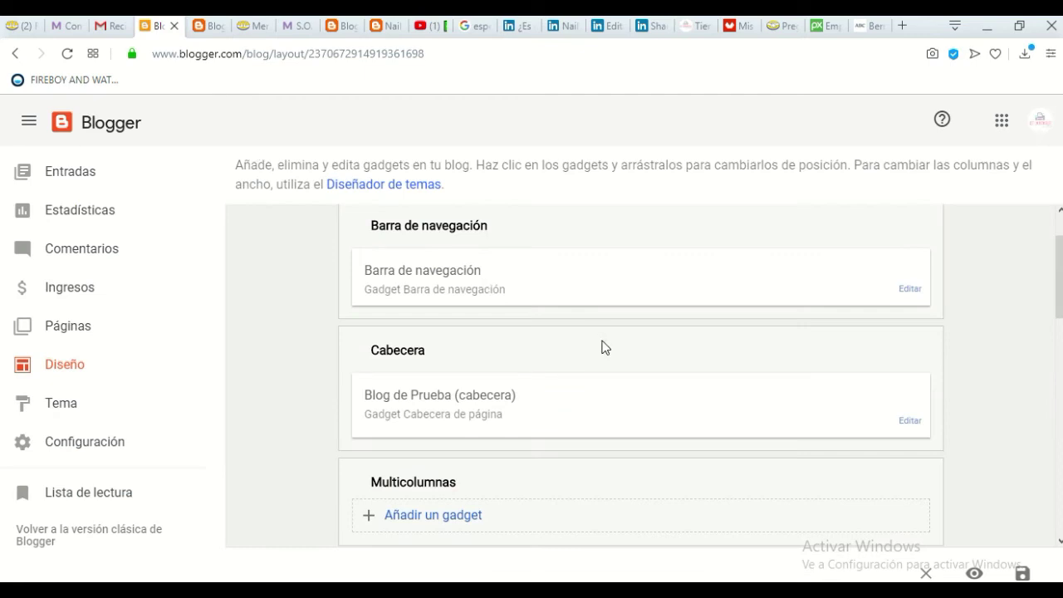
{"action": "scroll", "coordinate": [602, 348], "scroll_direction": "down", "scroll_amount": 2}
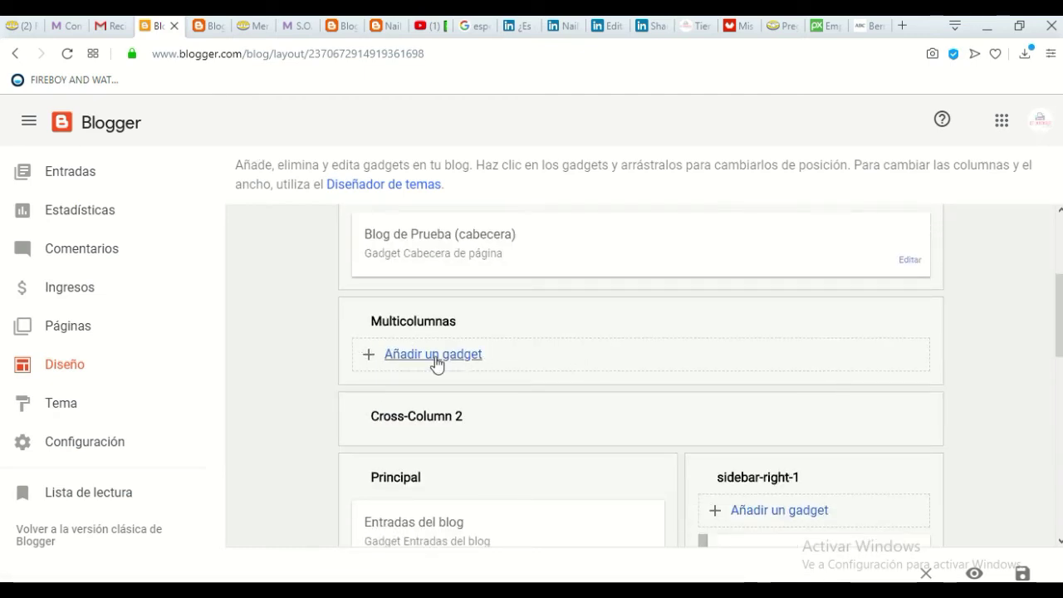
{"action": "left_click", "coordinate": [214, 26]}
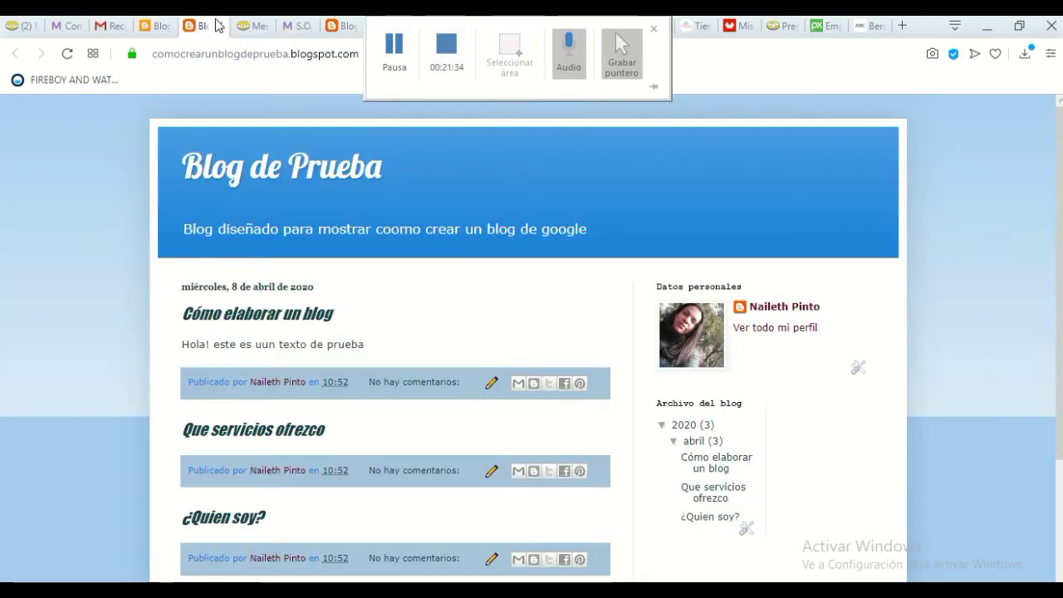
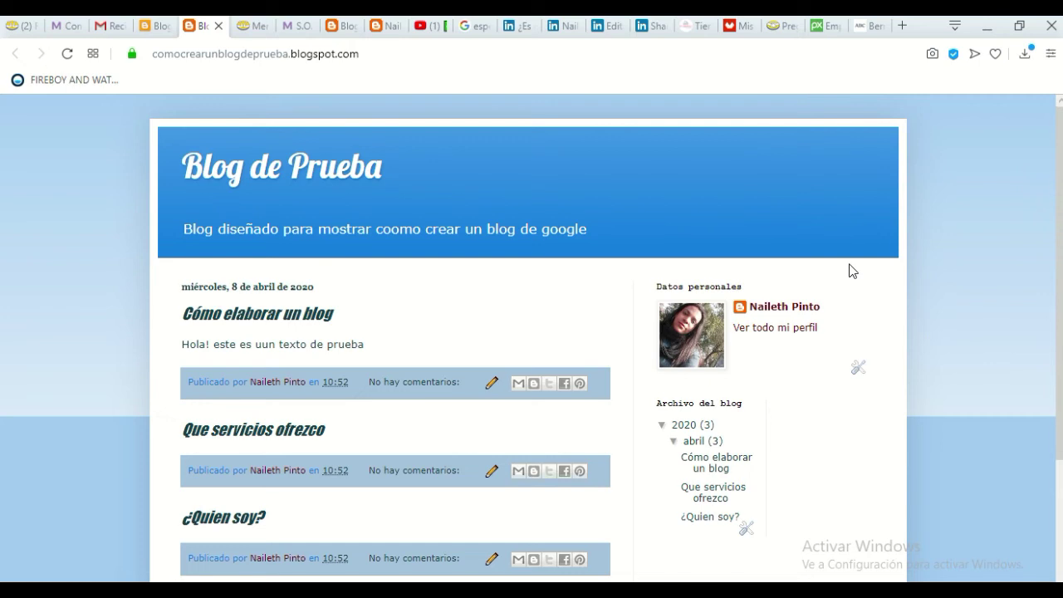
- Add a Páginas gadget to the Multicolumnas section of the layout
{"action": "left_click", "coordinate": [160, 29]}
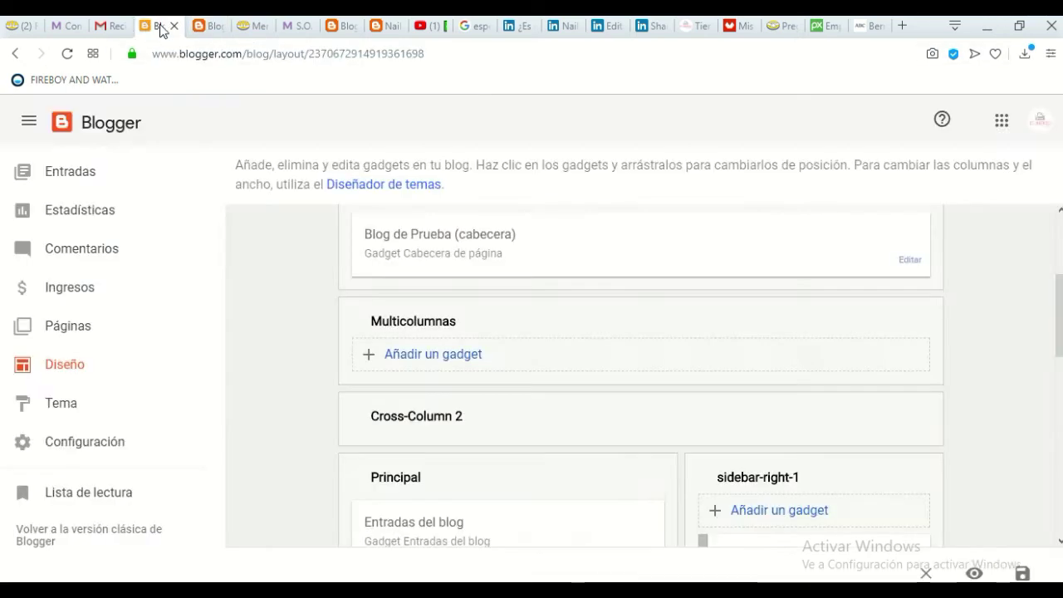
{"action": "left_click", "coordinate": [434, 355]}
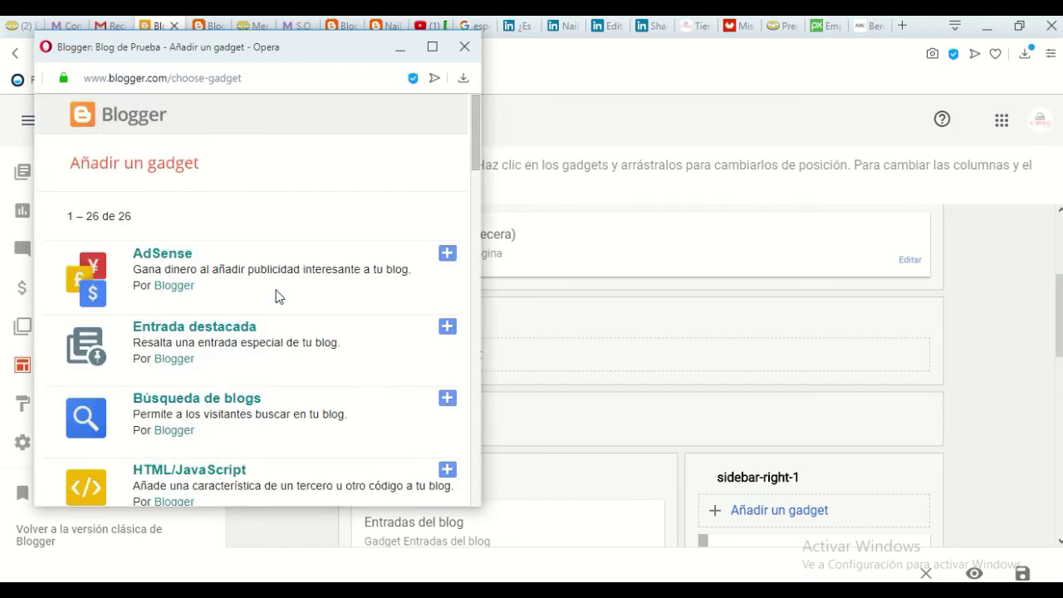
{"action": "scroll", "coordinate": [287, 347], "scroll_direction": "down", "scroll_amount": 8}
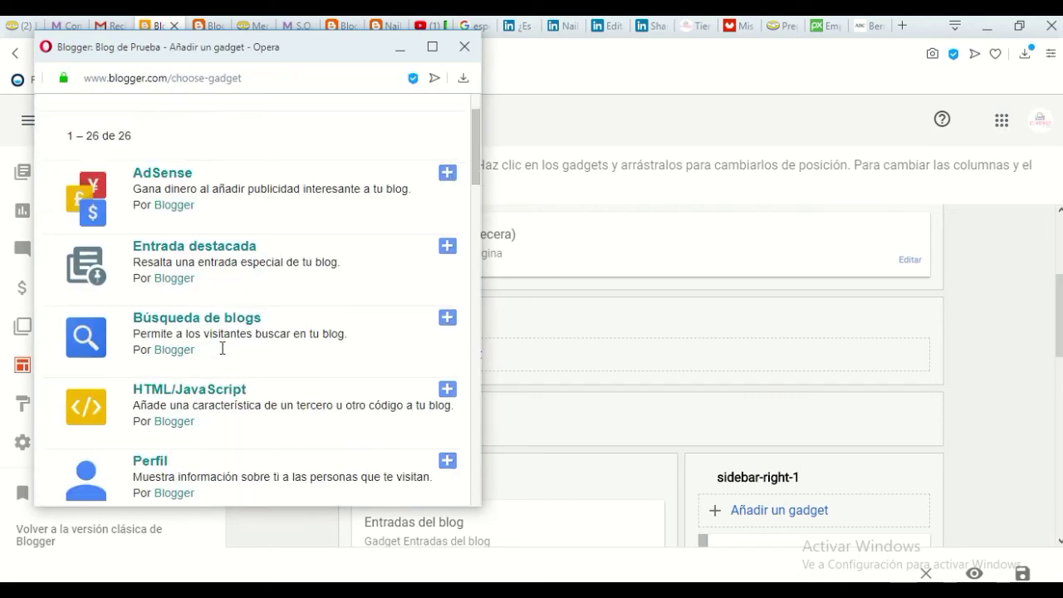
{"action": "scroll", "coordinate": [235, 361], "scroll_direction": "down", "scroll_amount": 3}
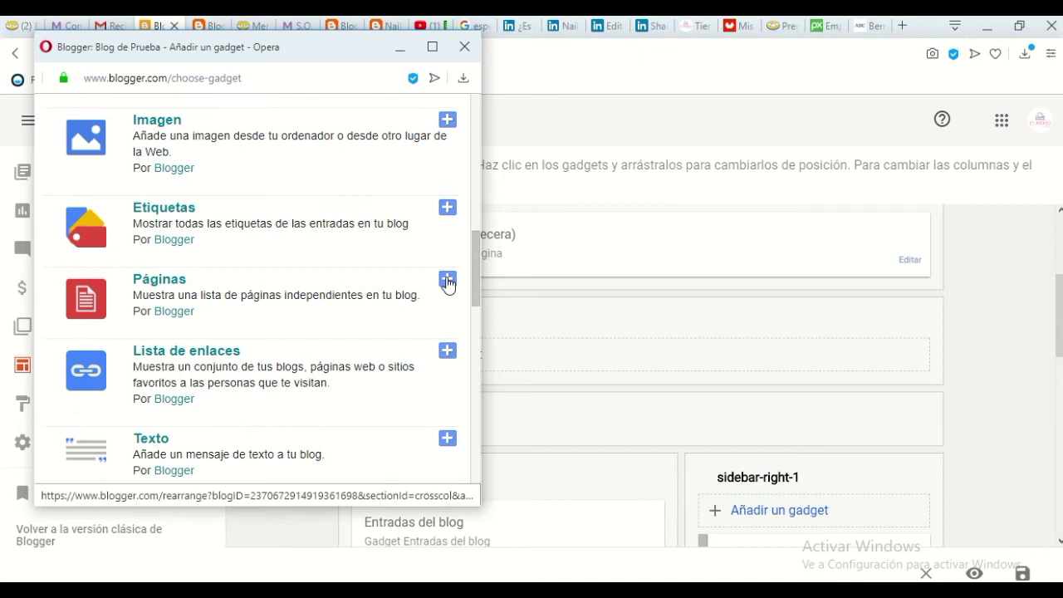
{"action": "left_click", "coordinate": [448, 280]}
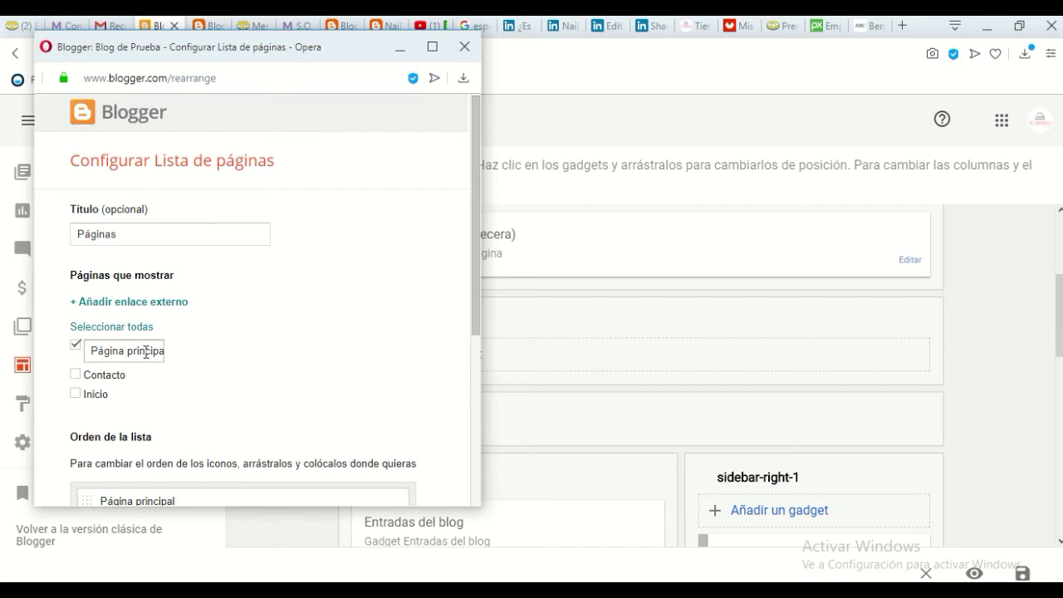
- Include the Contacto and Inicio pages in the page list and order it as Inicio, Página principal, Contacto
{"action": "scroll", "coordinate": [93, 324], "scroll_direction": "down", "scroll_amount": 1}
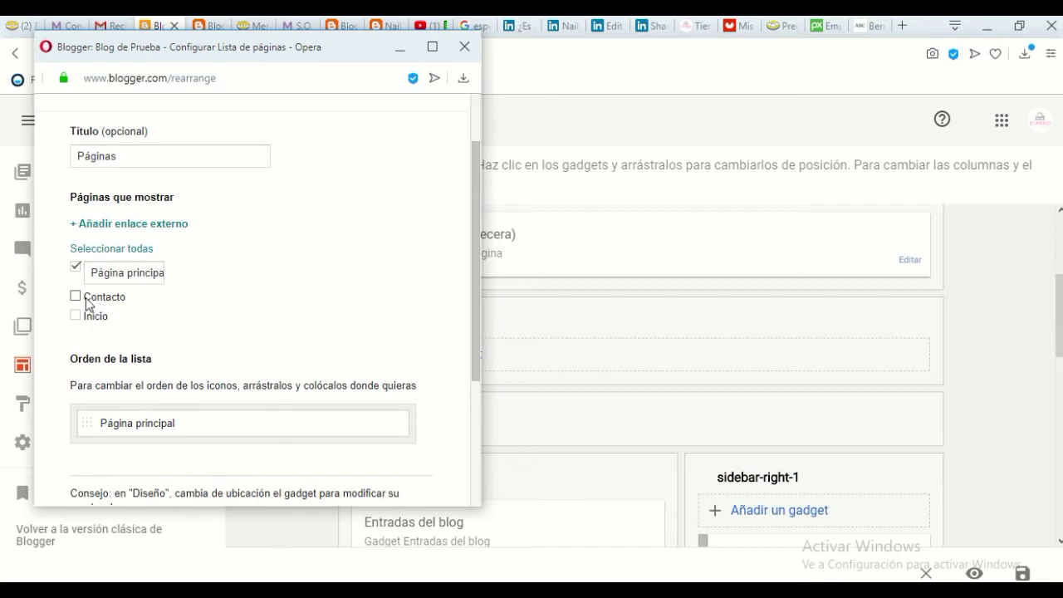
{"action": "left_click", "coordinate": [76, 297]}
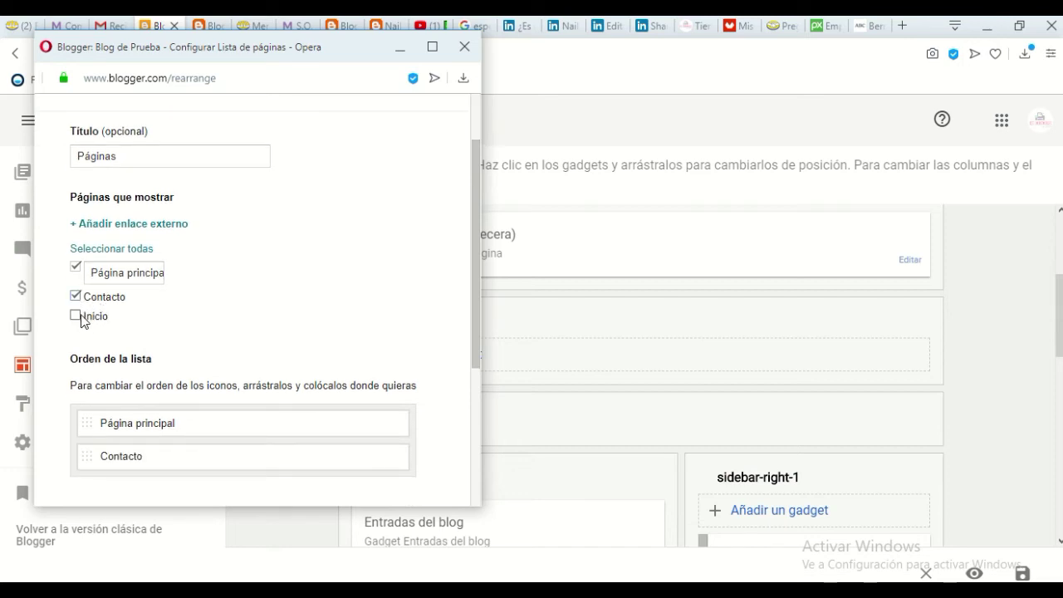
{"action": "left_click", "coordinate": [76, 315]}
{"action": "scroll", "coordinate": [153, 361], "scroll_direction": "down", "scroll_amount": 1}
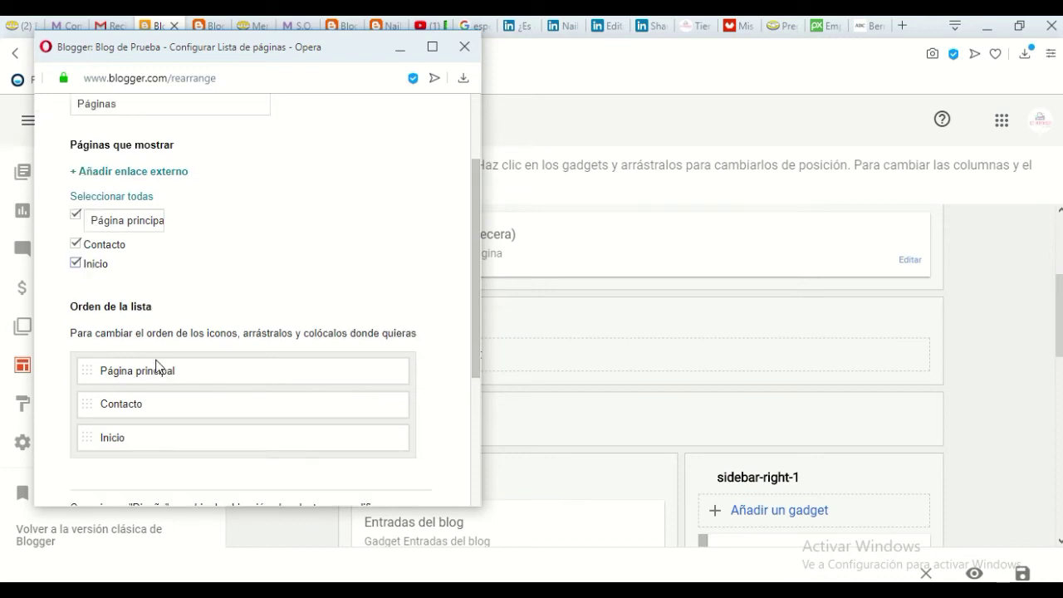
{"action": "left_click_drag", "start_coordinate": [149, 409], "coordinate": [168, 334]}
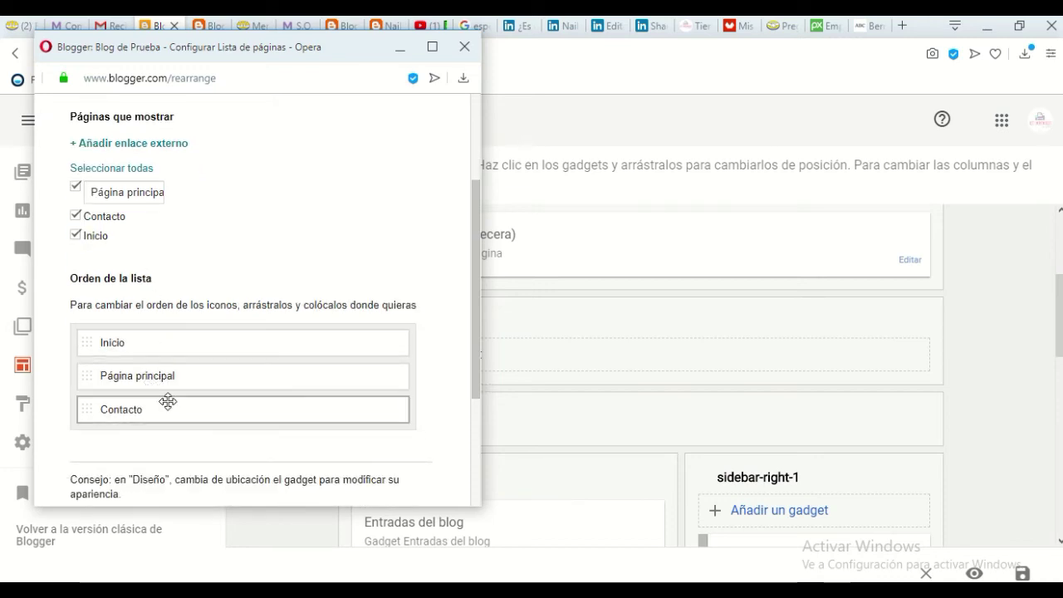
{"action": "scroll", "coordinate": [150, 382], "scroll_direction": "down", "scroll_amount": 1}
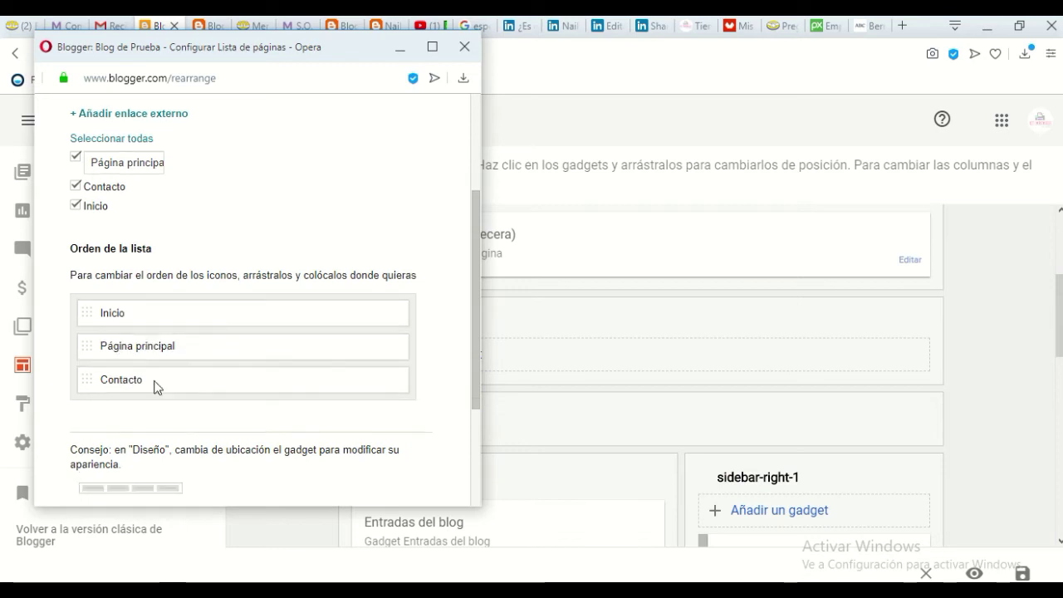
{"action": "scroll", "coordinate": [140, 247], "scroll_direction": "up", "scroll_amount": 2}
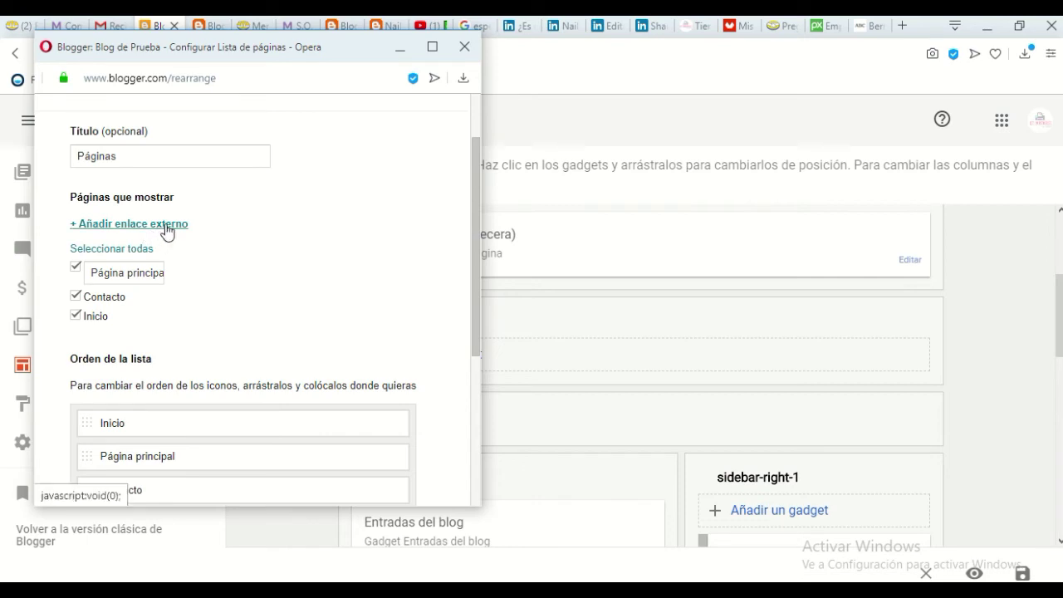
{"action": "left_click", "coordinate": [167, 226]}
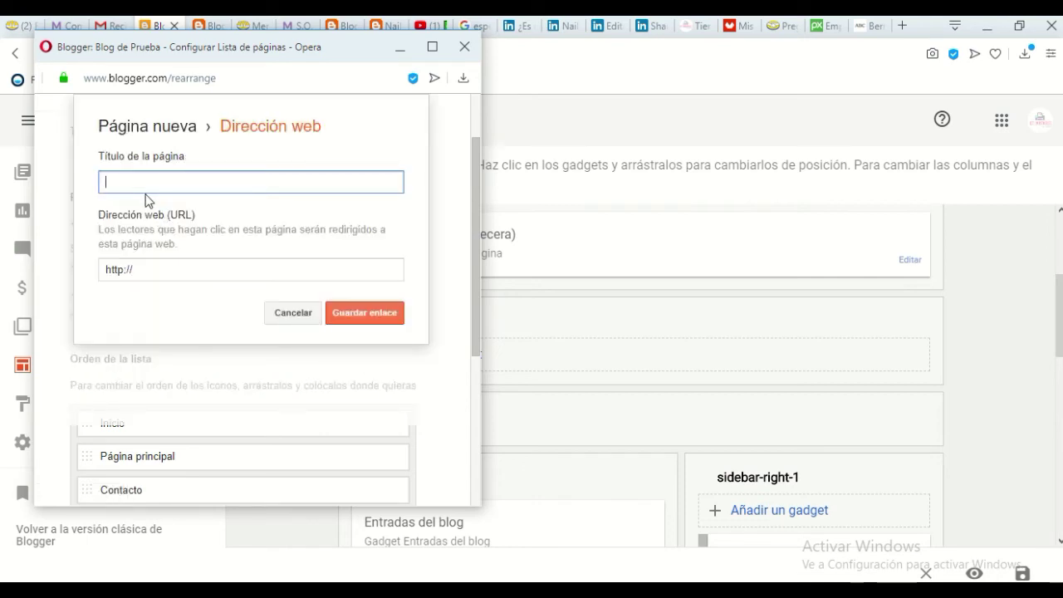
{"action": "type", "text": "Mi tienda"}
{"action": "left_click", "coordinate": [185, 269]}
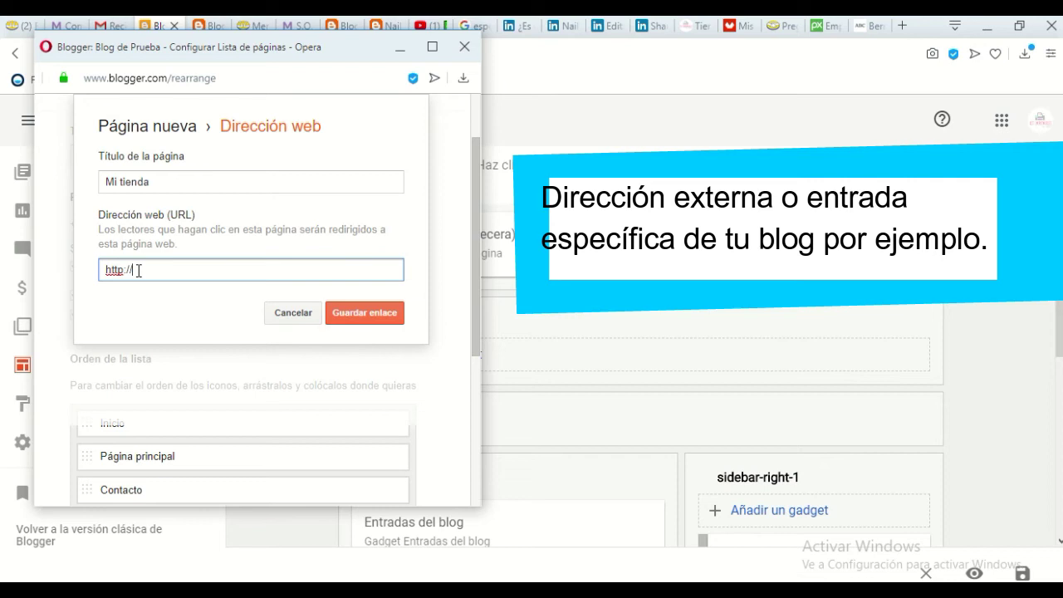
{"action": "left_click", "coordinate": [372, 312]}
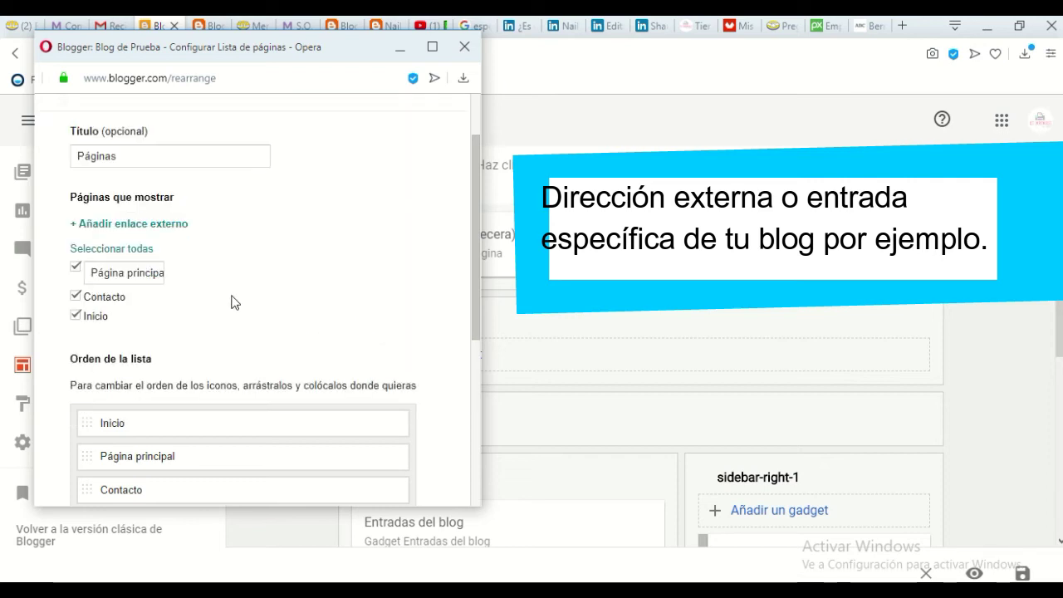
- Place Mi tienda before Contacto in the list order and save the Páginas gadget
{"action": "scroll", "coordinate": [155, 271], "scroll_direction": "down", "scroll_amount": 3}
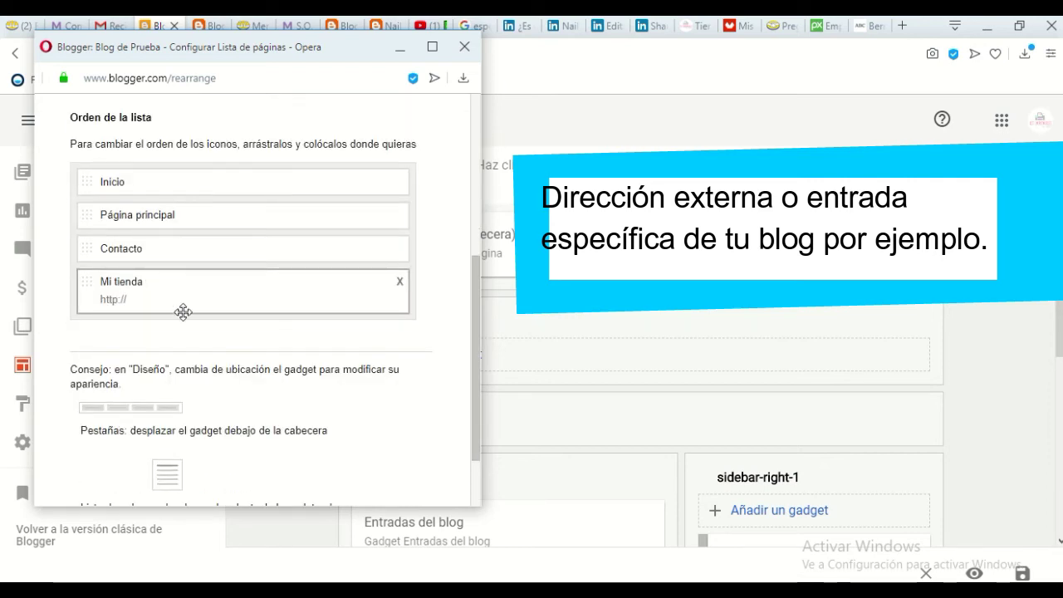
{"action": "left_click_drag", "start_coordinate": [183, 312], "coordinate": [194, 254]}
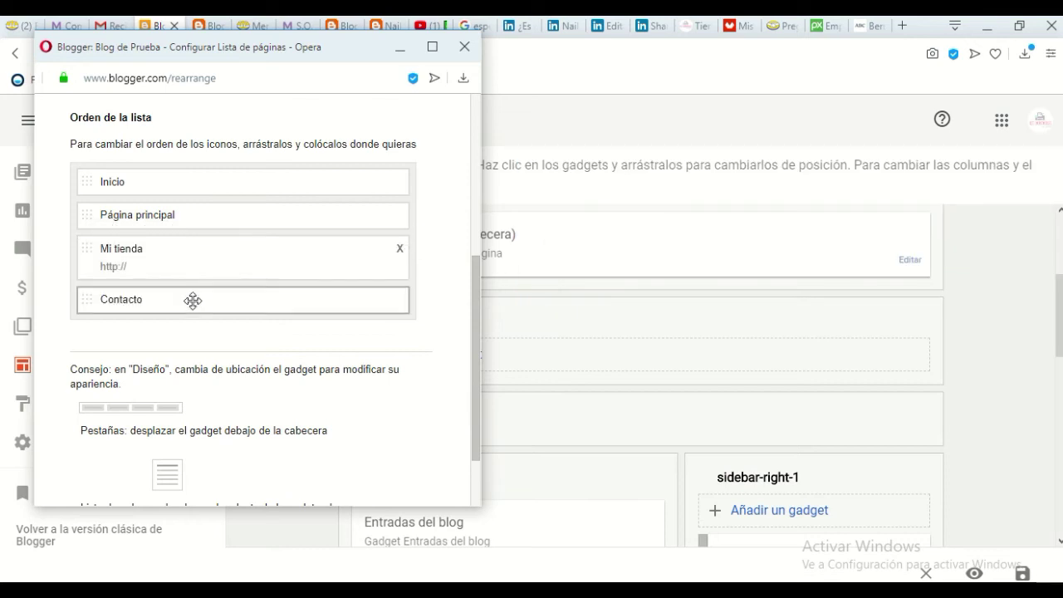
{"action": "scroll", "coordinate": [360, 358], "scroll_direction": "down", "scroll_amount": 1}
{"action": "left_click", "coordinate": [105, 467]}
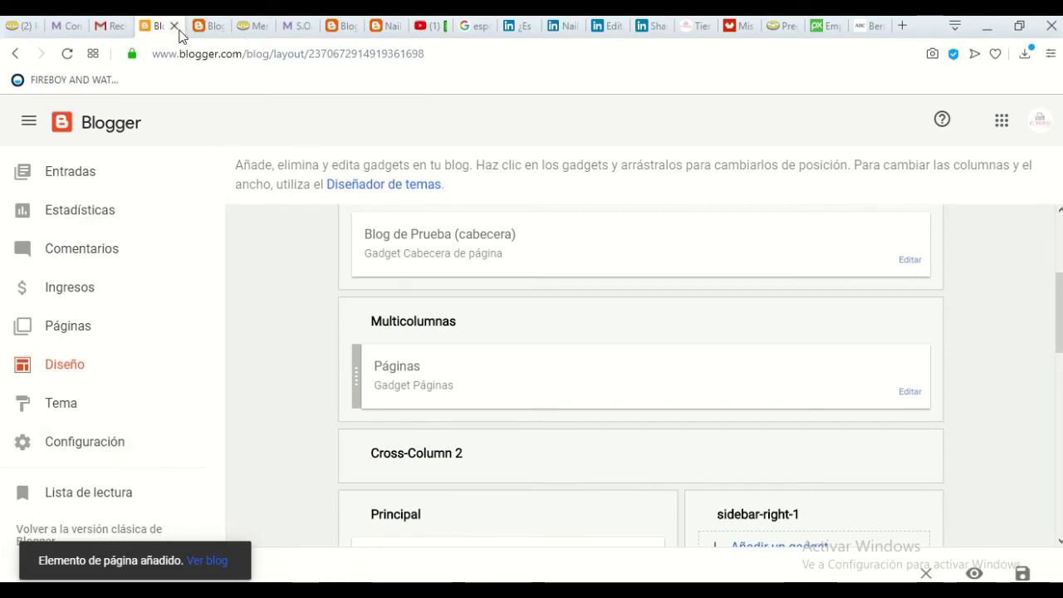
- Test the Inicio, Página principal and Mi tienda tabs on the published blog, and return to its main page
{"action": "left_click", "coordinate": [208, 26]}
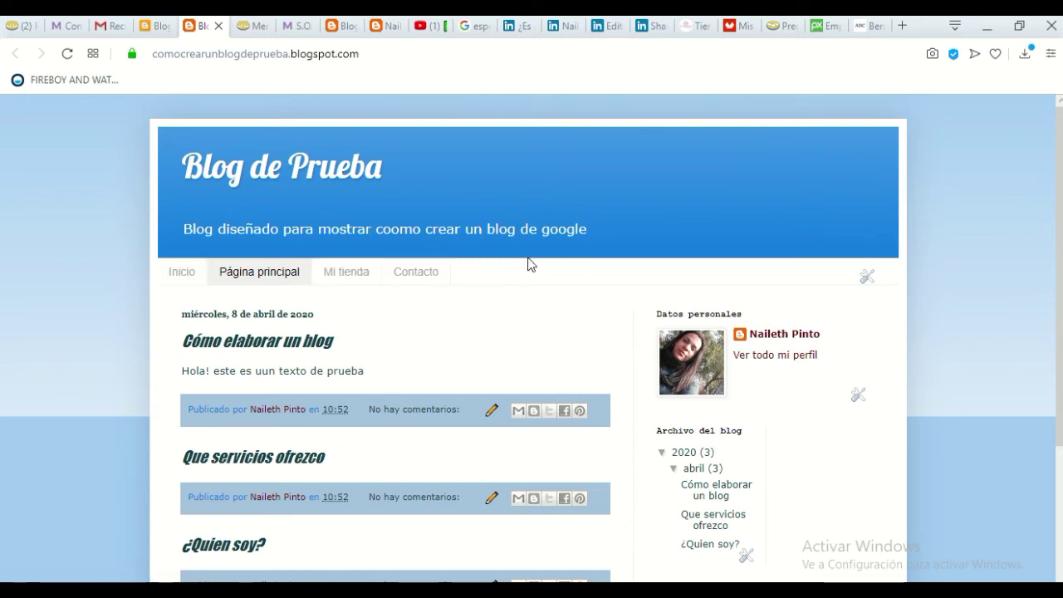
{"action": "left_click", "coordinate": [184, 276]}
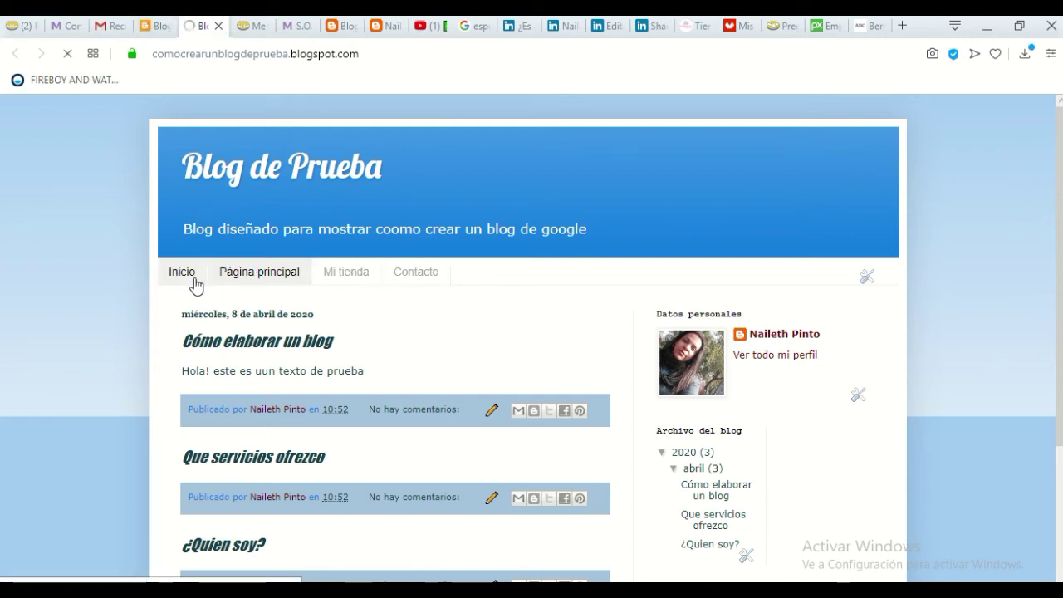
{"action": "left_click", "coordinate": [269, 273]}
{"action": "left_click", "coordinate": [361, 284]}
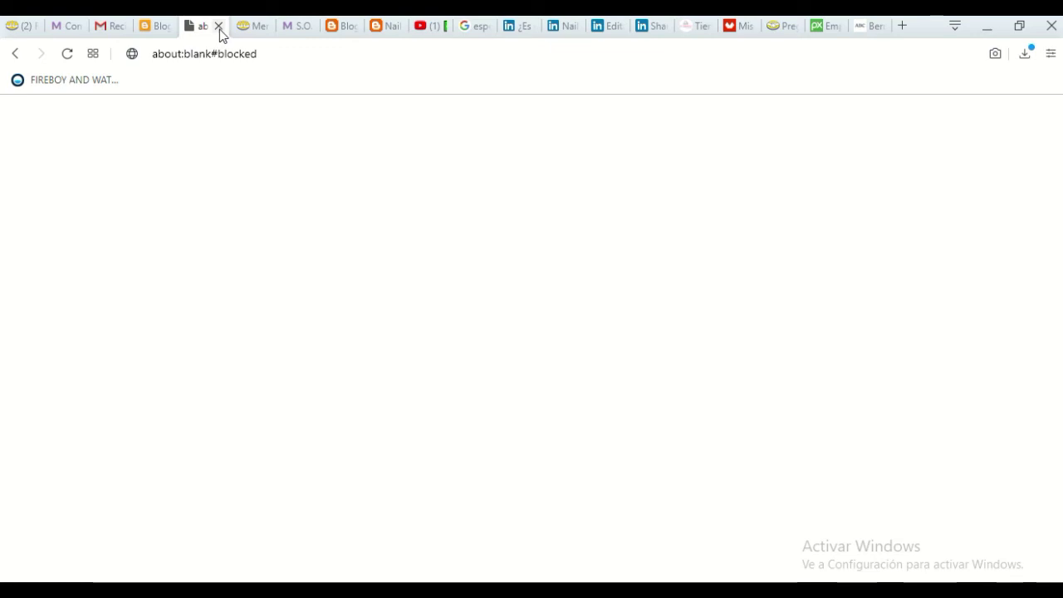
{"action": "left_click", "coordinate": [17, 53]}
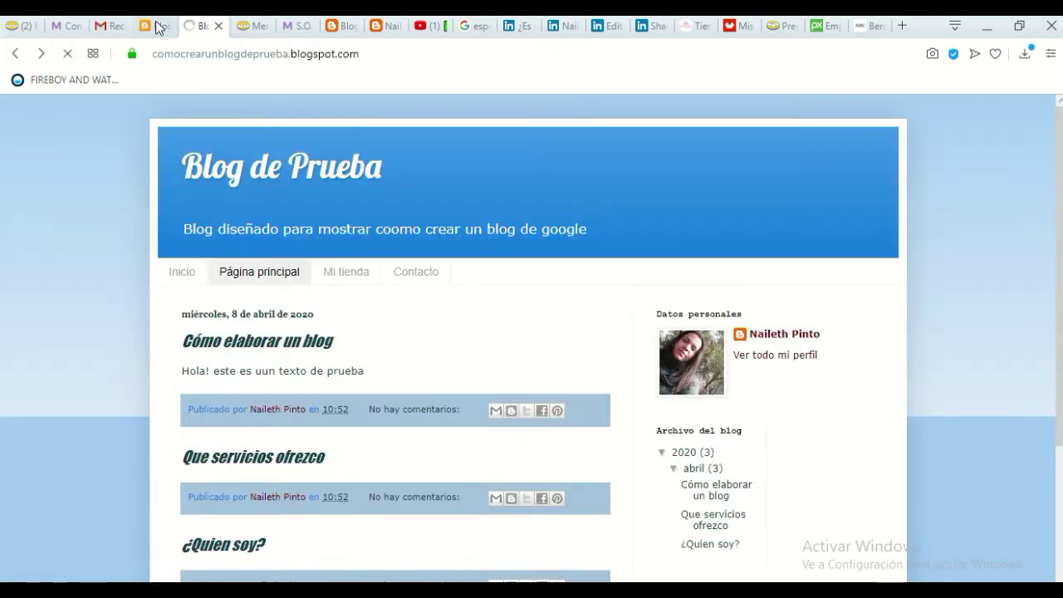
- Compare the published blog's page tabs with the layout and examine the sections below the Páginas gadget
{"action": "left_click", "coordinate": [158, 26]}
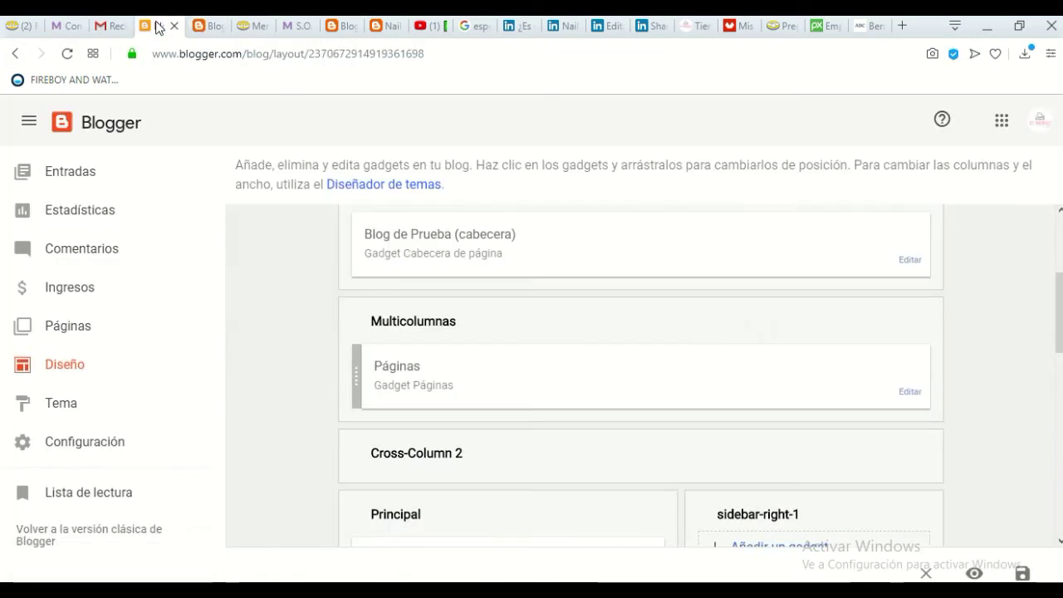
{"action": "left_click", "coordinate": [213, 28]}
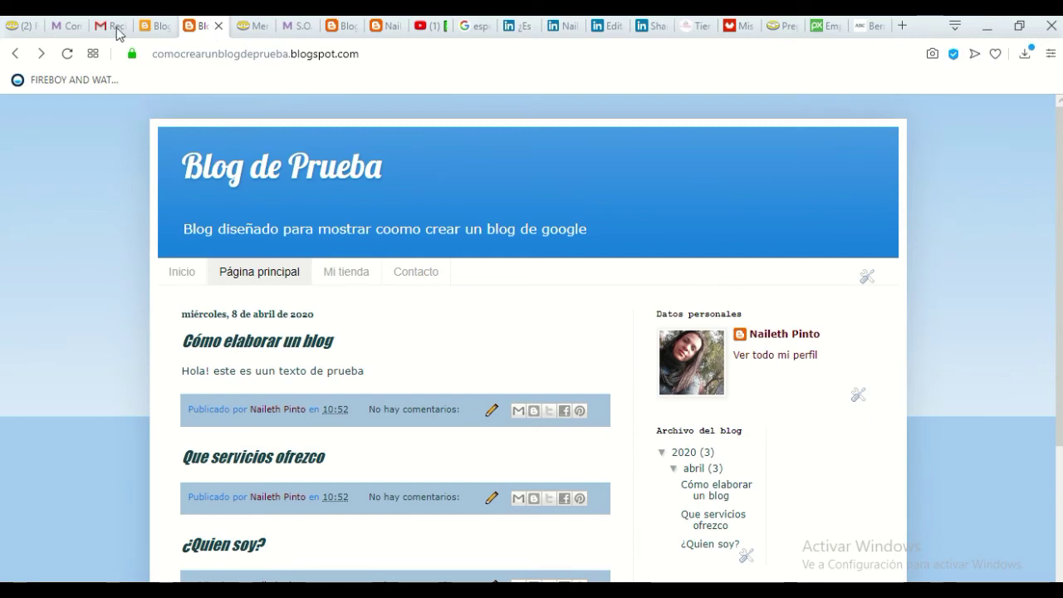
{"action": "left_click", "coordinate": [158, 26]}
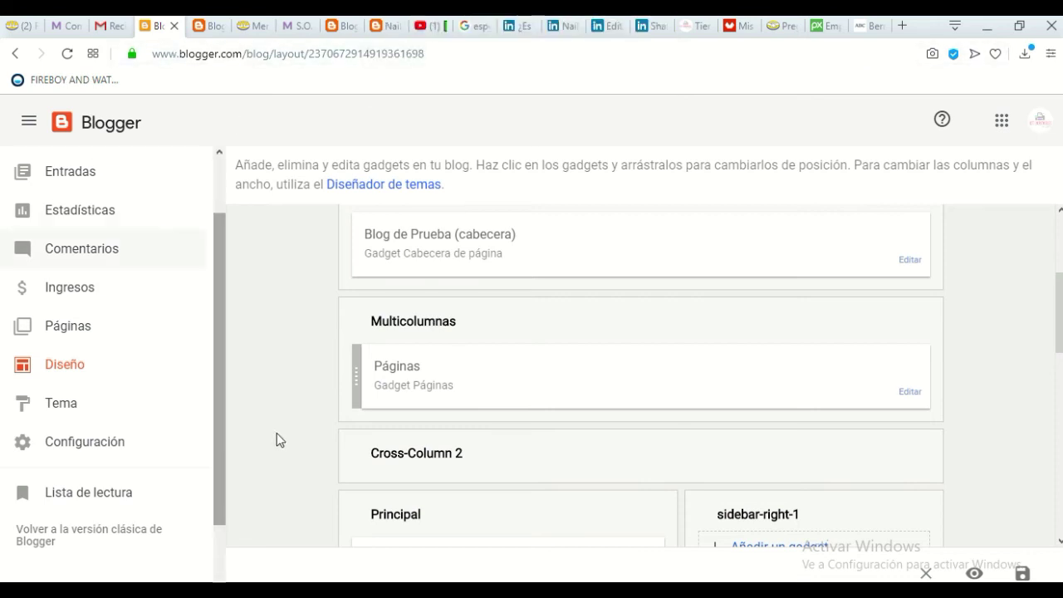
{"action": "scroll", "coordinate": [490, 379], "scroll_direction": "down", "scroll_amount": 1}
{"action": "scroll", "coordinate": [490, 379], "scroll_direction": "down", "scroll_amount": 1}
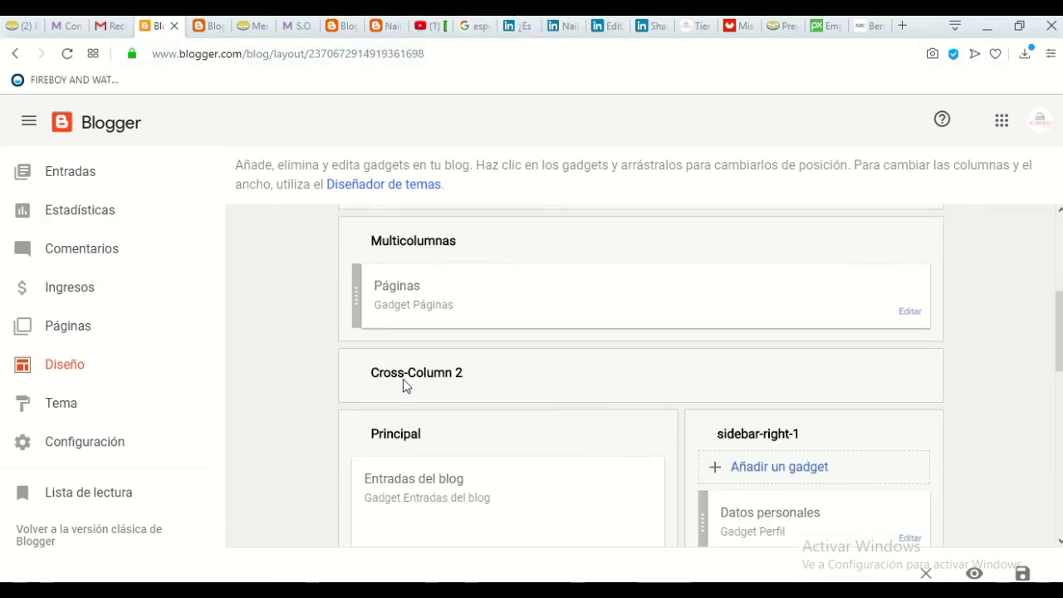
- Open the Entradas del blog gadget's settings and examine its main page options and the date, author and time options for posts
{"action": "scroll", "coordinate": [403, 378], "scroll_direction": "down", "scroll_amount": 3}
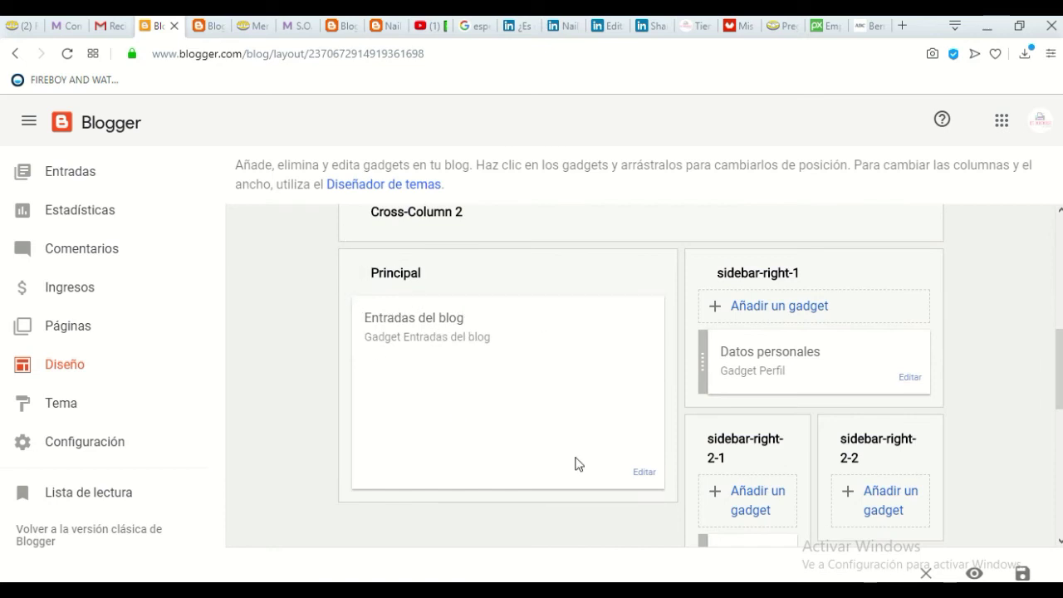
{"action": "left_click", "coordinate": [645, 471]}
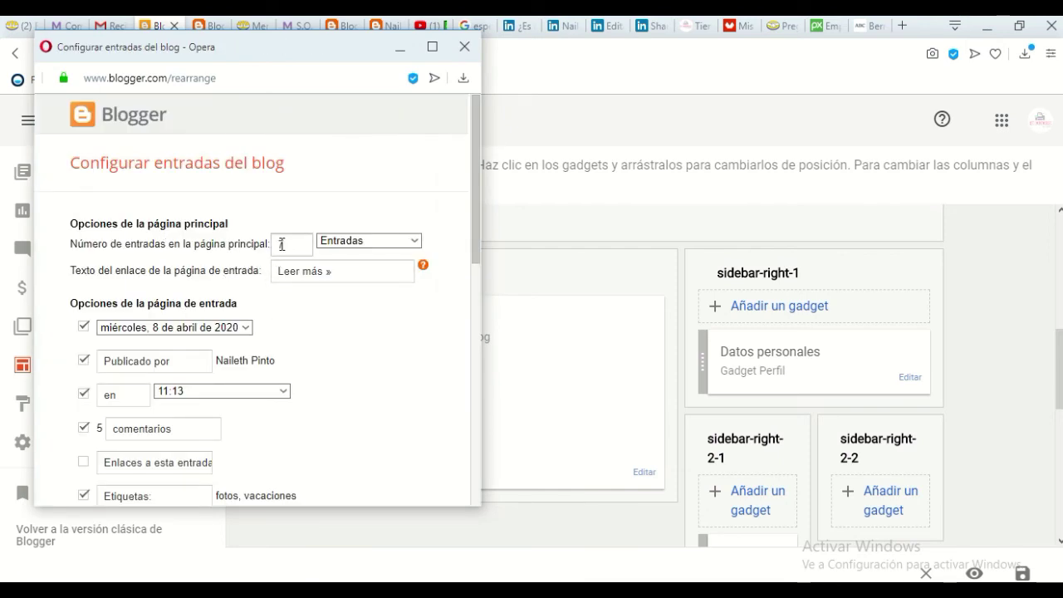
{"action": "left_click", "coordinate": [371, 244]}
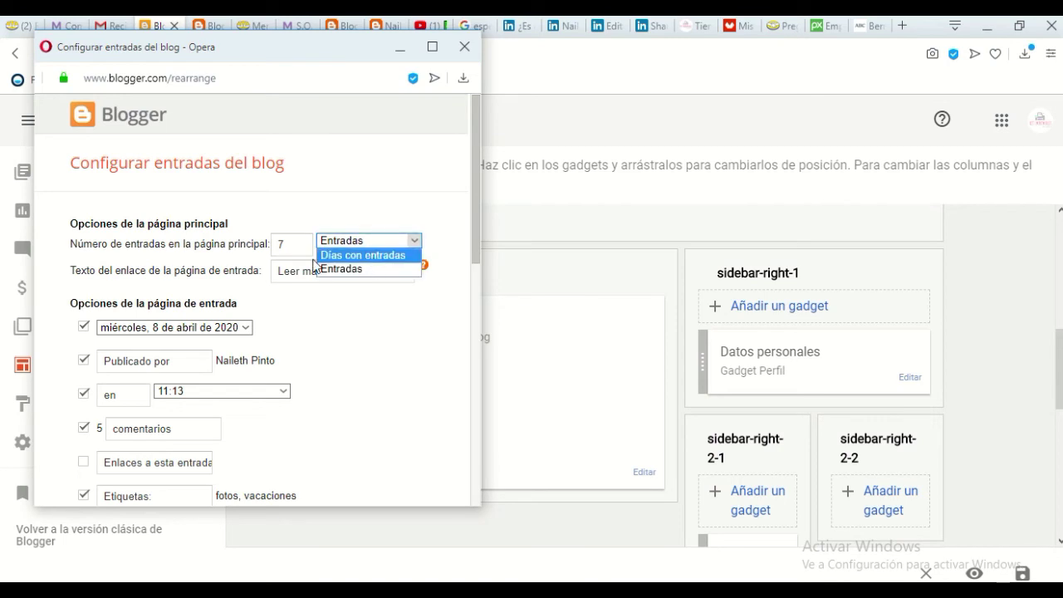
{"action": "left_click", "coordinate": [343, 208]}
{"action": "left_click", "coordinate": [84, 326]}
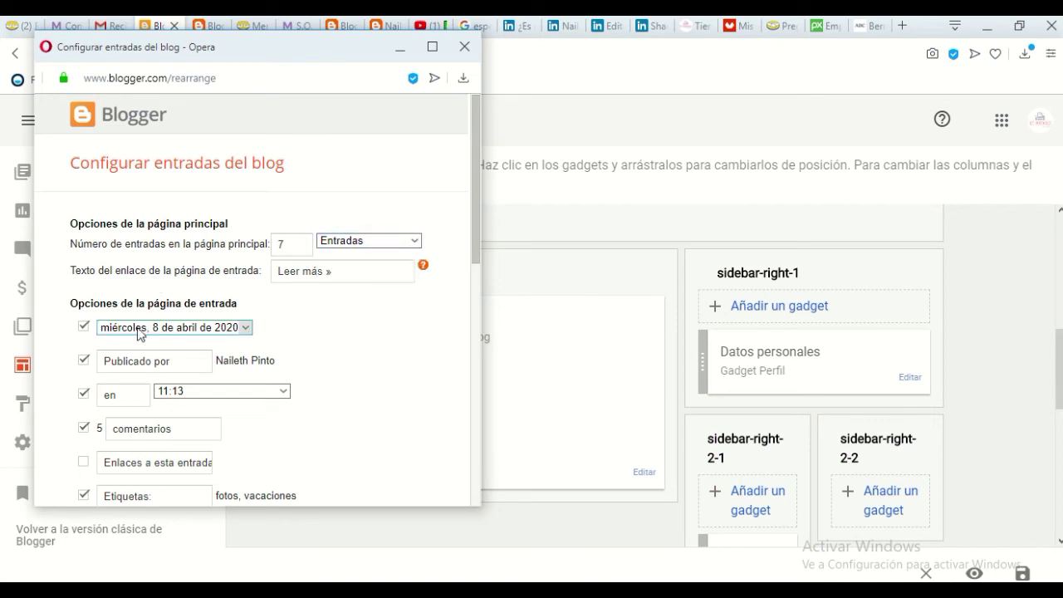
{"action": "left_click", "coordinate": [141, 327]}
{"action": "left_click", "coordinate": [418, 375]}
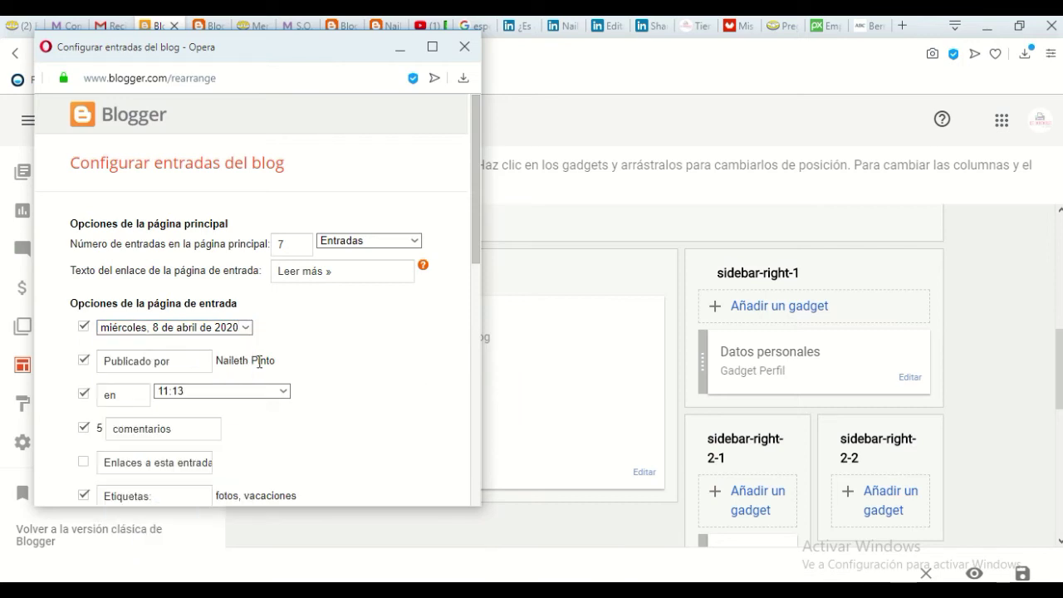
{"action": "left_click", "coordinate": [204, 359]}
{"action": "left_click", "coordinate": [122, 393]}
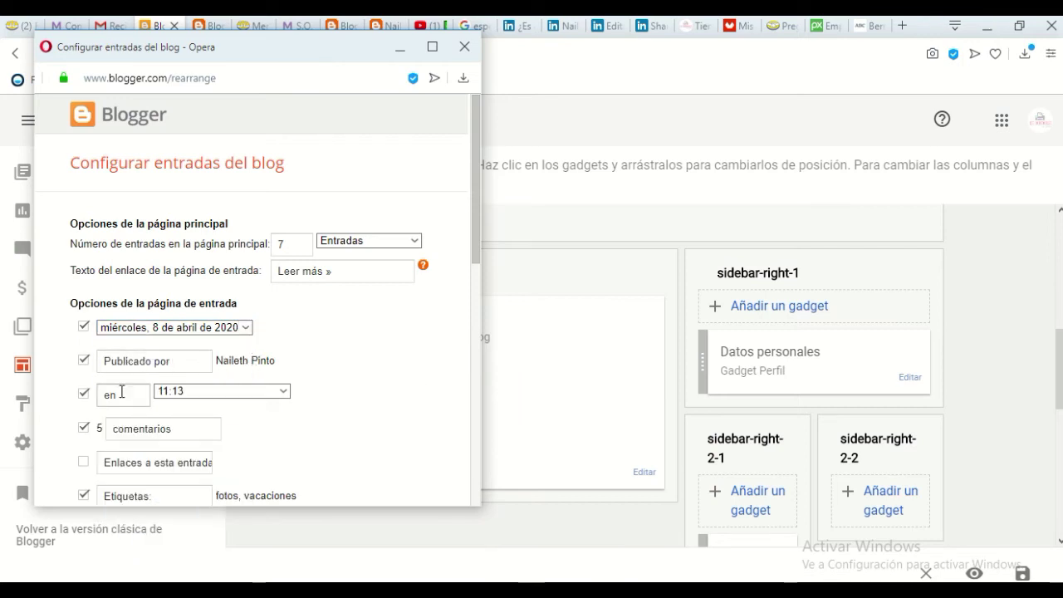
{"action": "left_click", "coordinate": [266, 394]}
{"action": "left_click", "coordinate": [266, 396]}
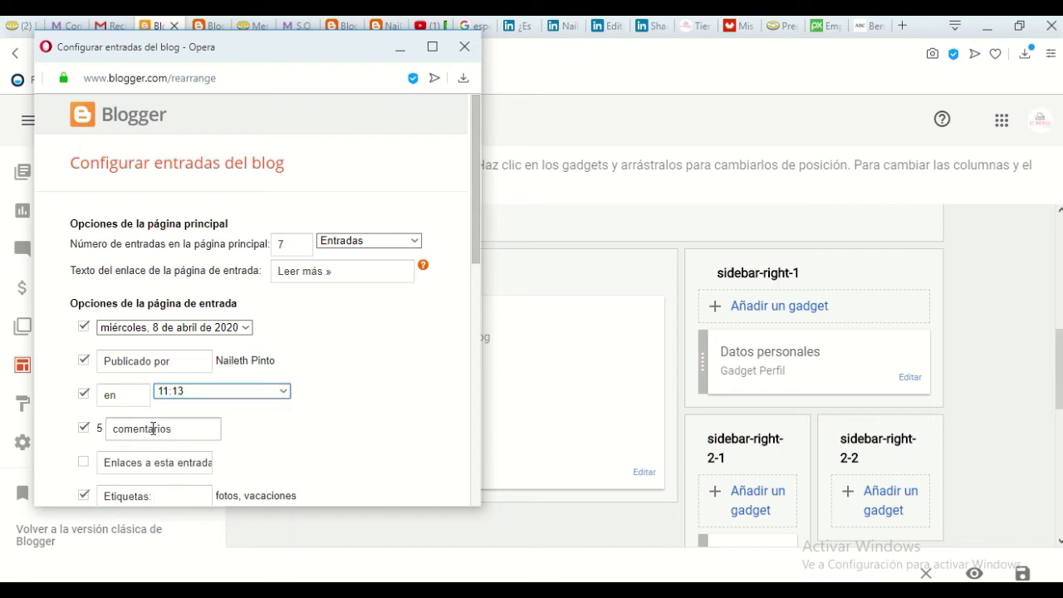
- Review the remaining post options, keep Ubicación enabled and save the Entradas del blog gadget
{"action": "scroll", "coordinate": [212, 429], "scroll_direction": "down", "scroll_amount": 1}
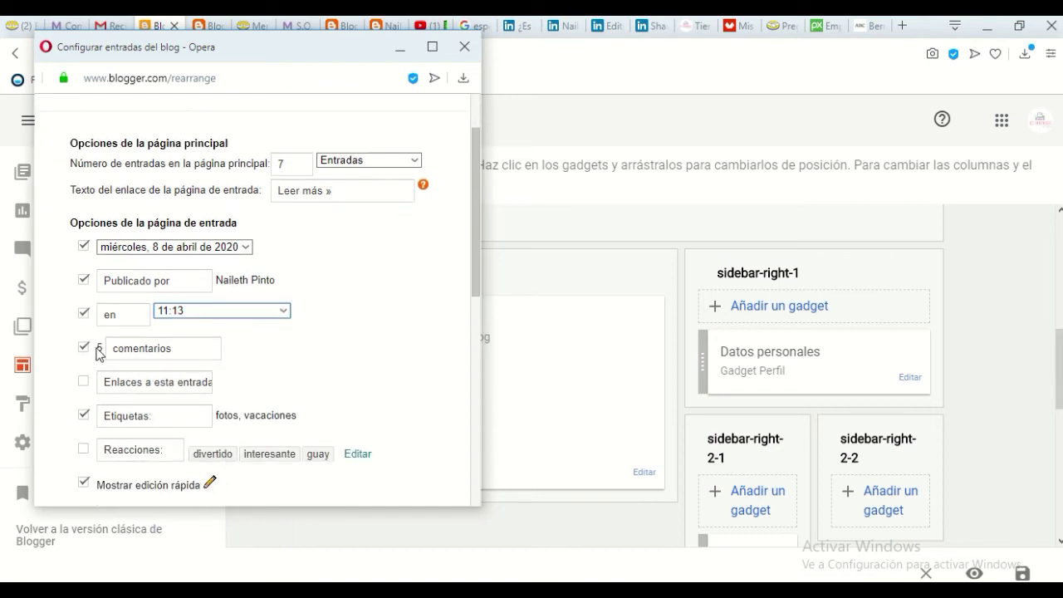
{"action": "left_click", "coordinate": [170, 344]}
{"action": "scroll", "coordinate": [80, 428], "scroll_direction": "down", "scroll_amount": 2}
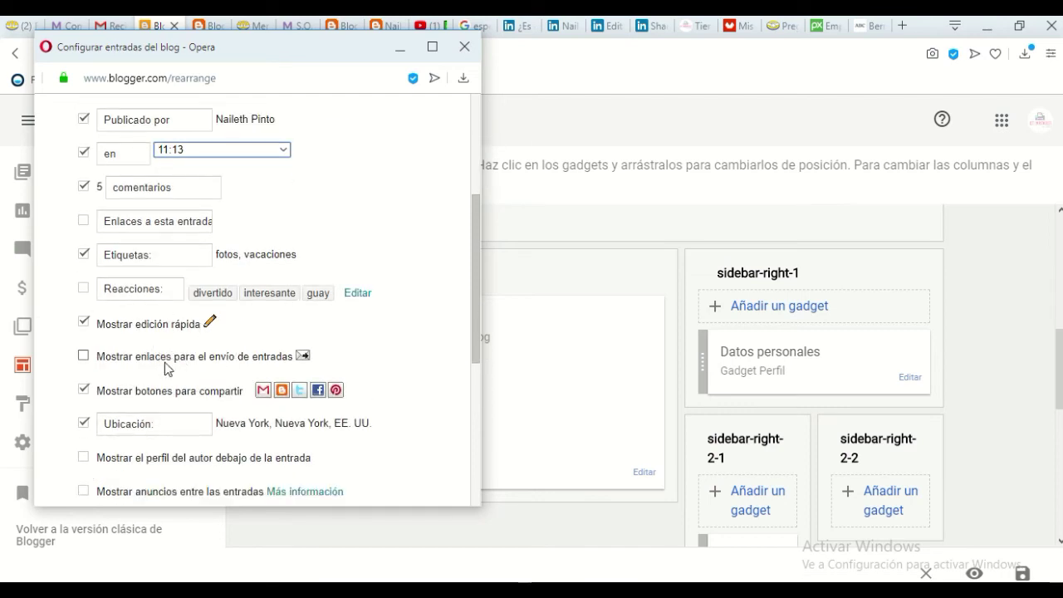
{"action": "scroll", "coordinate": [151, 413], "scroll_direction": "down", "scroll_amount": 4}
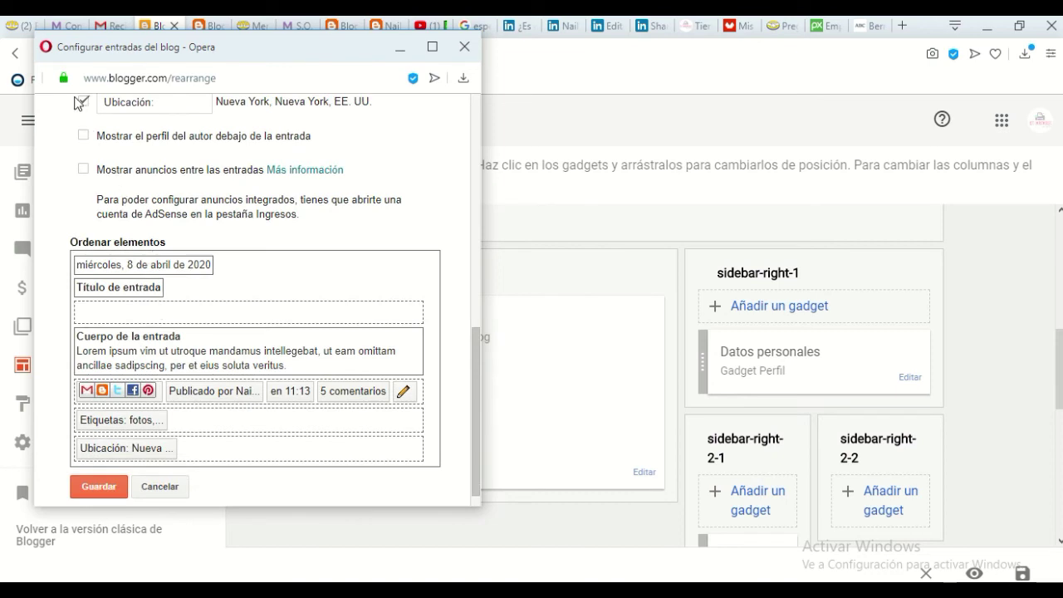
{"action": "left_click", "coordinate": [83, 101]}
{"action": "left_click", "coordinate": [83, 102]}
{"action": "left_click", "coordinate": [111, 493]}
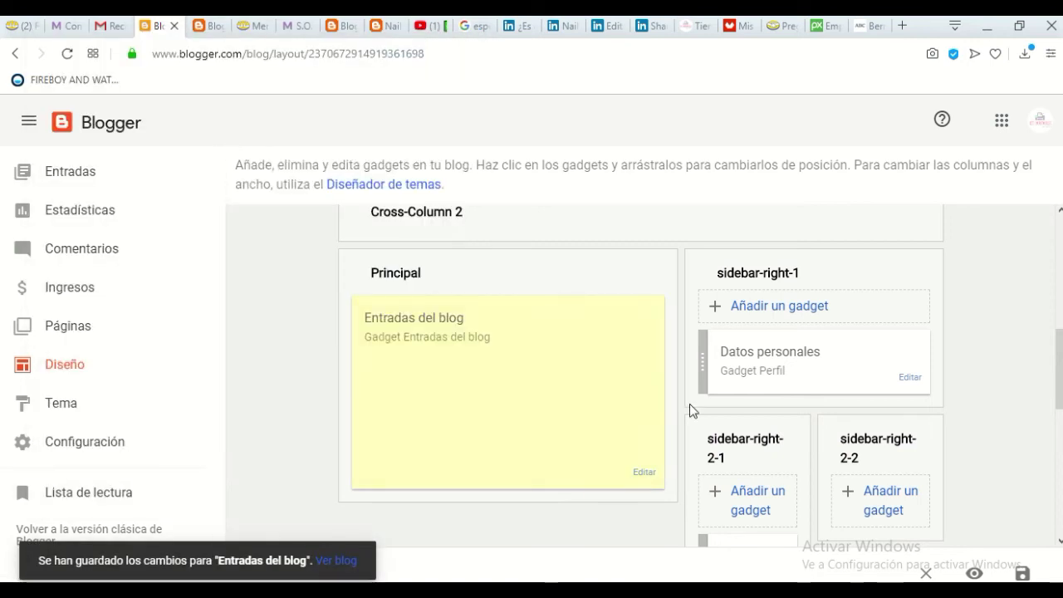
- Check the Datos personales gadget's settings, view the full author profile from the published blog and return to the blog
{"action": "left_click", "coordinate": [915, 379]}
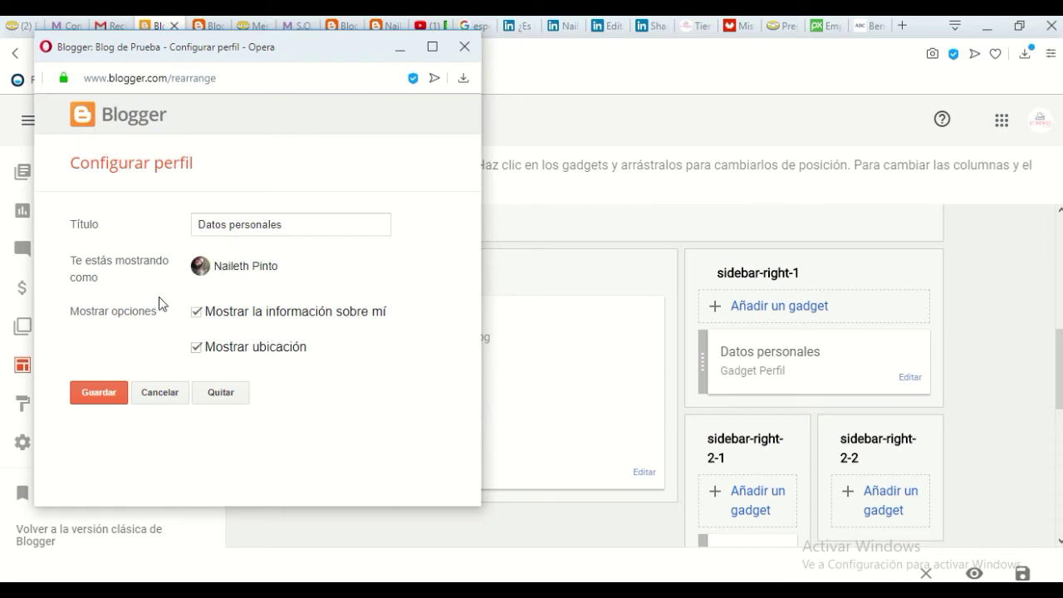
{"action": "left_click", "coordinate": [217, 28]}
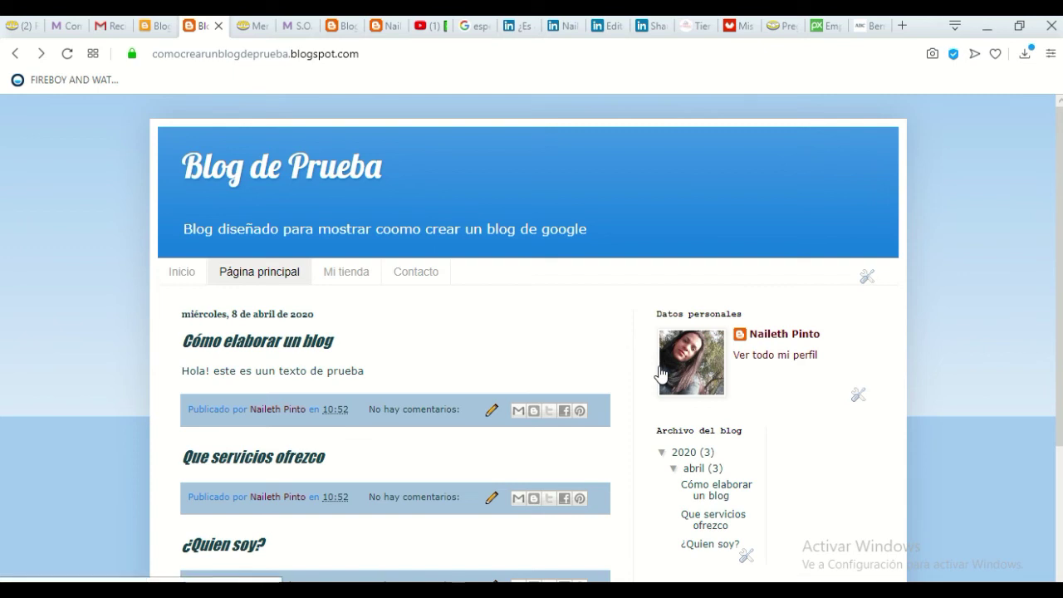
{"action": "left_click", "coordinate": [789, 356]}
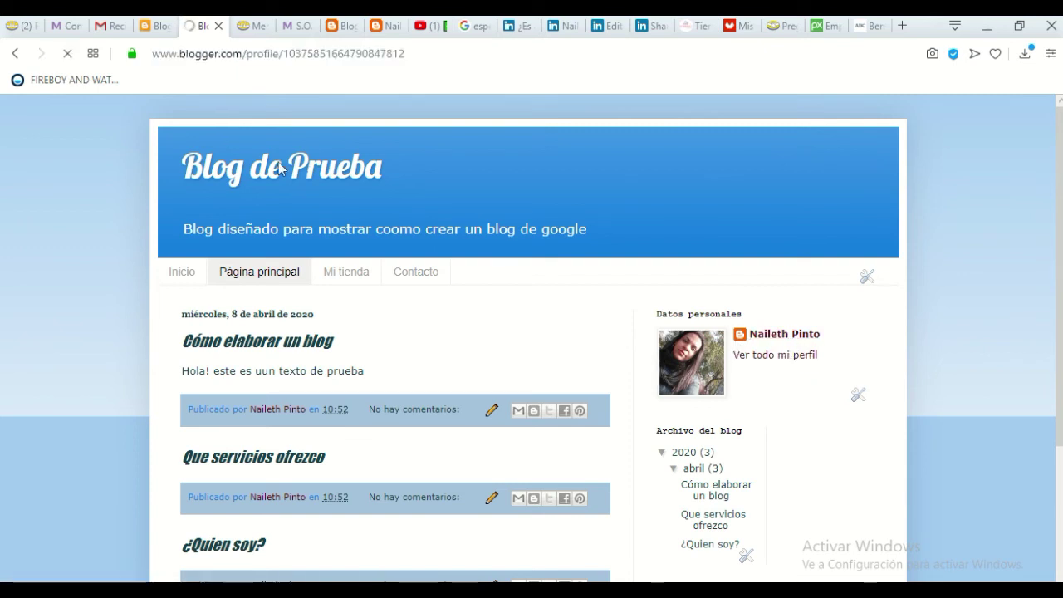
{"action": "scroll", "coordinate": [387, 332], "scroll_direction": "down", "scroll_amount": 4}
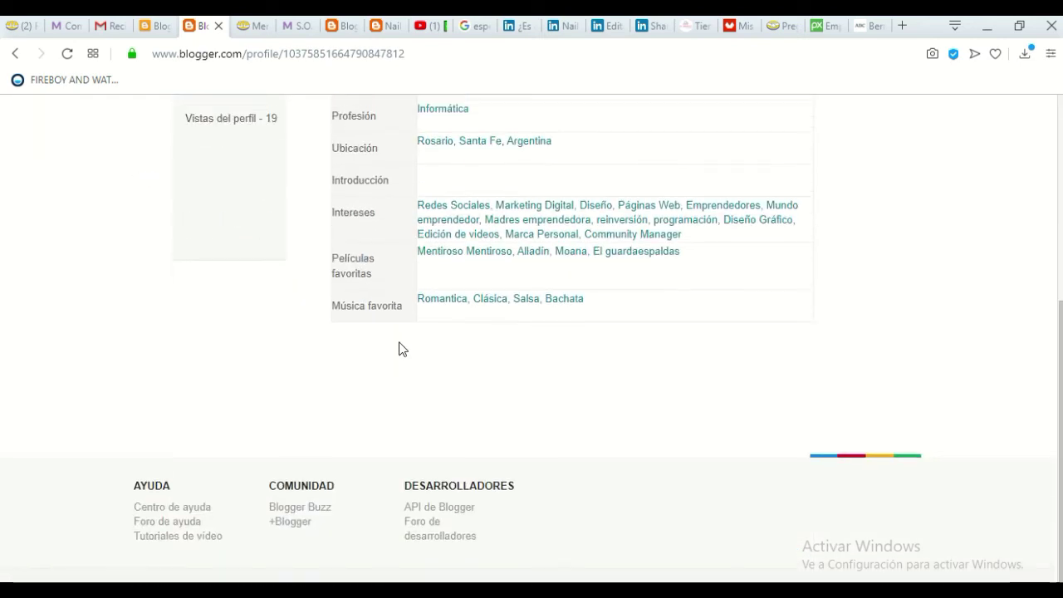
{"action": "scroll", "coordinate": [399, 349], "scroll_direction": "up", "scroll_amount": 3}
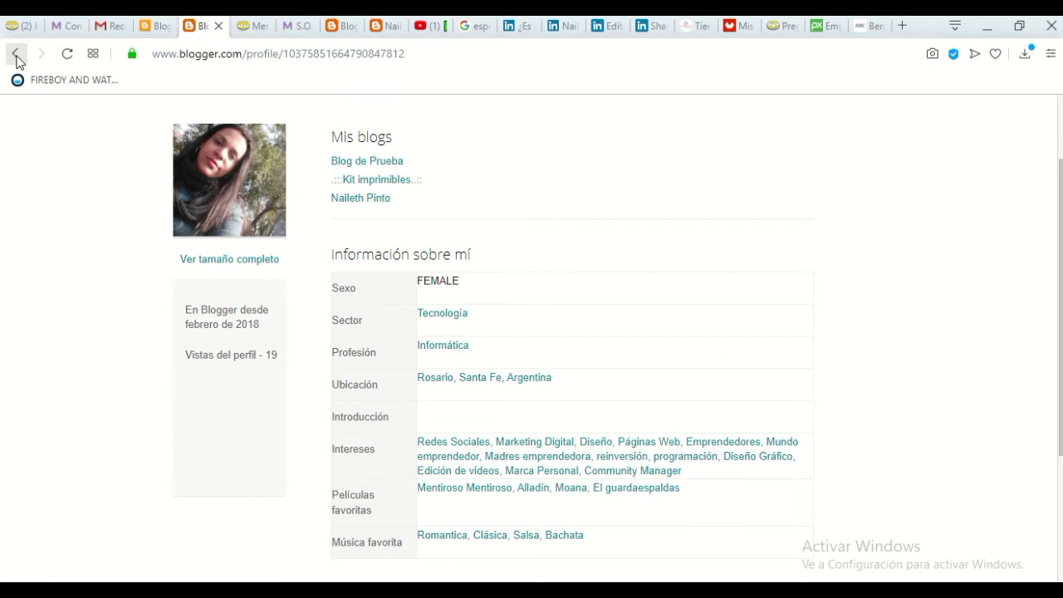
{"action": "left_click", "coordinate": [17, 56]}
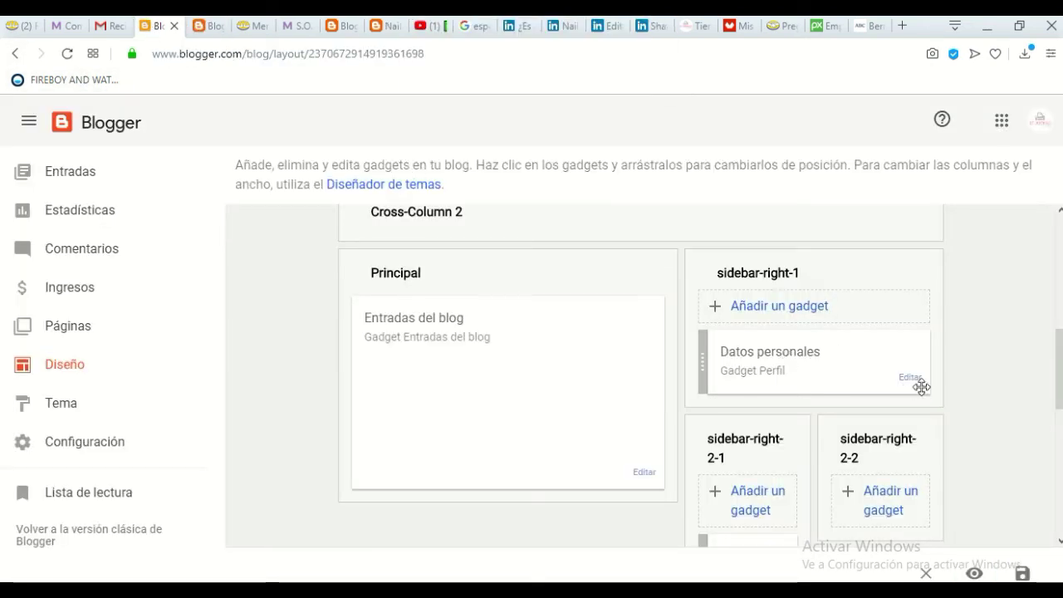
- Remove the Datos personales gadget from sidebar-right-1 and reload the published blog to check its sidebar
{"action": "left_click", "coordinate": [910, 378]}
{"action": "left_click", "coordinate": [221, 393]}
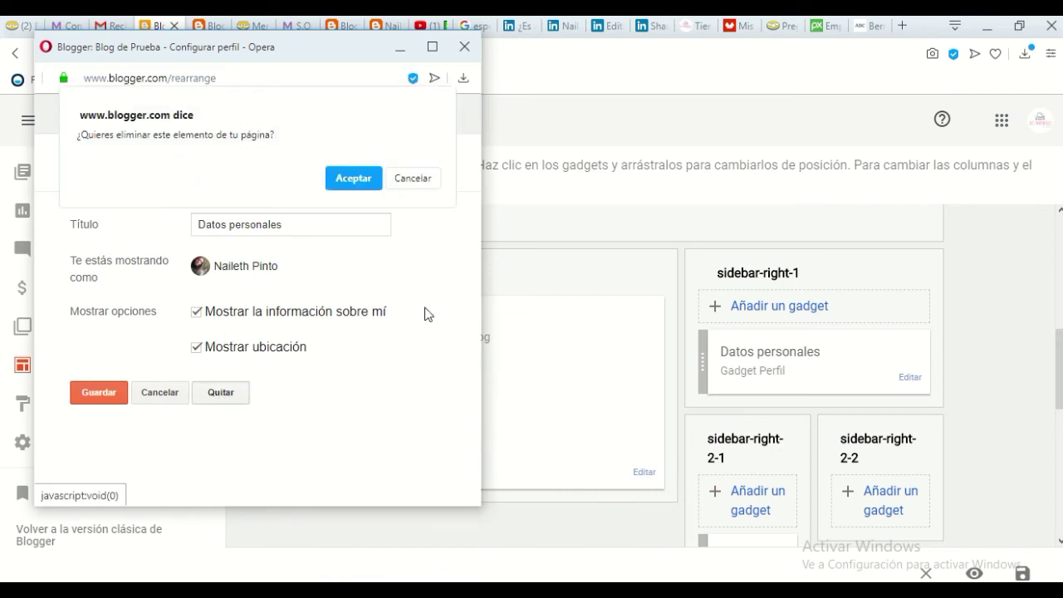
{"action": "left_click", "coordinate": [350, 178]}
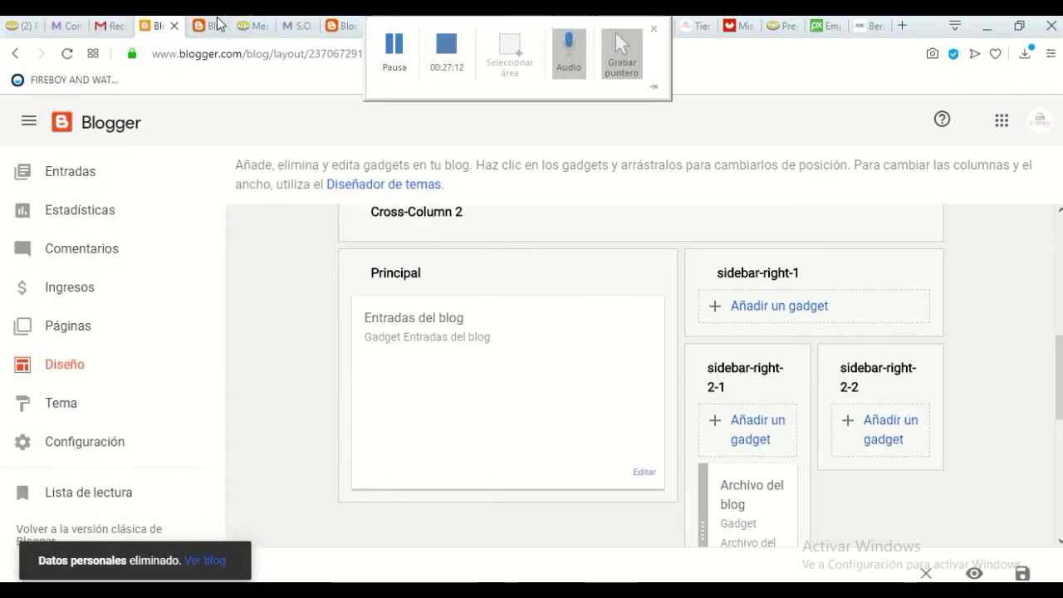
{"action": "left_click", "coordinate": [218, 23]}
{"action": "left_click", "coordinate": [66, 52]}
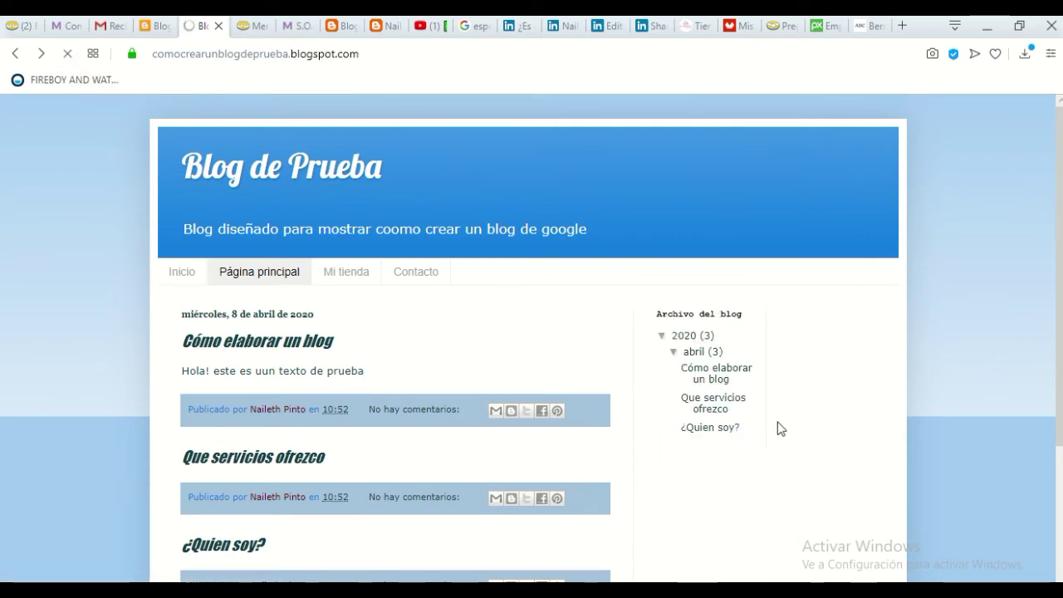
- Browse the gadgets available for sidebar-right-1 in the layout and choose Entradas populares
{"action": "left_click", "coordinate": [154, 25]}
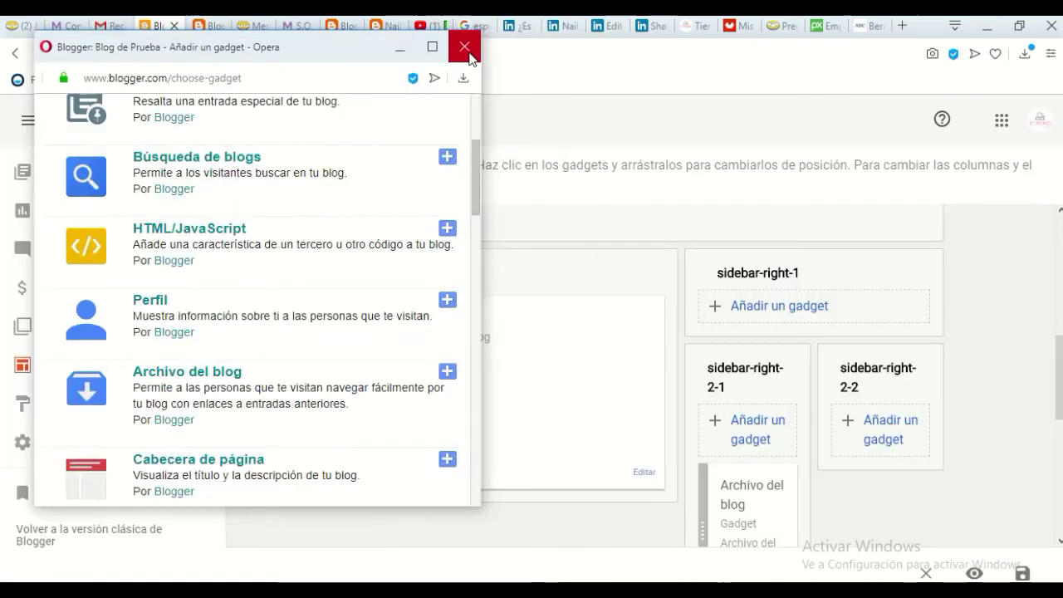
{"action": "left_click", "coordinate": [468, 42]}
{"action": "left_click", "coordinate": [773, 315]}
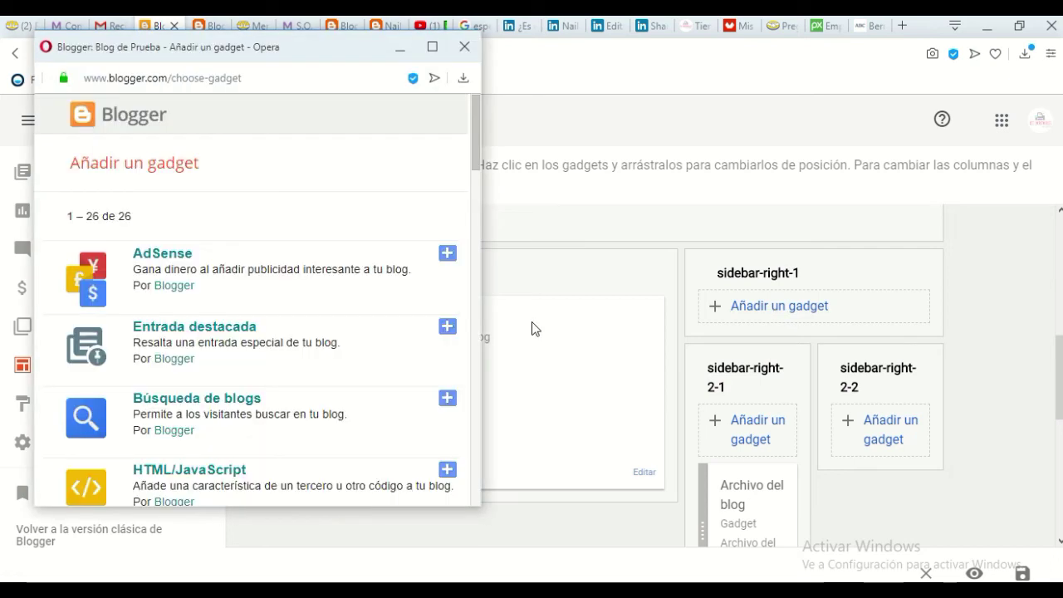
{"action": "scroll", "coordinate": [209, 374], "scroll_direction": "down", "scroll_amount": 4}
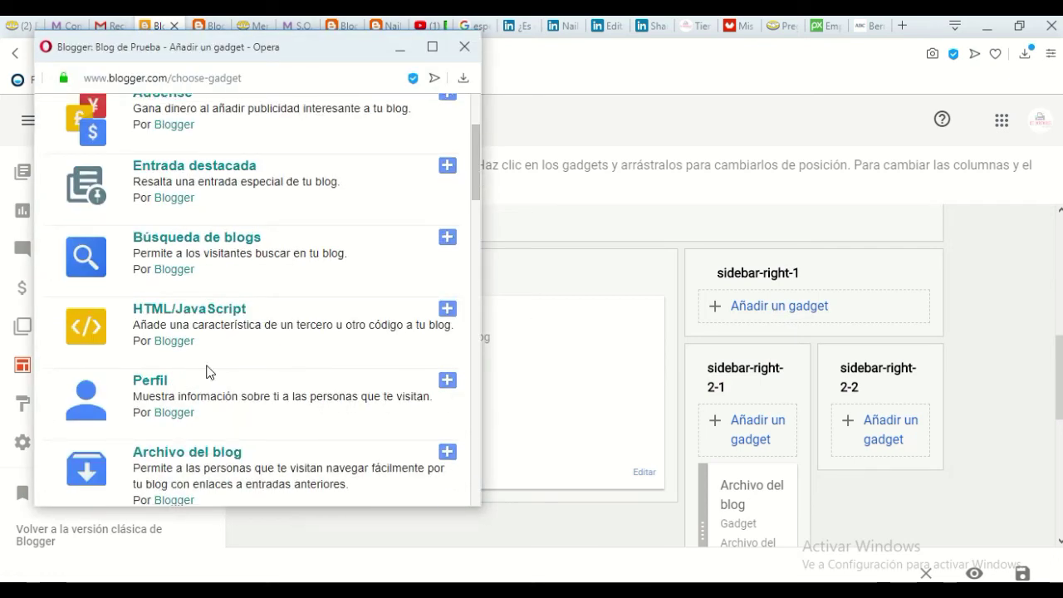
{"action": "scroll", "coordinate": [137, 405], "scroll_direction": "down", "scroll_amount": 2}
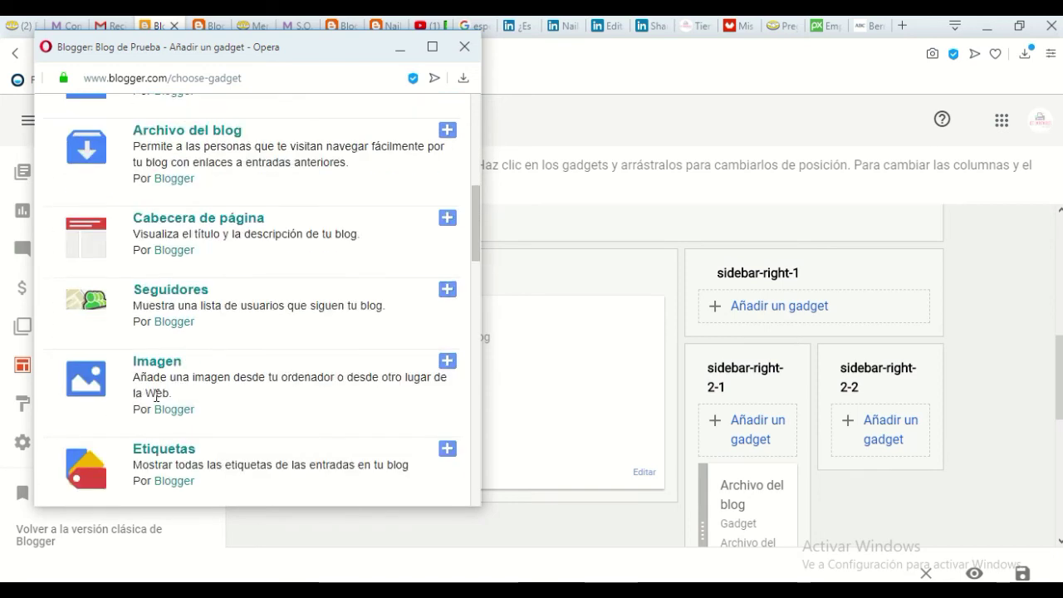
{"action": "scroll", "coordinate": [277, 411], "scroll_direction": "down", "scroll_amount": 2}
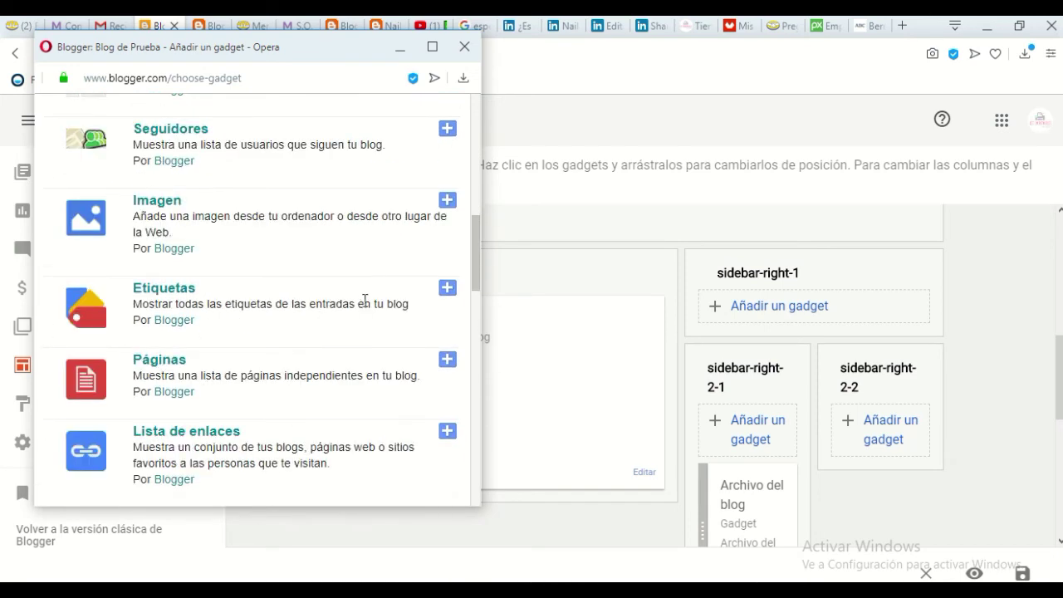
{"action": "scroll", "coordinate": [333, 374], "scroll_direction": "down", "scroll_amount": 1}
{"action": "scroll", "coordinate": [329, 378], "scroll_direction": "down", "scroll_amount": 1}
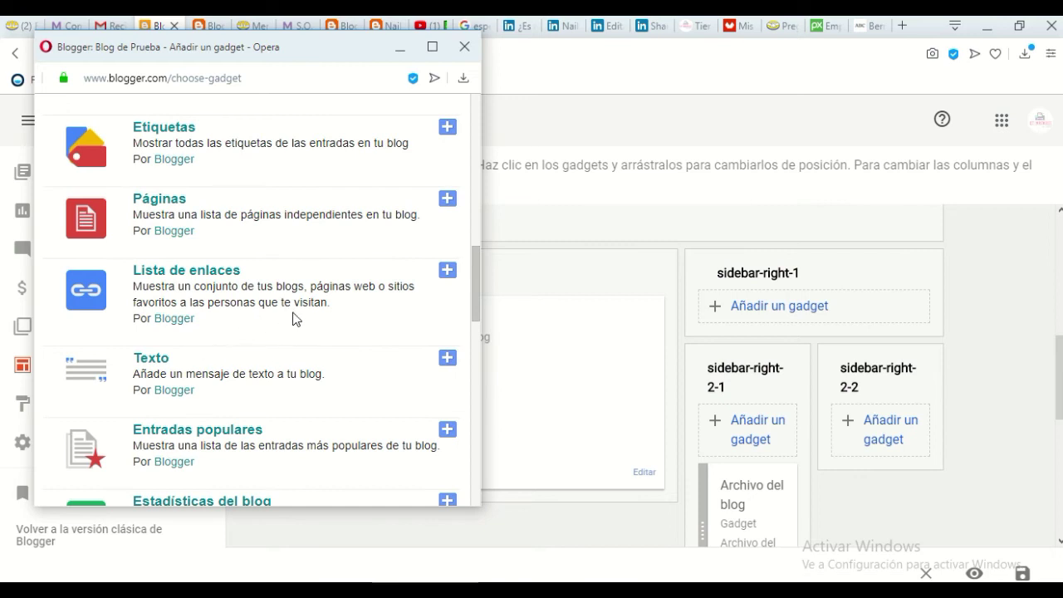
{"action": "scroll", "coordinate": [257, 332], "scroll_direction": "down", "scroll_amount": 2}
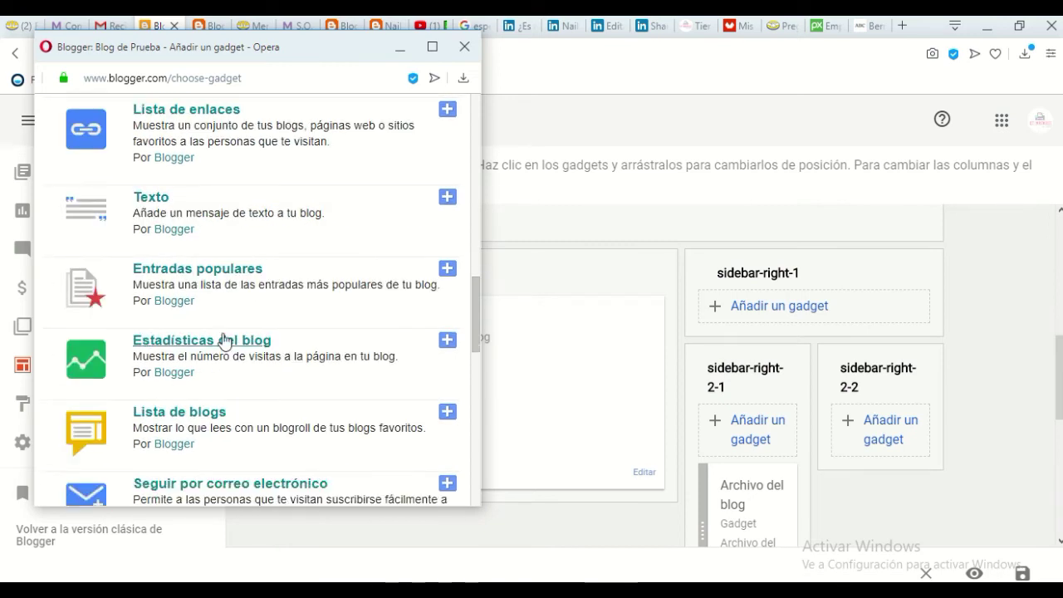
{"action": "left_click", "coordinate": [448, 268]}
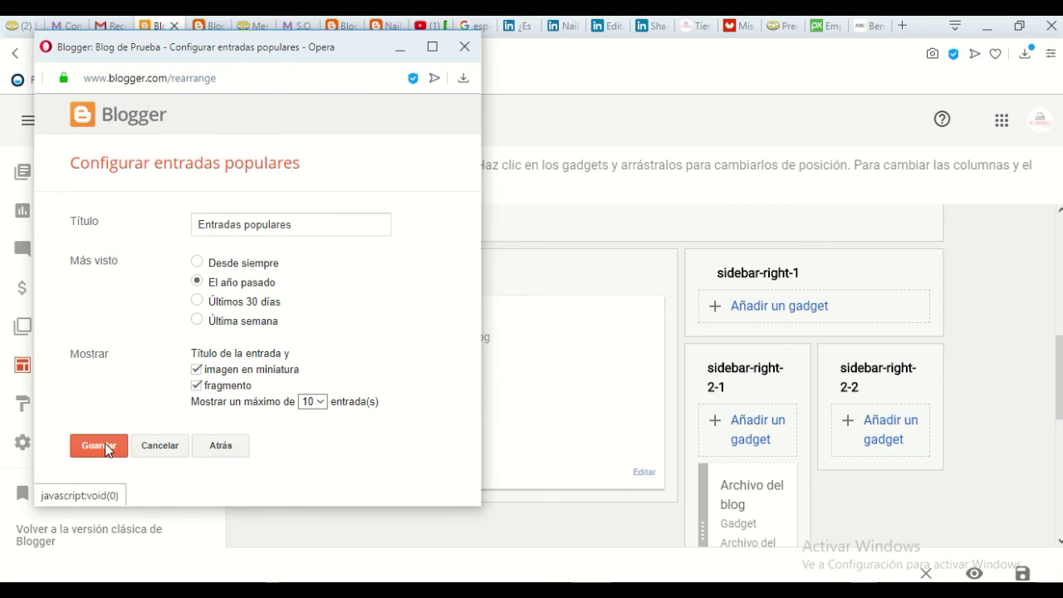
- Title the popular posts gadget "Artículos más visitados" and save it to the sidebar
{"action": "left_click", "coordinate": [242, 226]}
{"action": "left_click_drag", "start_coordinate": [302, 226], "coordinate": [97, 201]}
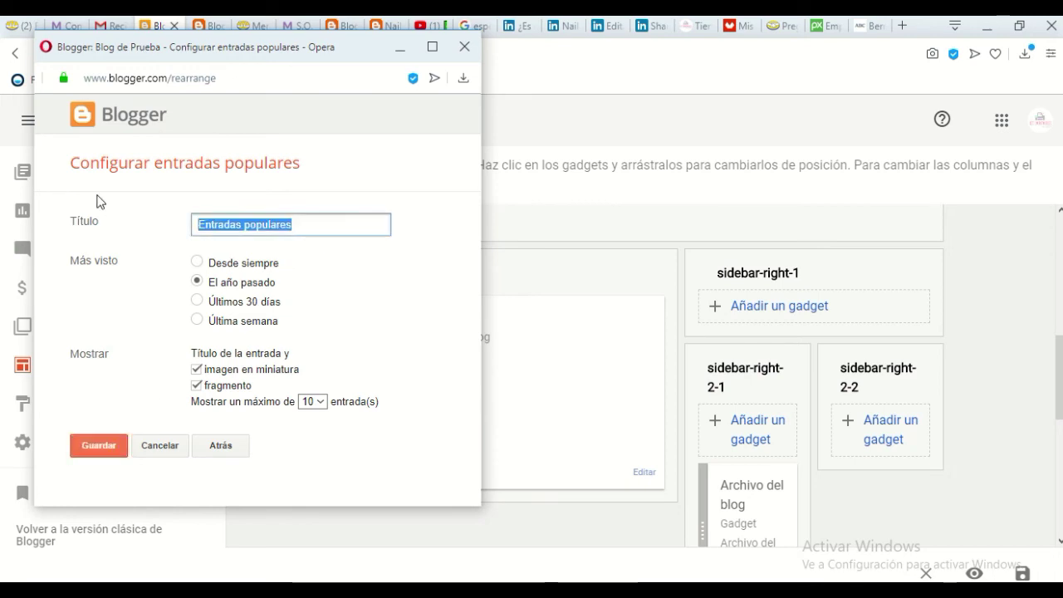
{"action": "type", "text": "Artículos más visi"}
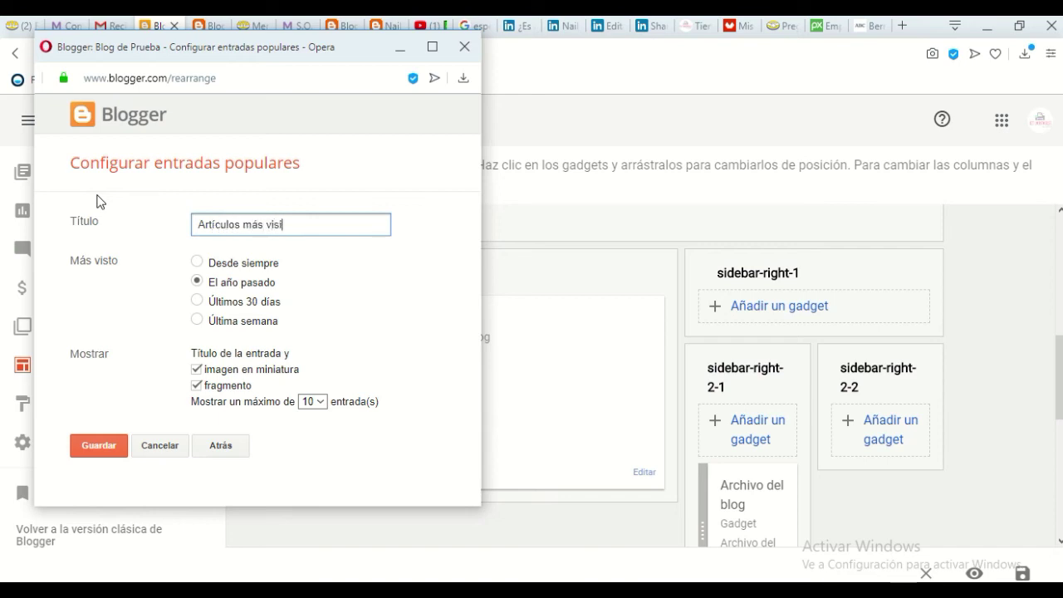
{"action": "left_click", "coordinate": [103, 447]}
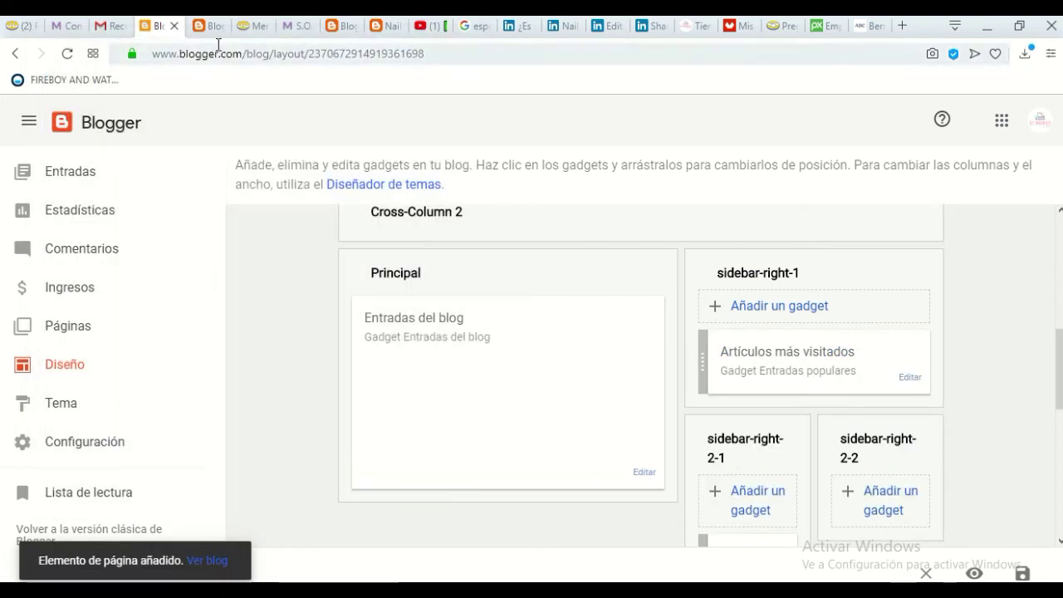
- Reload the published blog to check the Artículos más visitados section, and return to the layout
{"action": "left_click", "coordinate": [208, 27]}
{"action": "left_click", "coordinate": [67, 53]}
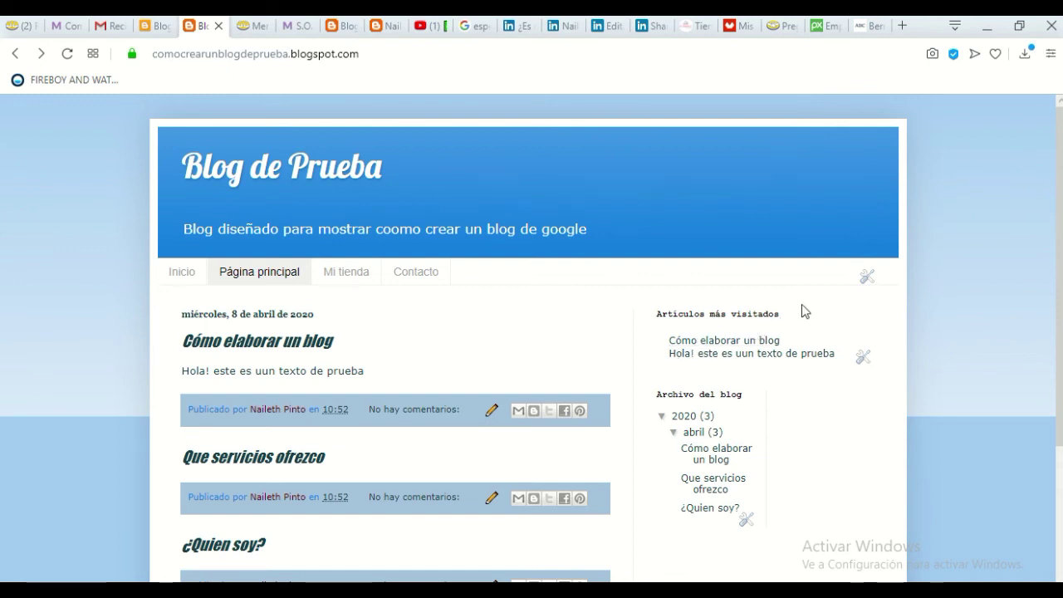
{"action": "left_click_drag", "start_coordinate": [793, 317], "coordinate": [680, 314]}
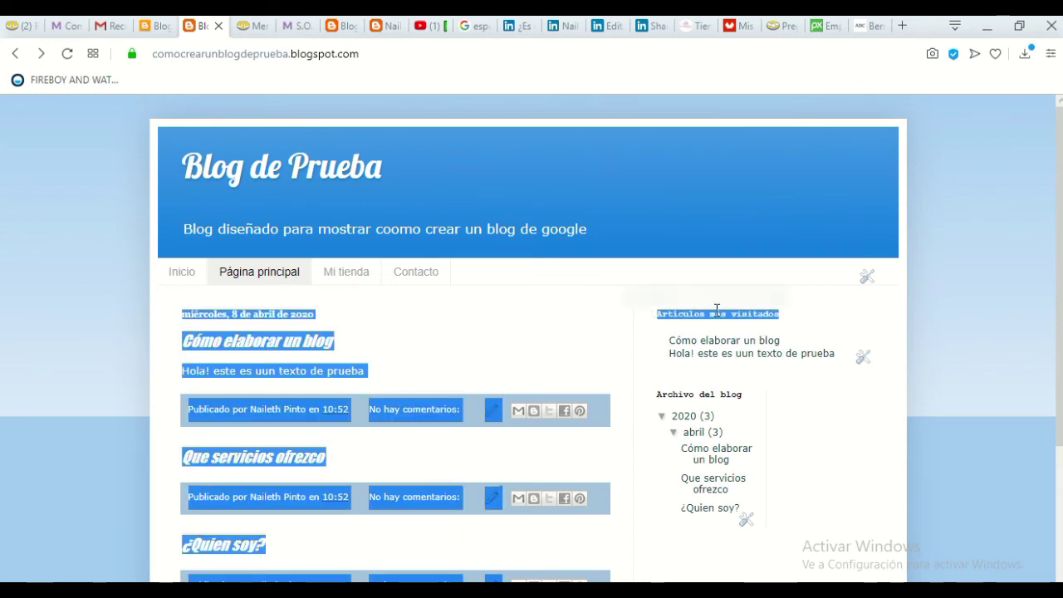
{"action": "left_click", "coordinate": [793, 316]}
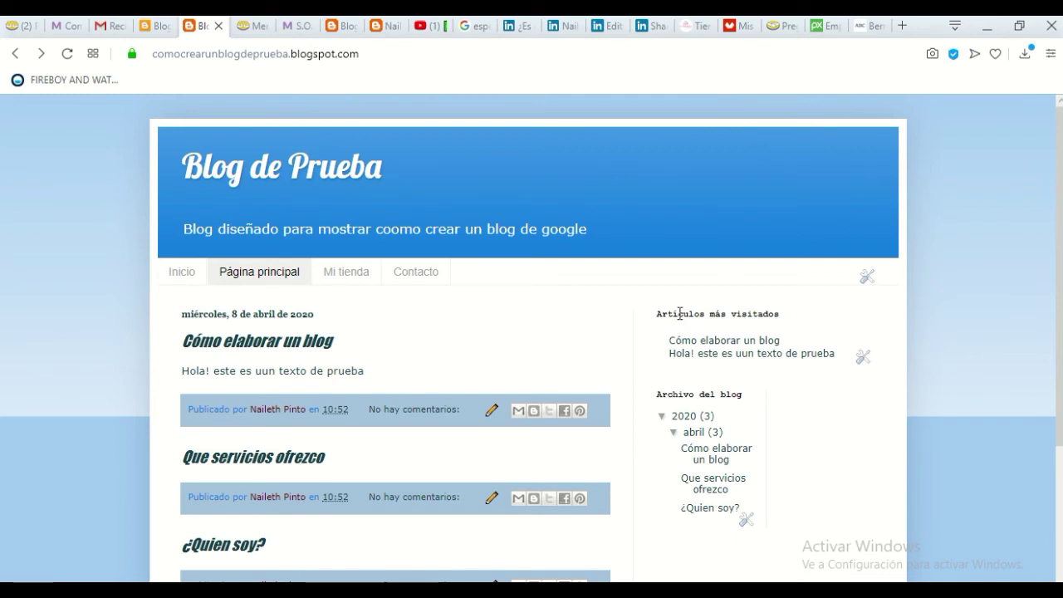
{"action": "left_click", "coordinate": [152, 26]}
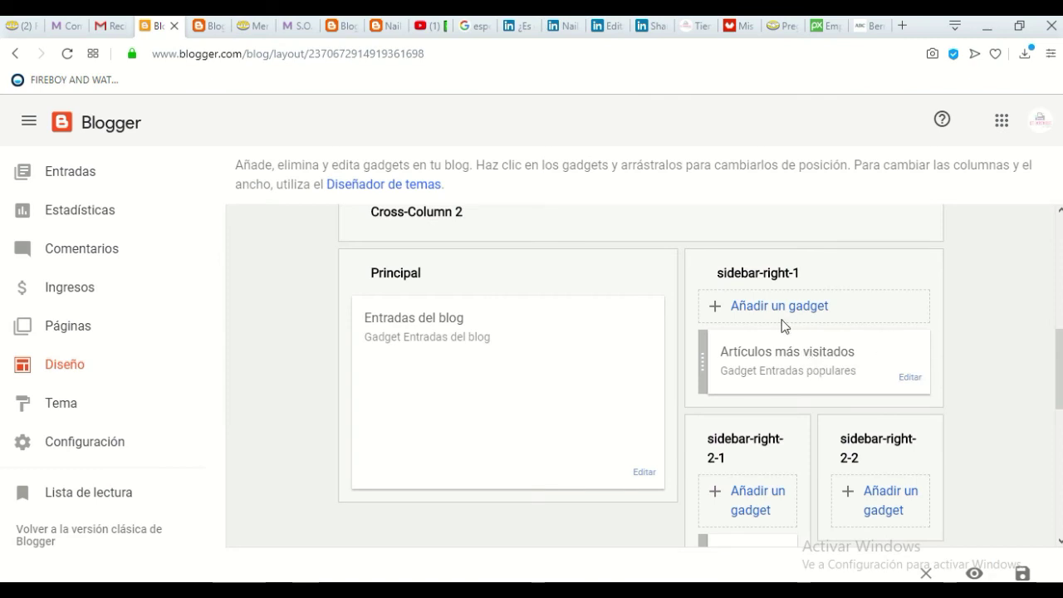
- Add the Enlaces de suscripción gadget to sidebar-right-1 with the title "Suscribirse a"
{"action": "left_click", "coordinate": [779, 306]}
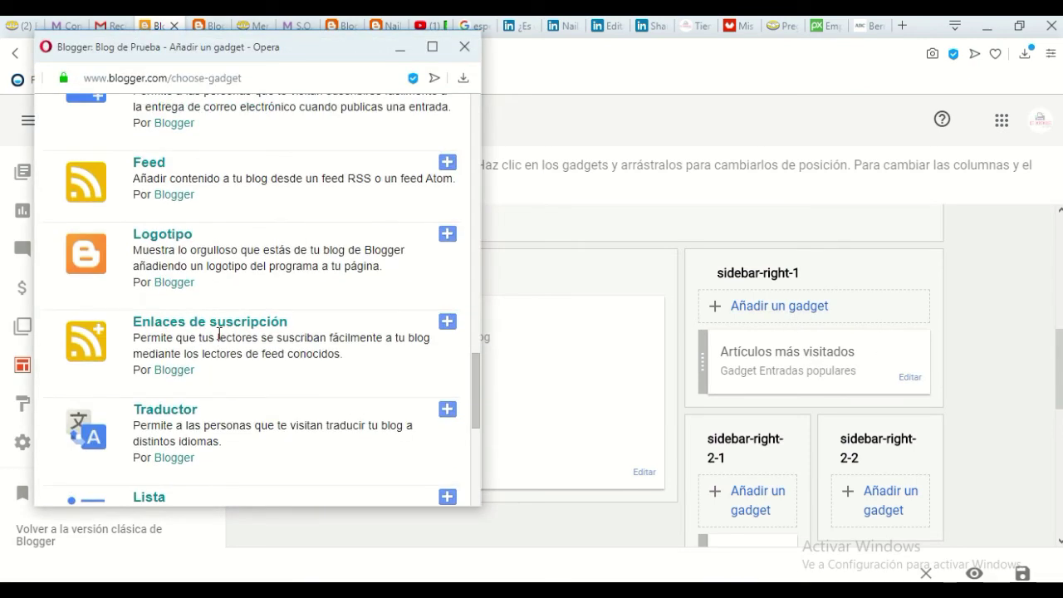
{"action": "left_click", "coordinate": [454, 326]}
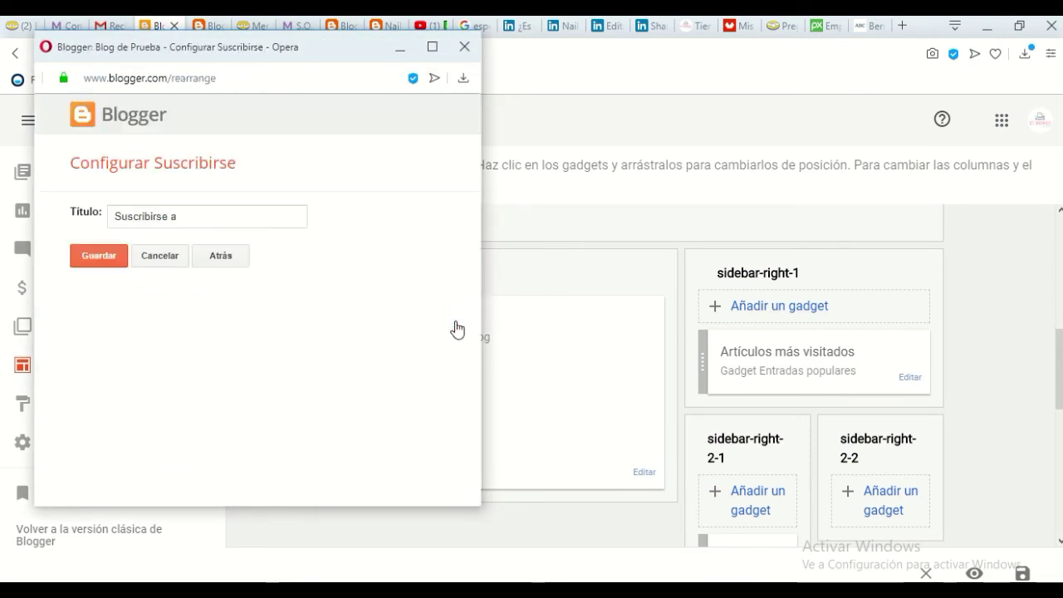
{"action": "left_click", "coordinate": [93, 260]}
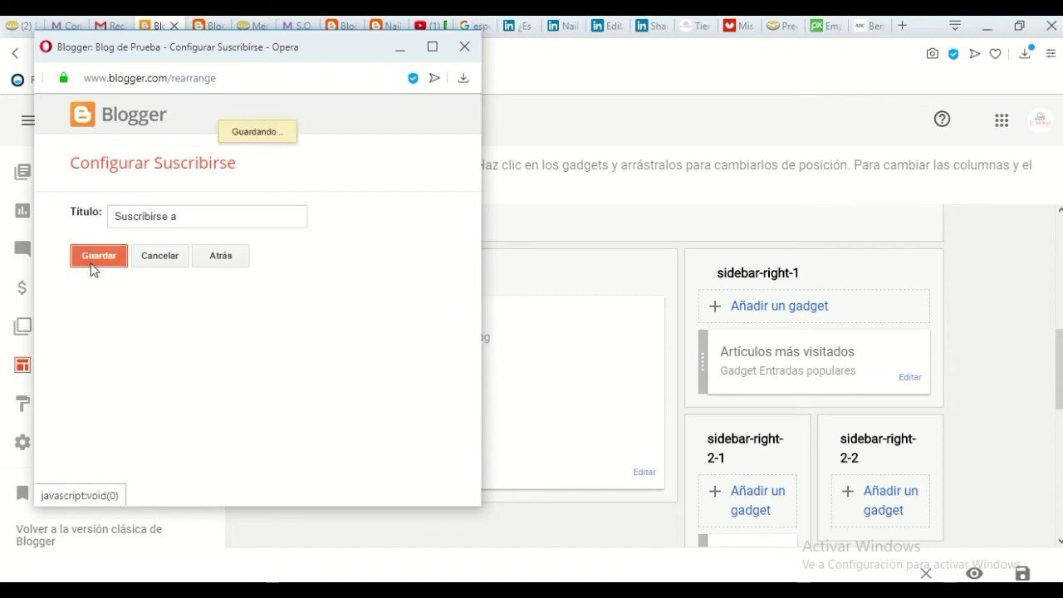
- Add the Búsqueda de blogs gadget to sidebar-right-1 with the title "Buscar este blog"
{"action": "left_click", "coordinate": [780, 308]}
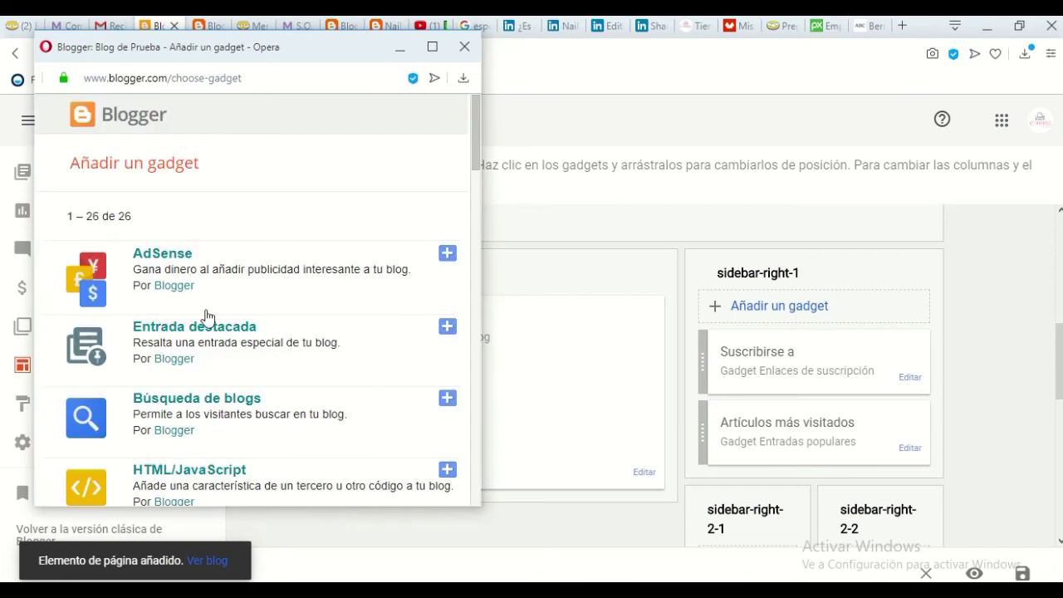
{"action": "scroll", "coordinate": [314, 307], "scroll_direction": "down", "scroll_amount": 1}
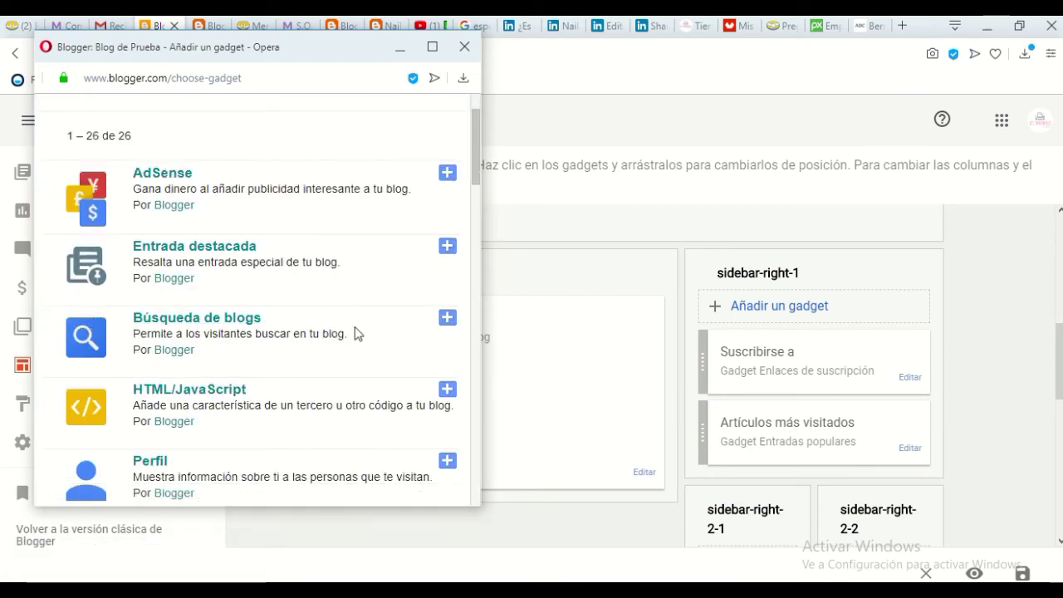
{"action": "left_click", "coordinate": [448, 320]}
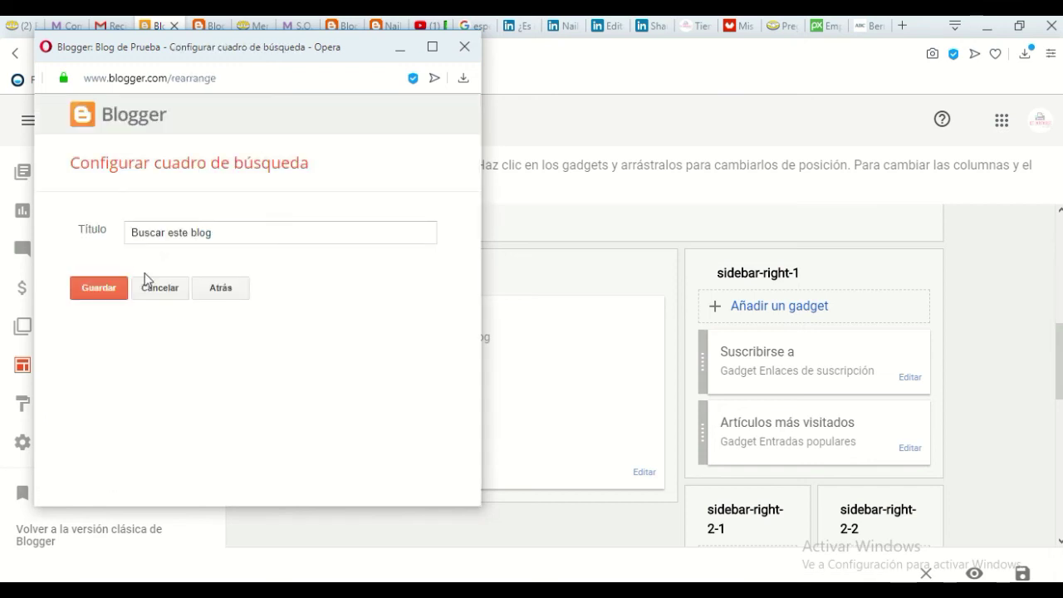
{"action": "left_click", "coordinate": [107, 293]}
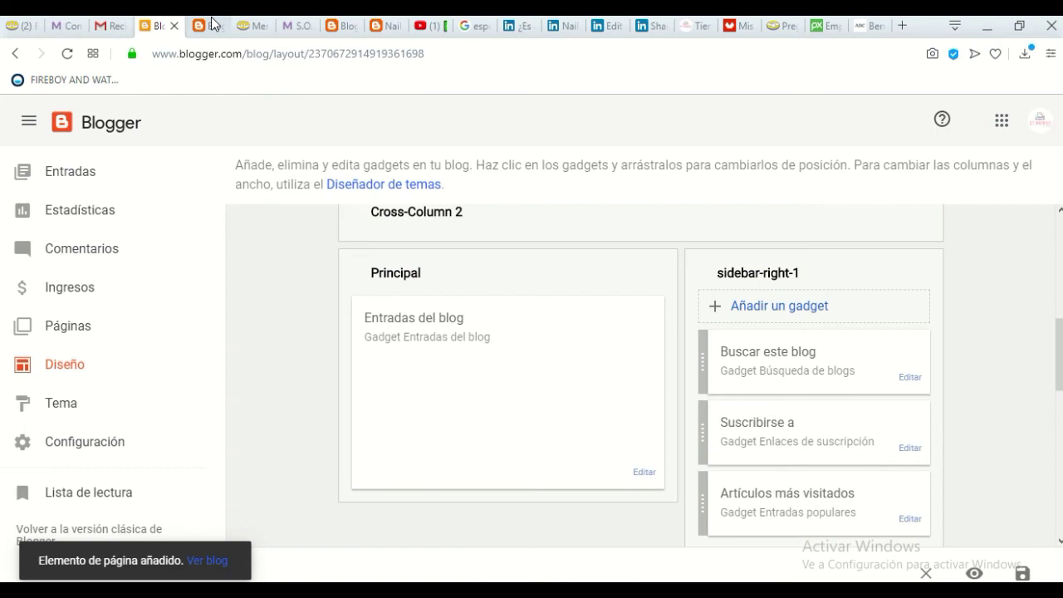
- Reload the published blog to check the search and subscription gadgets, and return to the layout
{"action": "left_click", "coordinate": [212, 23]}
{"action": "left_click", "coordinate": [67, 54]}
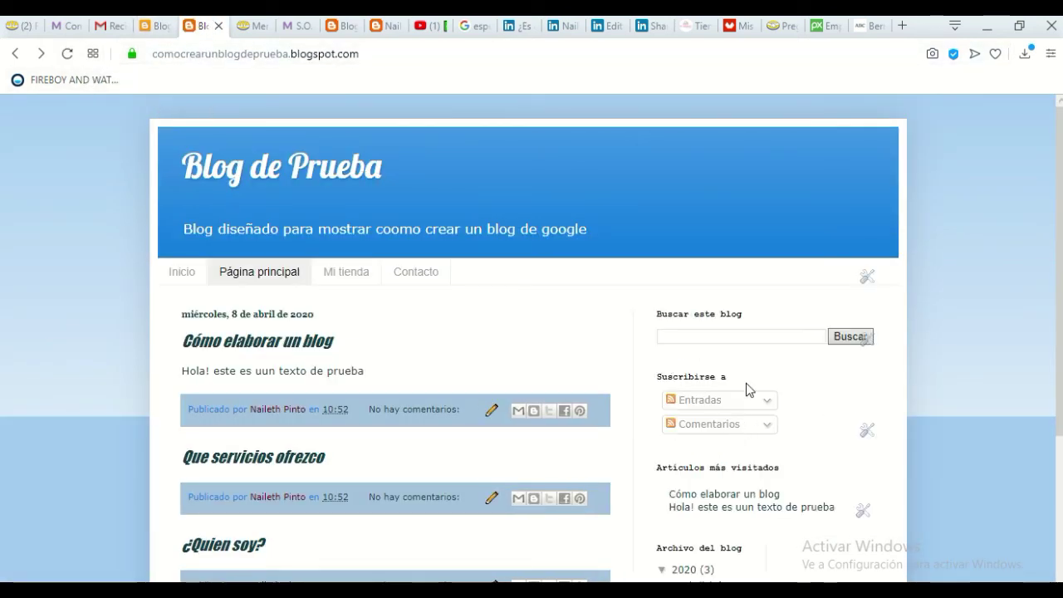
{"action": "left_click", "coordinate": [169, 25]}
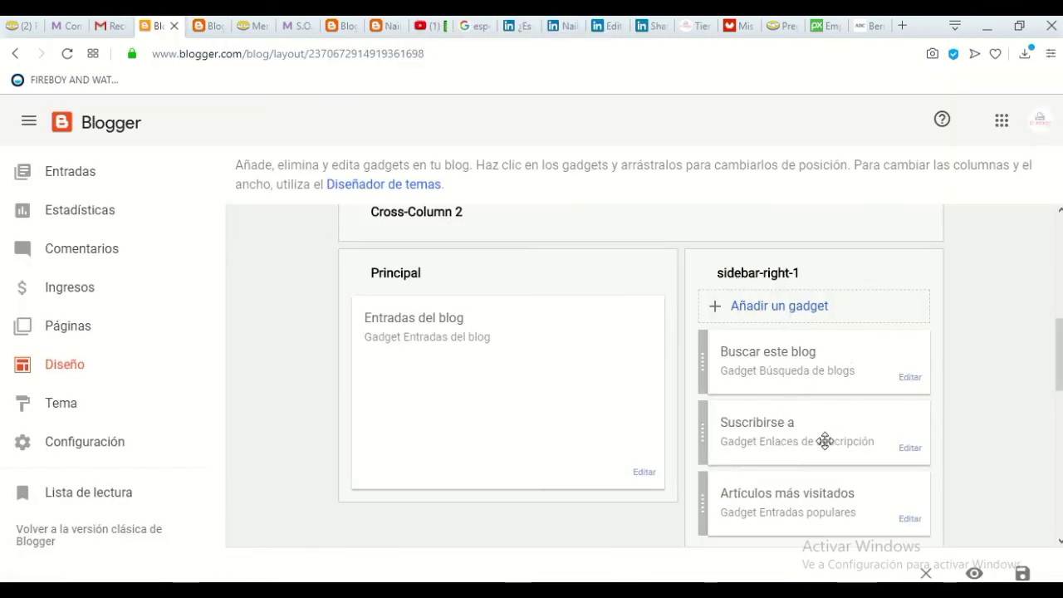
- Add the Perfil gadget to sidebar-right-1, titled "Datos personales", with the "about me" information shown and the location hidden
{"action": "left_click", "coordinate": [802, 307]}
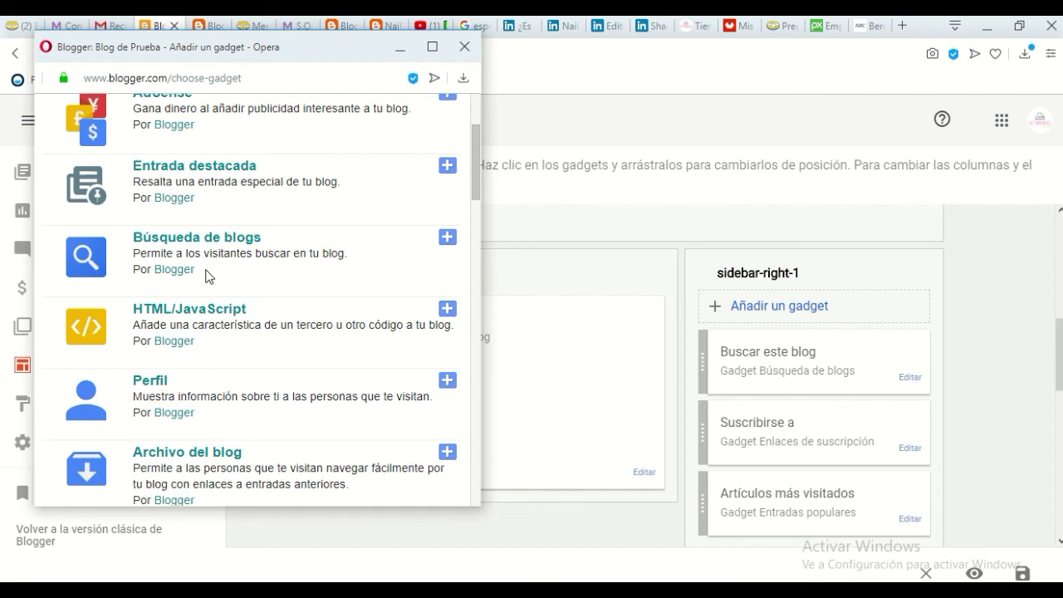
{"action": "scroll", "coordinate": [264, 285], "scroll_direction": "down", "scroll_amount": 2}
{"action": "left_click", "coordinate": [447, 221]}
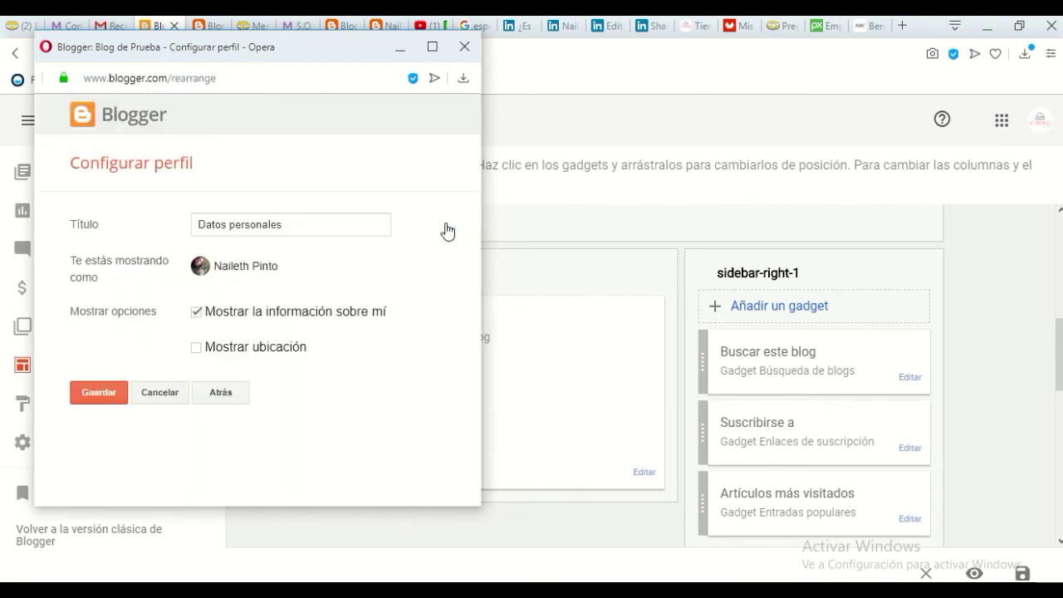
{"action": "left_click", "coordinate": [100, 388]}
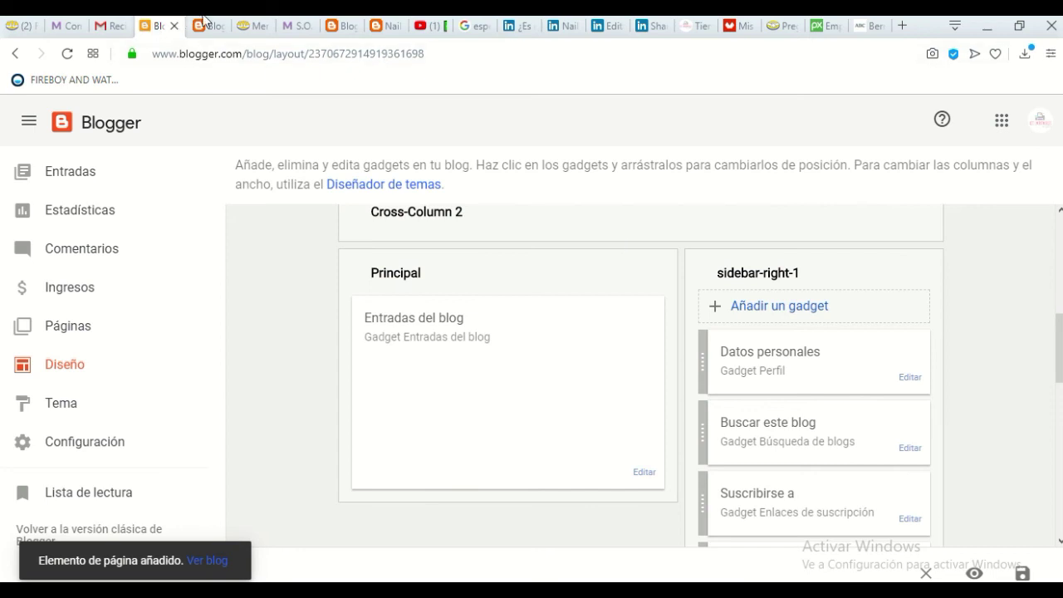
- Reload the published blog, check the profile gadget and the rest of the sidebar, and return to the layout
{"action": "left_click", "coordinate": [206, 25]}
{"action": "left_click", "coordinate": [67, 54]}
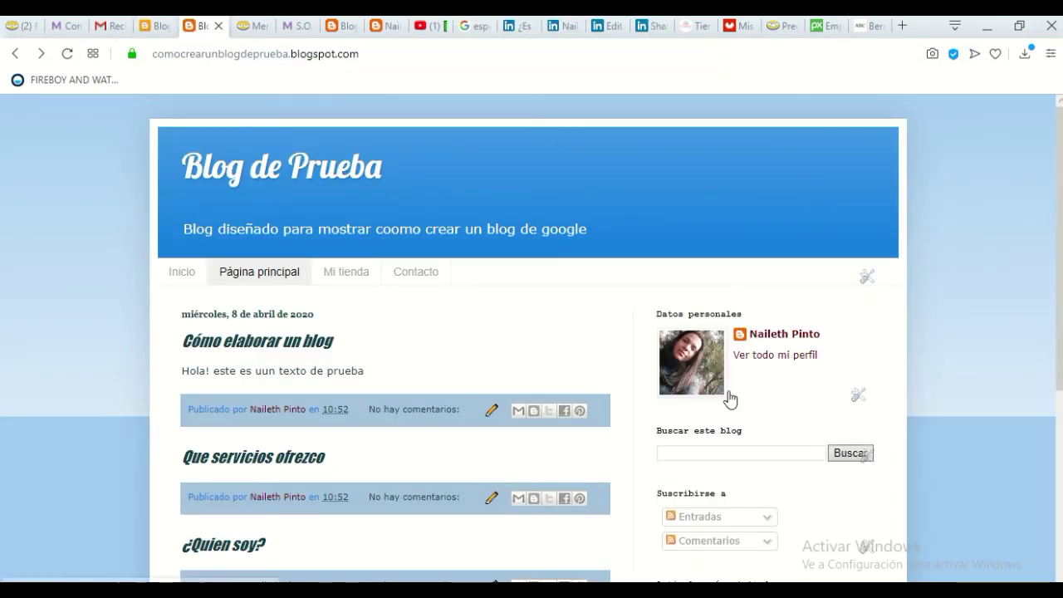
{"action": "scroll", "coordinate": [833, 390], "scroll_direction": "down", "scroll_amount": 5}
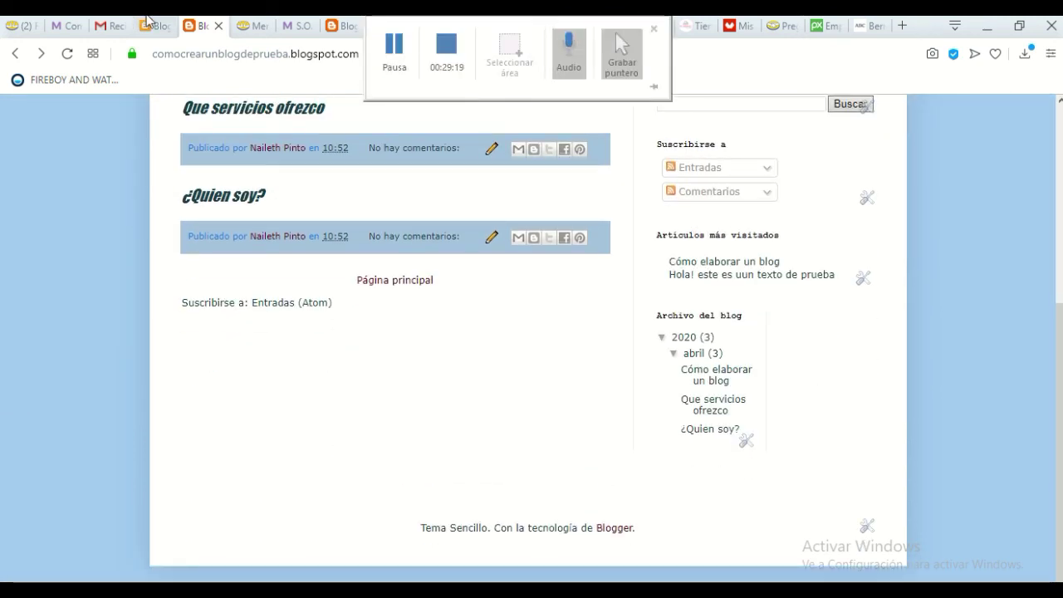
{"action": "left_click", "coordinate": [148, 25]}
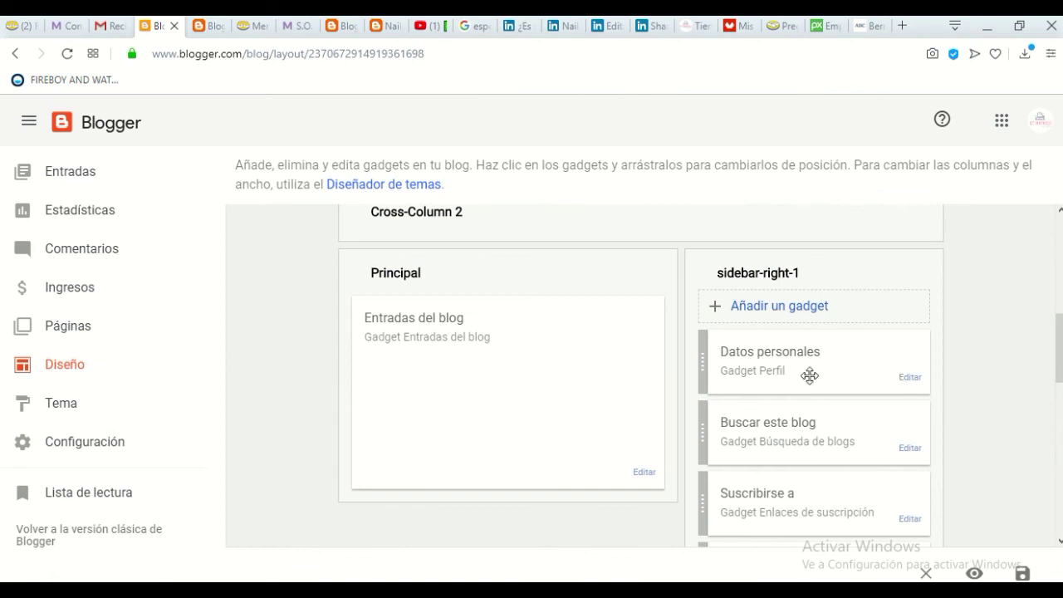
- Examine the sidebar-right-2-1 and sidebar-right-2-2 layout sections and open the list of gadgets available for sidebar-right-2-2
{"action": "scroll", "coordinate": [694, 429], "scroll_direction": "down", "scroll_amount": 4}
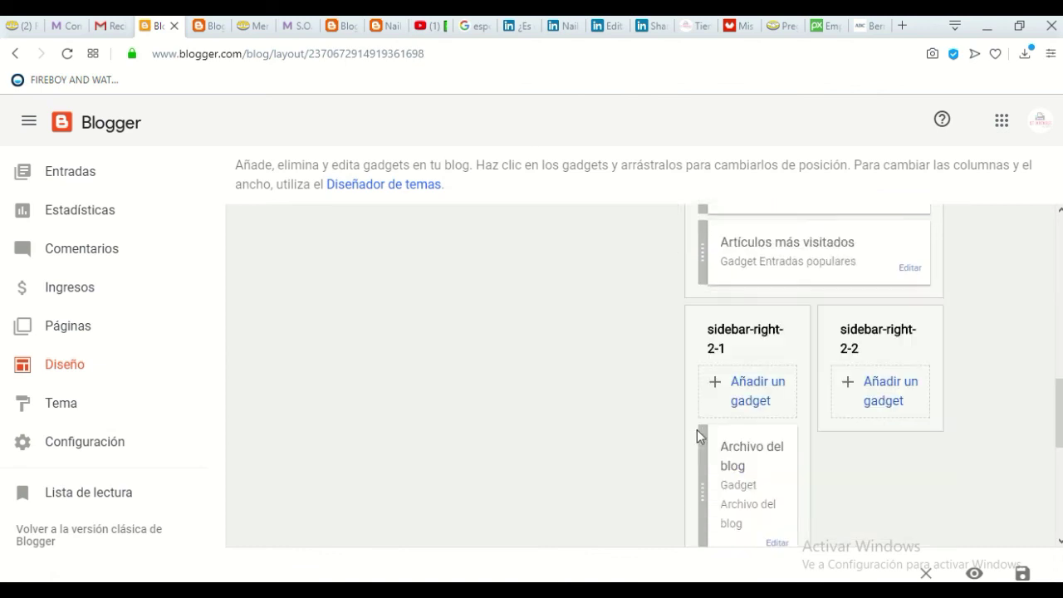
{"action": "scroll", "coordinate": [779, 446], "scroll_direction": "down", "scroll_amount": 2}
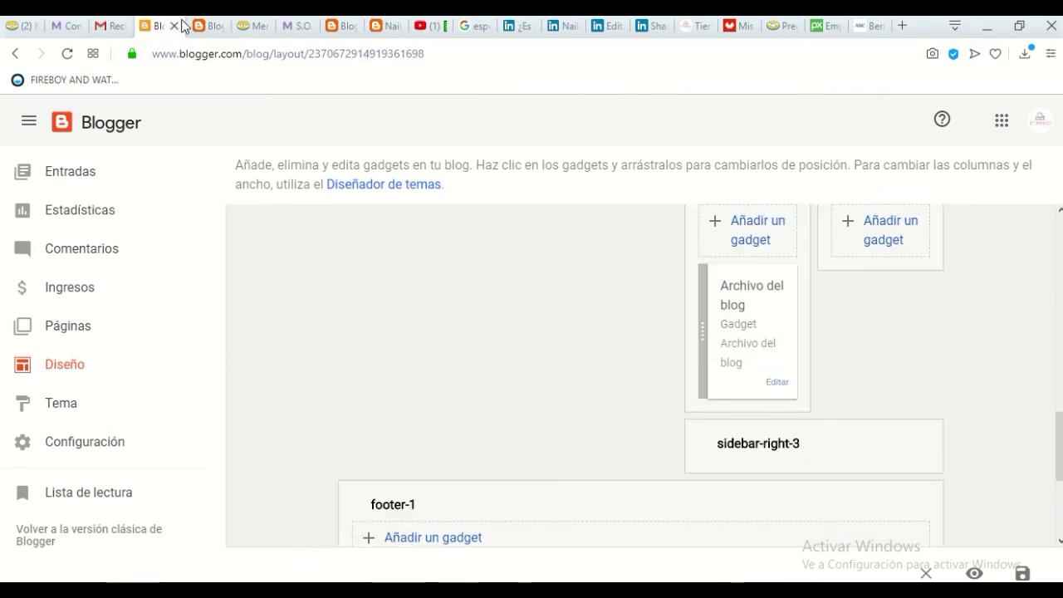
{"action": "left_click", "coordinate": [200, 24]}
{"action": "left_click", "coordinate": [160, 23]}
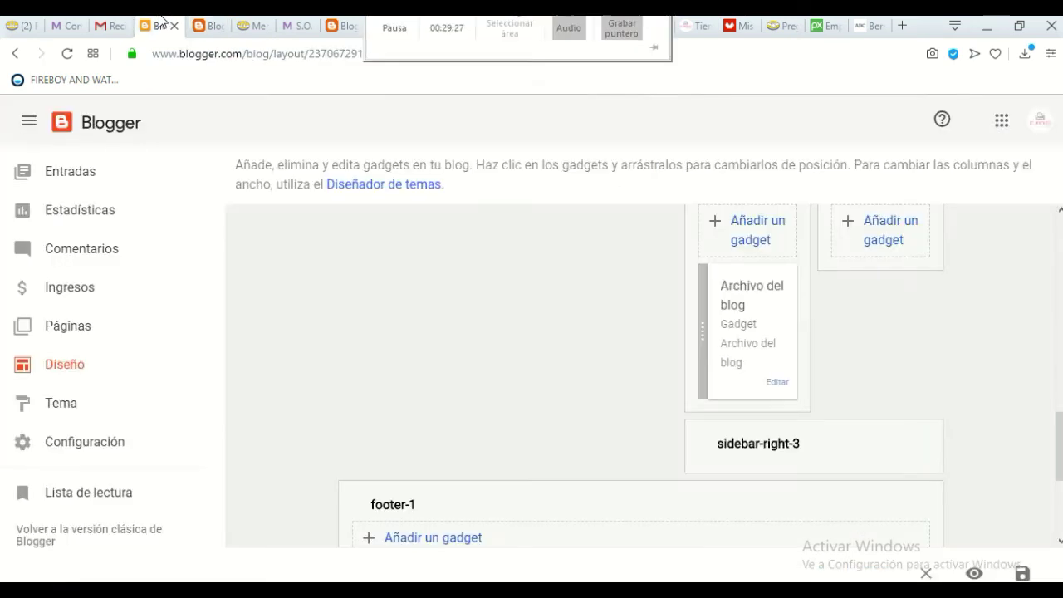
{"action": "scroll", "coordinate": [755, 304], "scroll_direction": "up", "scroll_amount": 1}
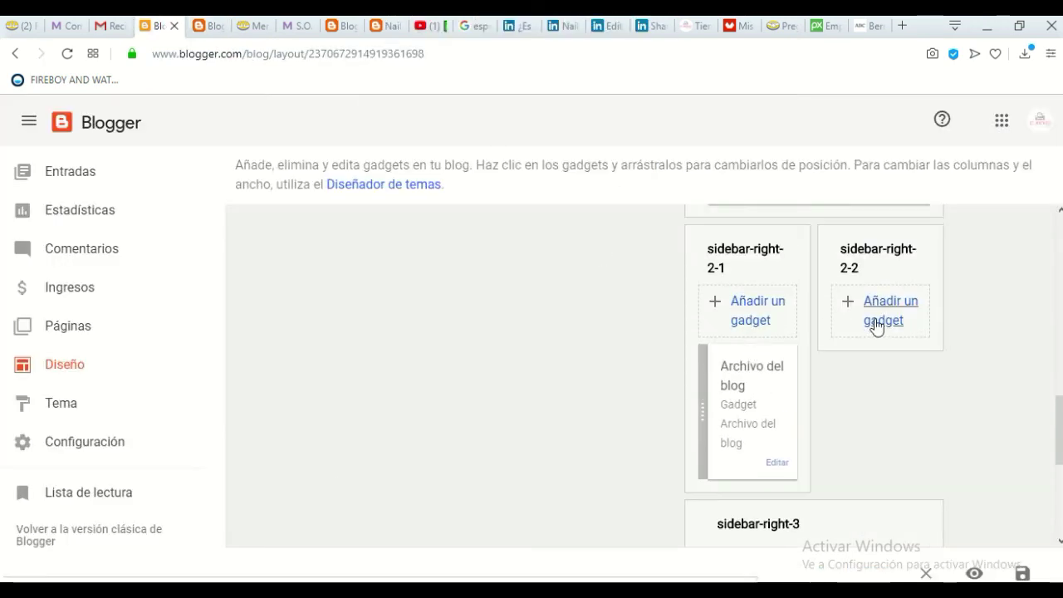
{"action": "left_click", "coordinate": [887, 324]}
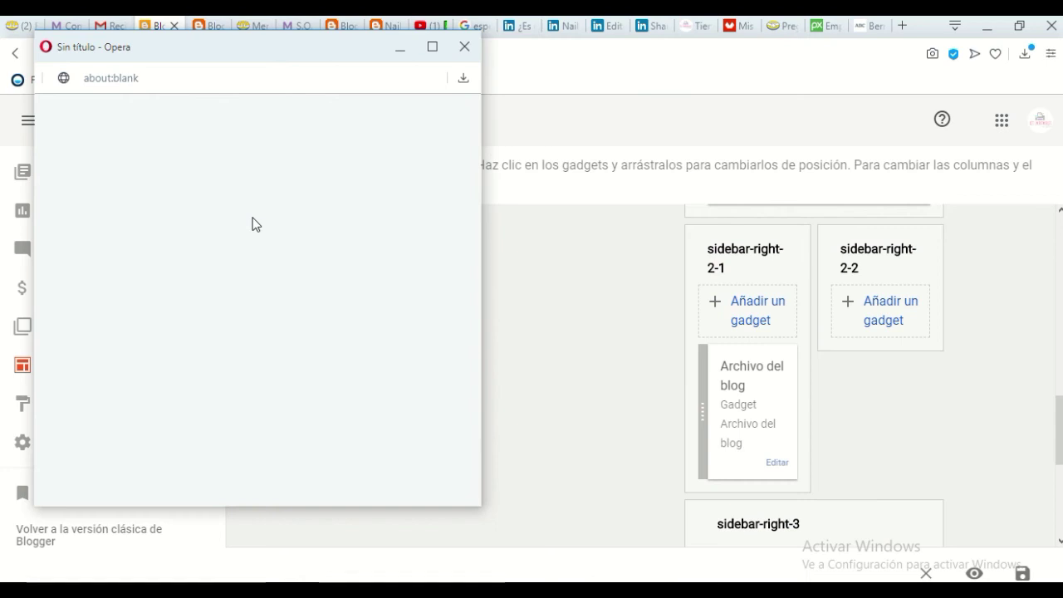
{"action": "scroll", "coordinate": [208, 226], "scroll_direction": "down", "scroll_amount": 1}
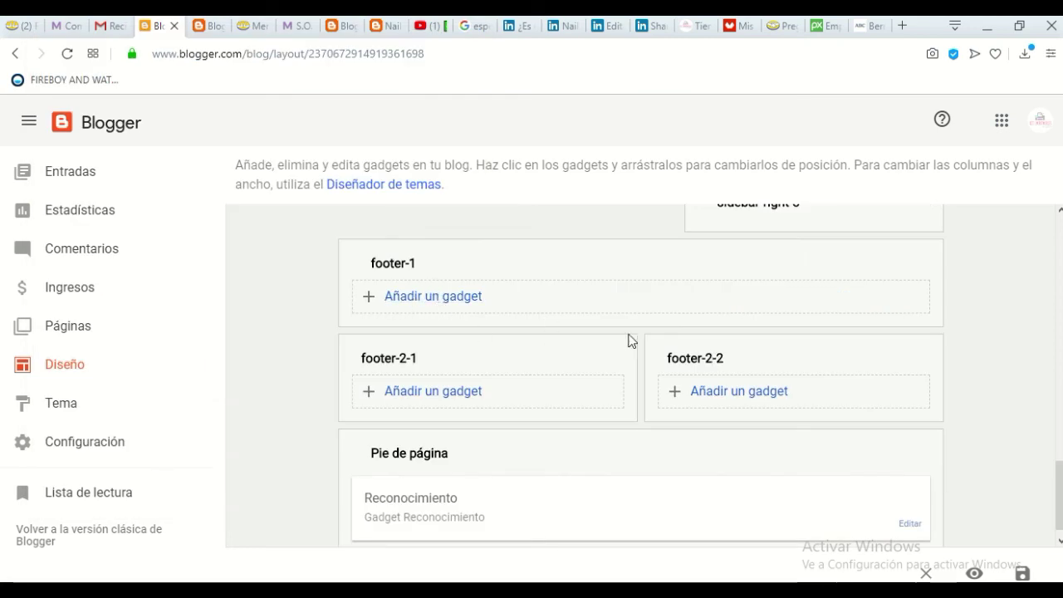
- Enter the author's full name as the copyright text of the Reconocimiento gadget in the page footer and save it
{"action": "scroll", "coordinate": [510, 337], "scroll_direction": "down", "scroll_amount": 1}
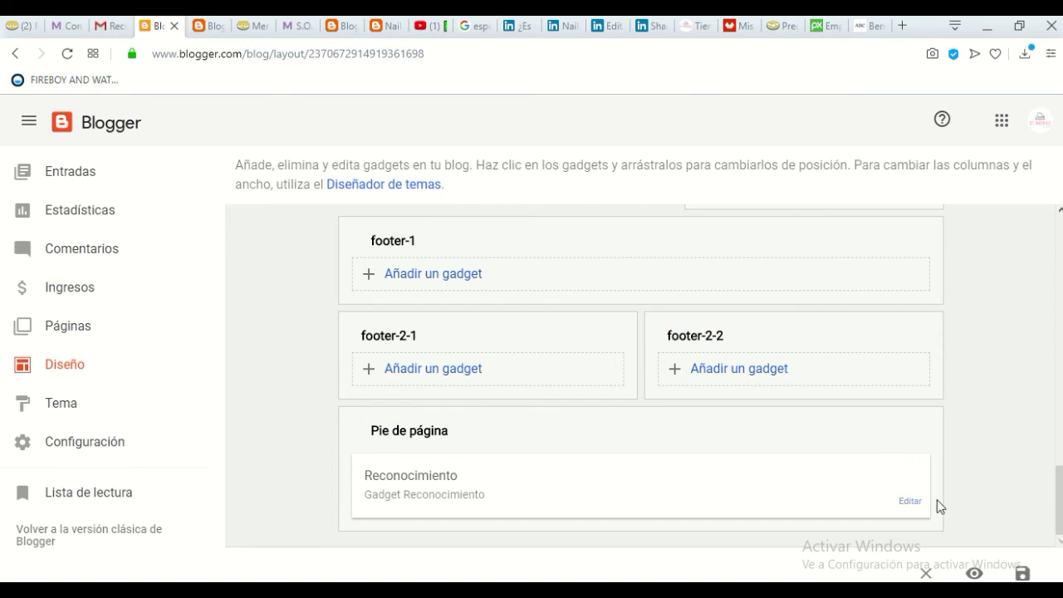
{"action": "left_click", "coordinate": [910, 502]}
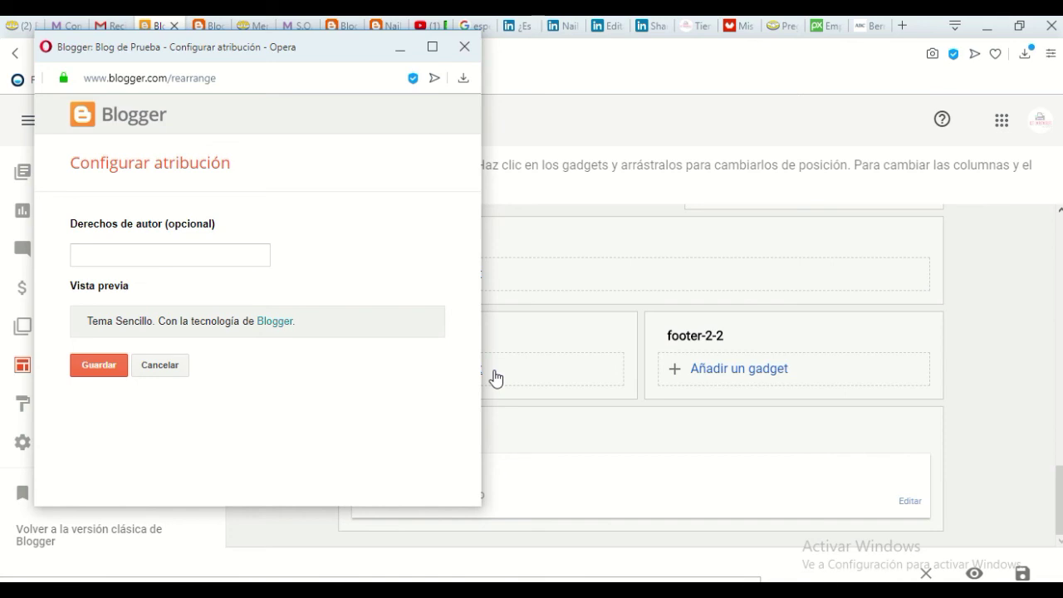
{"action": "left_click", "coordinate": [140, 252]}
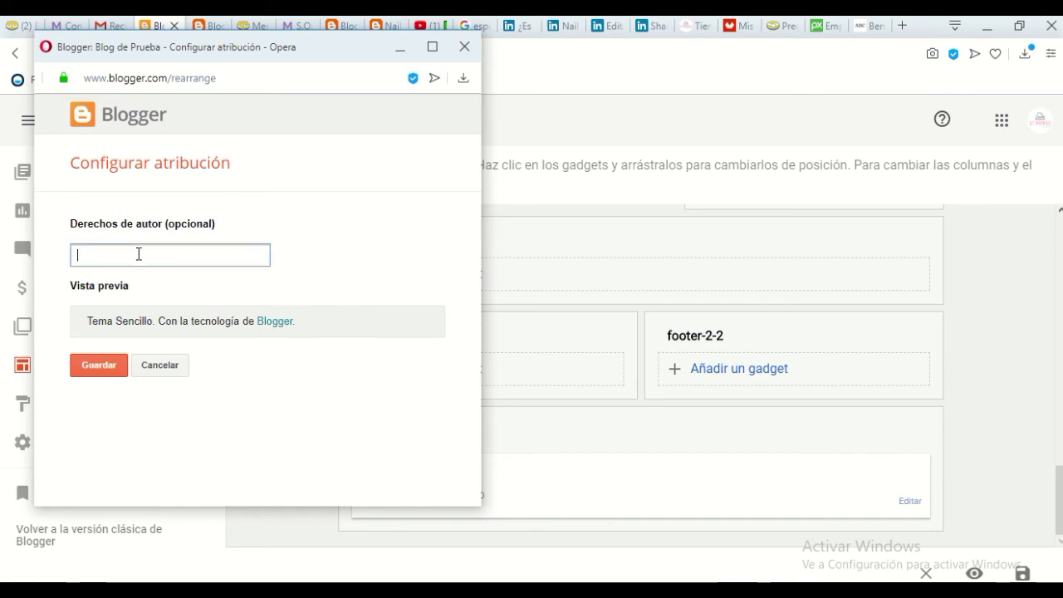
{"action": "type", "text": "Nailet"}
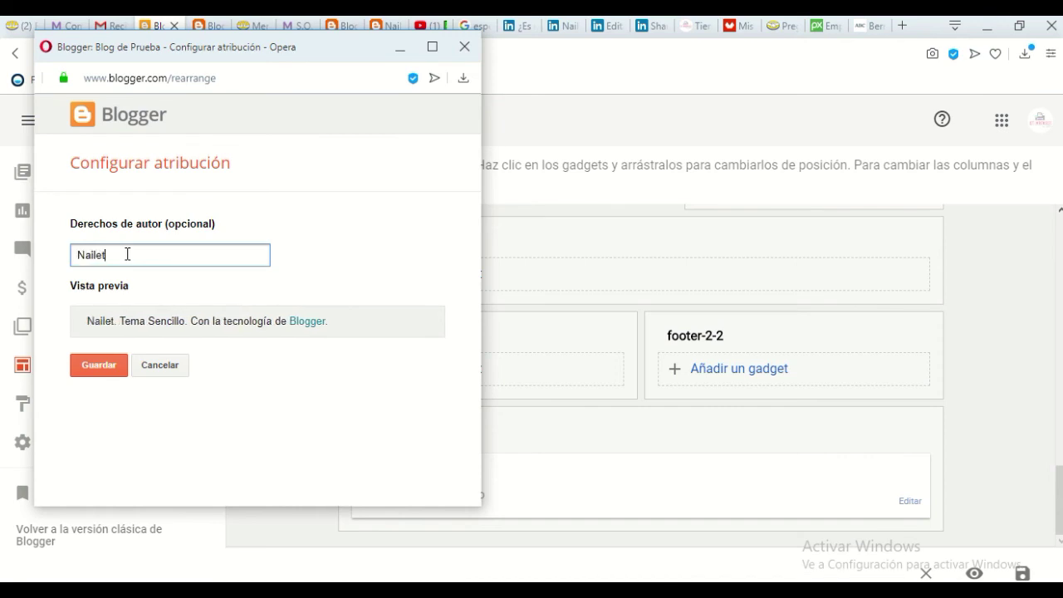
{"action": "type", "text": "h Pinto"}
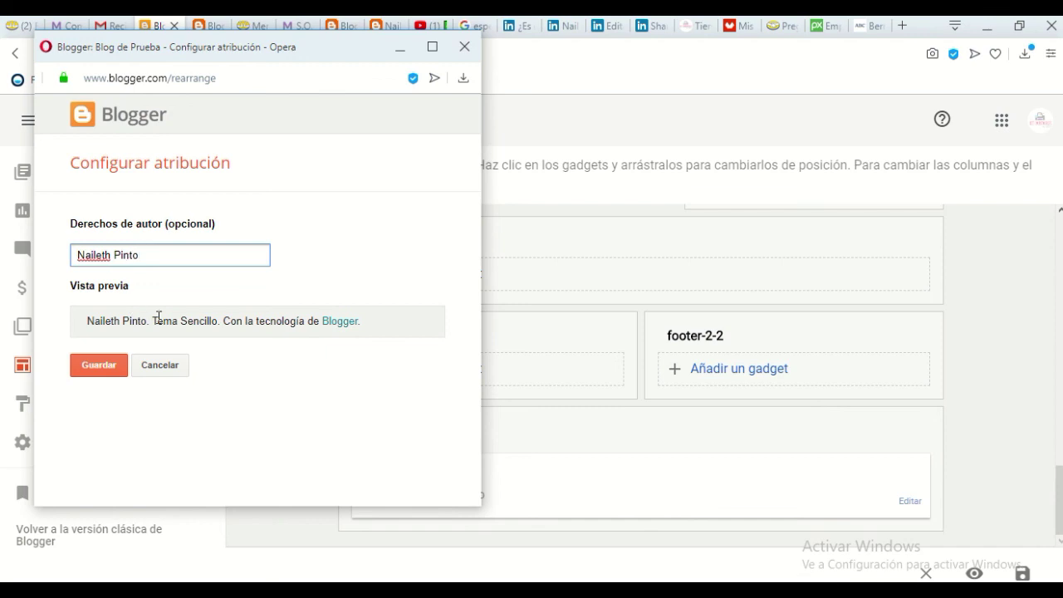
{"action": "left_click", "coordinate": [95, 372]}
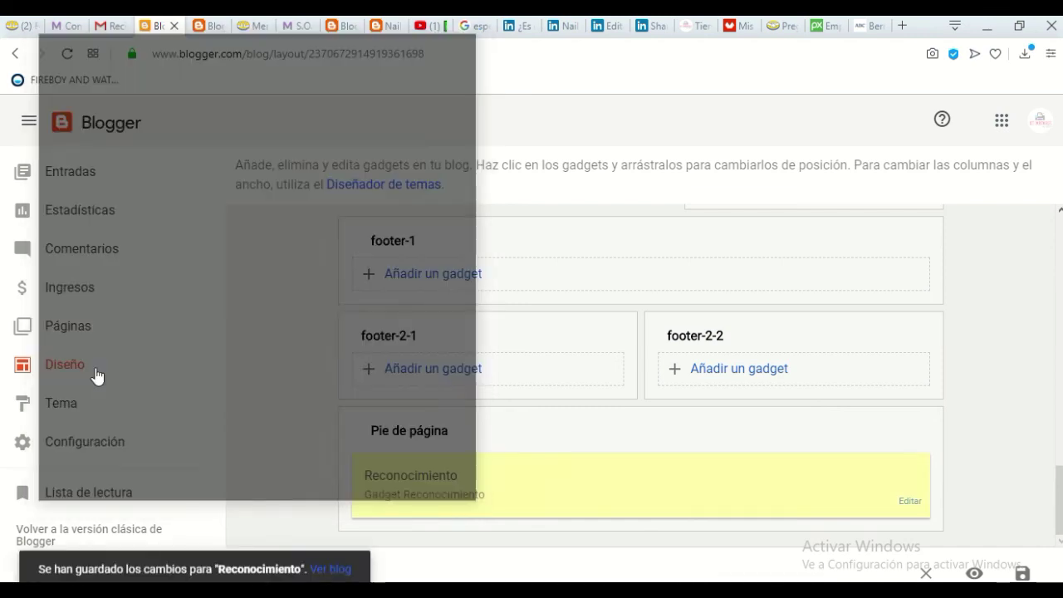
- Check the footer attribution and the overall page on the published blog, and return to the Blogger dashboard
{"action": "left_click", "coordinate": [214, 23]}
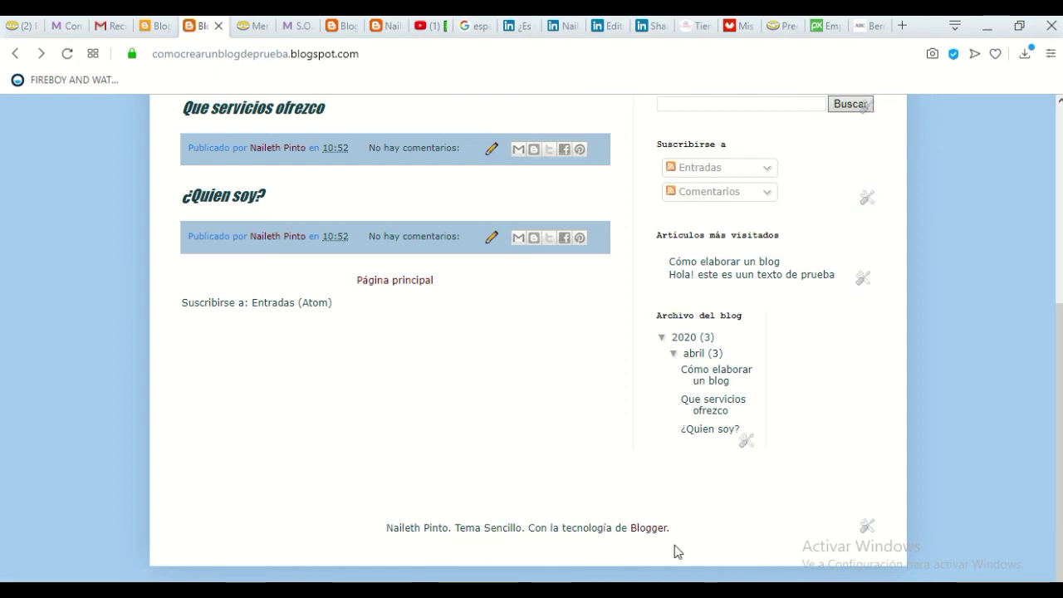
{"action": "scroll", "coordinate": [674, 545], "scroll_direction": "up", "scroll_amount": 5}
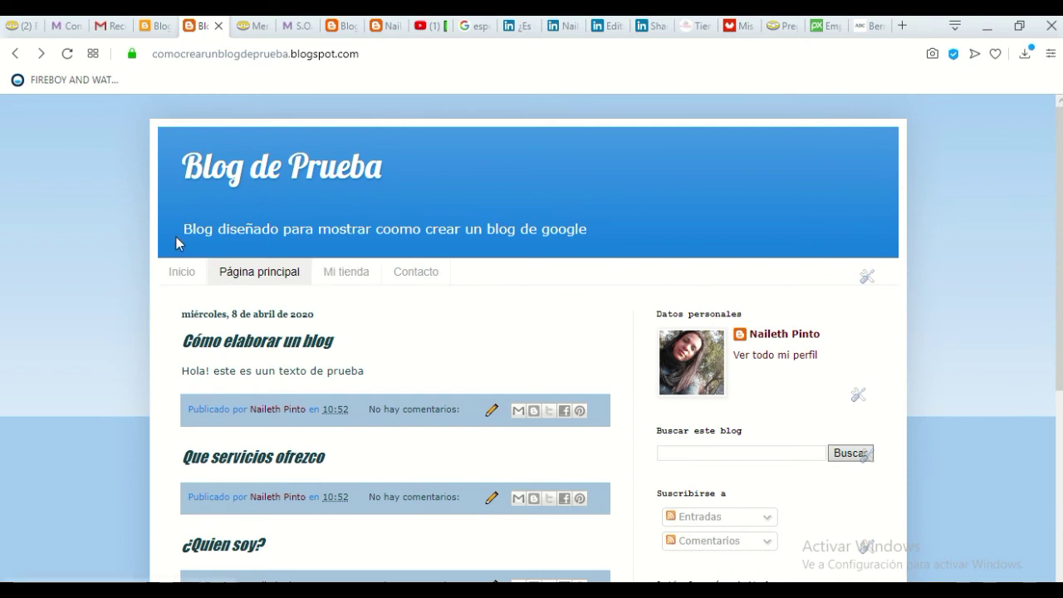
{"action": "left_click", "coordinate": [154, 26]}
- Open the theme designer for the blog's current theme and go to its advanced settings
{"action": "left_click", "coordinate": [82, 398]}
{"action": "left_click", "coordinate": [519, 281]}
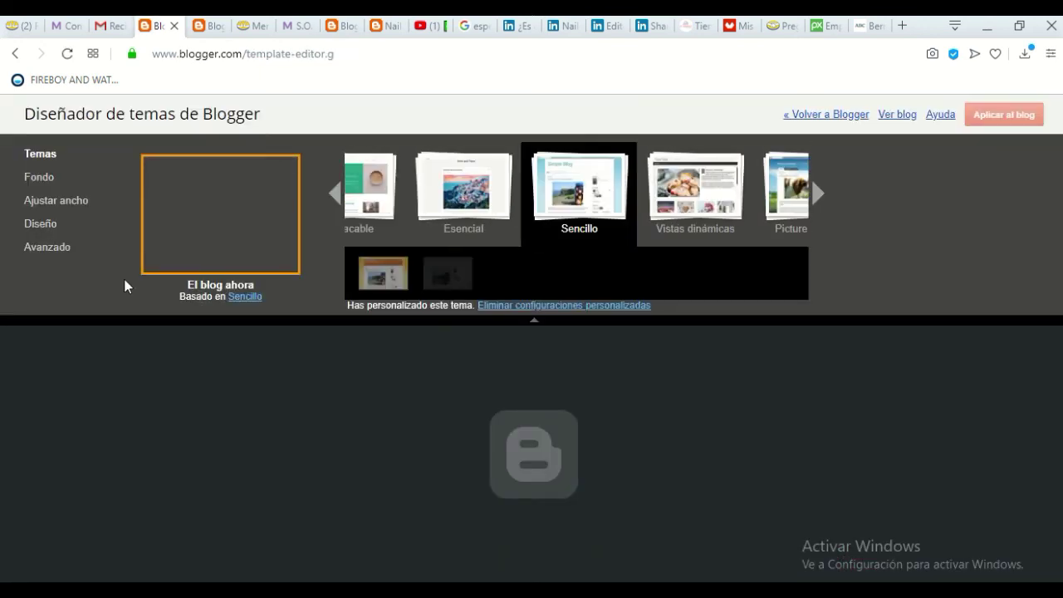
{"action": "left_click", "coordinate": [46, 248]}
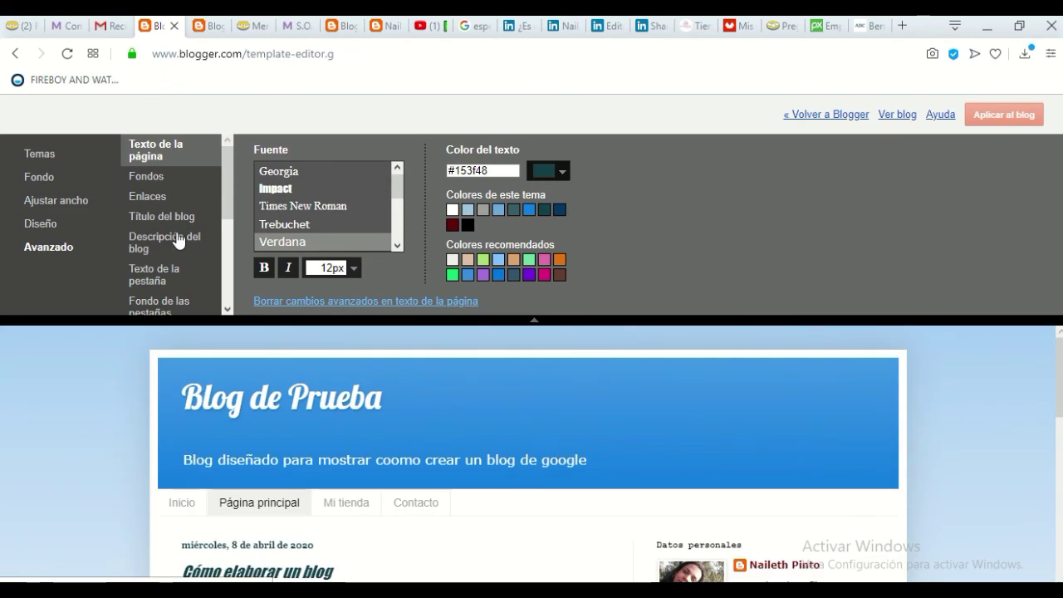
- Try the grey #9f9f9f as the blog description color and restore white #ffffff
{"action": "left_click", "coordinate": [166, 250]}
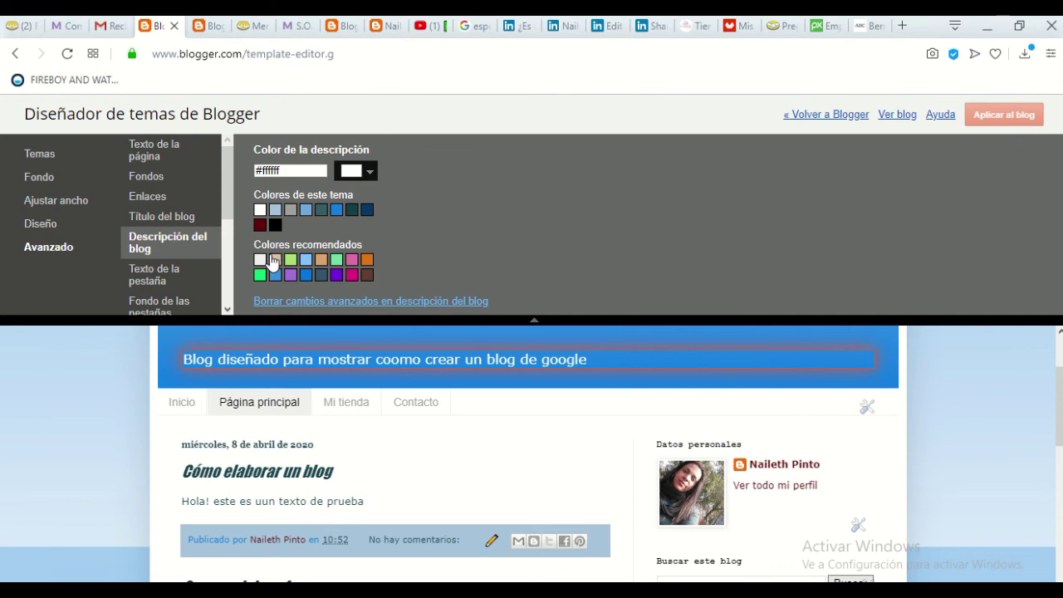
{"action": "left_click", "coordinate": [290, 210]}
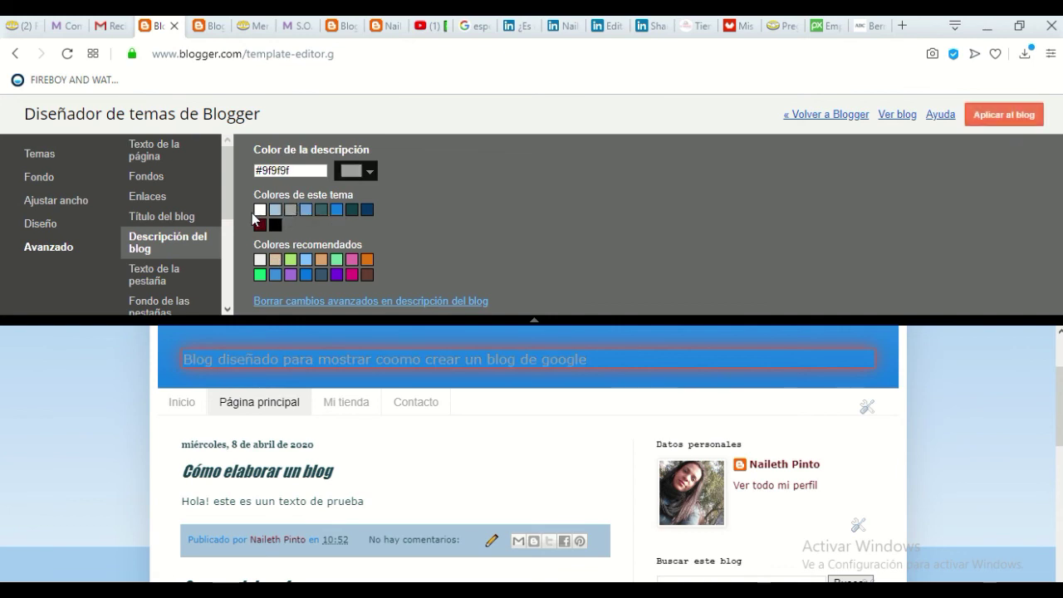
{"action": "left_click", "coordinate": [257, 217]}
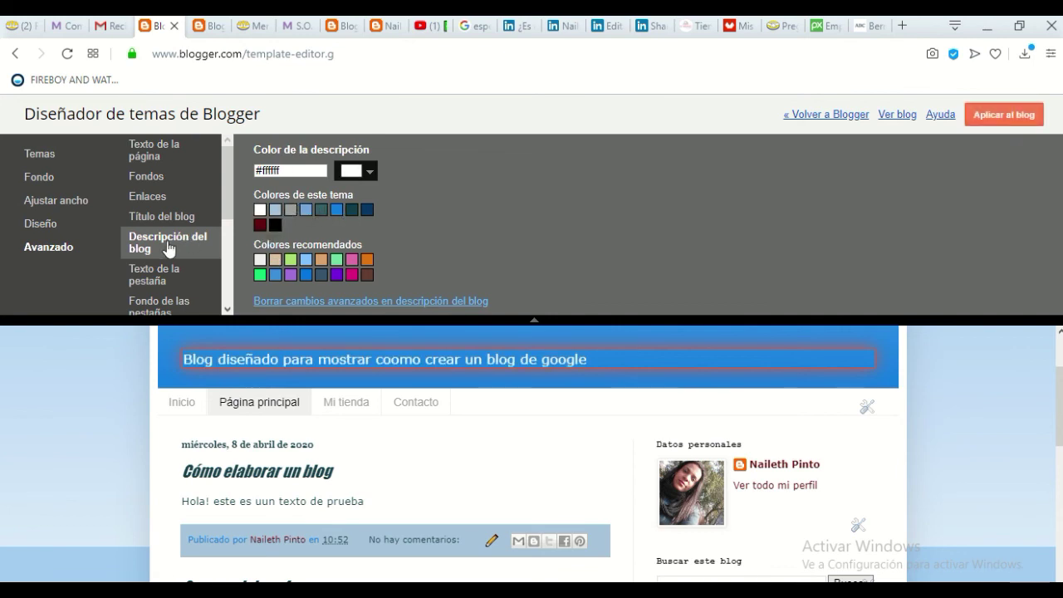
- Set the font of the blog's page tab text to Impact at 16 px
{"action": "scroll", "coordinate": [168, 249], "scroll_direction": "down", "scroll_amount": 1}
{"action": "left_click", "coordinate": [166, 199]}
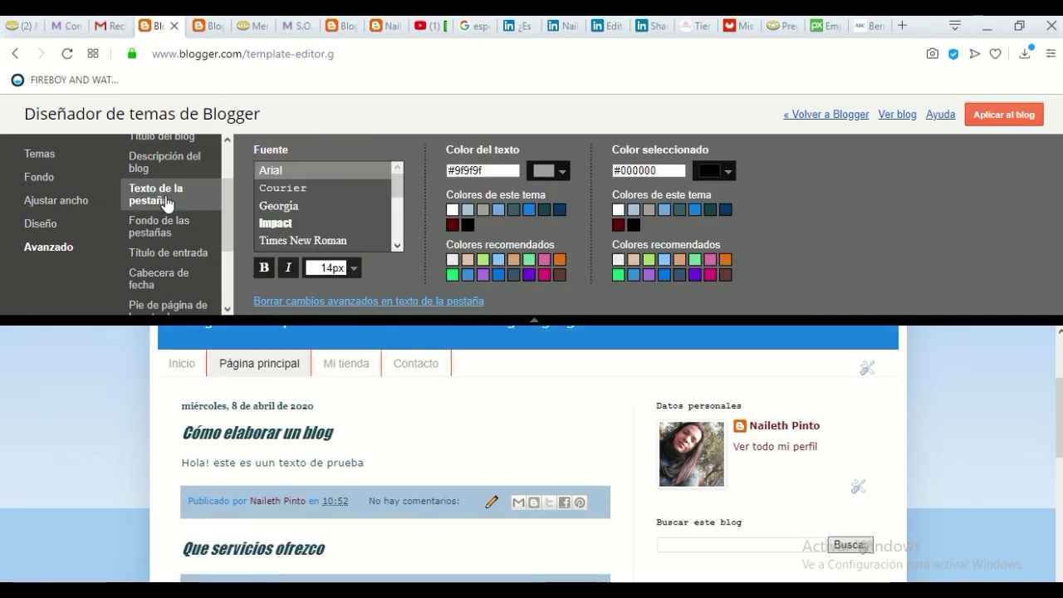
{"action": "left_click", "coordinate": [171, 228]}
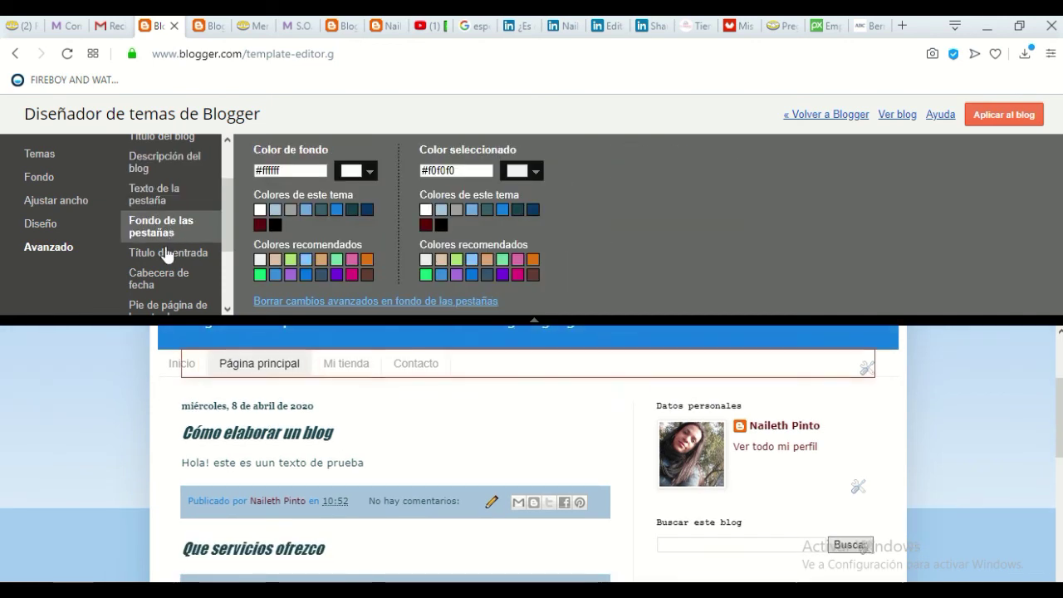
{"action": "left_click", "coordinate": [185, 198]}
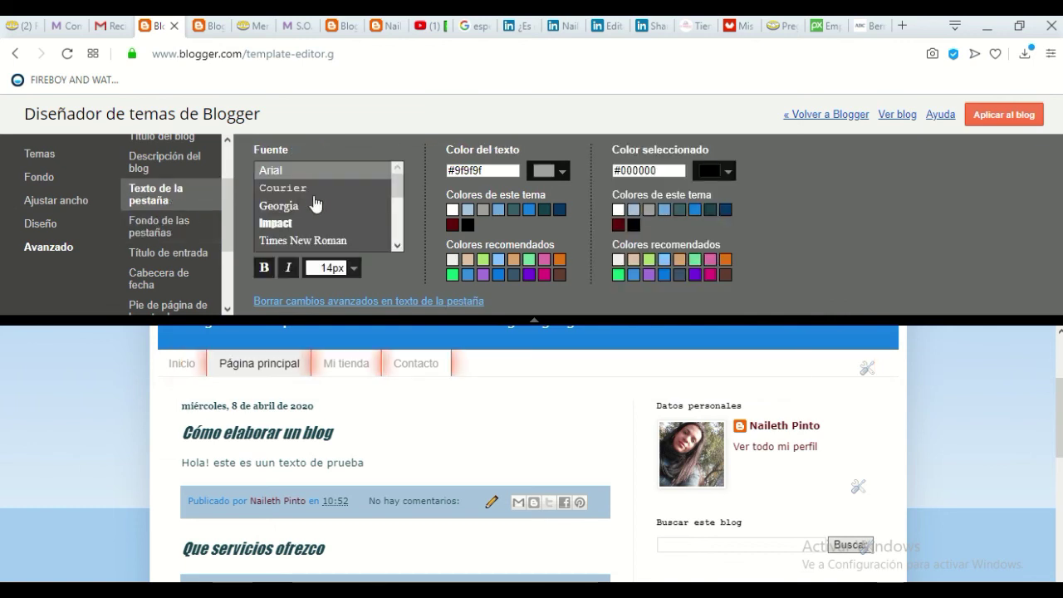
{"action": "left_click", "coordinate": [282, 223]}
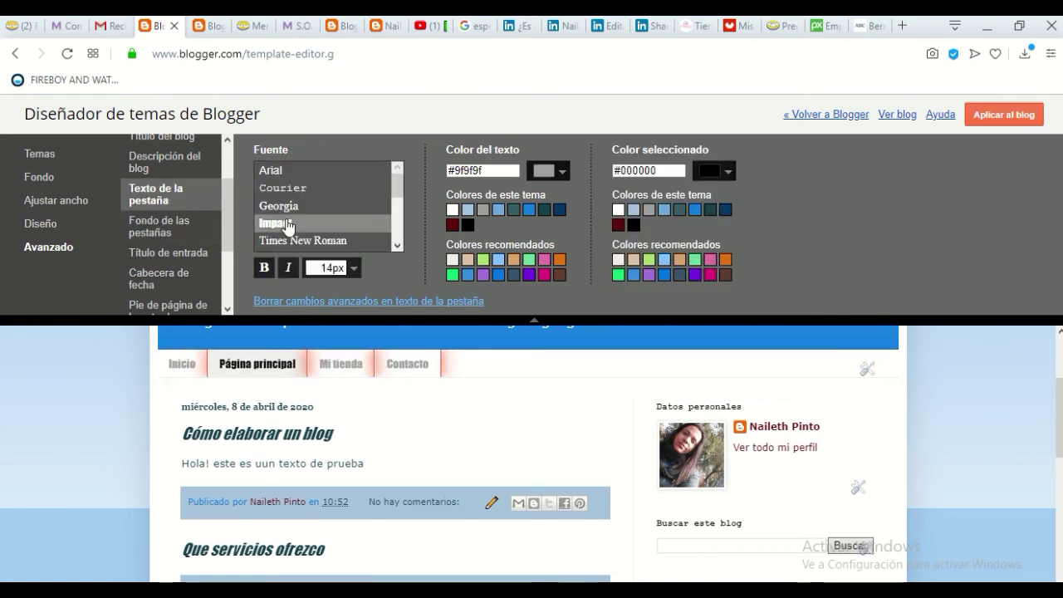
{"action": "left_click", "coordinate": [353, 268]}
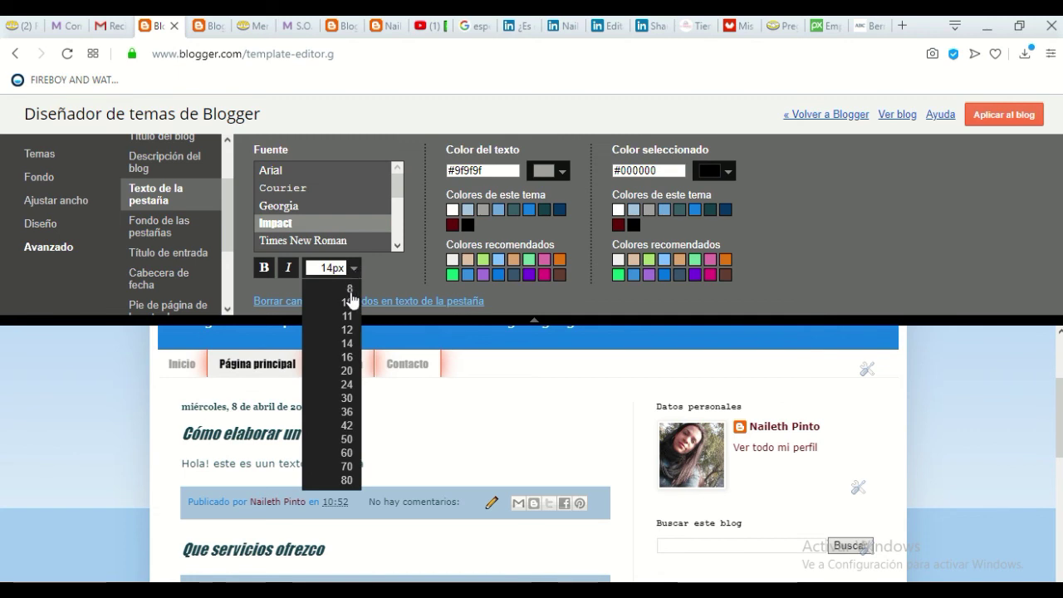
{"action": "left_click", "coordinate": [348, 357]}
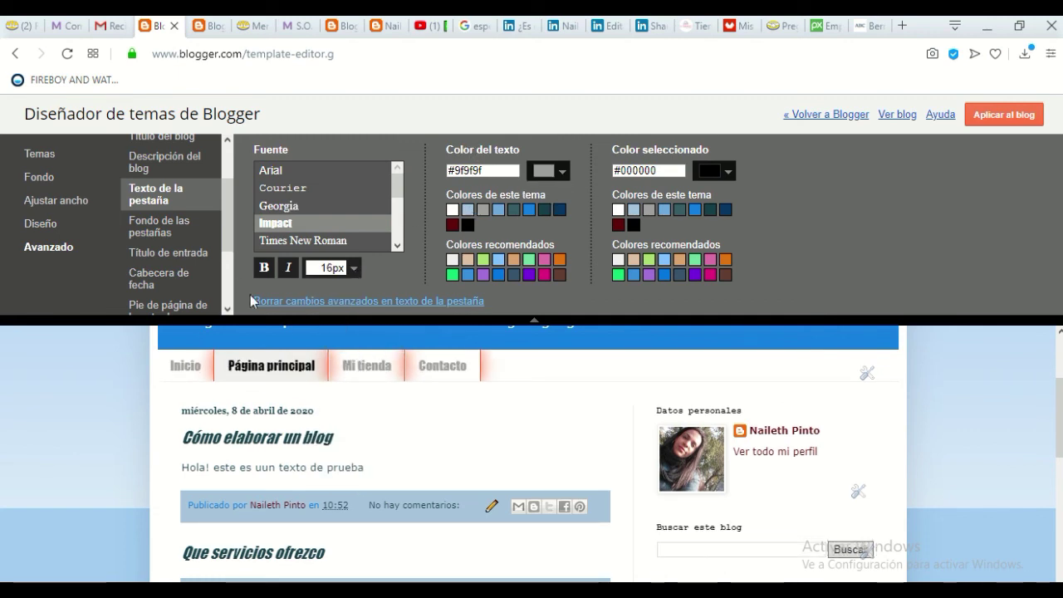
- Set the tab text color to black #000000 and the selected tab's text color to blue #127ee0
{"action": "left_click", "coordinate": [562, 175]}
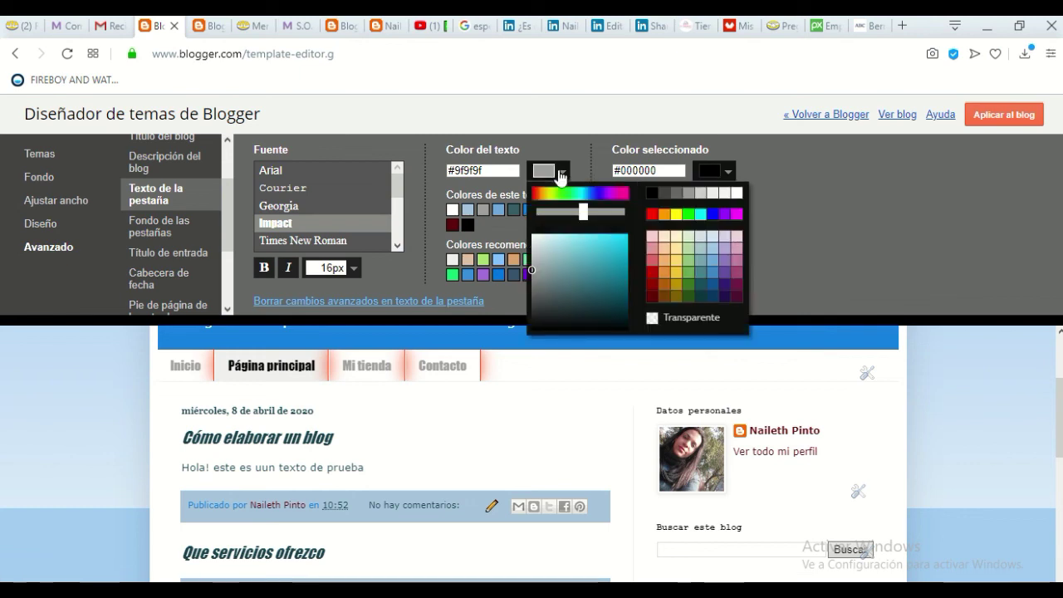
{"action": "left_click", "coordinate": [653, 193]}
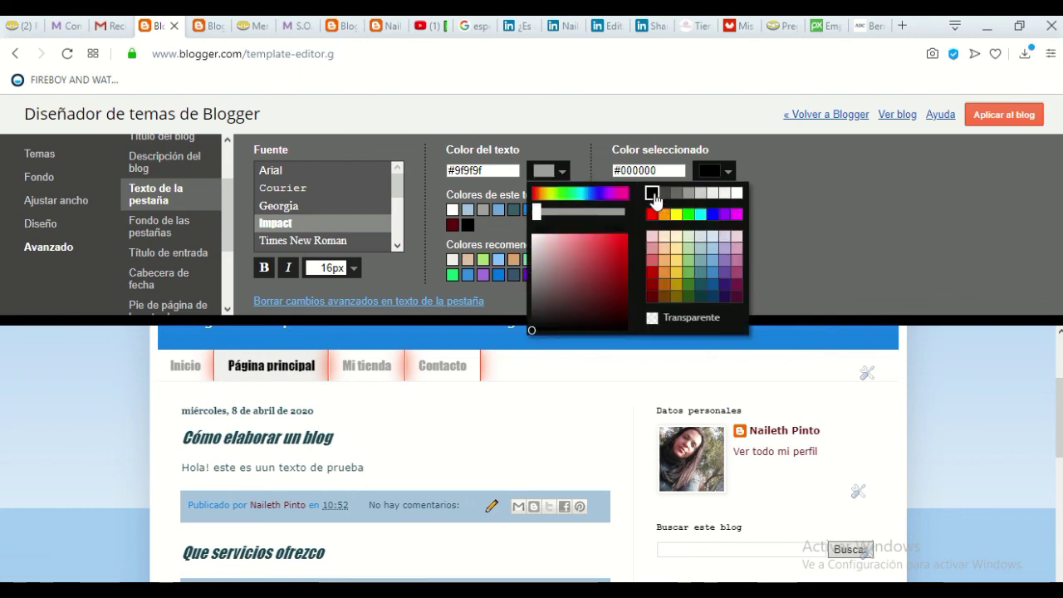
{"action": "left_click", "coordinate": [723, 171]}
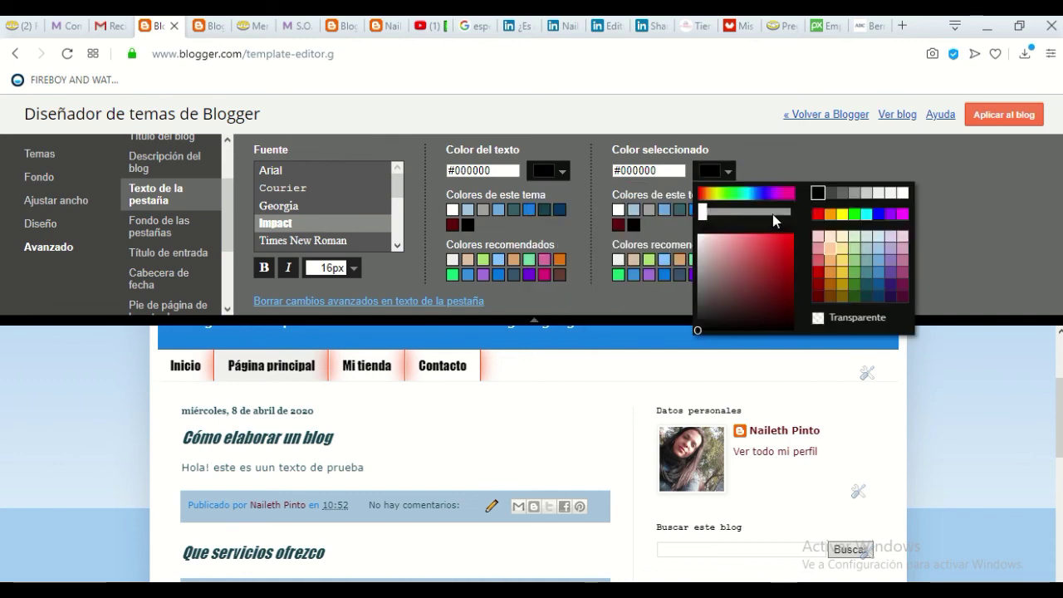
{"action": "left_click", "coordinate": [715, 198]}
{"action": "left_click", "coordinate": [695, 210]}
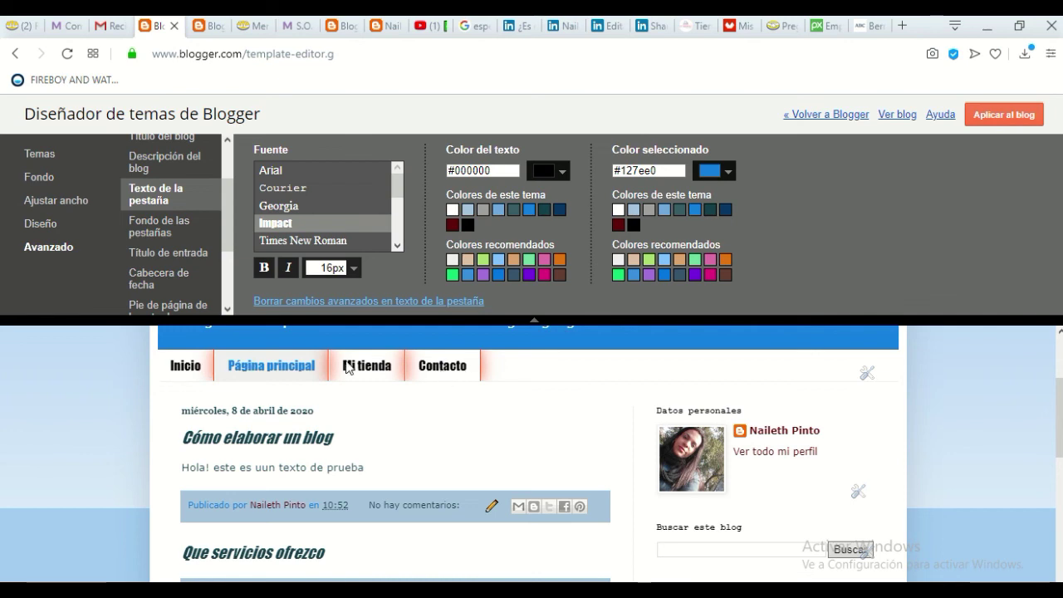
- Set the gadget title font to Impact, trying 14 px and 20 px before settling on 16 px
{"action": "scroll", "coordinate": [166, 259], "scroll_direction": "down", "scroll_amount": 2}
{"action": "left_click", "coordinate": [162, 256]}
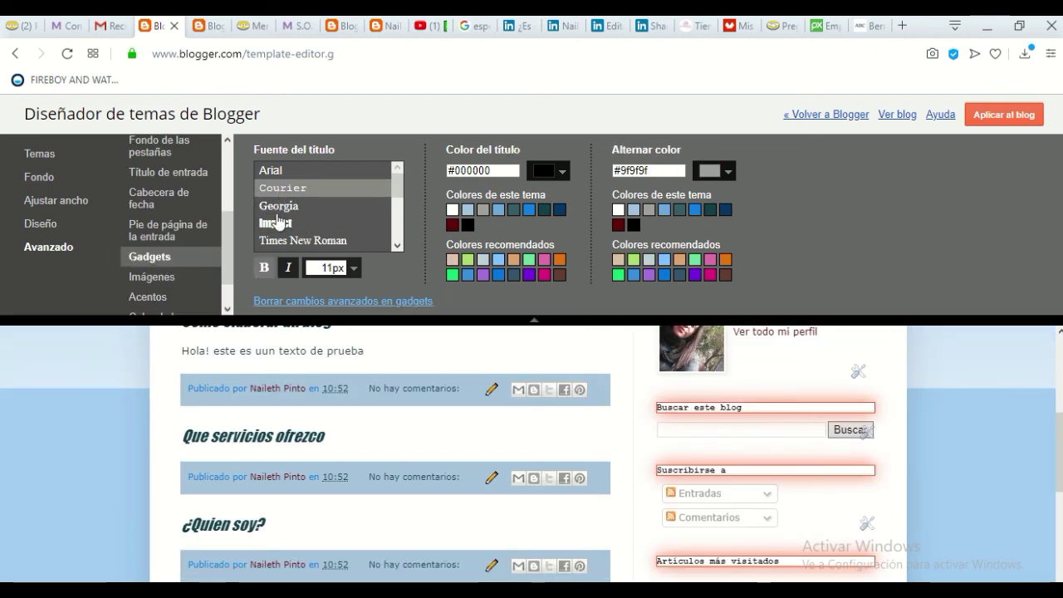
{"action": "left_click", "coordinate": [282, 224]}
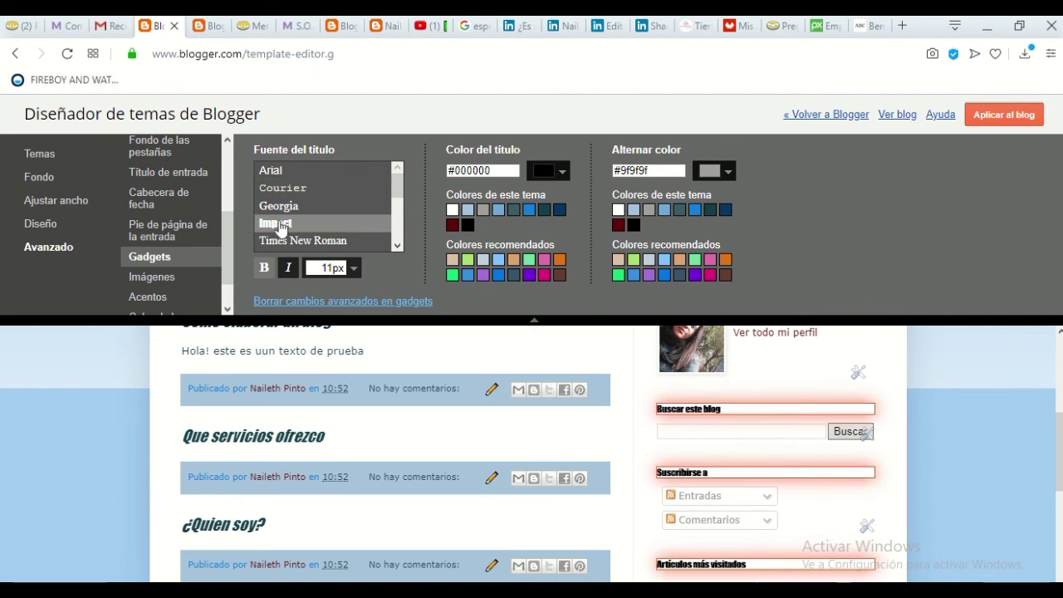
{"action": "left_click", "coordinate": [354, 267]}
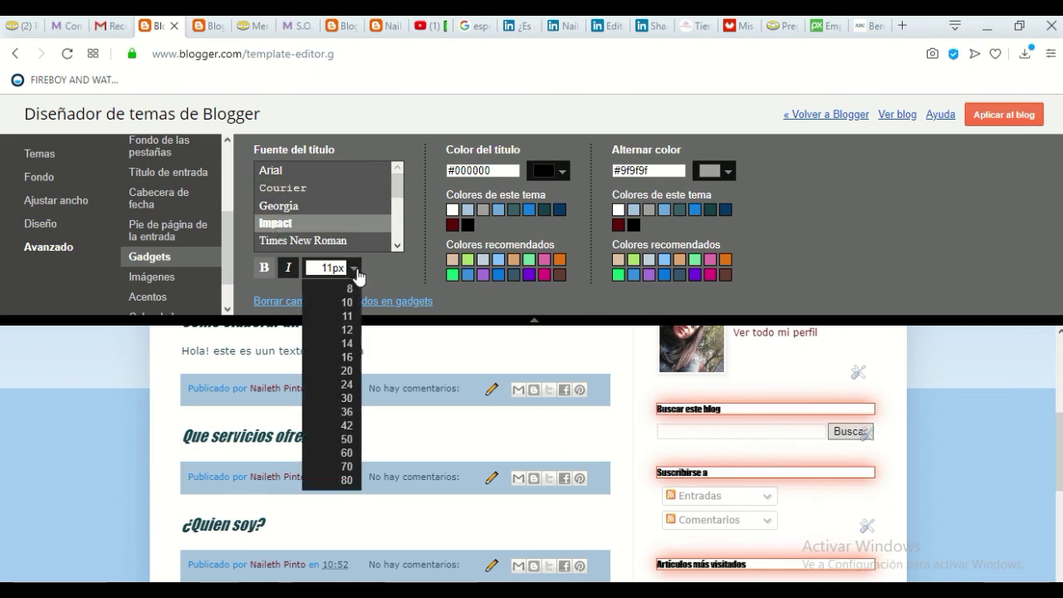
{"action": "left_click", "coordinate": [347, 343]}
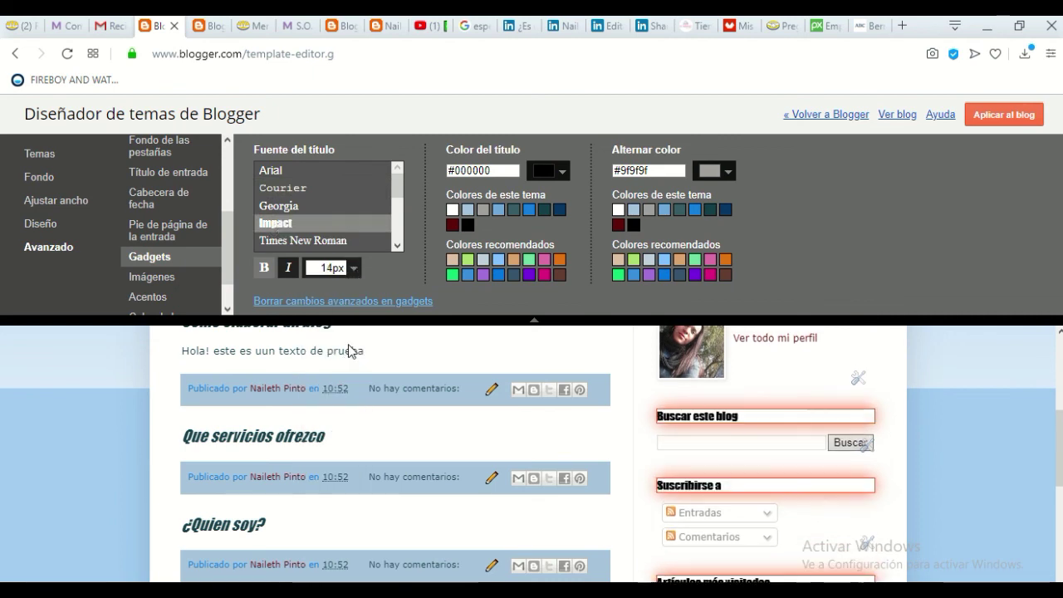
{"action": "left_click", "coordinate": [354, 269]}
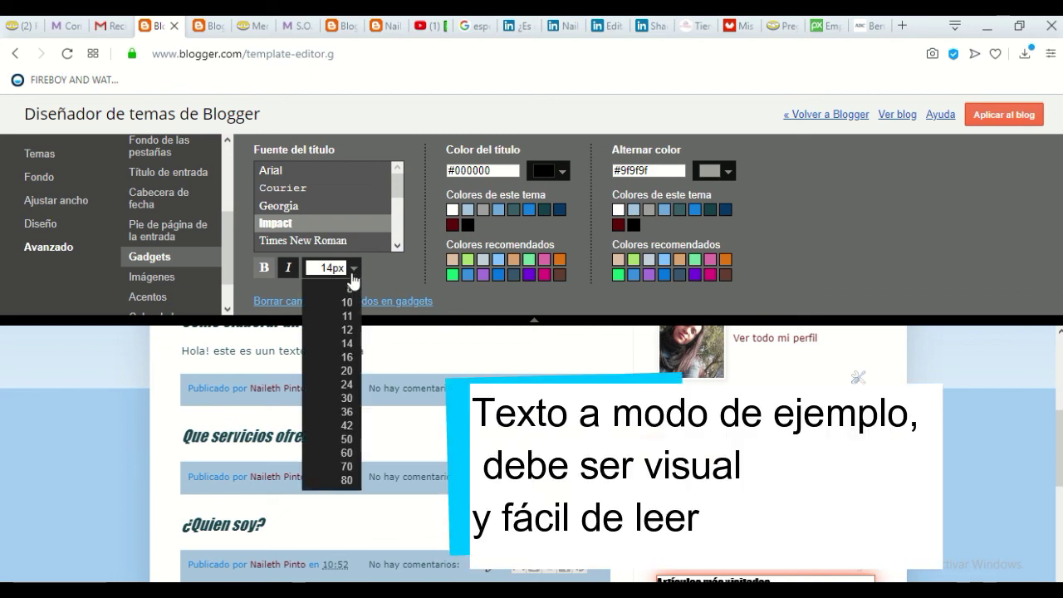
{"action": "left_click", "coordinate": [348, 371]}
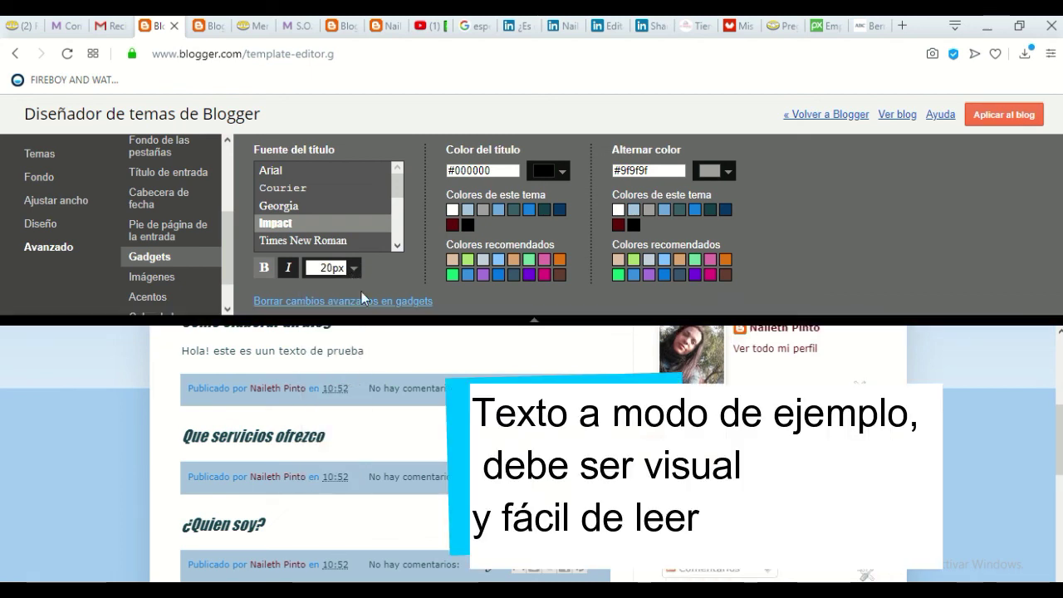
{"action": "left_click", "coordinate": [354, 268]}
{"action": "left_click", "coordinate": [347, 363]}
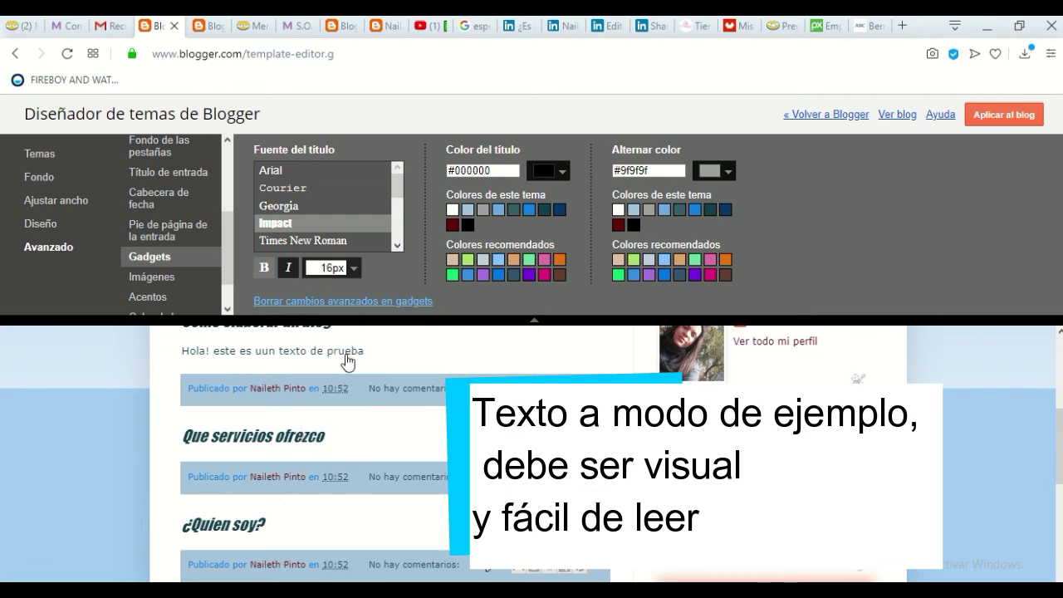
- Set the gadget title color to dark blue #073763 and the gadgets' alternate color to #365c63
{"action": "left_click", "coordinate": [561, 176]}
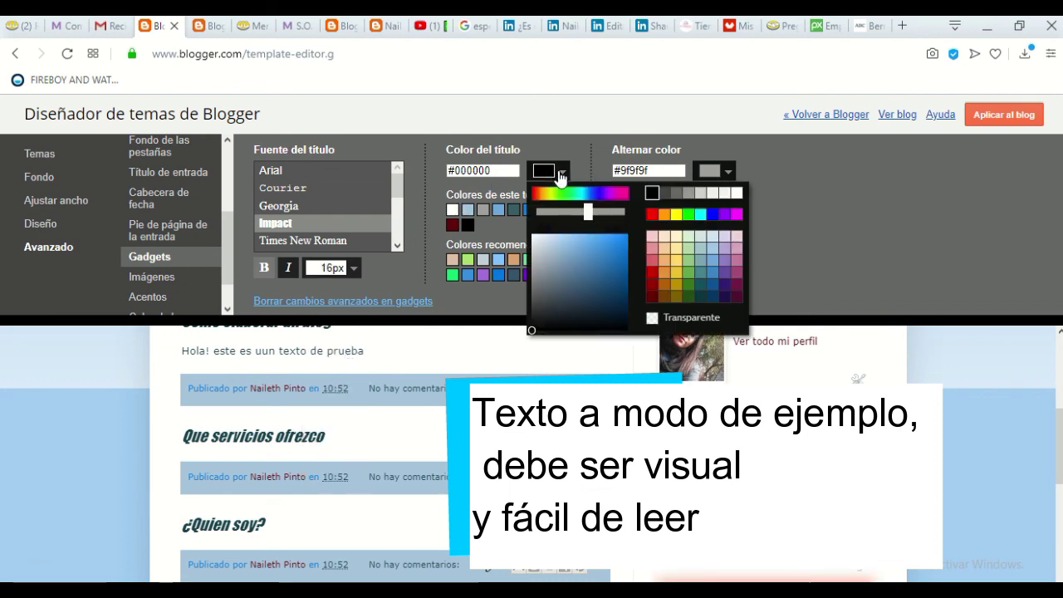
{"action": "left_click", "coordinate": [495, 225]}
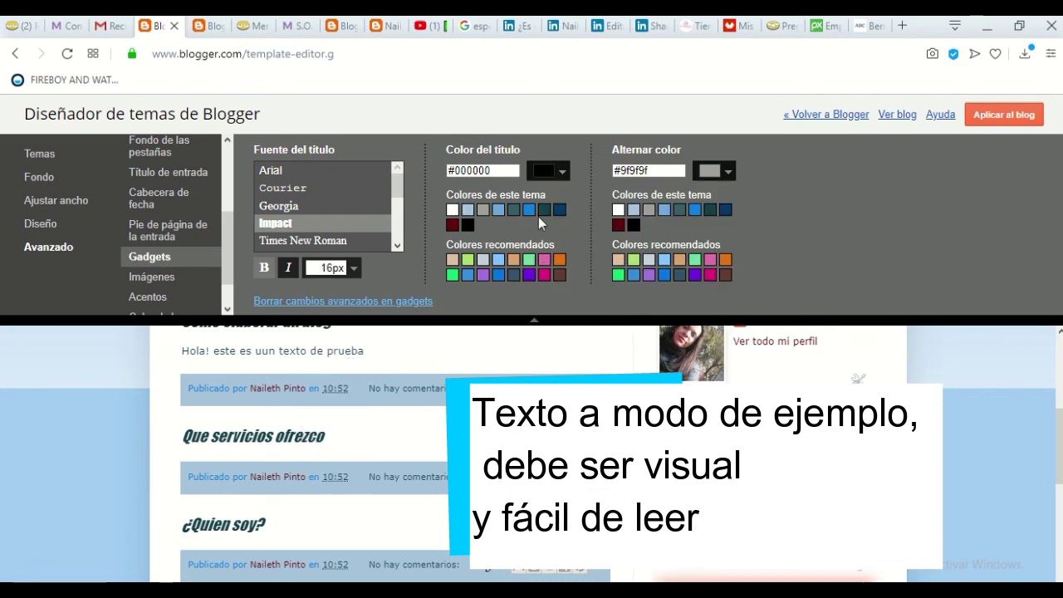
{"action": "left_click", "coordinate": [560, 211]}
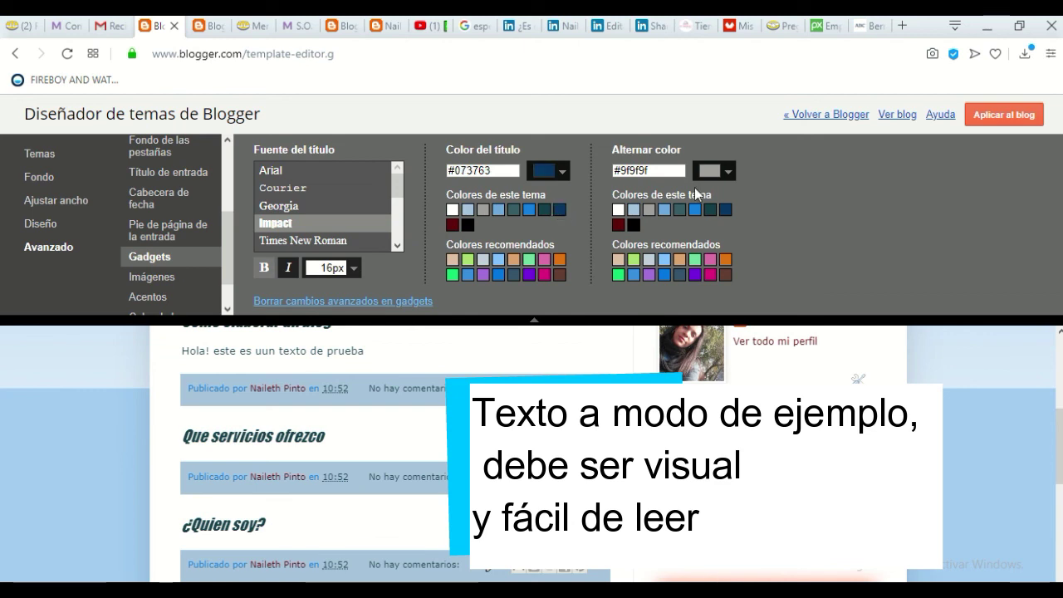
{"action": "left_click", "coordinate": [721, 180]}
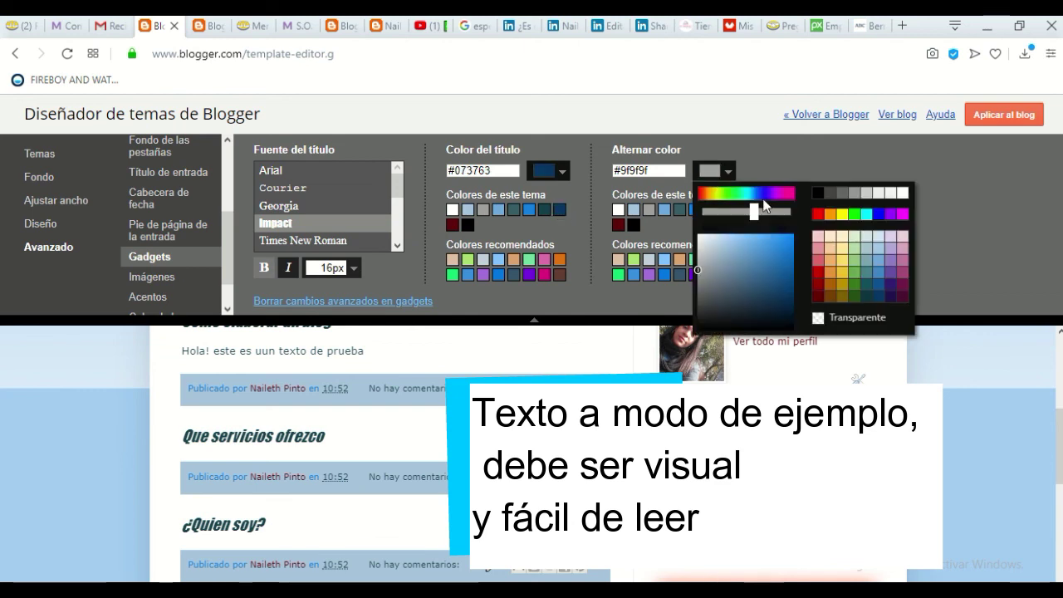
{"action": "left_click", "coordinate": [583, 246]}
{"action": "left_click", "coordinate": [679, 210]}
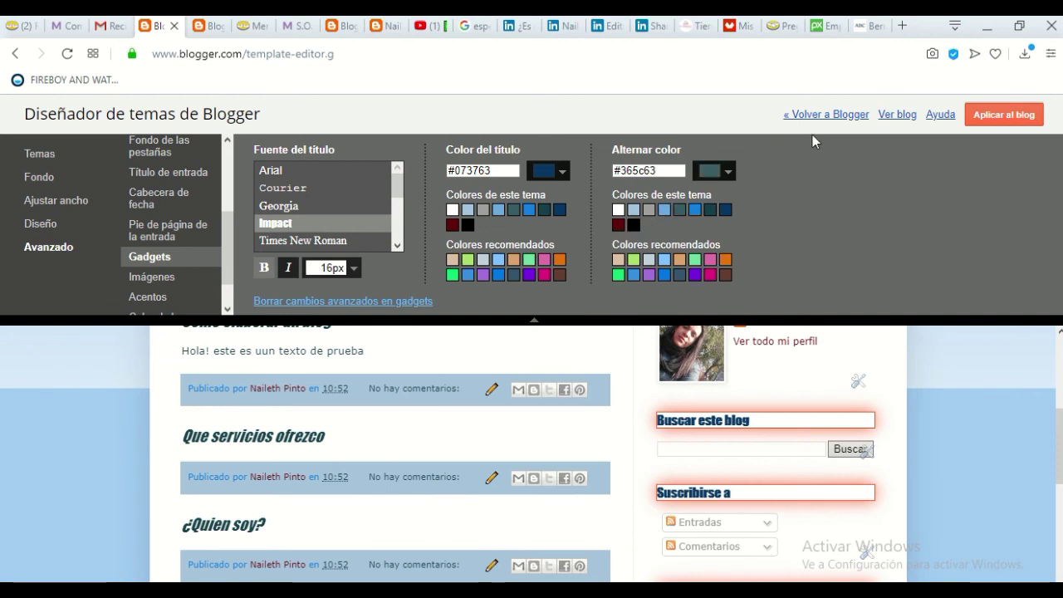
- Apply the theme changes to the blog and reload the published blog to check them
{"action": "left_click", "coordinate": [990, 117]}
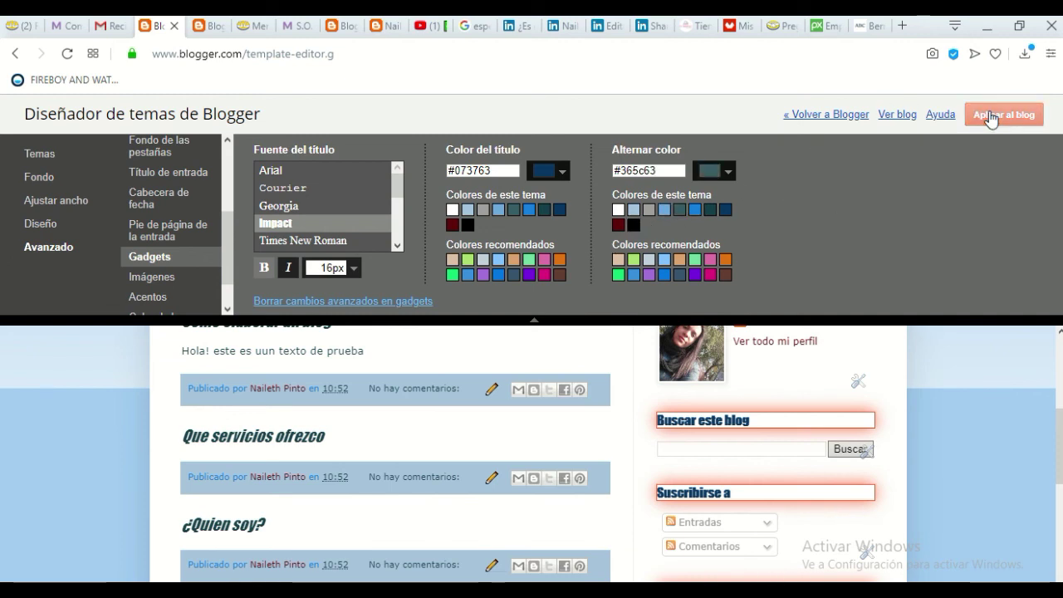
{"action": "left_click", "coordinate": [206, 25]}
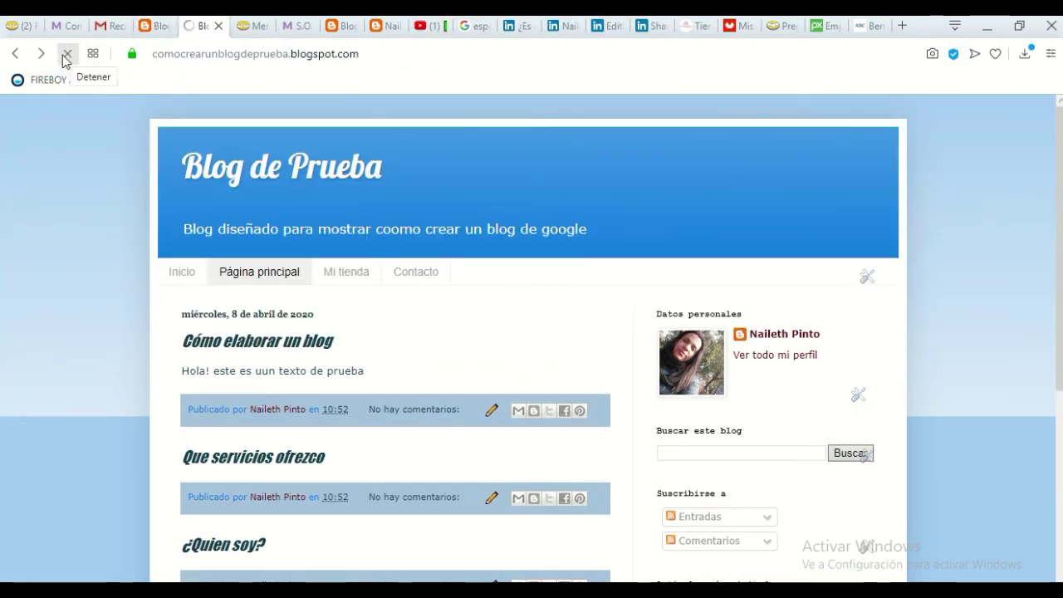
{"action": "left_click", "coordinate": [67, 53]}
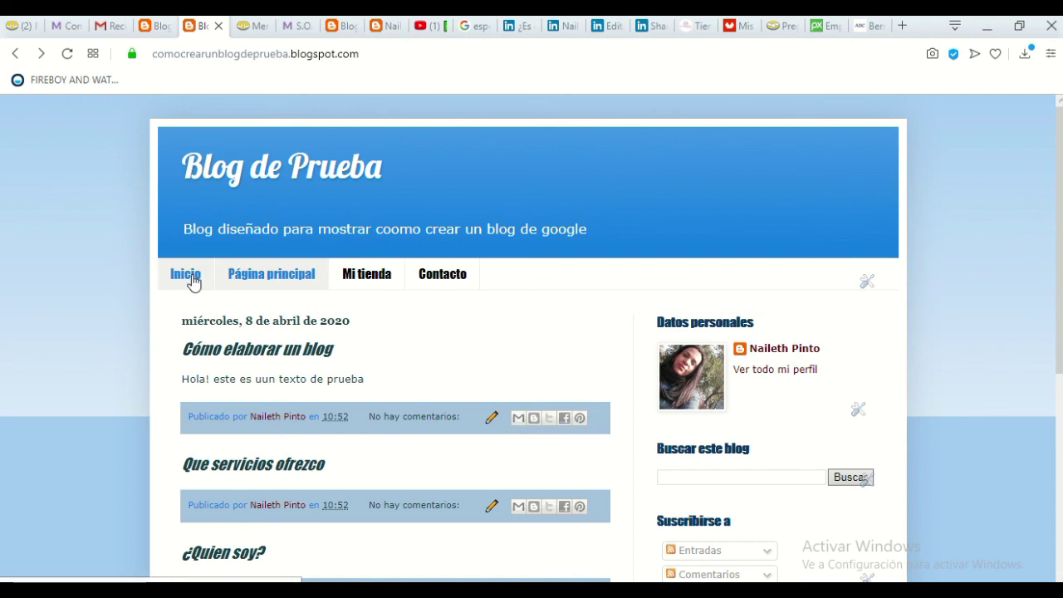
- Back in the theme designer, try #a5c2dc, #127ee0 and #80c2ff as the tab background color and settle on #518994
{"action": "left_click", "coordinate": [158, 25]}
{"action": "scroll", "coordinate": [170, 249], "scroll_direction": "up", "scroll_amount": 3}
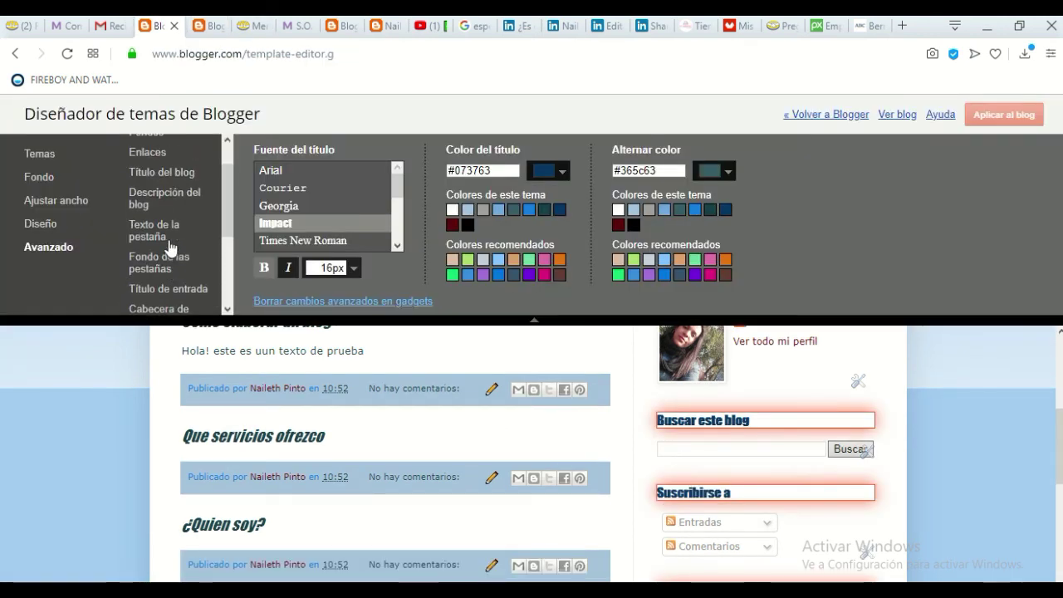
{"action": "left_click", "coordinate": [174, 264]}
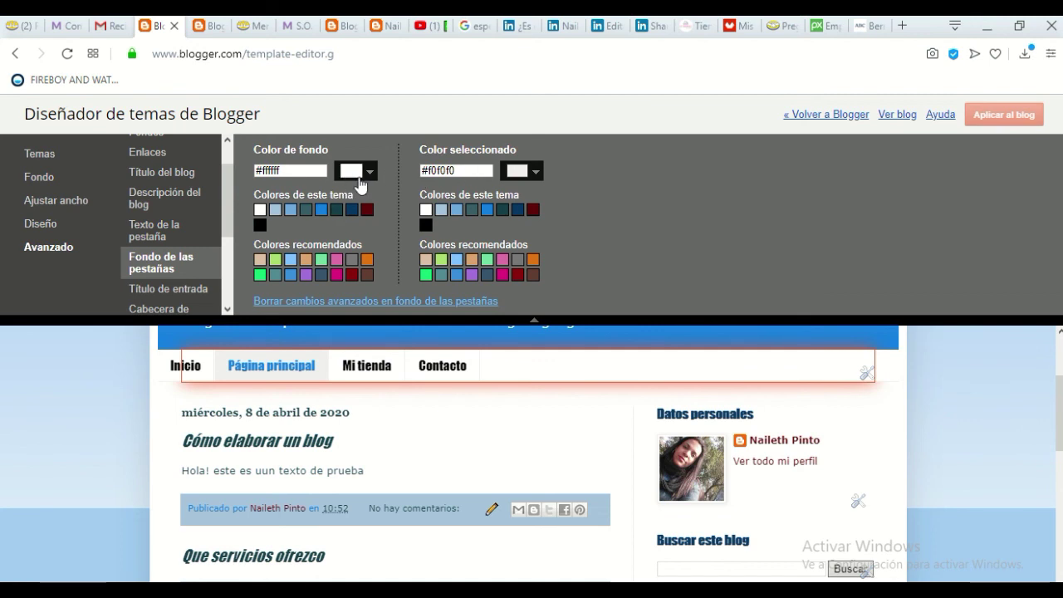
{"action": "left_click", "coordinate": [359, 179]}
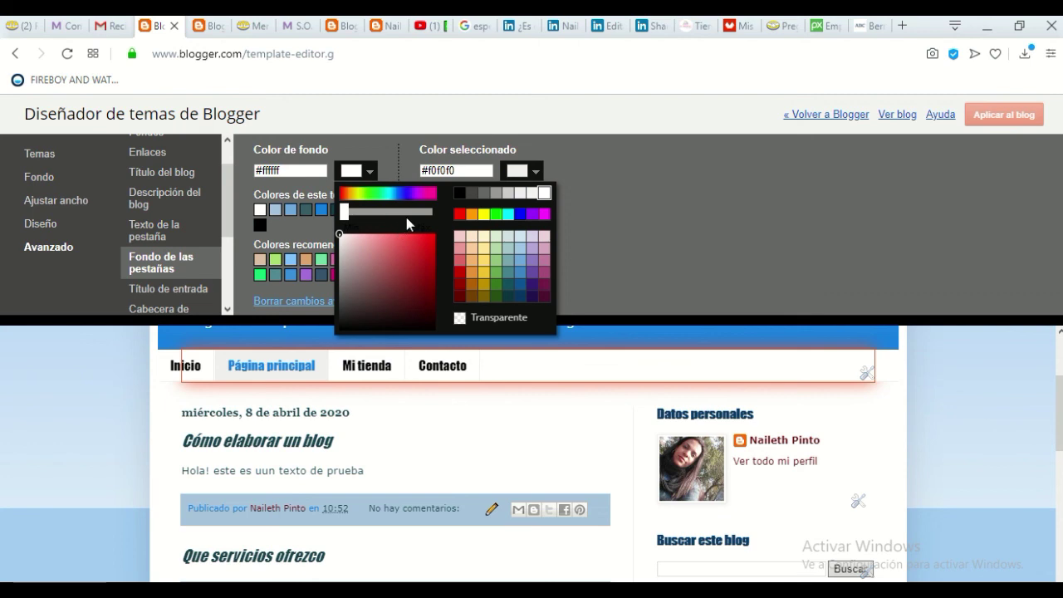
{"action": "left_click", "coordinate": [589, 221]}
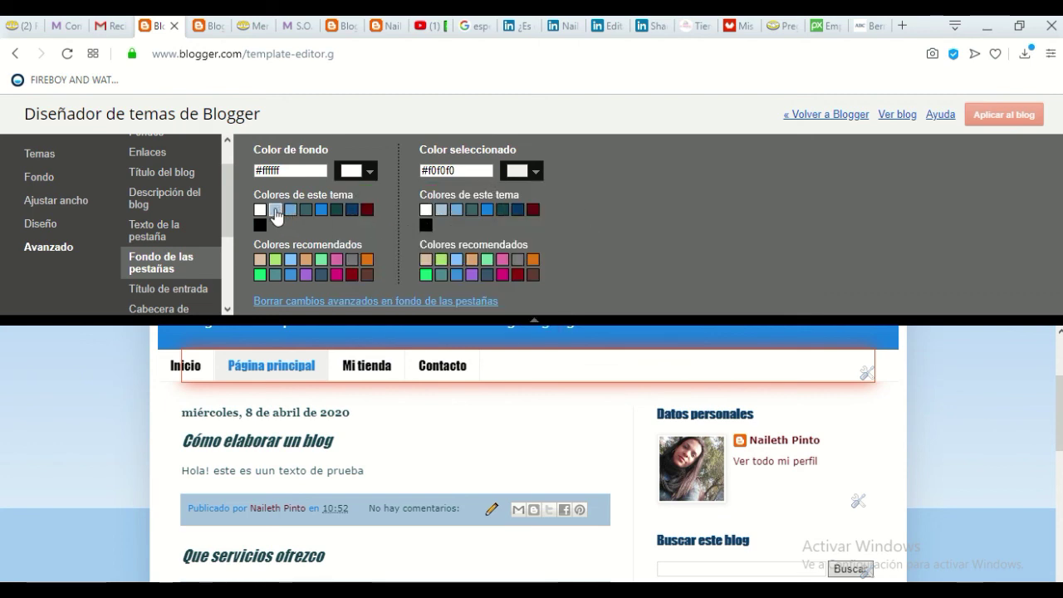
{"action": "left_click", "coordinate": [274, 210]}
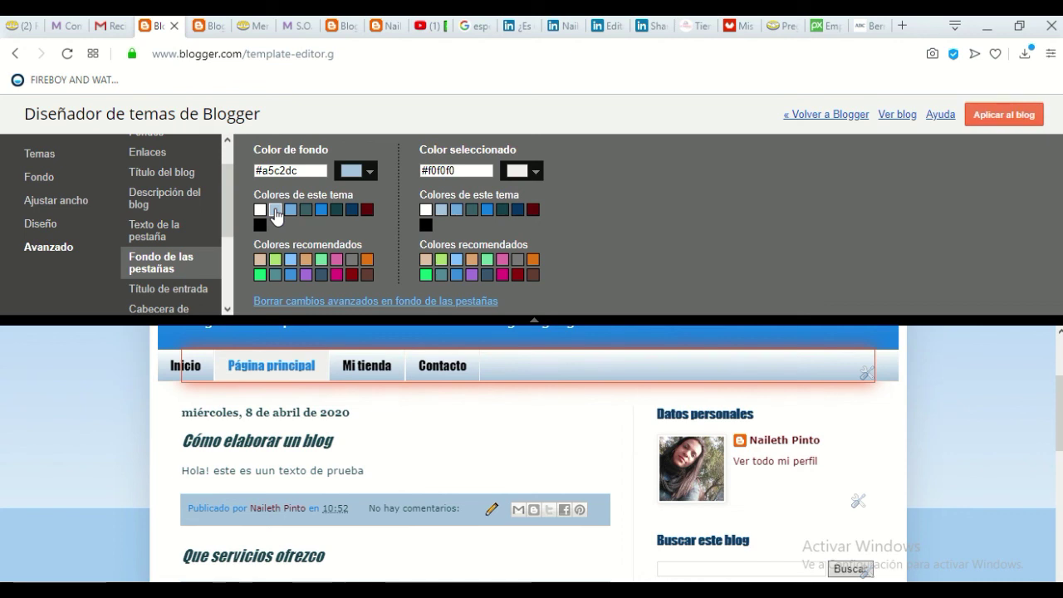
{"action": "left_click", "coordinate": [322, 214]}
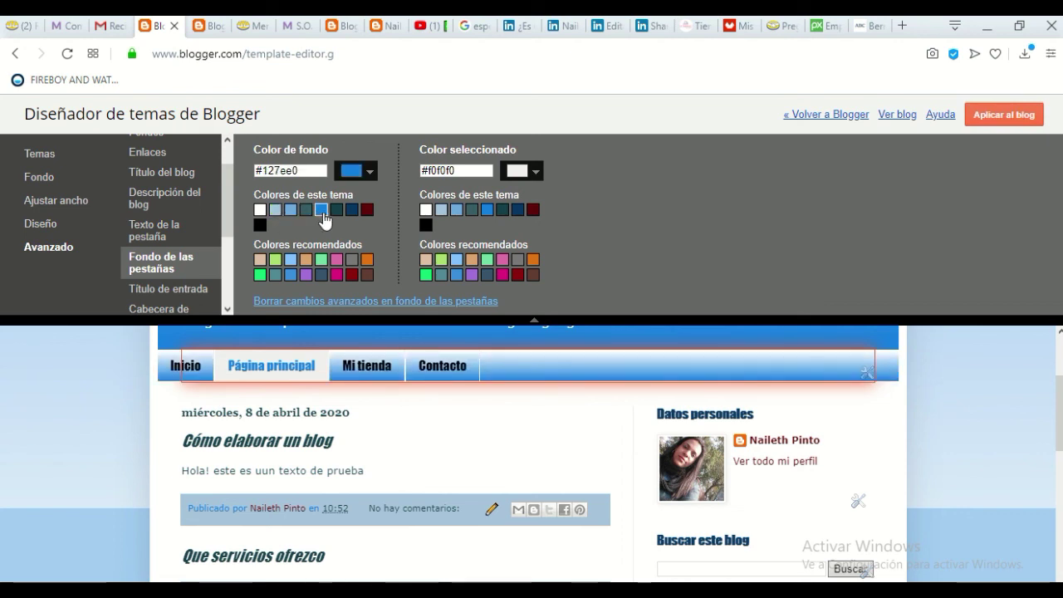
{"action": "left_click", "coordinate": [290, 260]}
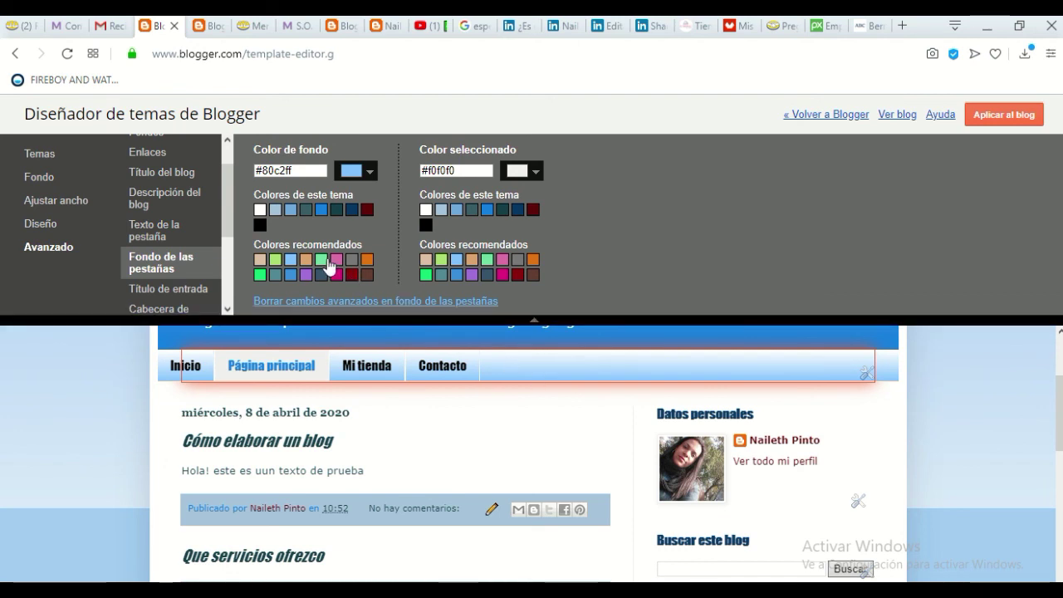
{"action": "left_click", "coordinate": [275, 275]}
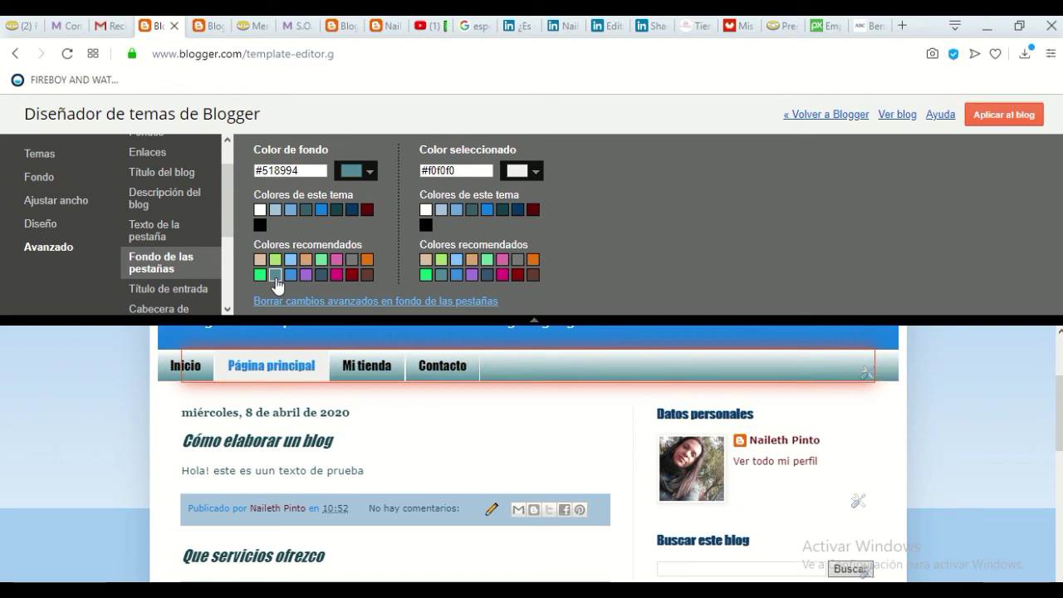
- Apply the tab background change to the blog and try the Mi tienda tab on the published blog
{"action": "left_click", "coordinate": [1009, 115]}
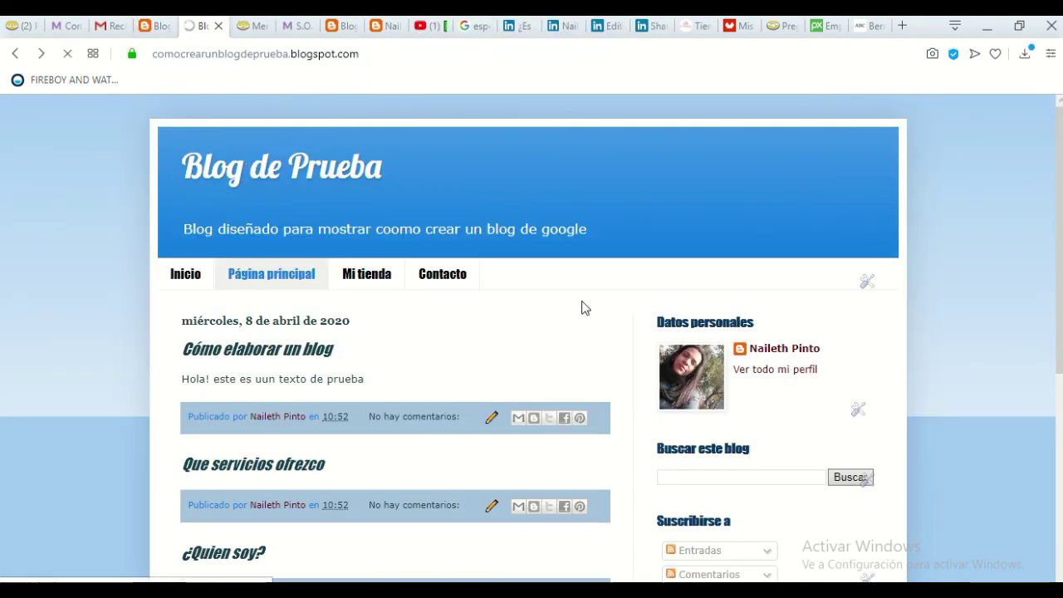
{"action": "left_click", "coordinate": [367, 287]}
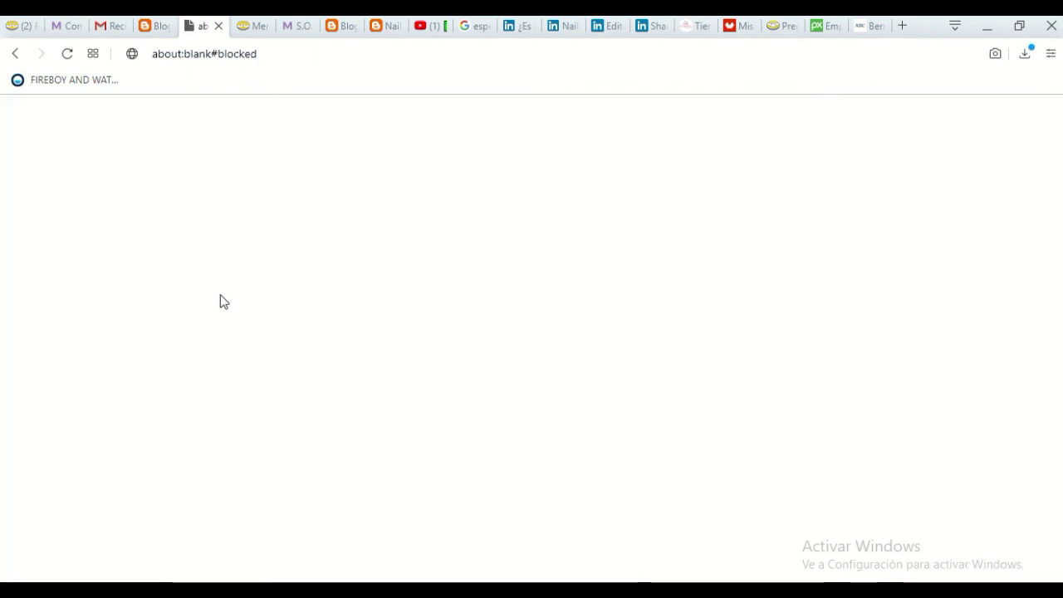
- Return to the published blog's main page and view its Inicio page
{"action": "left_click", "coordinate": [15, 55]}
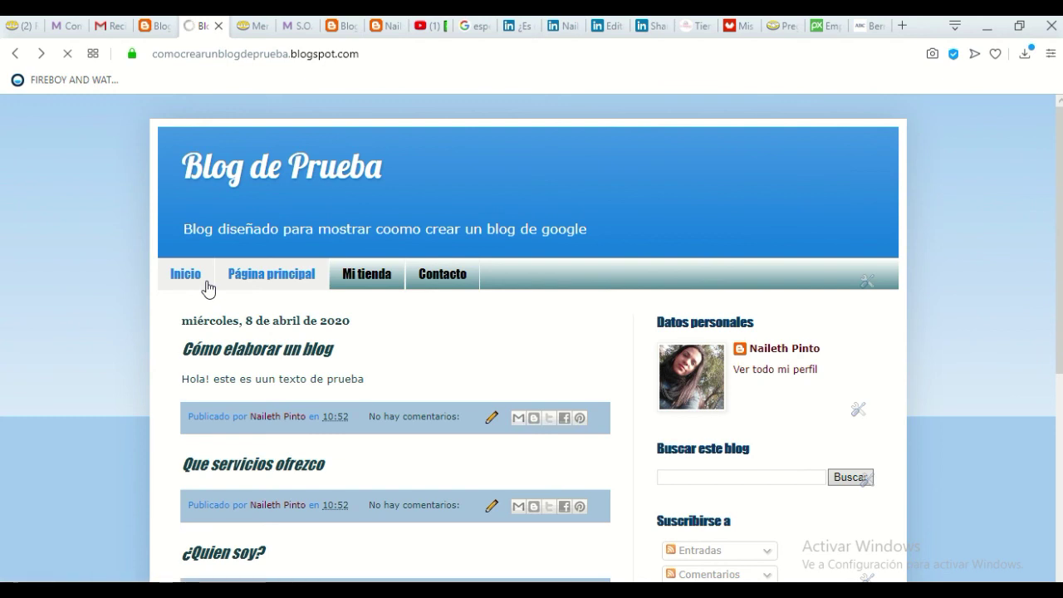
{"action": "left_click", "coordinate": [206, 288]}
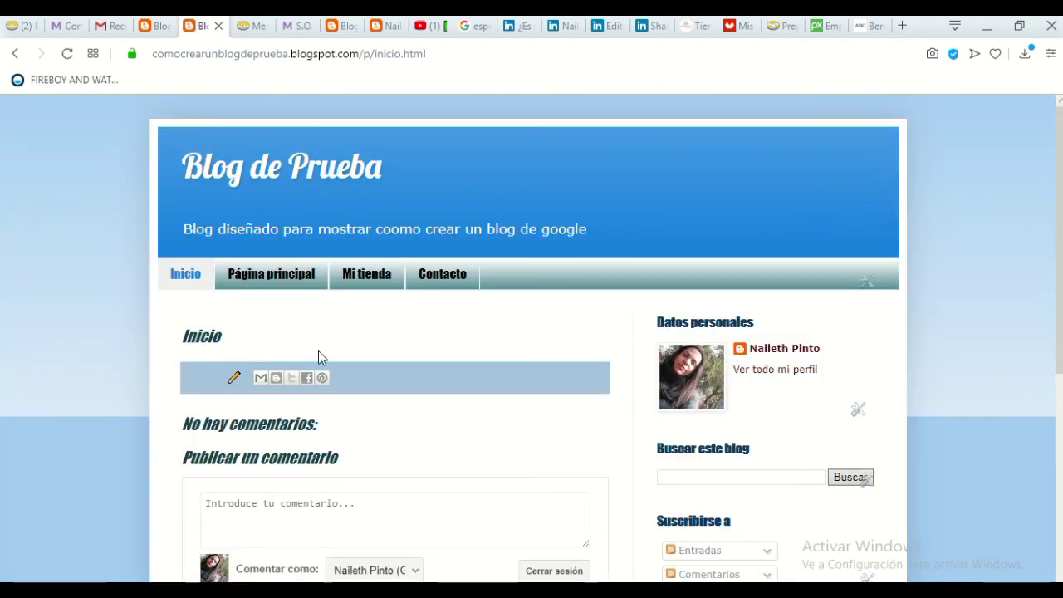
{"action": "scroll", "coordinate": [319, 353], "scroll_direction": "down", "scroll_amount": 1}
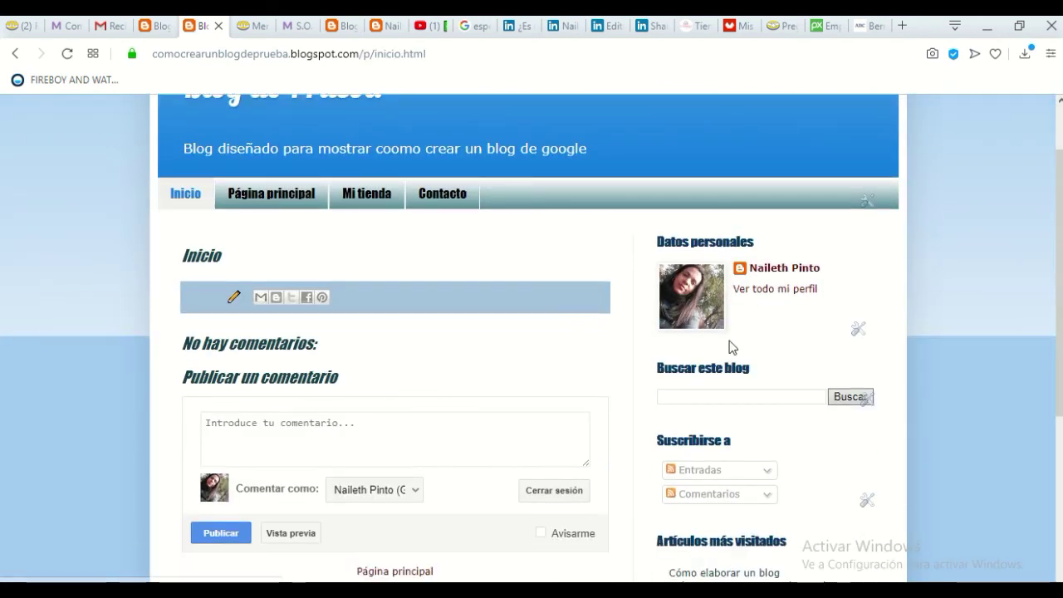
- Leave the theme designer and open the post "Cómo elaborar un blog" for editing from the list of entries
{"action": "left_click", "coordinate": [152, 27]}
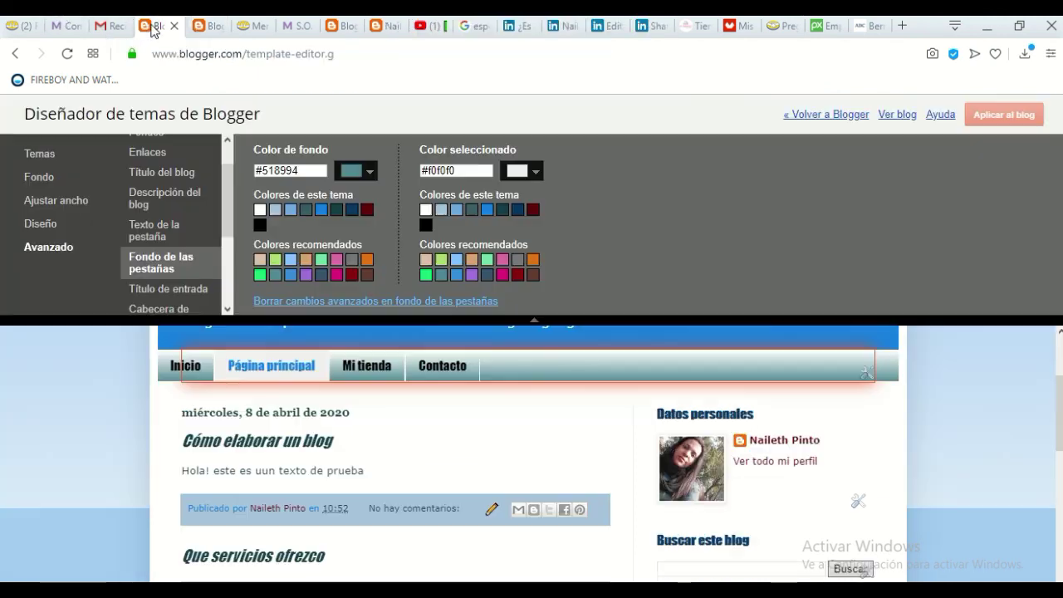
{"action": "scroll", "coordinate": [166, 237], "scroll_direction": "down", "scroll_amount": 1}
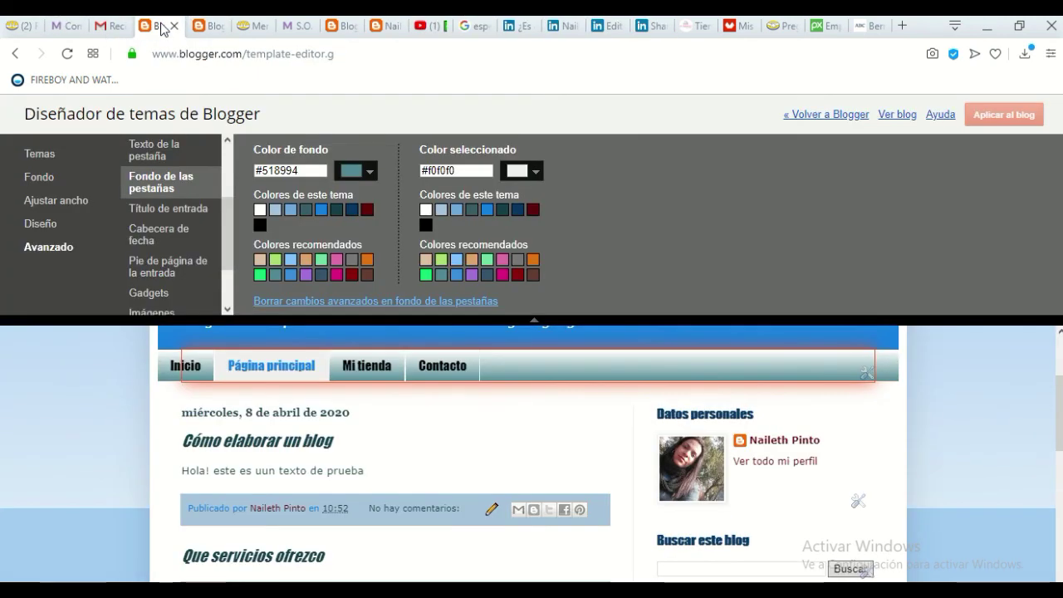
{"action": "left_click", "coordinate": [829, 116]}
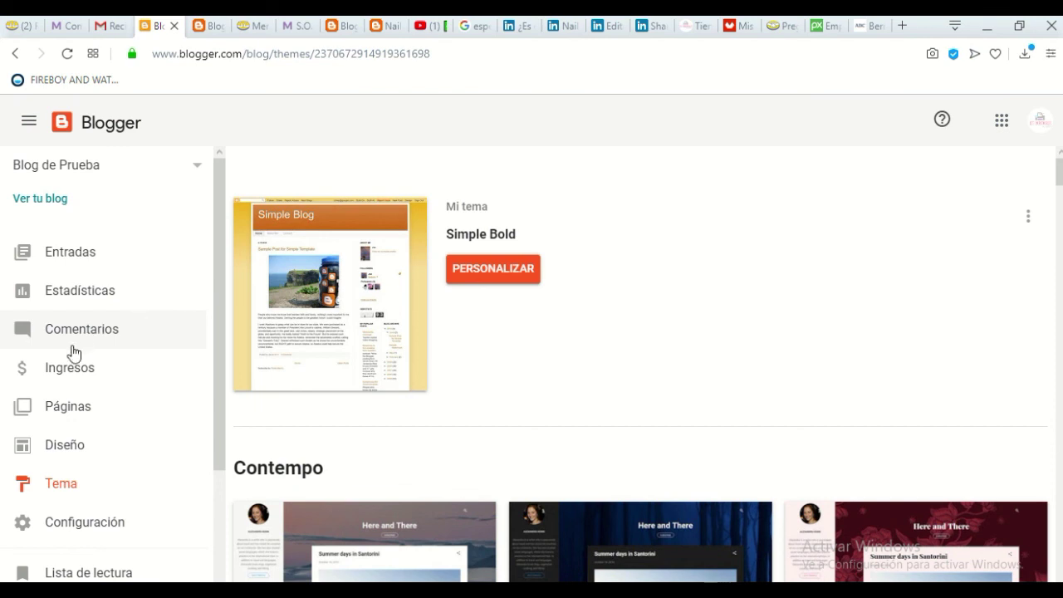
{"action": "left_click", "coordinate": [73, 252]}
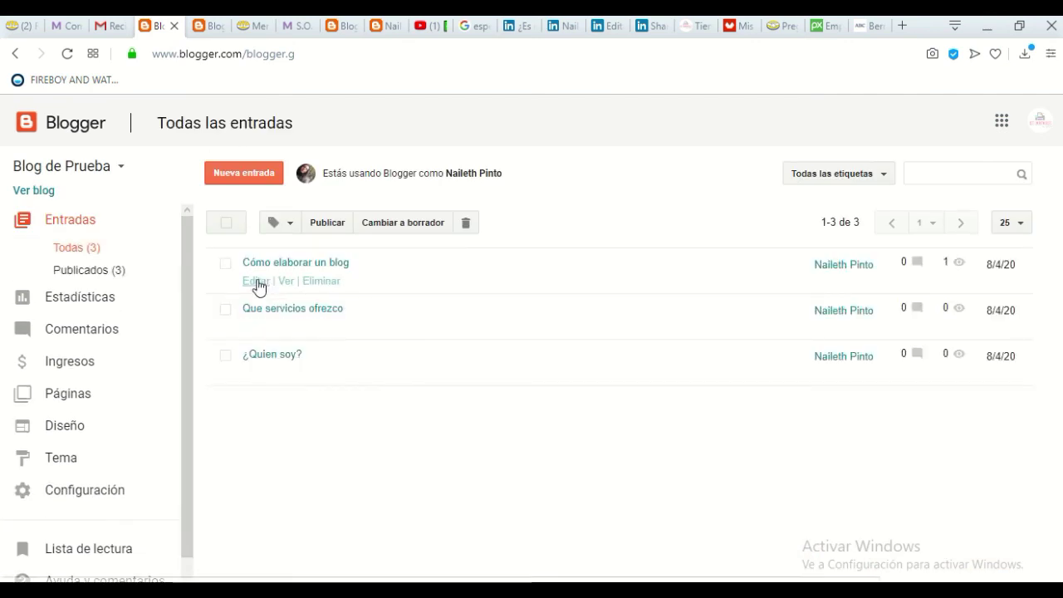
{"action": "left_click", "coordinate": [257, 282]}
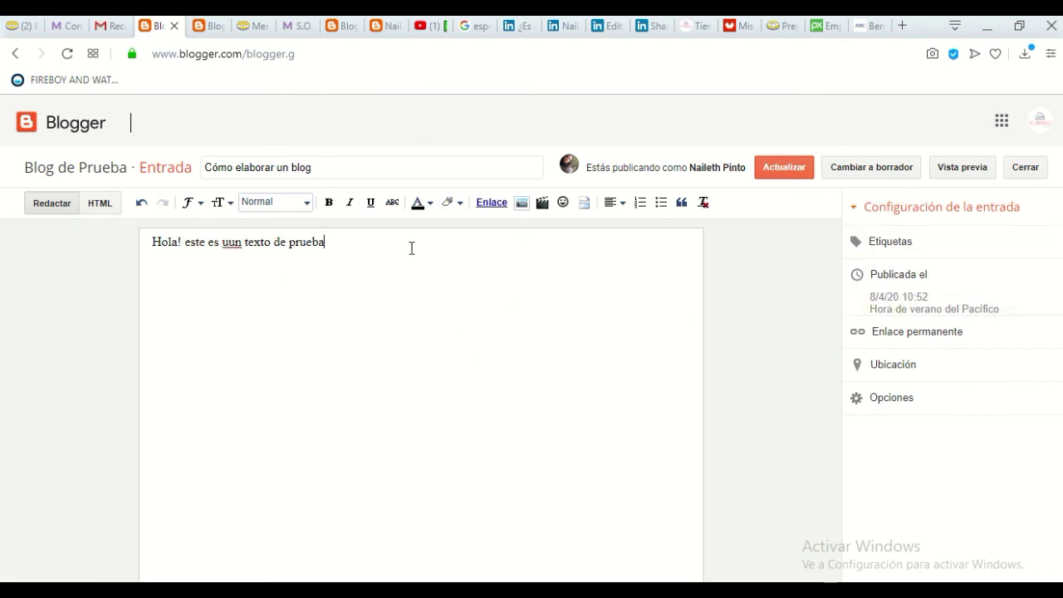
- Append "fgdgdfg" to the post's sentence and add the lines "fghfgh" and "hghjgg" below it
{"action": "type", "text": "fgdgdfg"}
{"action": "key", "text": "Return"}
{"action": "type", "text": "fghfgh"}
{"action": "key", "text": "Return"}
{"action": "type", "text": "hghjgg"}
{"action": "key", "text": "Return"}
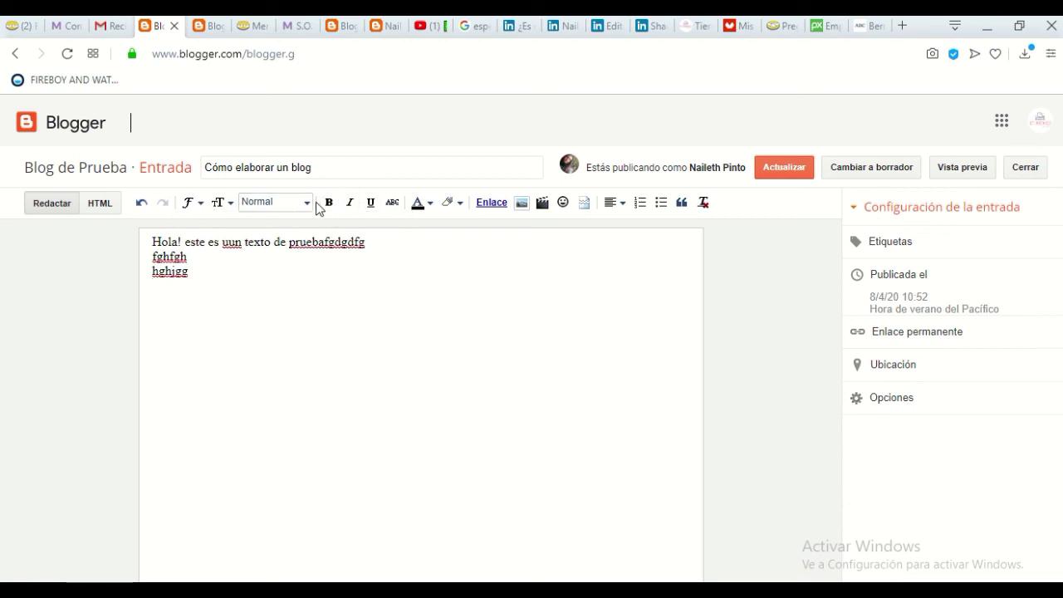
- Try the Grande text size on the whole post body and remove the formatting from the text
{"action": "left_click", "coordinate": [291, 211]}
{"action": "left_click", "coordinate": [287, 213]}
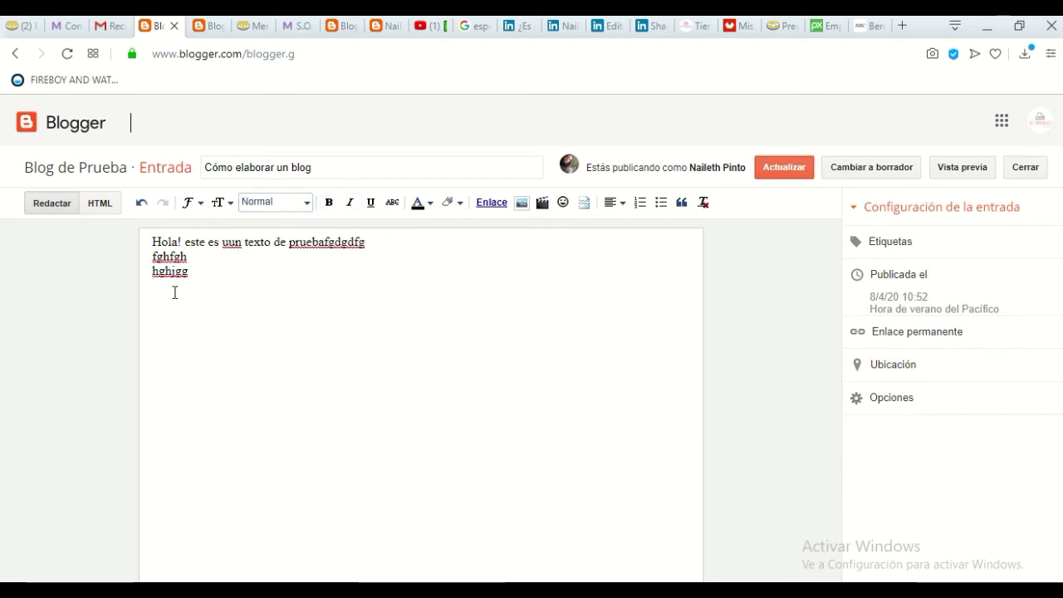
{"action": "left_click_drag", "start_coordinate": [208, 292], "coordinate": [142, 242]}
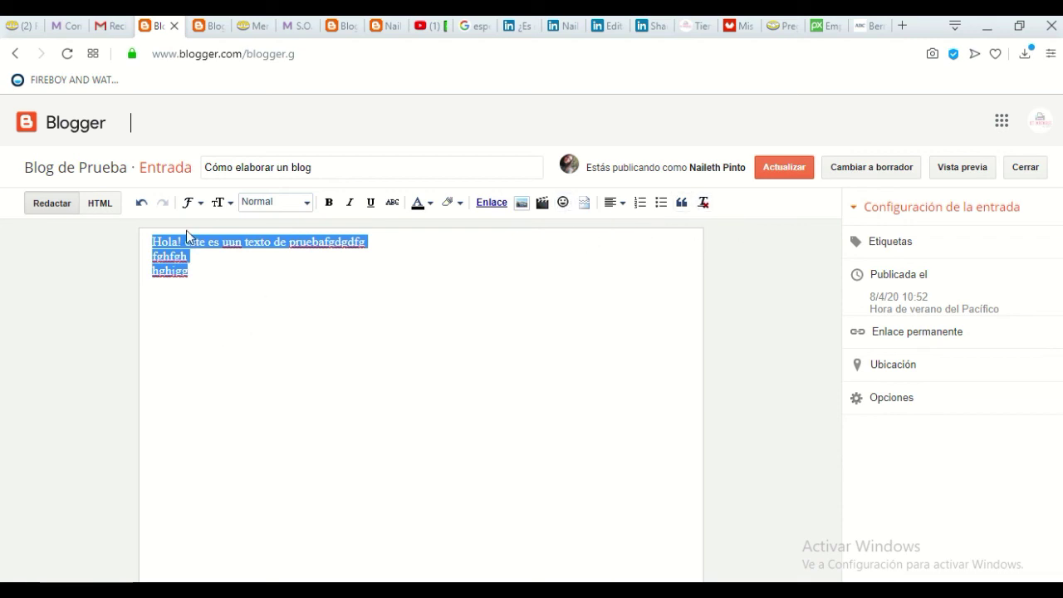
{"action": "left_click_drag", "start_coordinate": [217, 285], "coordinate": [200, 214]}
{"action": "left_click", "coordinate": [222, 201]}
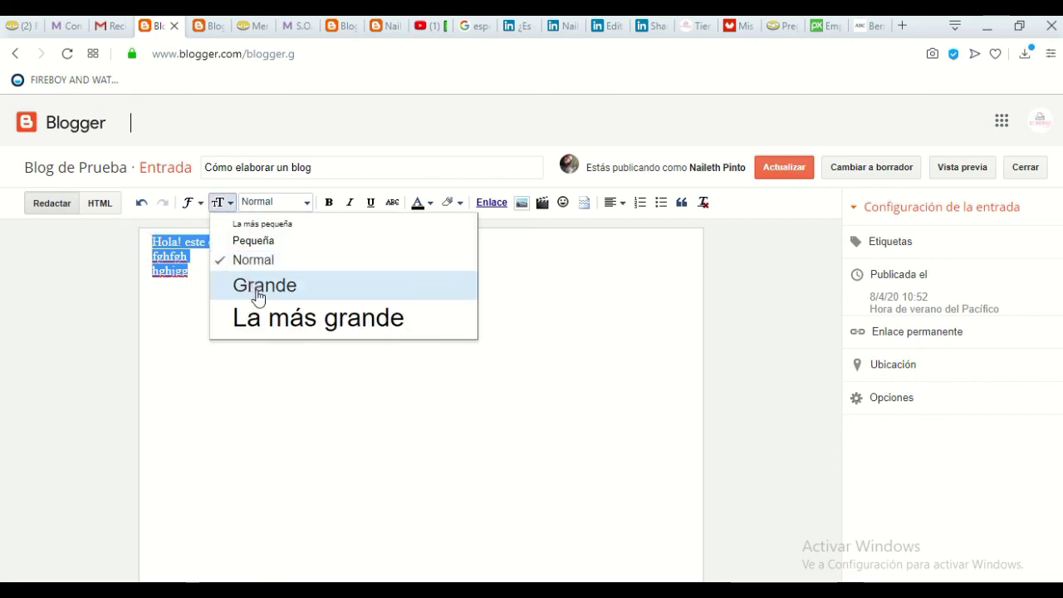
{"action": "left_click", "coordinate": [254, 287]}
{"action": "left_click", "coordinate": [703, 202]}
{"action": "left_click", "coordinate": [448, 309]}
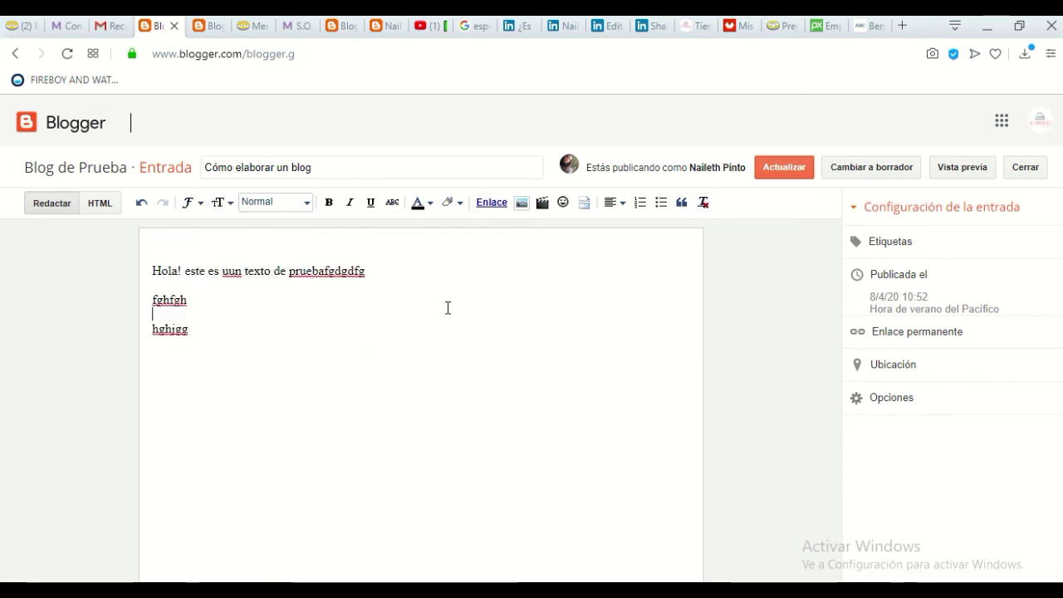
{"action": "left_click", "coordinate": [323, 354]}
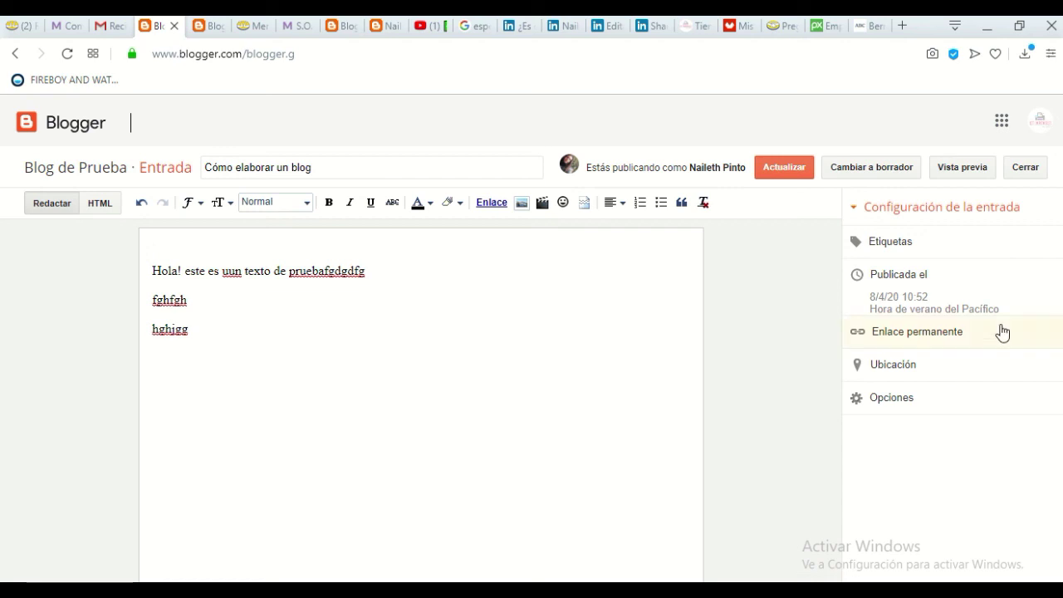
- Add the labels "Blog, Pasos para elaborar un blog" to the post
{"action": "left_click", "coordinate": [959, 247]}
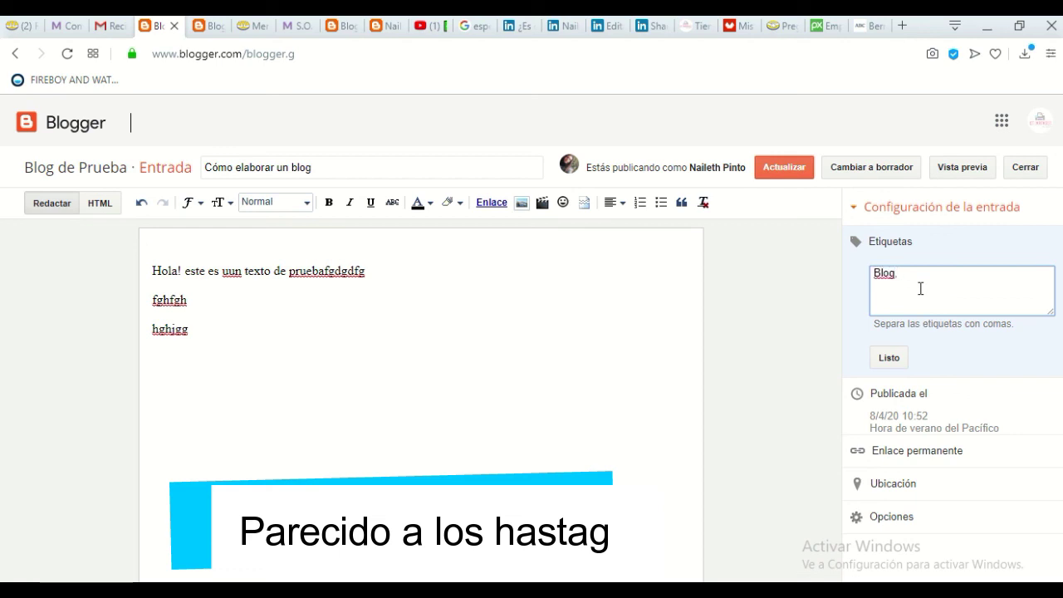
{"action": "type", "text": "Pasos para elaborar un blog"}
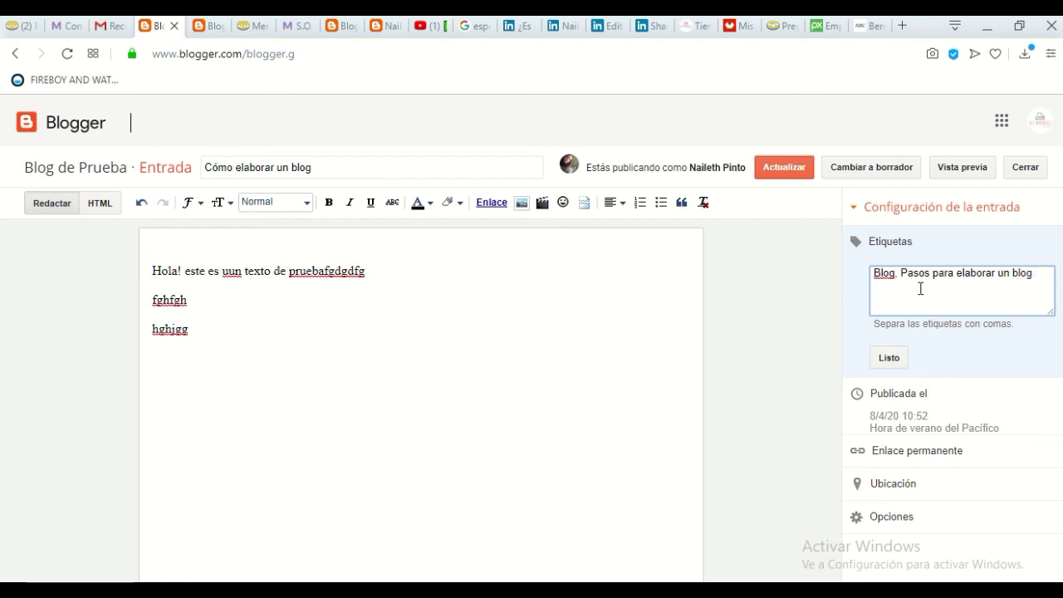
{"action": "left_click", "coordinate": [617, 323]}
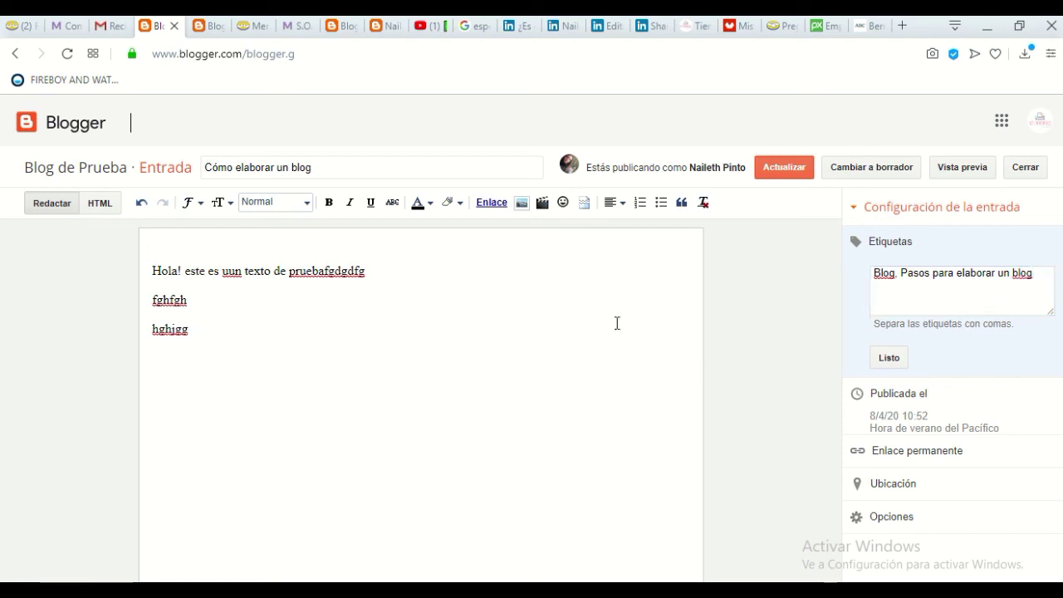
{"action": "left_click", "coordinate": [897, 361]}
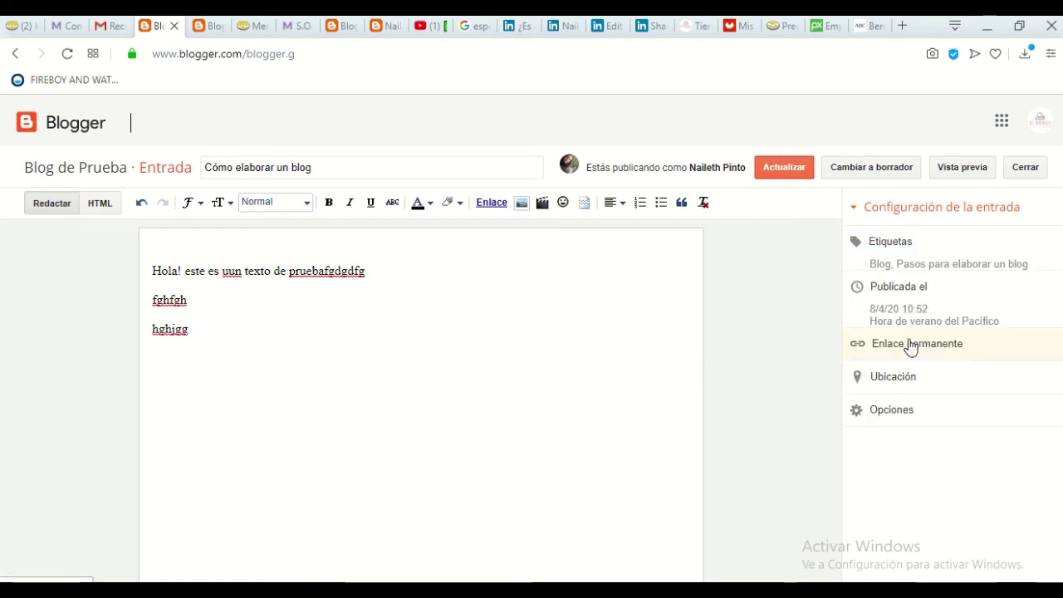
- Look through the post's permalink, location and options settings, blocking the location request, and update the post
{"action": "left_click", "coordinate": [942, 351]}
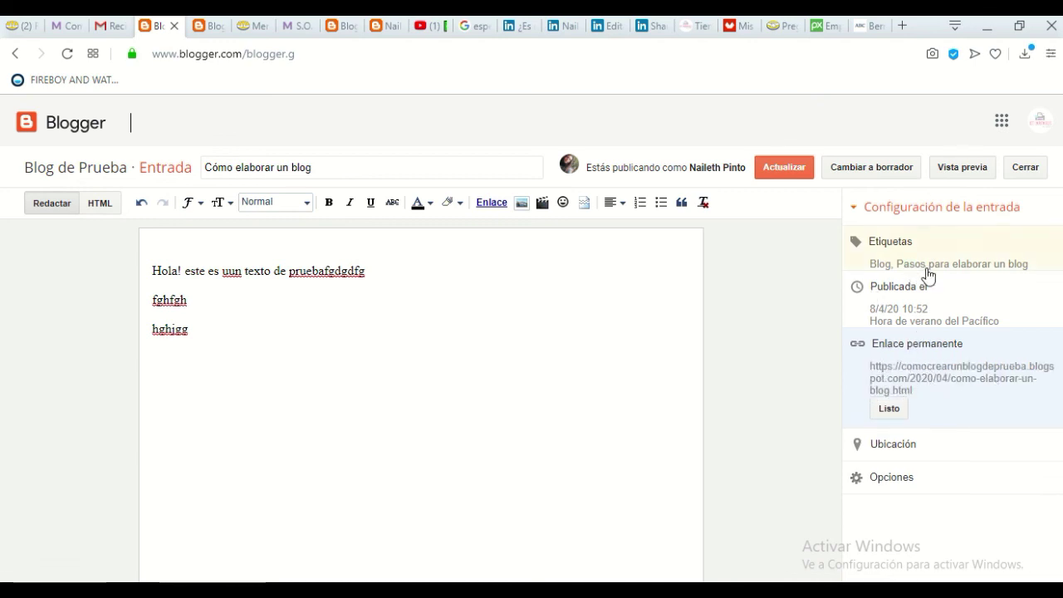
{"action": "left_click", "coordinate": [923, 448]}
{"action": "left_click", "coordinate": [931, 461]}
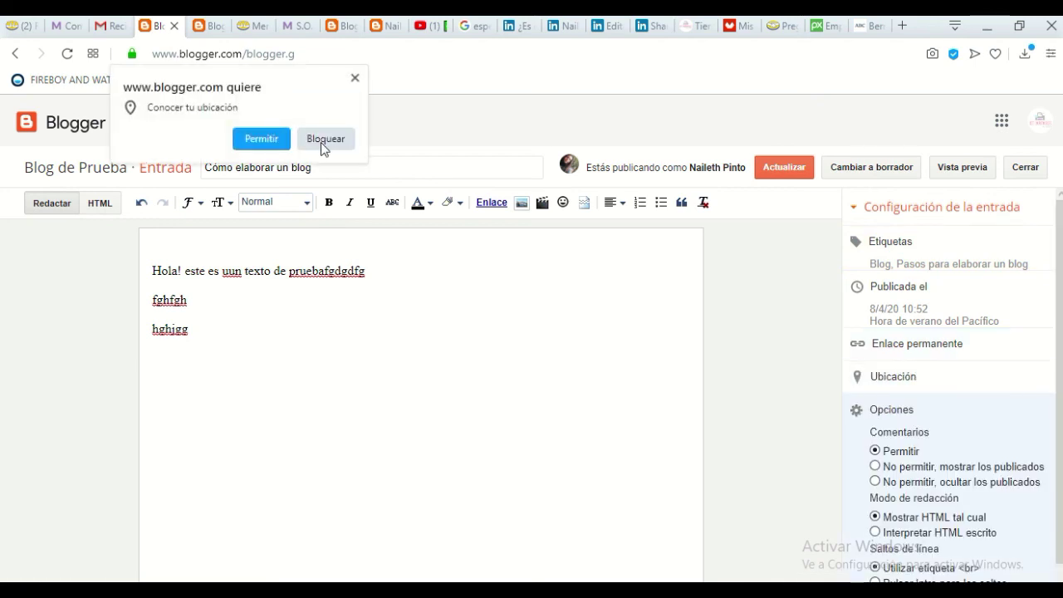
{"action": "left_click", "coordinate": [323, 140]}
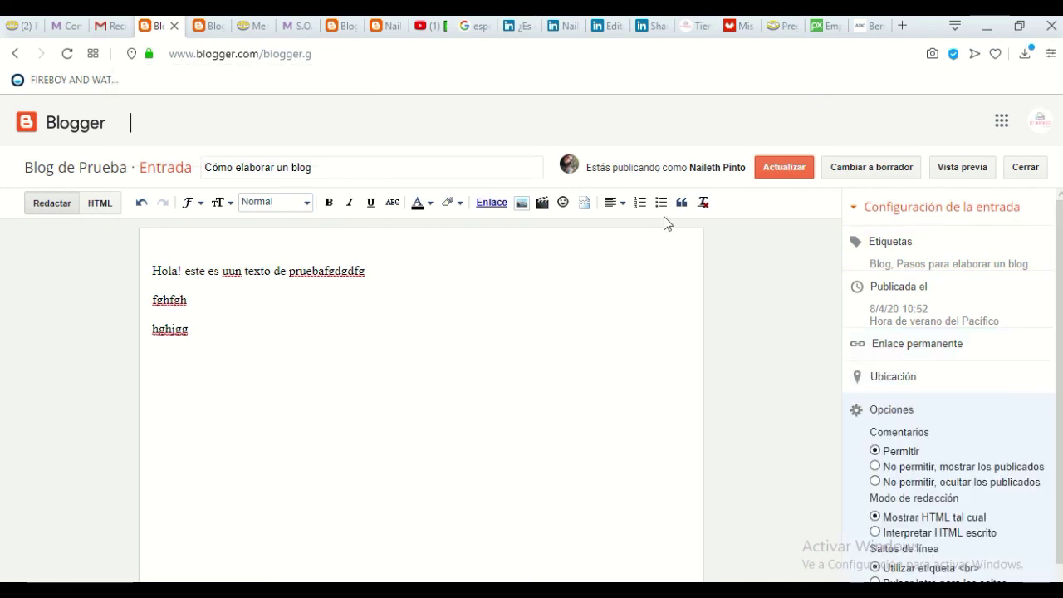
{"action": "left_click", "coordinate": [783, 170]}
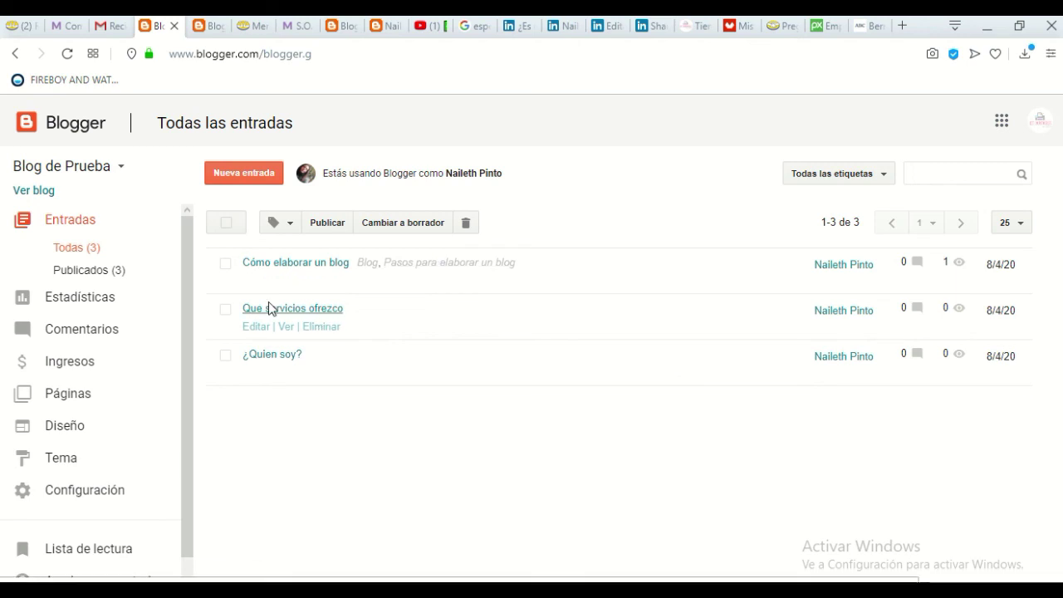
- Look at the list of pages and check the updated post on the published blog's main page
{"action": "left_click", "coordinate": [71, 395]}
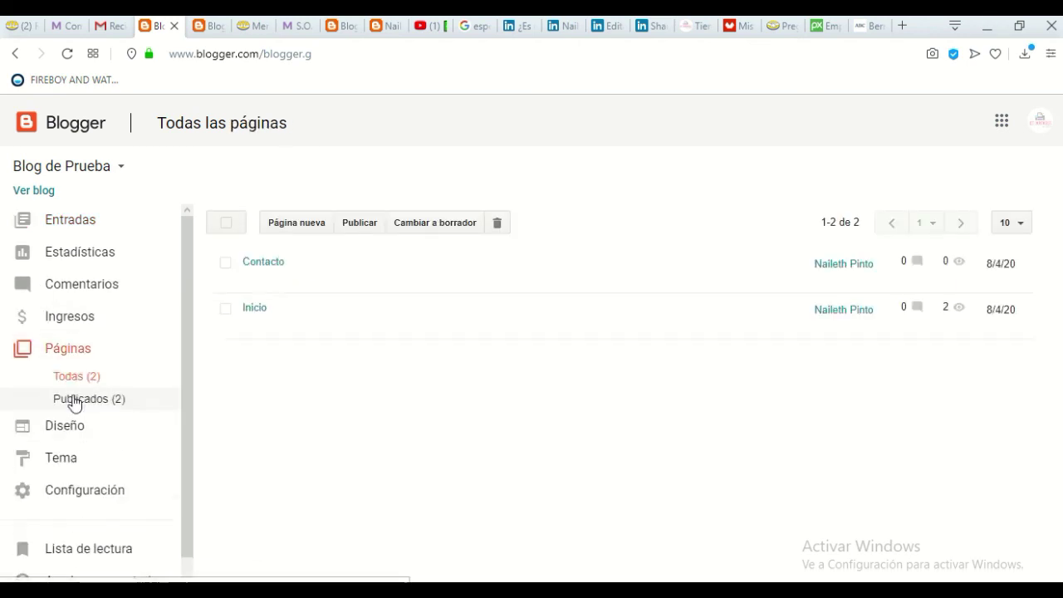
{"action": "left_click", "coordinate": [205, 28]}
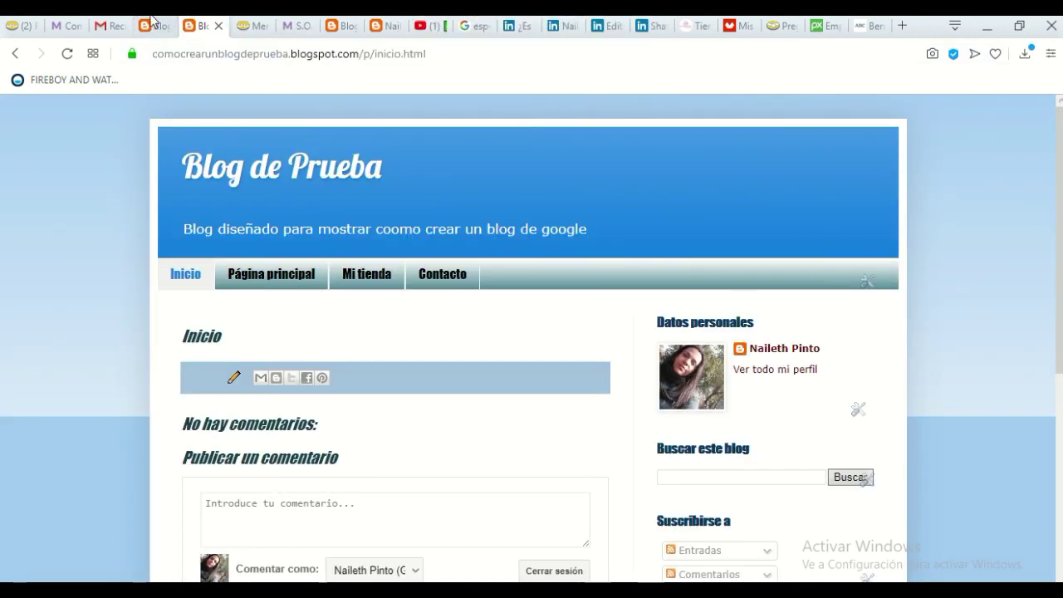
{"action": "left_click", "coordinate": [153, 25]}
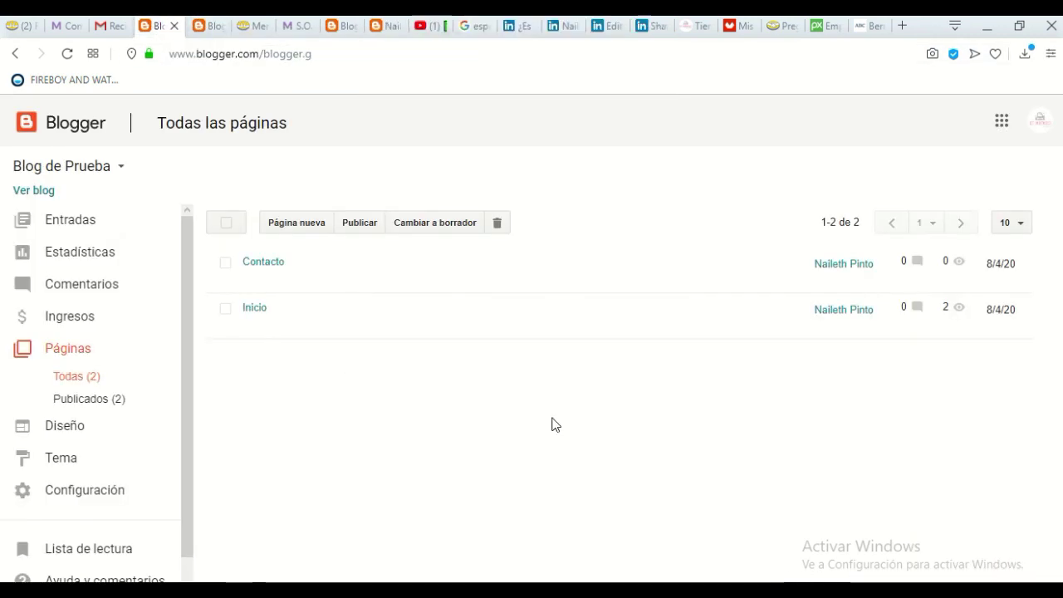
{"action": "key", "text": "ctrl+Tab"}
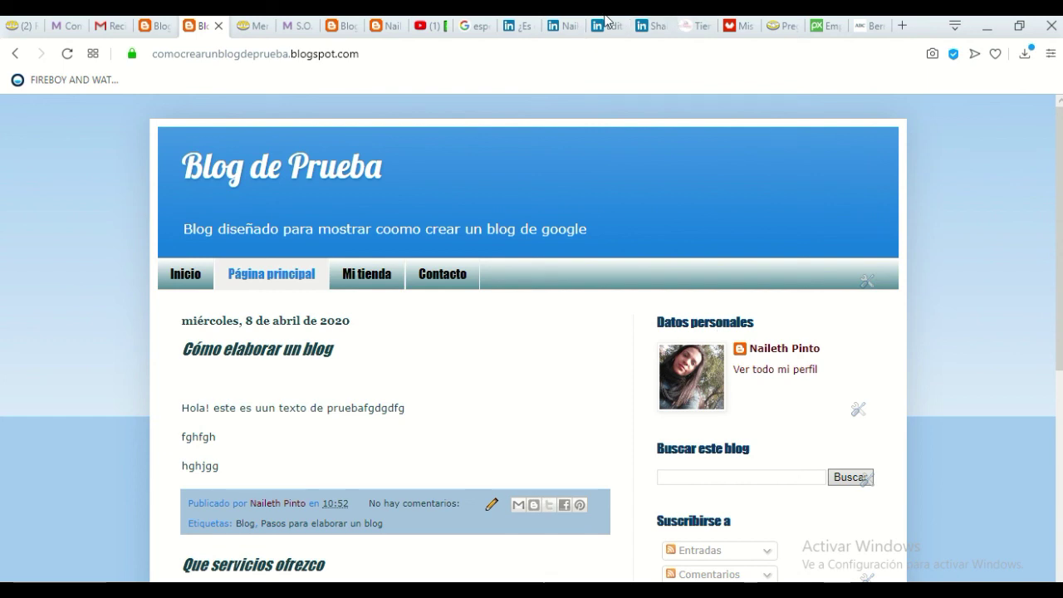
{"action": "left_click", "coordinate": [444, 42]}
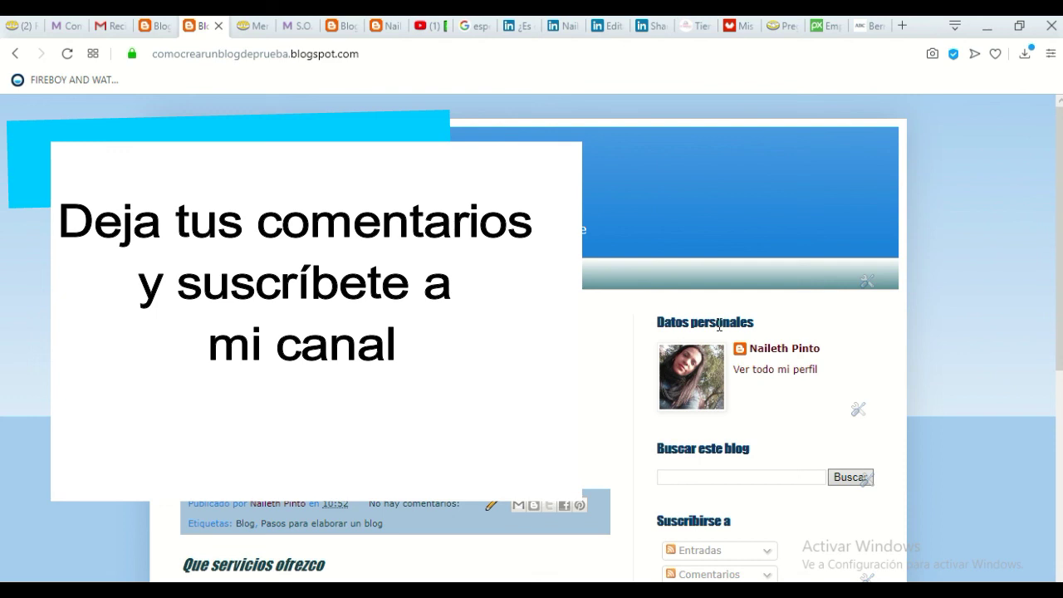